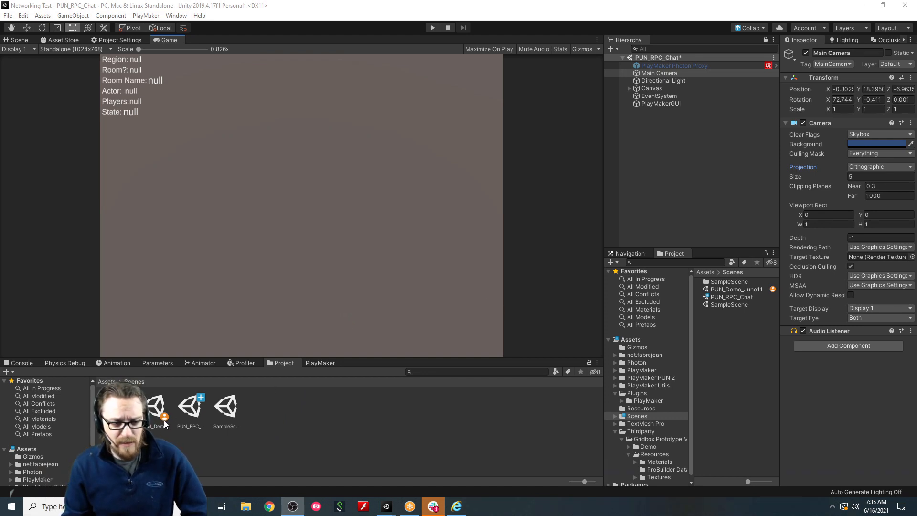
Enlarge the Game view by shrinking the PlayMaker editor area below it.
left_click(772, 290)
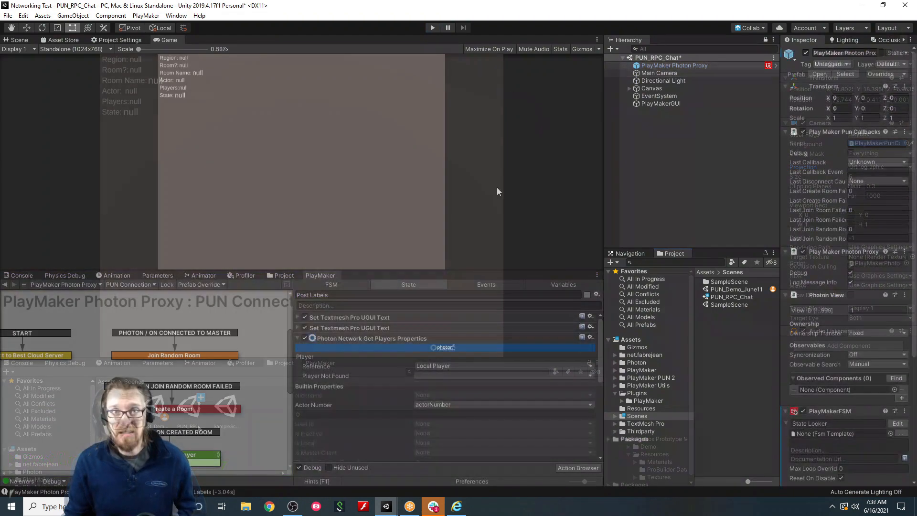
left_click_drag(534, 272, 534, 384)
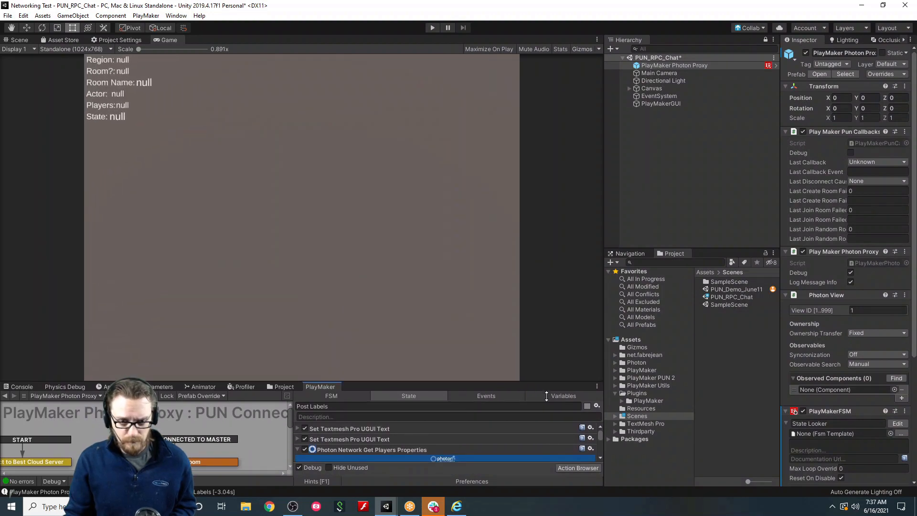
Examine the Main Camera's projection options and the Canvas's render mode and scaler settings.
left_click(640, 88)
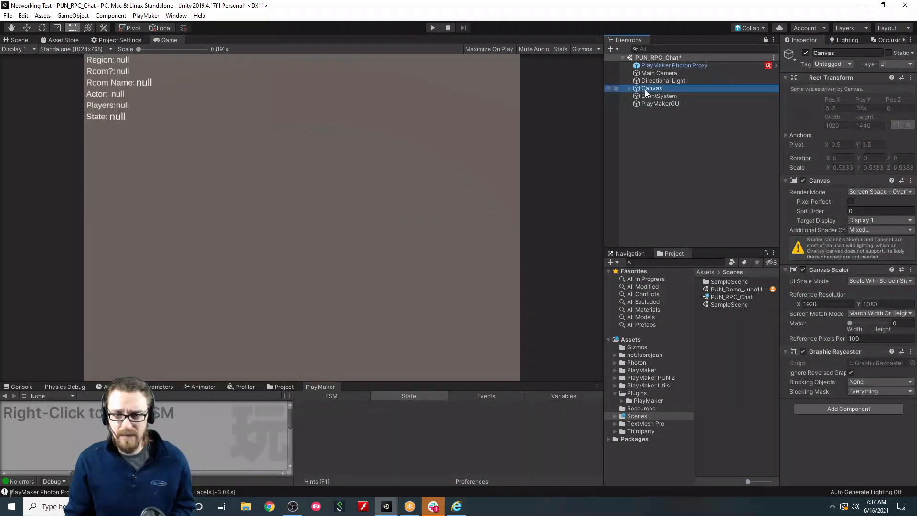
left_click(677, 74)
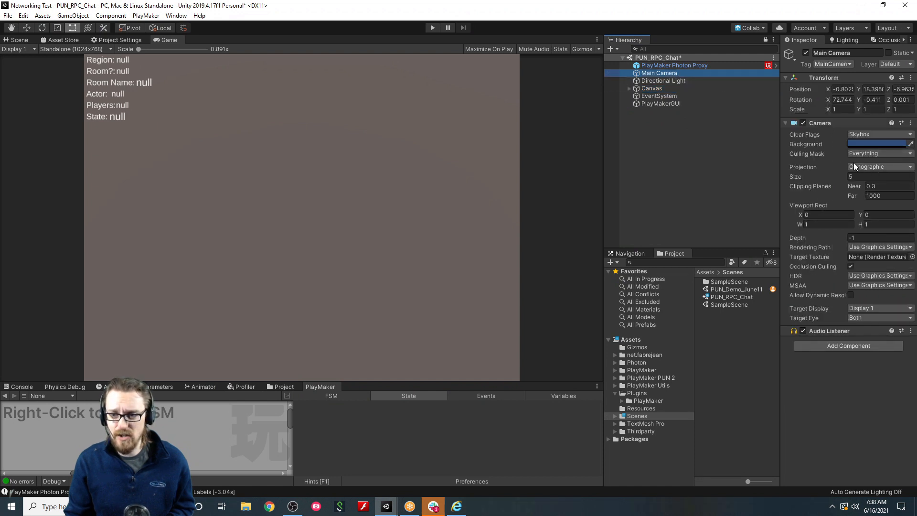
left_click(864, 167)
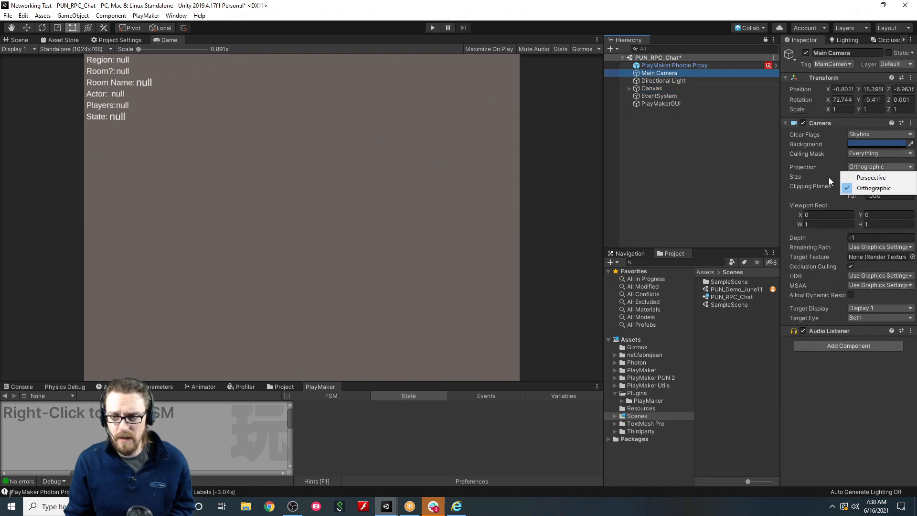
left_click(864, 406)
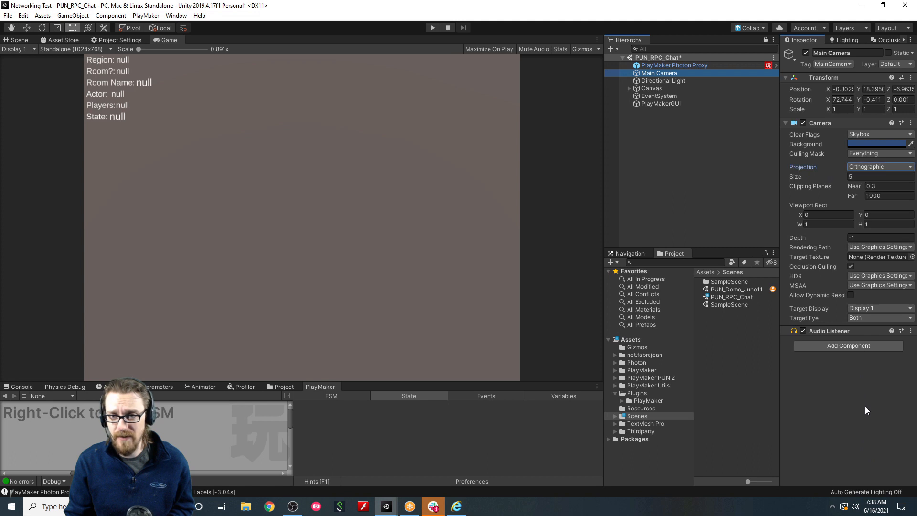
left_click(653, 89)
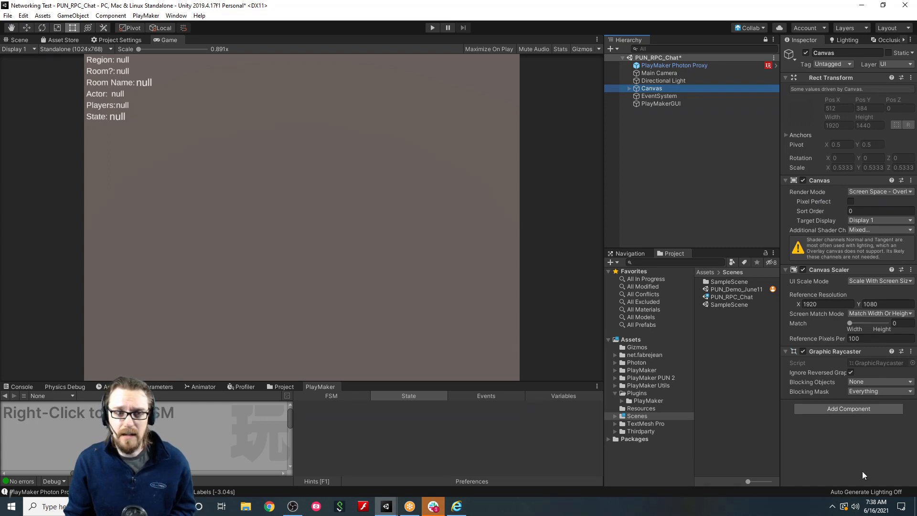
left_click(855, 338)
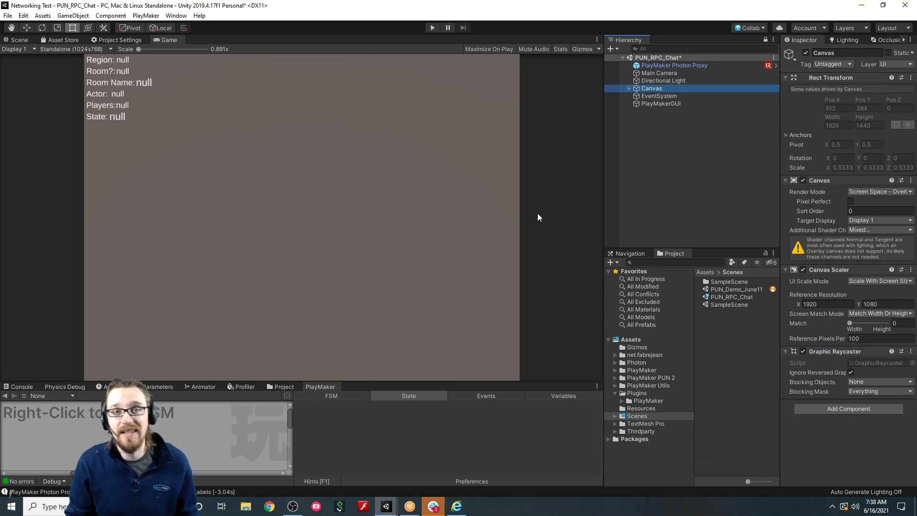
left_click(650, 90)
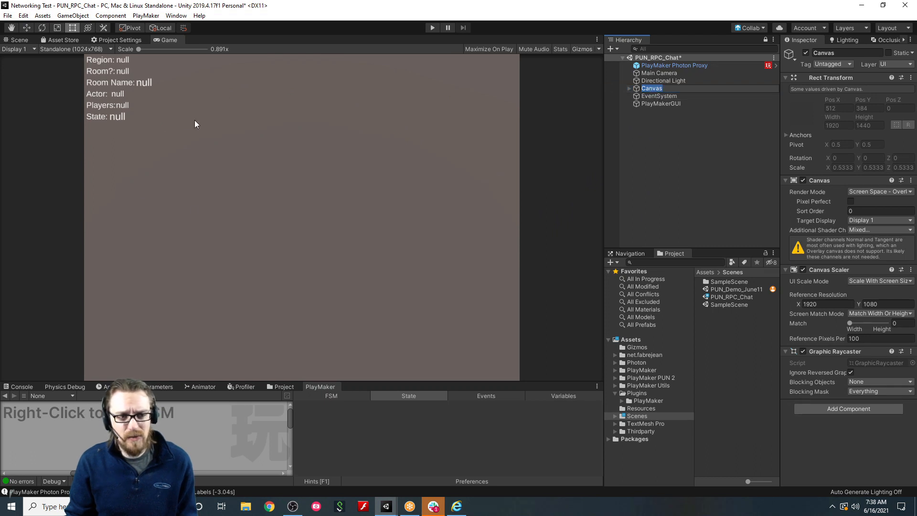
left_click(640, 123)
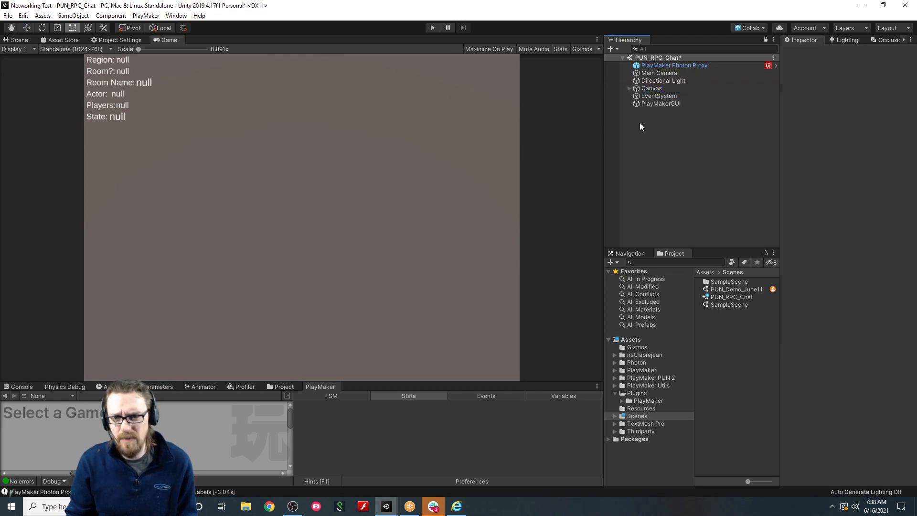
Add a UI Scroll View as a child of the Canvas.
left_click(629, 88)
left_click(649, 89)
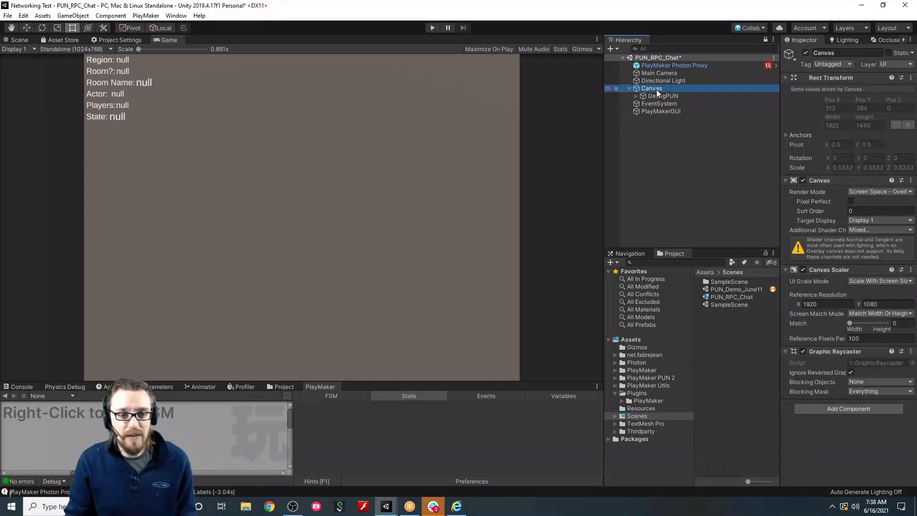
right_click(640, 87)
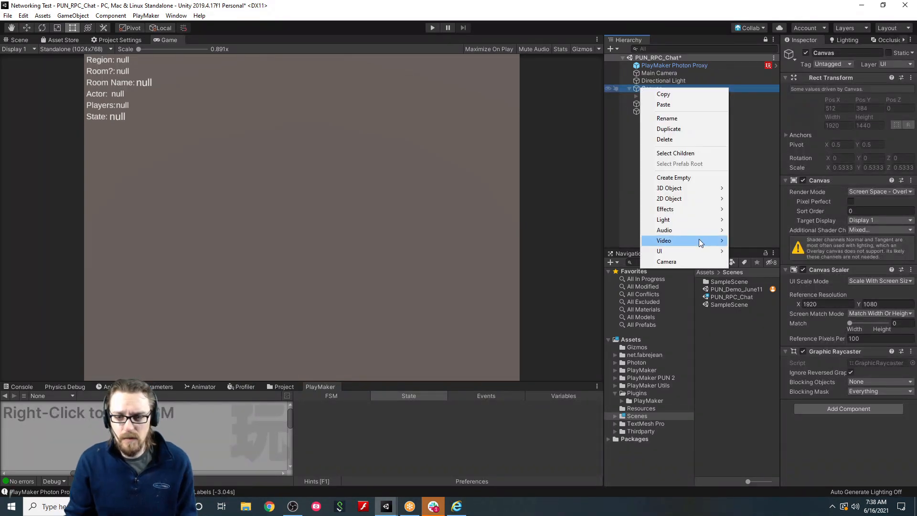
mouse_move(695, 250)
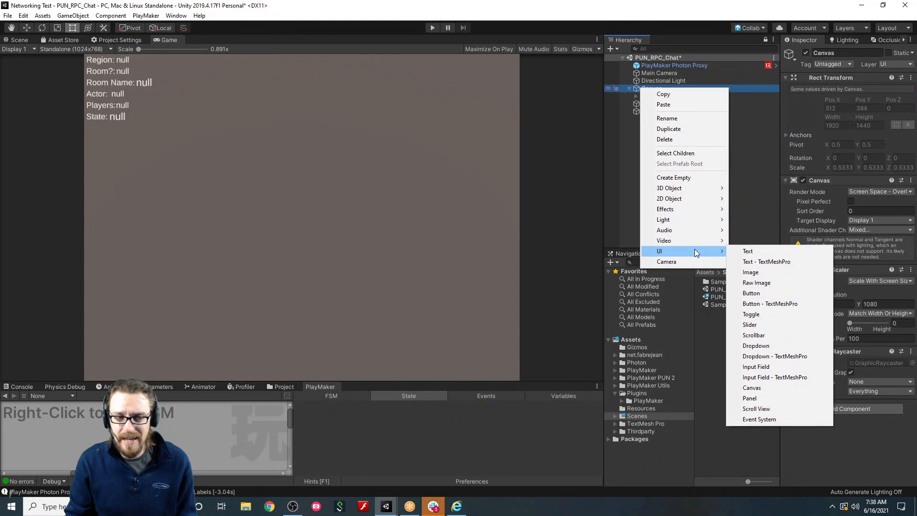
left_click(774, 411)
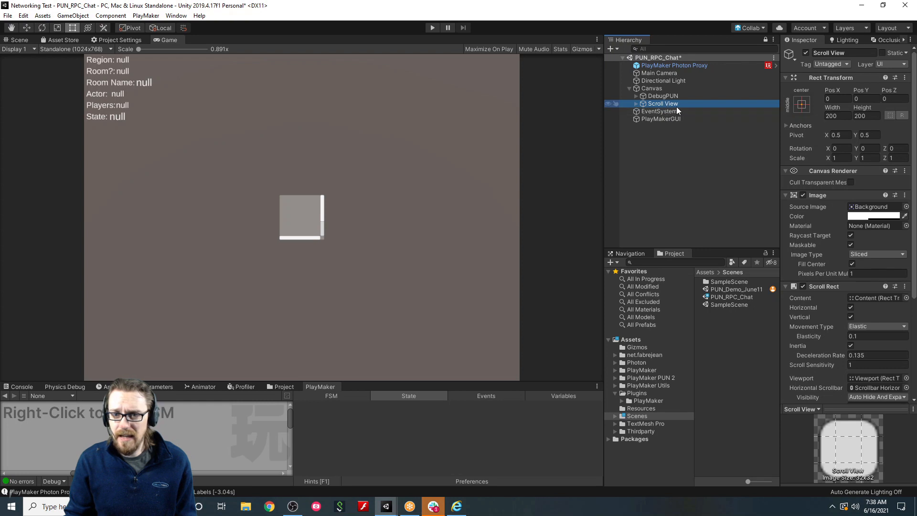
Stretch the Scroll View's height to about 1355.66, keeping its centered anchor.
left_click(802, 105)
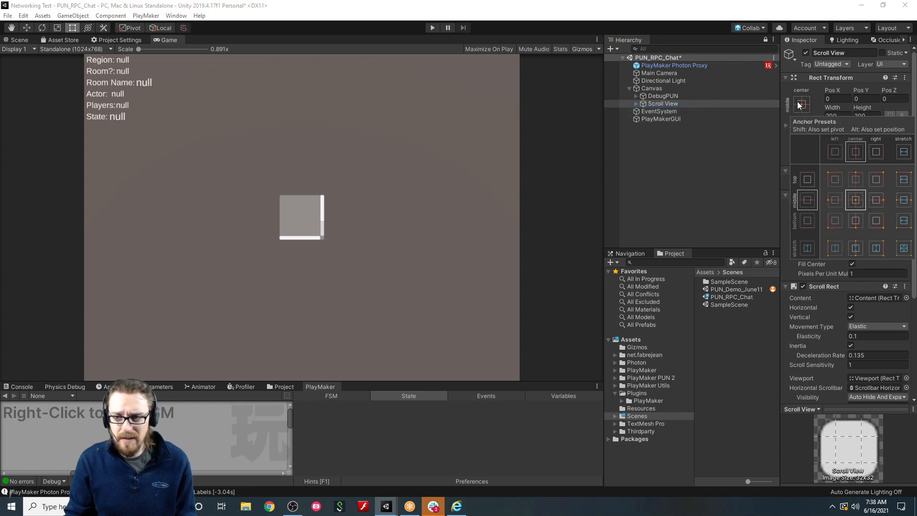
left_click(797, 423)
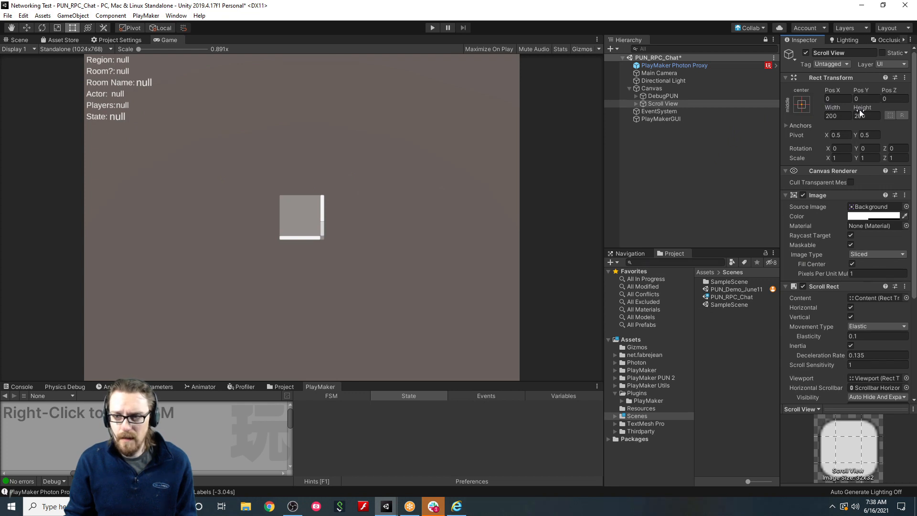
left_click_drag(858, 110, 193, 68)
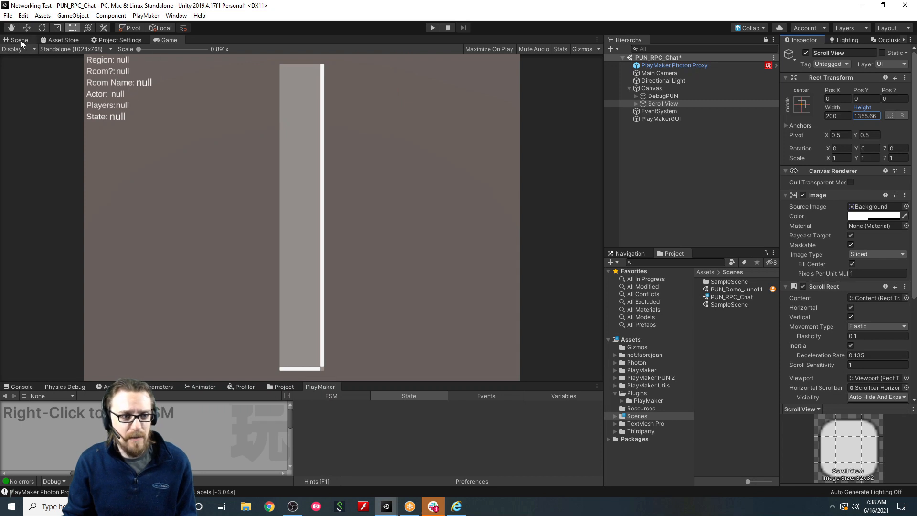
left_click(20, 41)
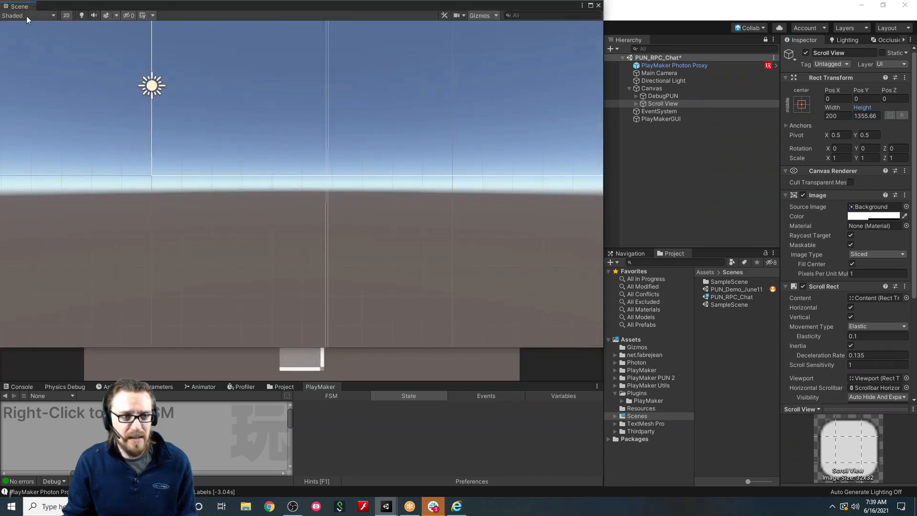
left_click_drag(121, 4, 172, 59)
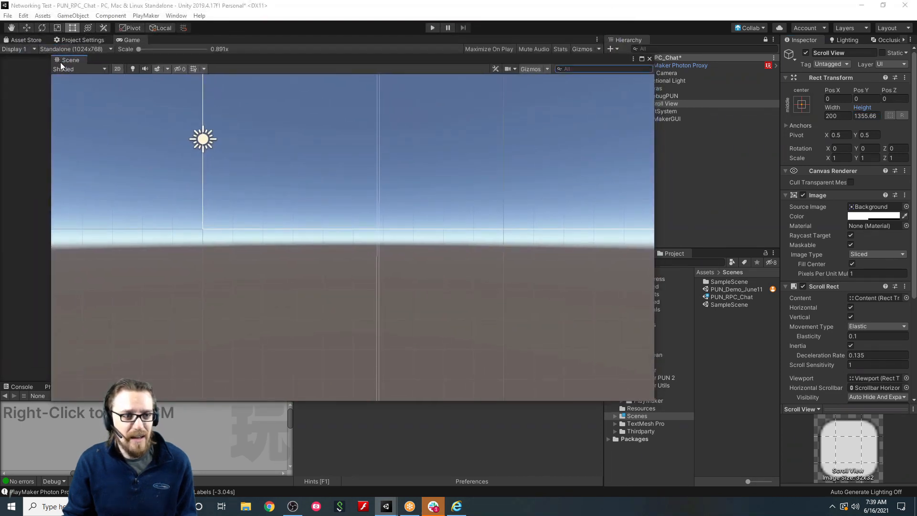
left_click(21, 40)
left_click(129, 41)
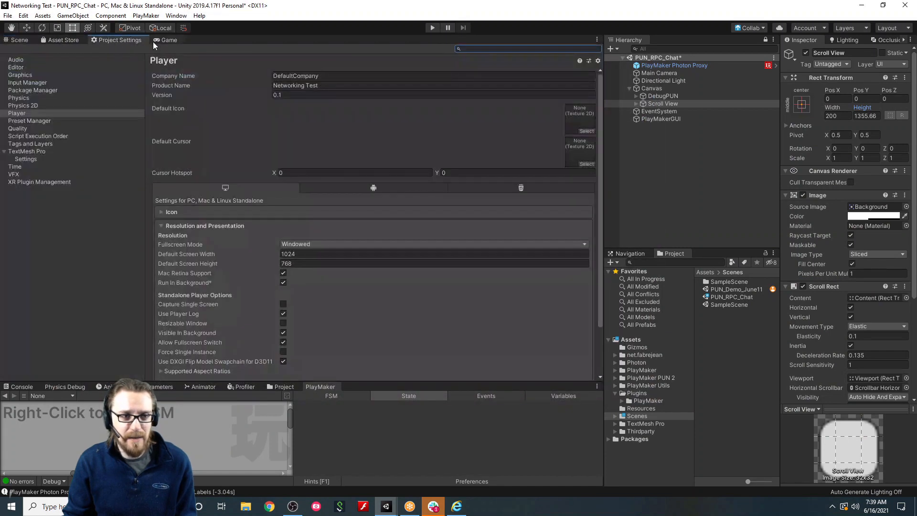
left_click(155, 41)
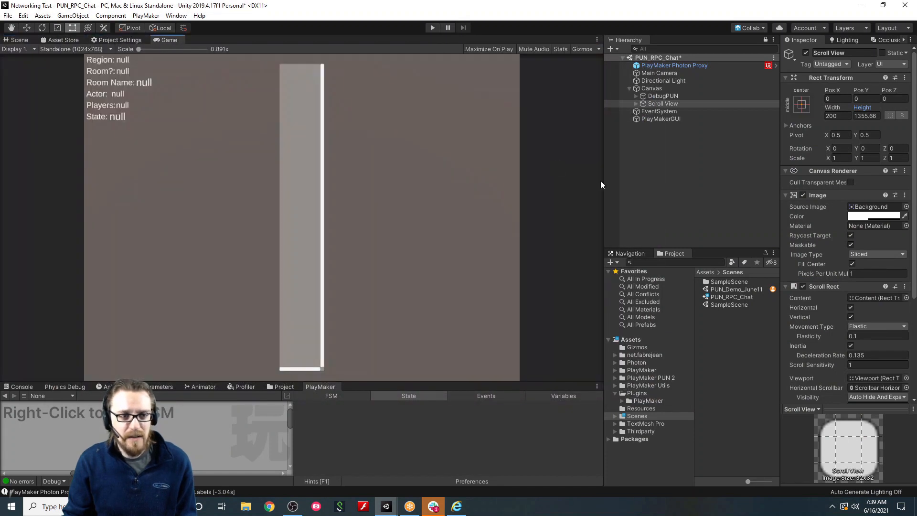
Set the Scroll View's width to 1200 and its X position to 300.
left_click(669, 104)
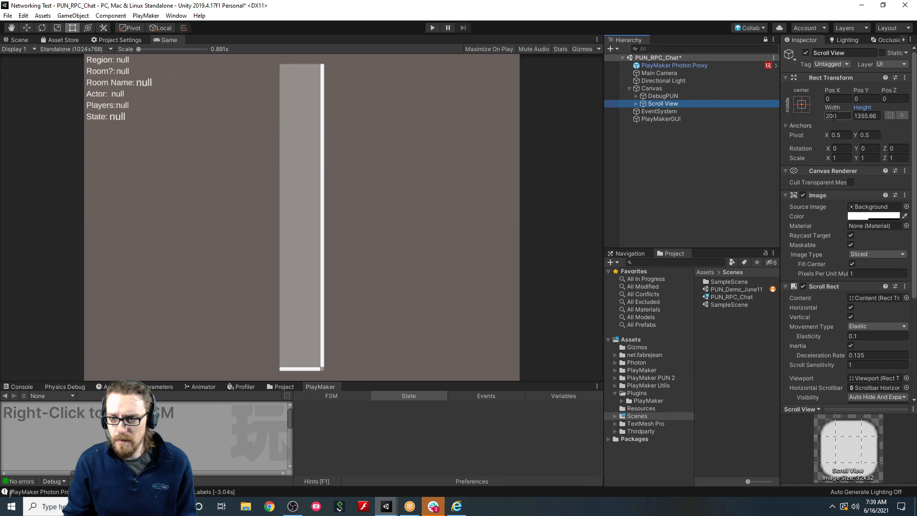
left_click(831, 115)
type("600")
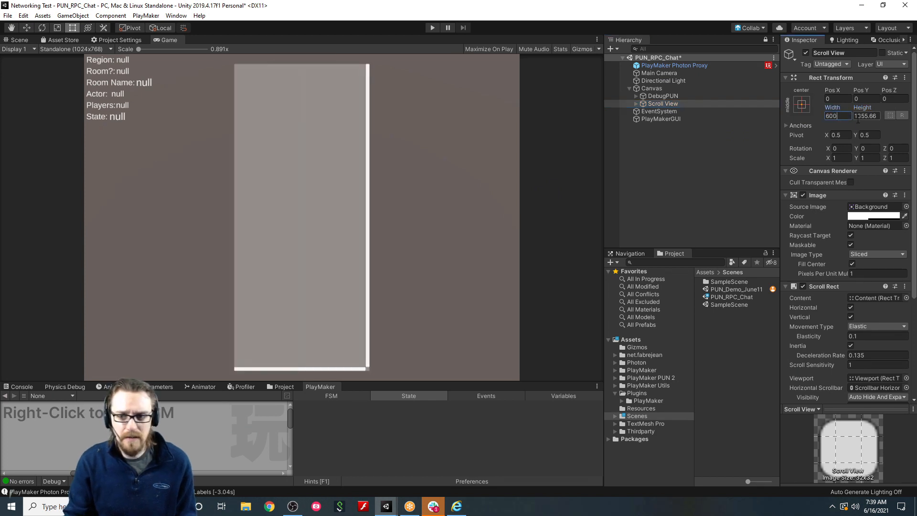
type("800")
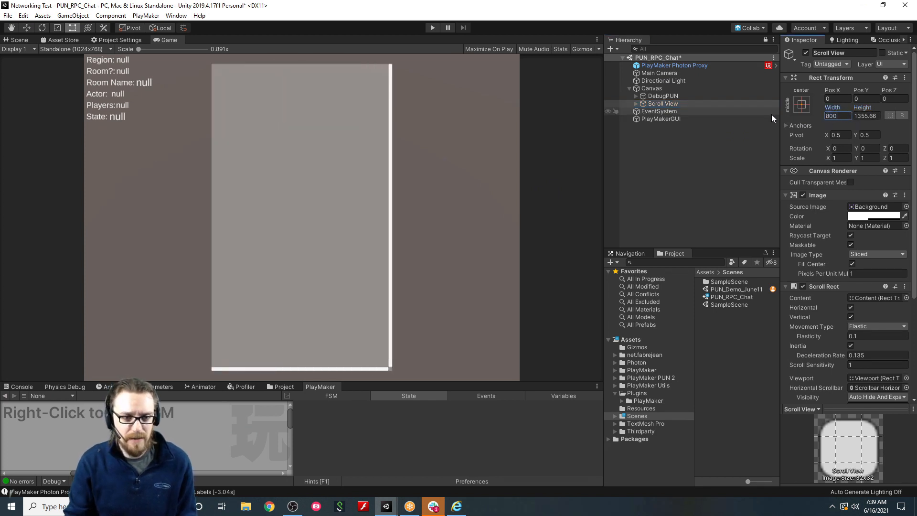
key("BackSpace")
key("BackSpace")
key("BackSpace")
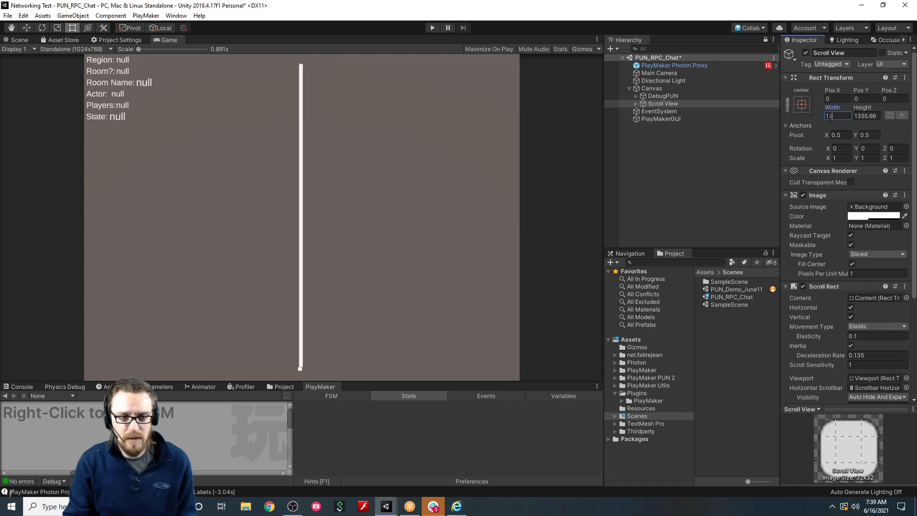
type("1200")
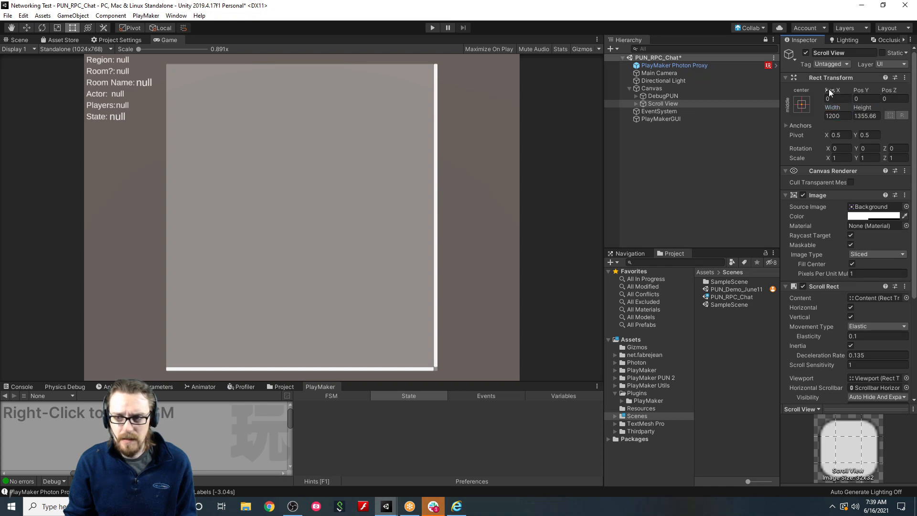
left_click_drag(829, 90, 254, 120)
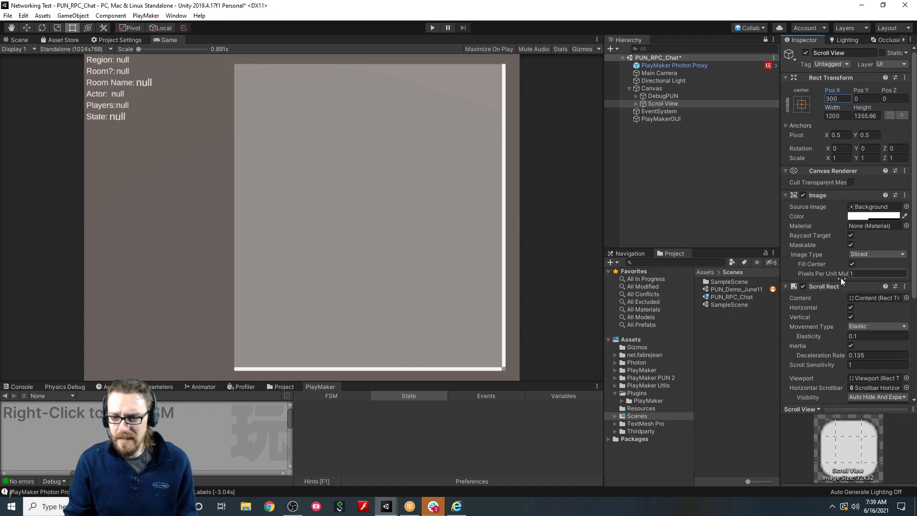
Clear the Scroll Rect's horizontal scrollbar reference and delete the Scrollbar Horizontal object from the Scroll View.
scroll(831, 271, "down", 5)
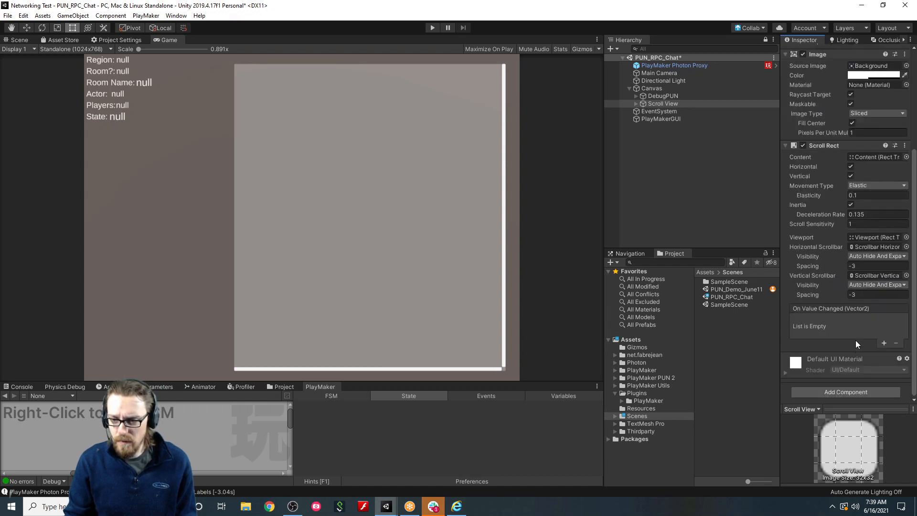
left_click(856, 245)
key("Delete")
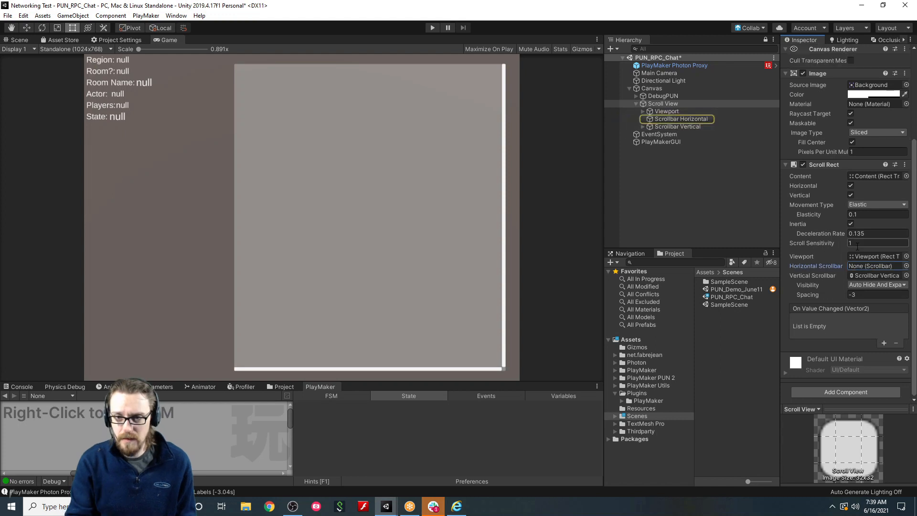
left_click(681, 118)
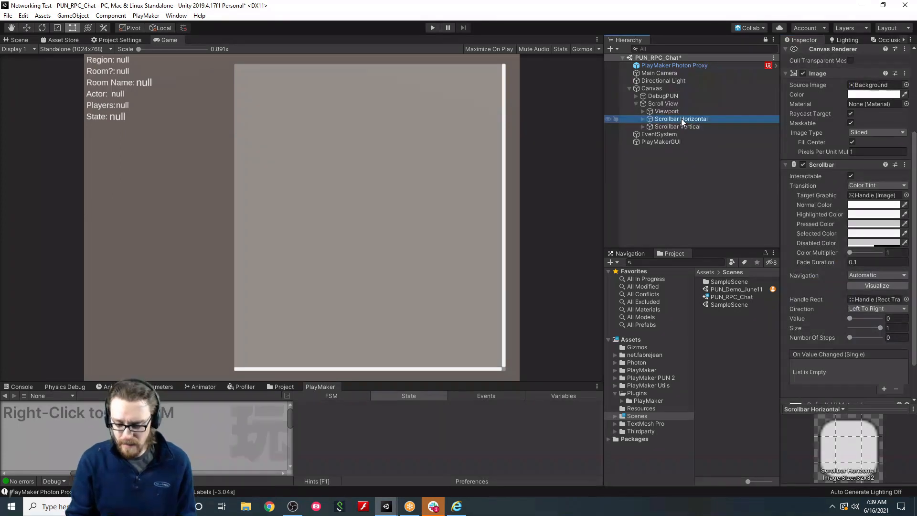
key("Delete")
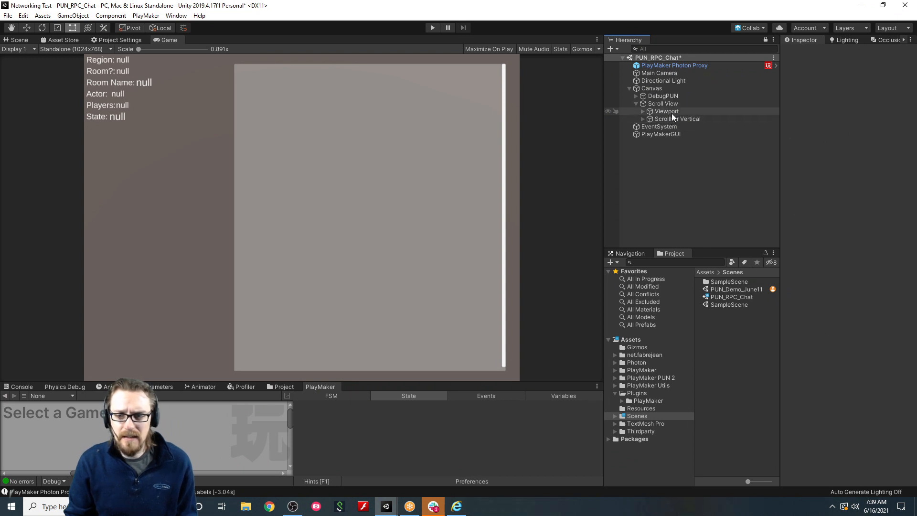
Widen Scrollbar Vertical to about 28.59 and set its bottom offset to about 0.7.
left_click(671, 118)
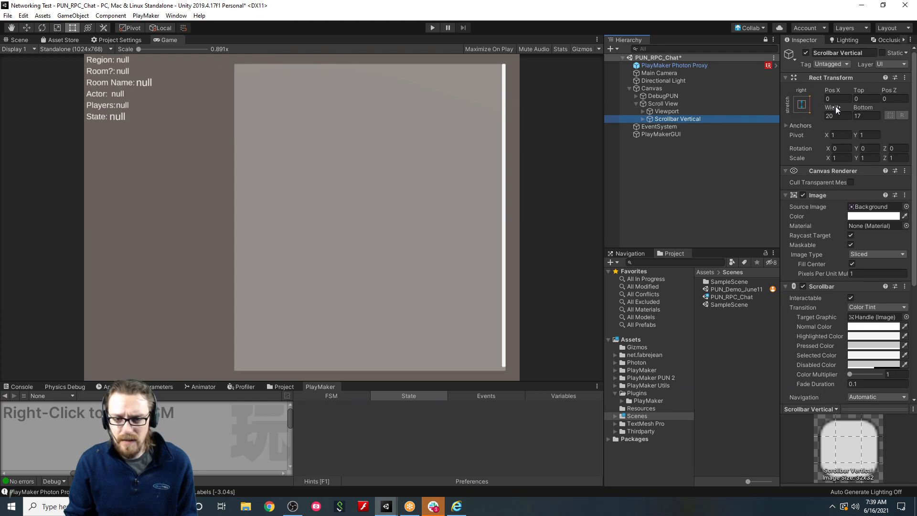
left_click_drag(836, 106, 156, 116)
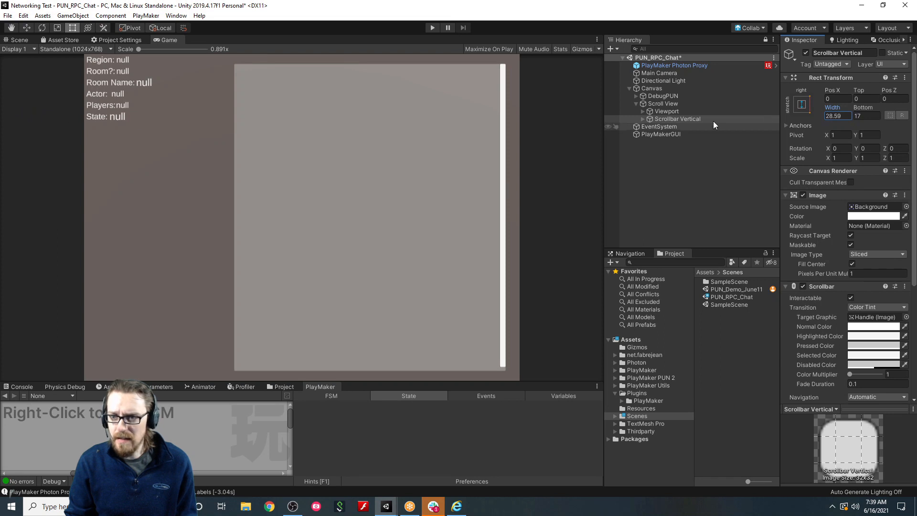
left_click(857, 107)
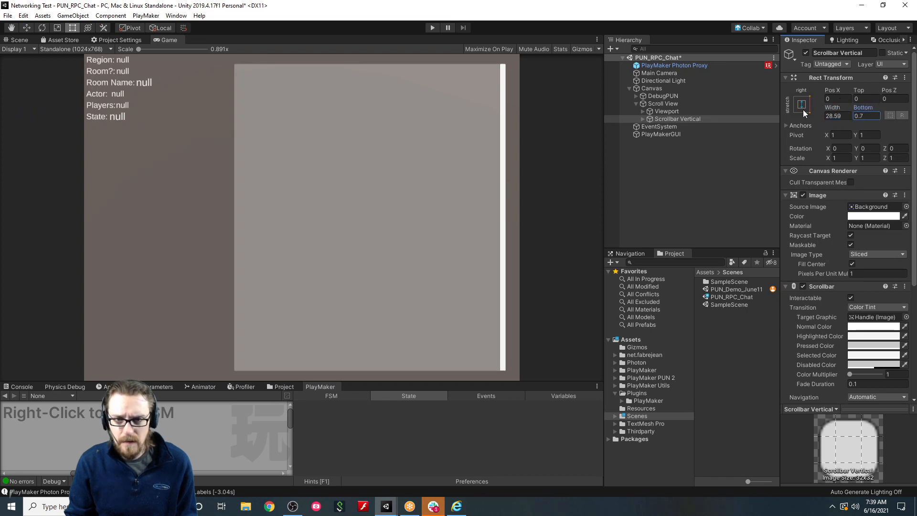
Set Scrollbar Vertical's handle Size to about 0.11 and its Value to 1.
left_click(643, 119)
left_click(663, 129)
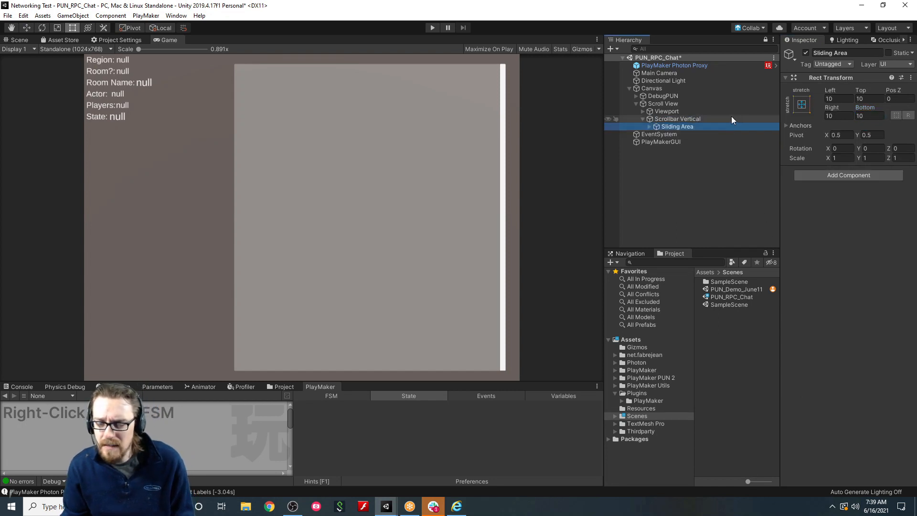
left_click(671, 119)
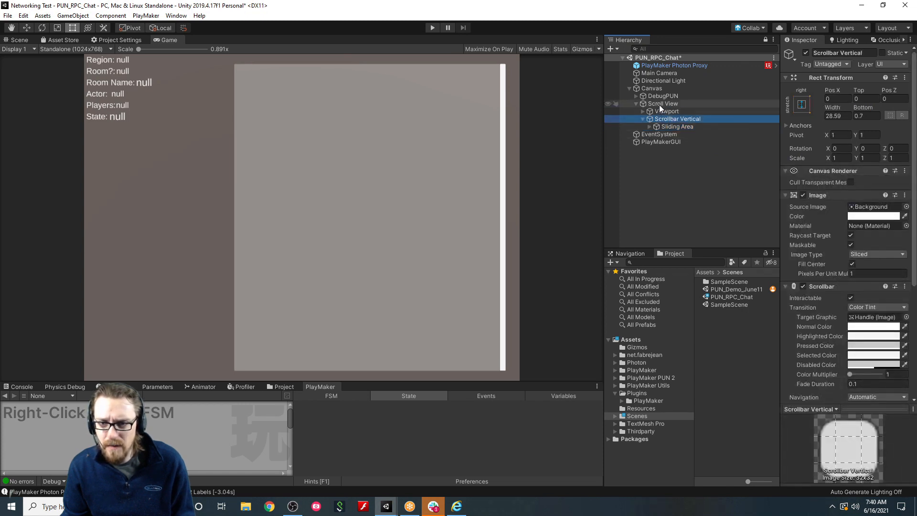
left_click(660, 104)
scroll(860, 258, "down", 5)
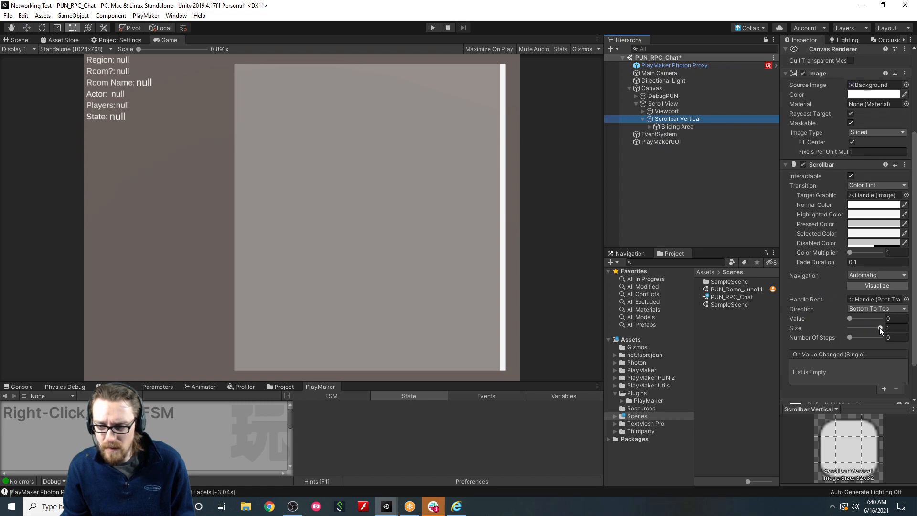
mouse_move(880, 327)
left_mouse_down()
mouse_move(850, 330)
mouse_move(854, 318)
mouse_move(880, 318)
left_mouse_up()
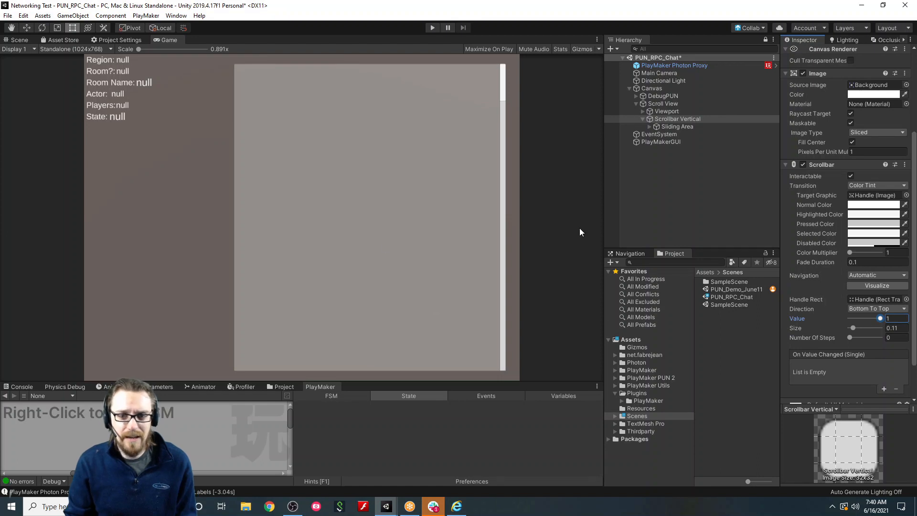
Examine the Scroll View's Viewport and its Content object, framing Content in the Scene view to check its extent.
left_click(676, 105)
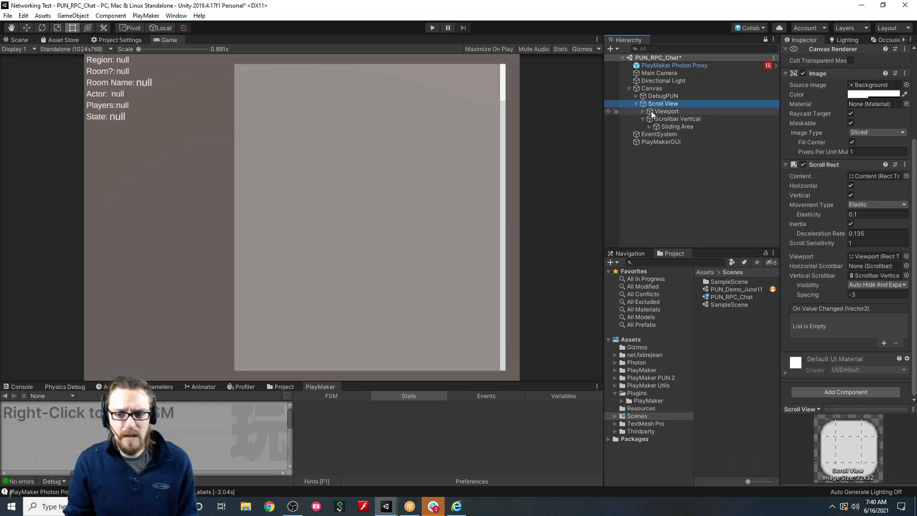
left_click(664, 112)
left_click(642, 111)
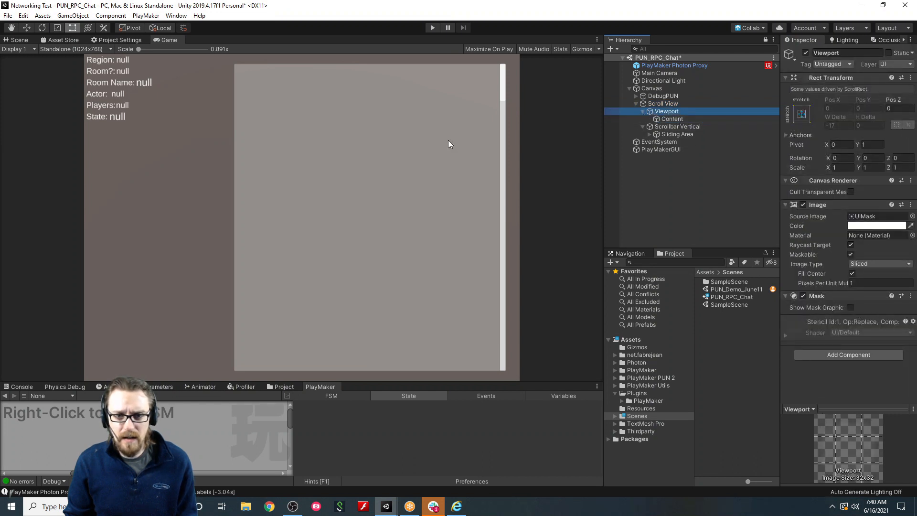
left_click(665, 119)
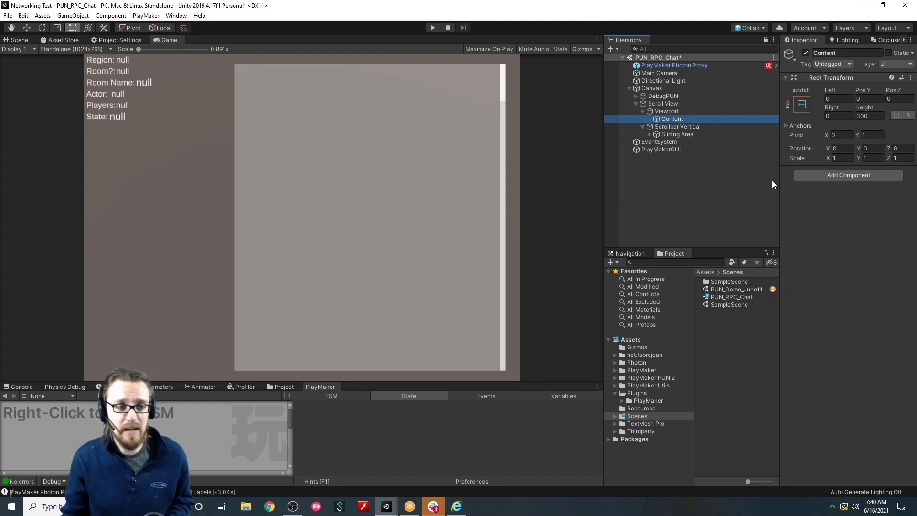
left_click(20, 40)
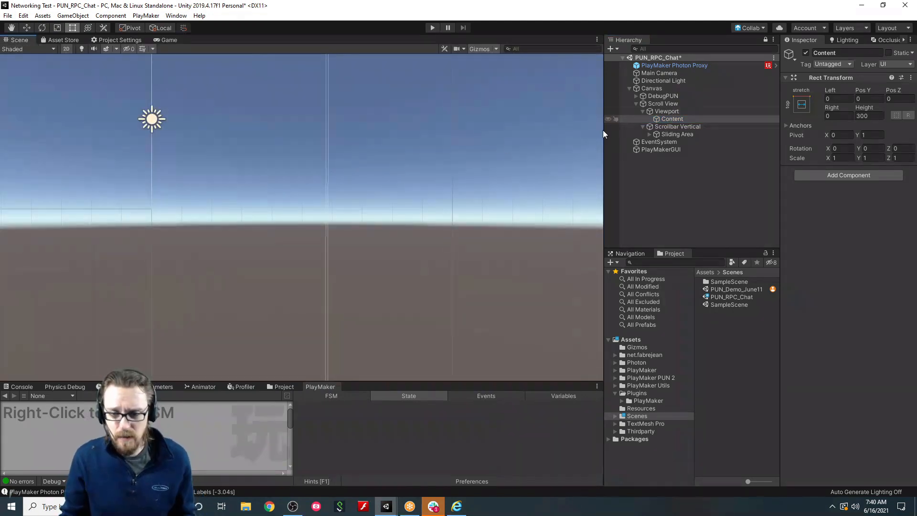
key("f")
scroll(429, 188, "down", 2)
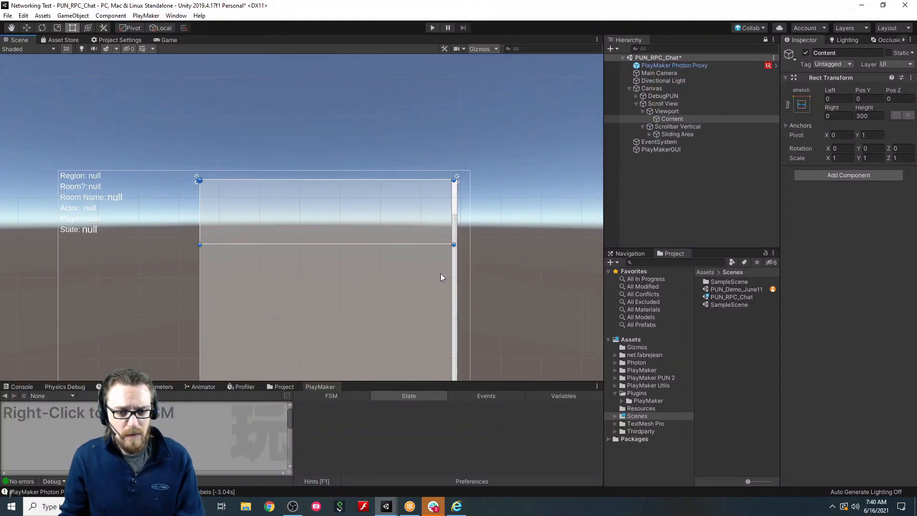
scroll(432, 240, "down", 3)
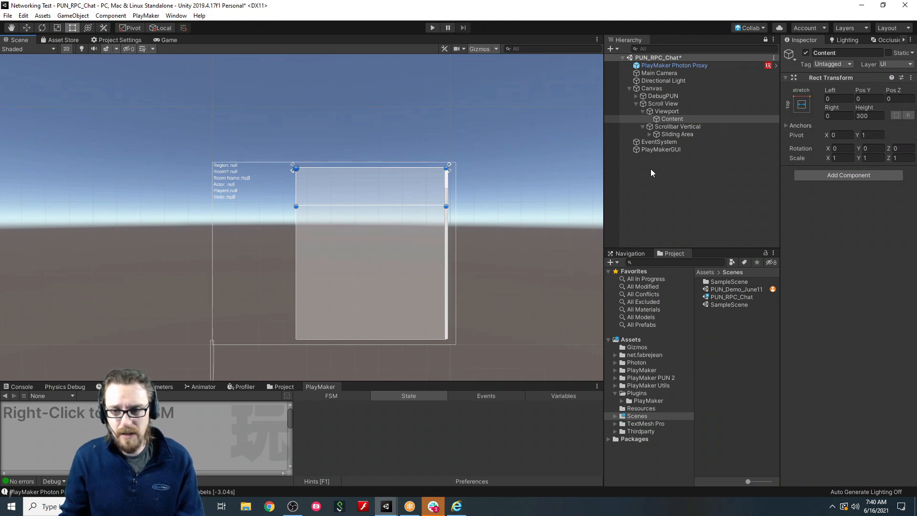
Add a Content Size Fitter component to Content and set its Vertical Fit to Preferred Size.
left_click(831, 175)
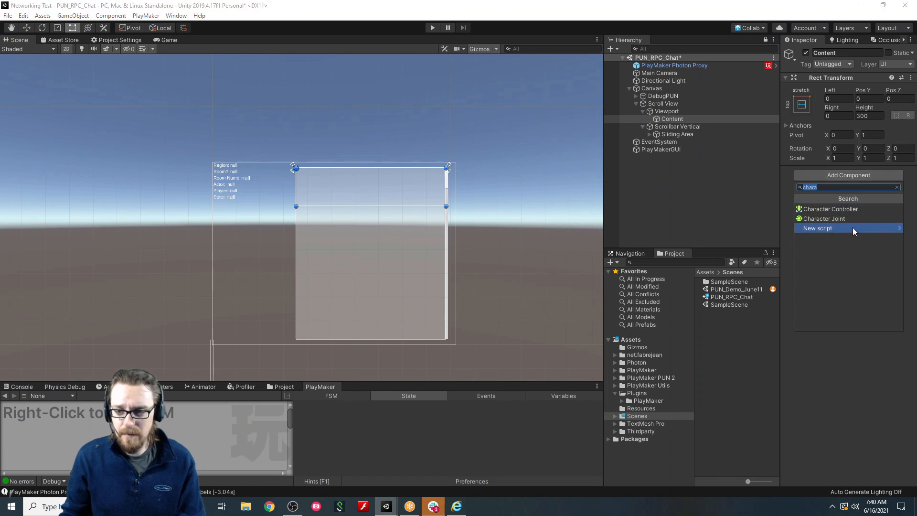
type("content")
key("Return")
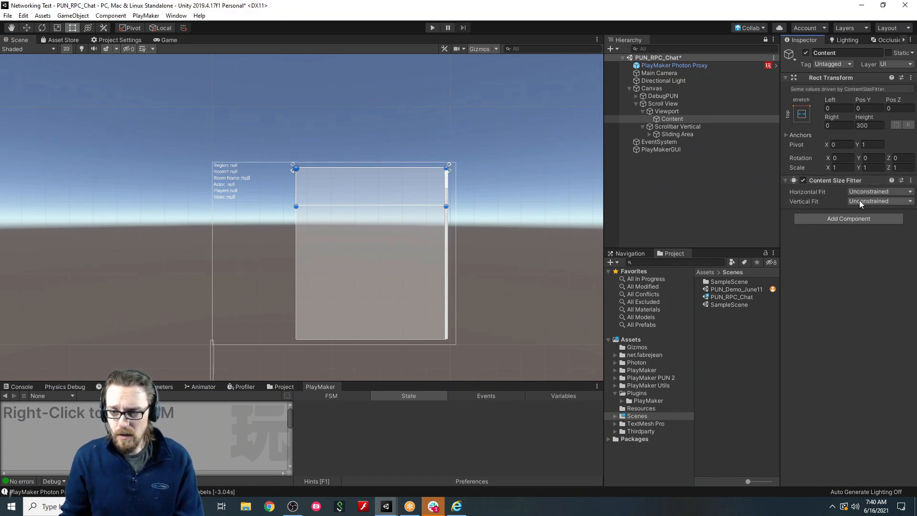
left_click(858, 200)
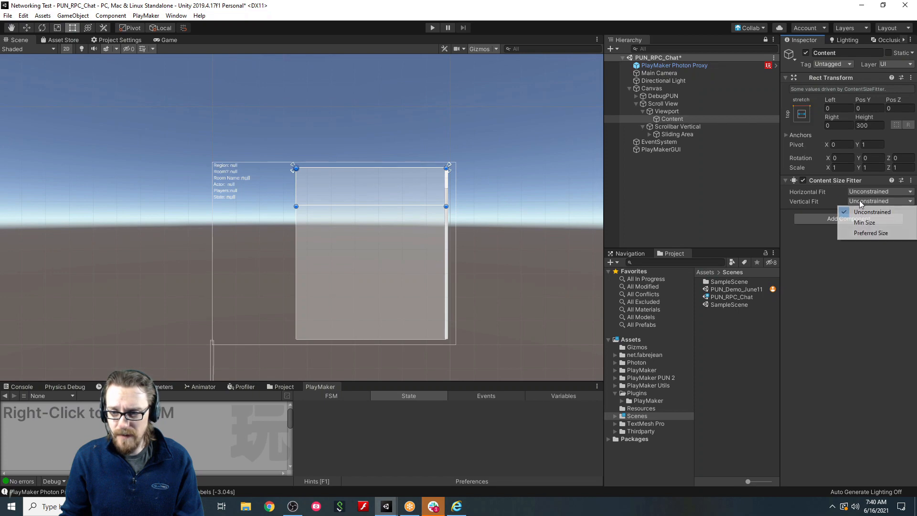
left_click(871, 233)
Create a UI Panel as a child of the Content object.
left_click(670, 119)
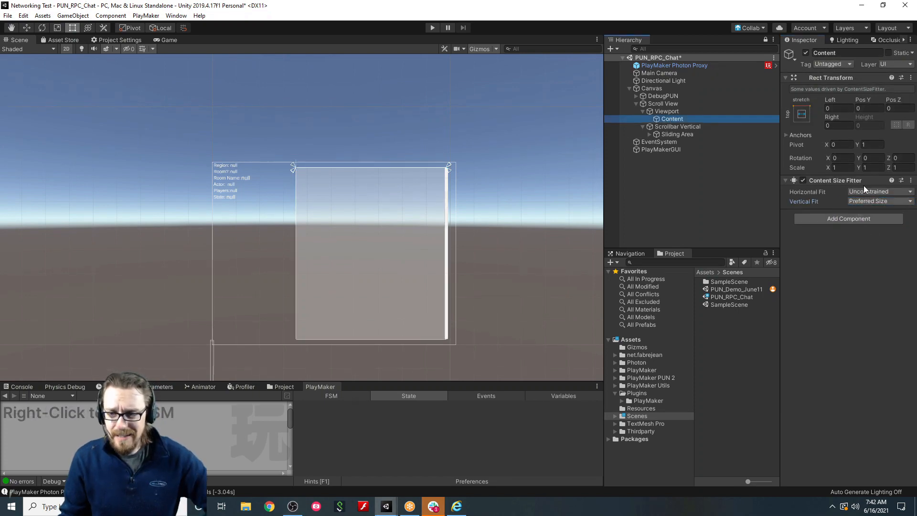
right_click(663, 119)
mouse_move(733, 255)
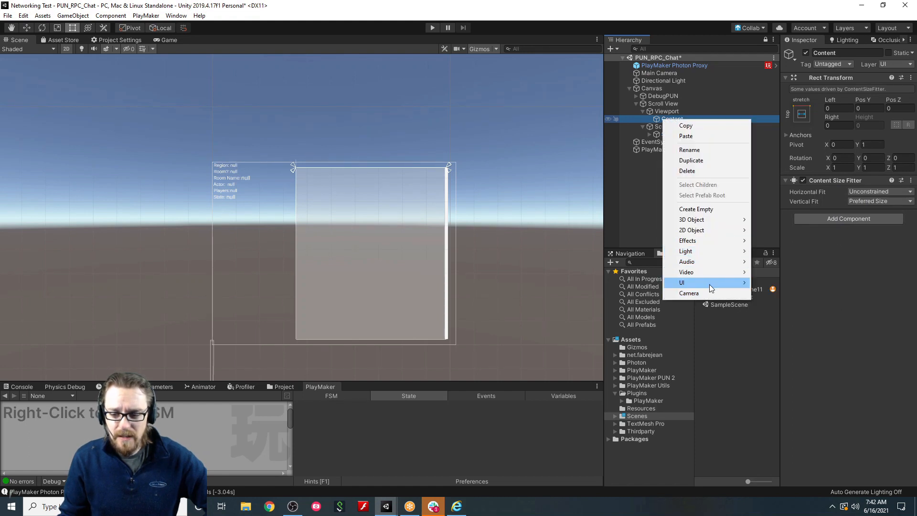
mouse_move(709, 284)
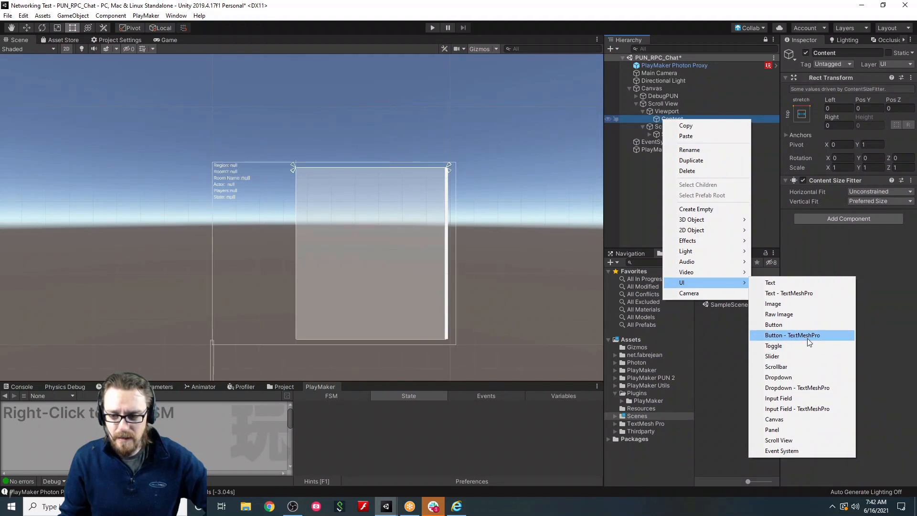
left_click(772, 429)
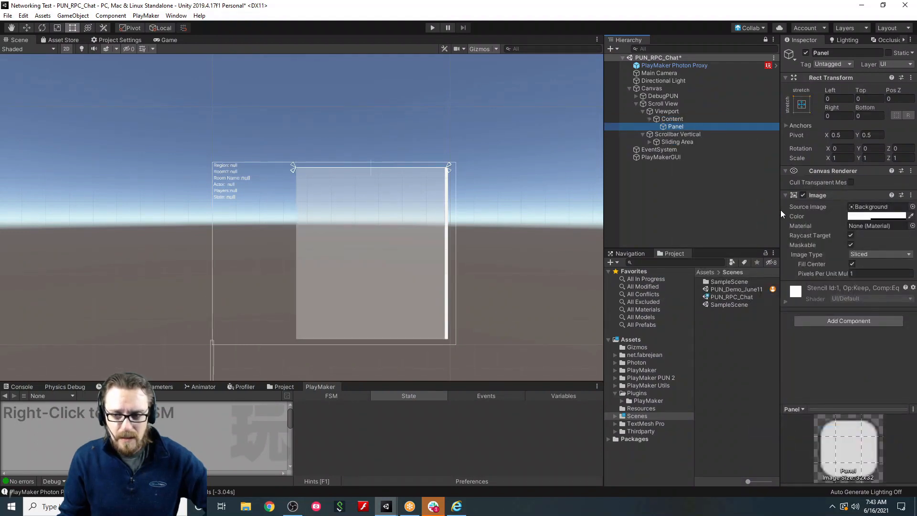
Add a Vertical Layout Group to Content, with Control Child Size Width enabled and Child Force Expand Height disabled.
left_click(678, 119)
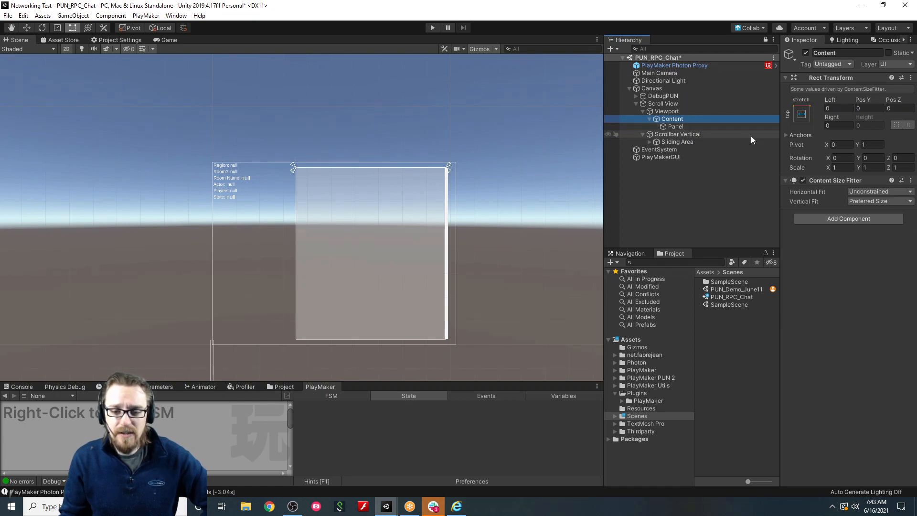
left_click(822, 218)
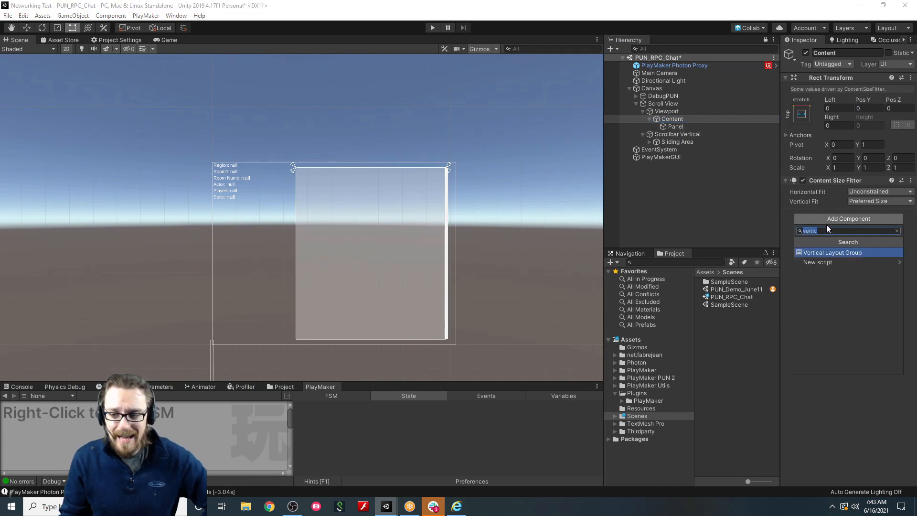
key("Return")
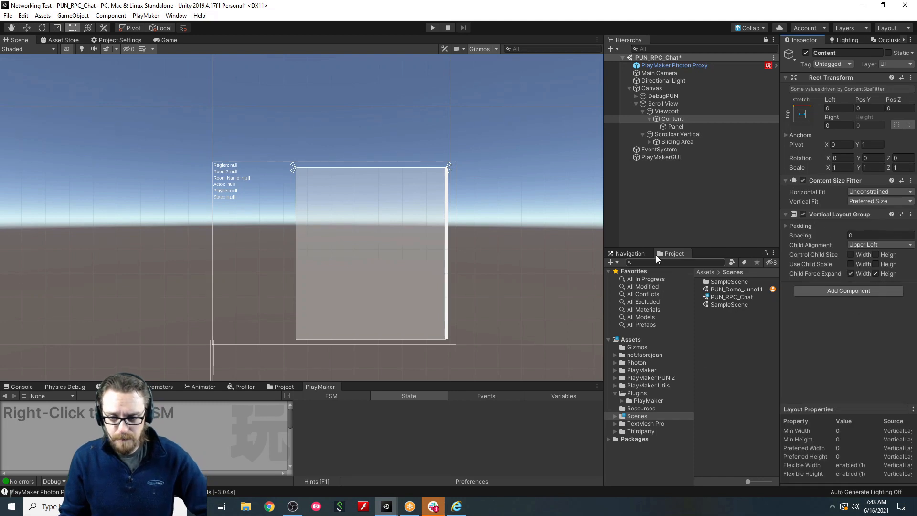
left_click(851, 254)
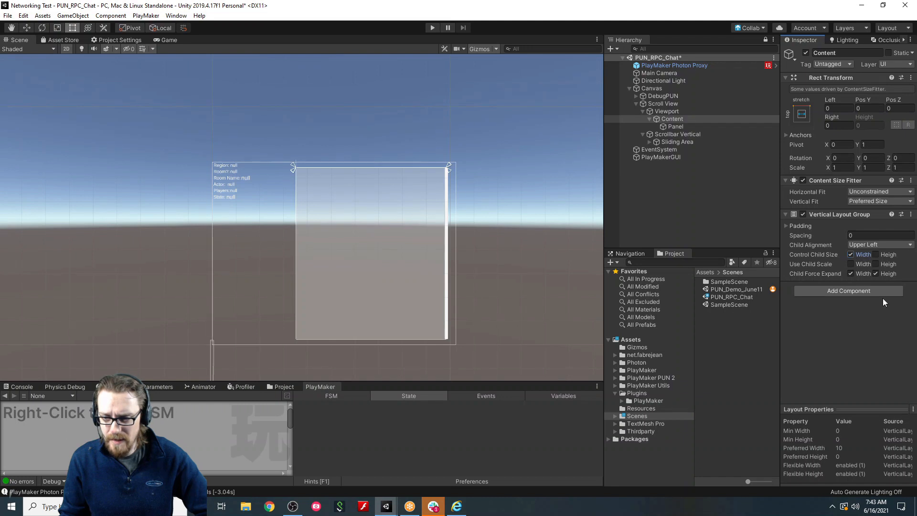
left_click(875, 273)
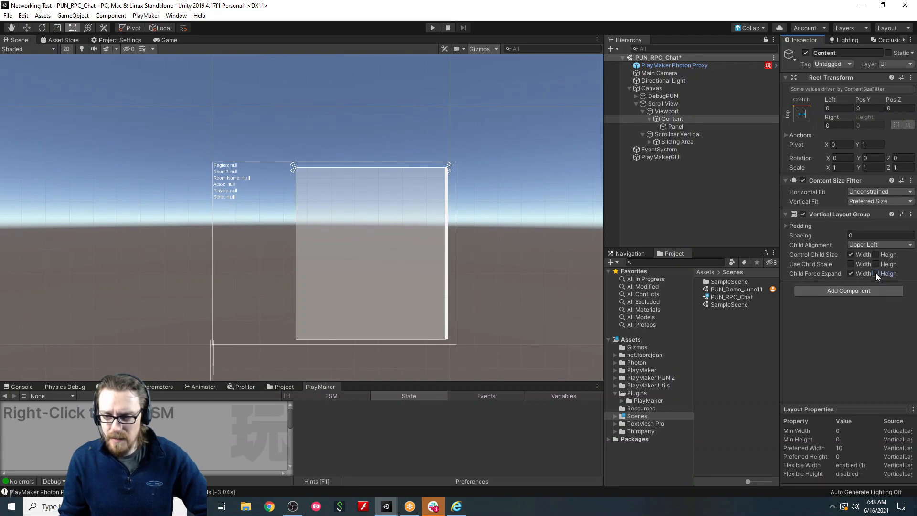
Set the height of the Panel under Content to 30.
left_click(687, 126)
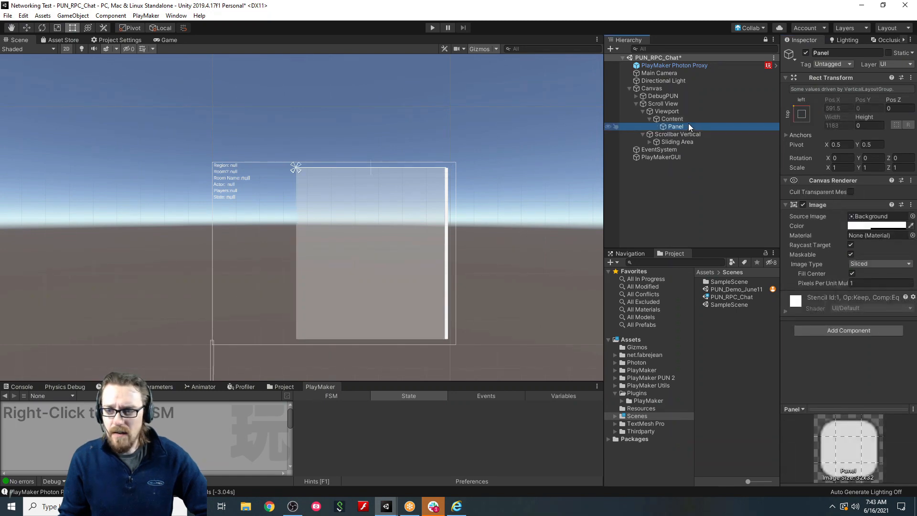
left_click(861, 116)
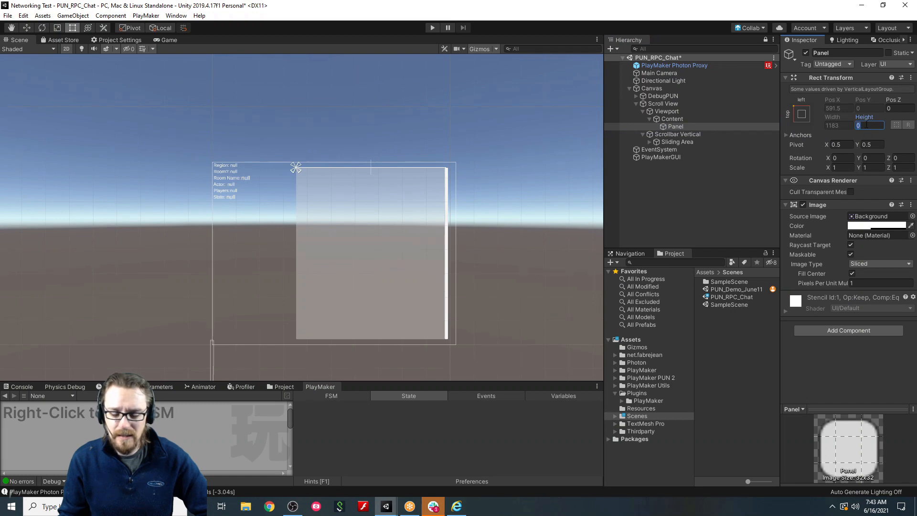
type("30")
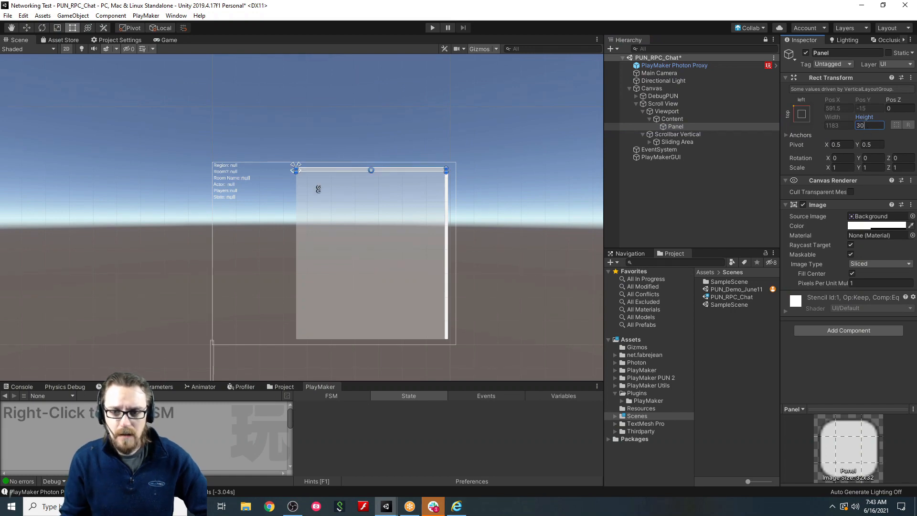
left_click(690, 120)
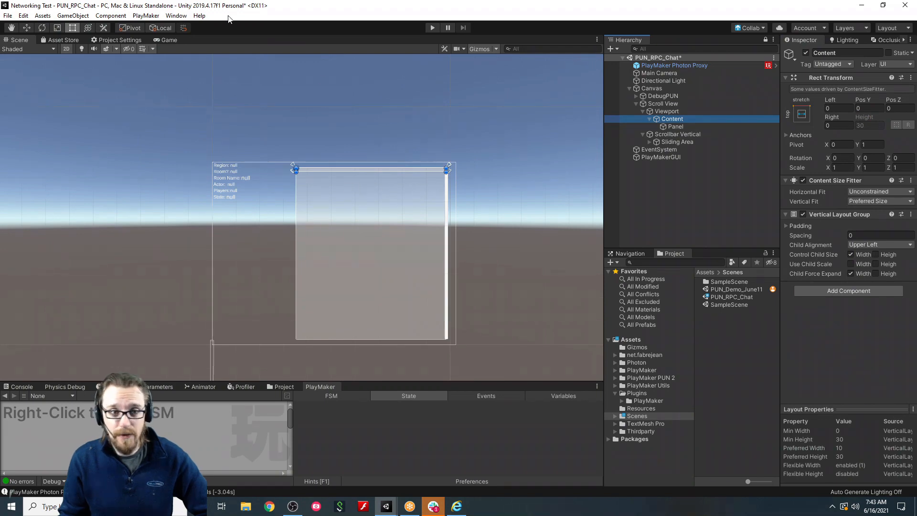
Check the Panel in the Game view and rename it as ChatEntry.
left_click(167, 41)
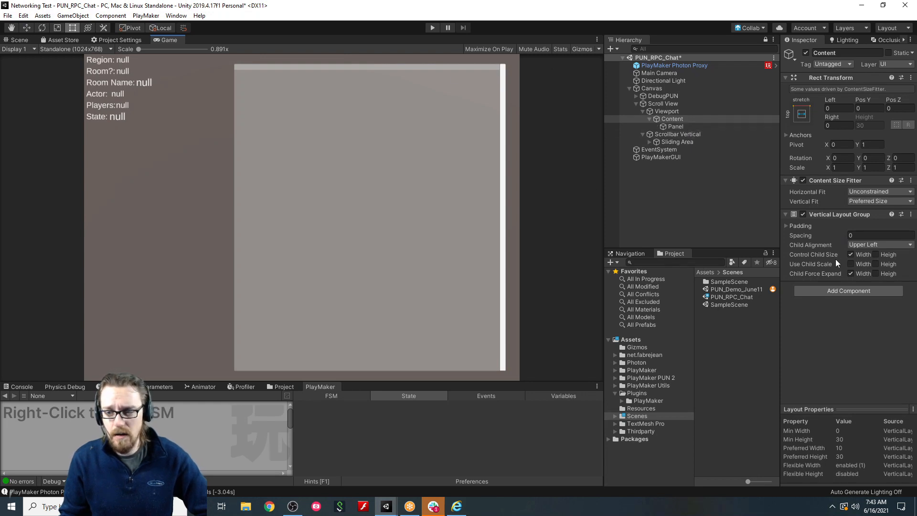
left_click(674, 125)
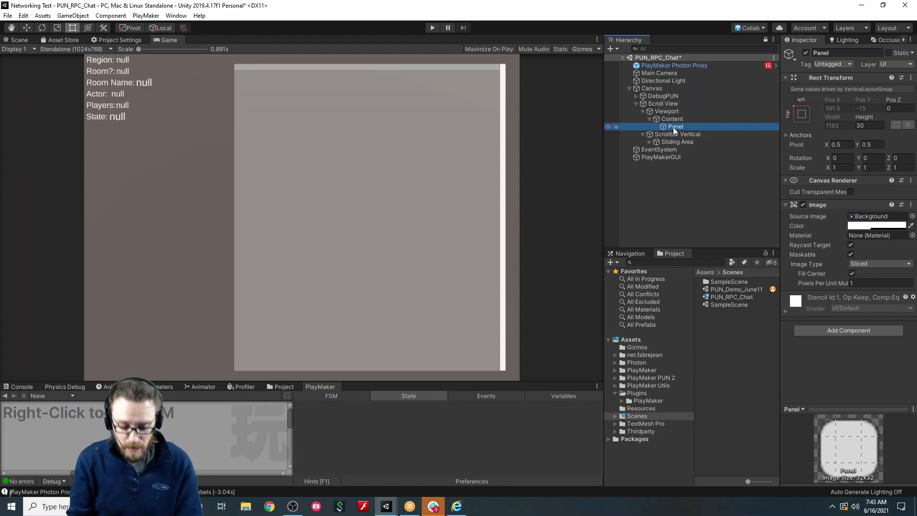
key("F2")
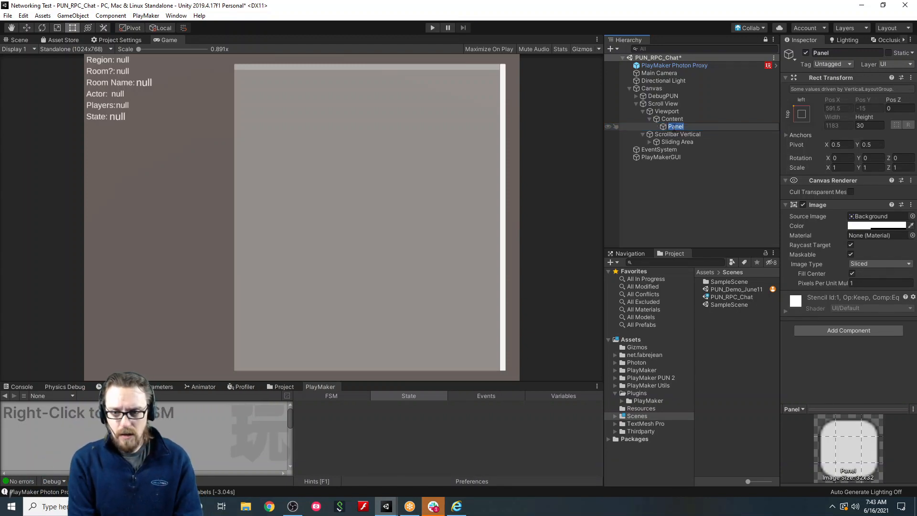
type("ChatEntry")
key("Return")
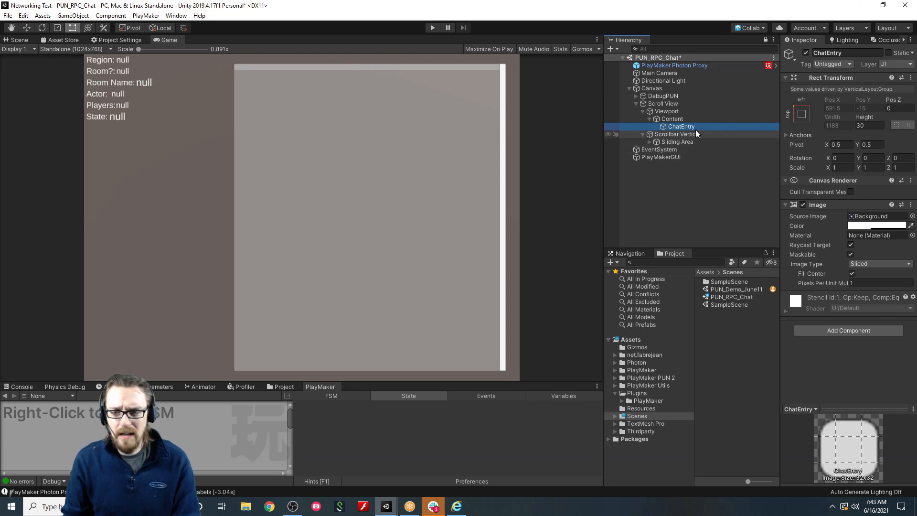
left_click(692, 126)
left_click(687, 143)
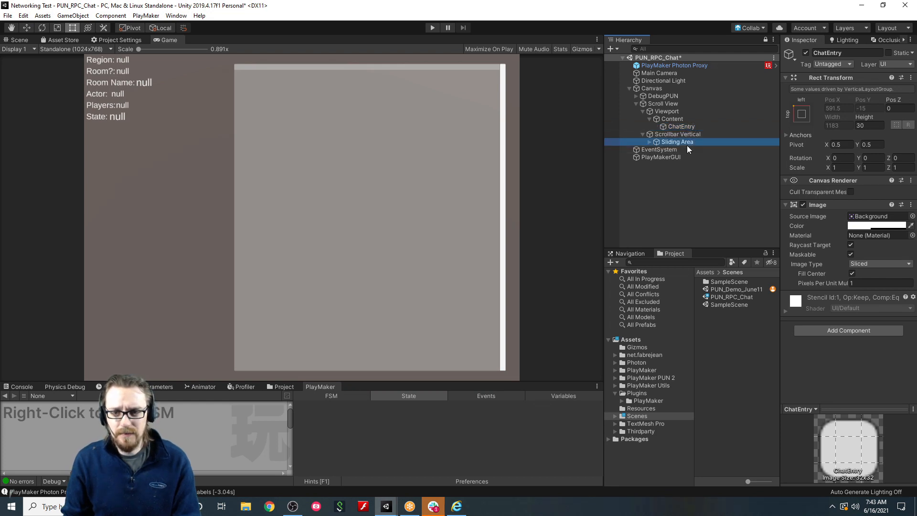
Set ChatEntry's height to 100, after trying a height of 50.
left_click(674, 127)
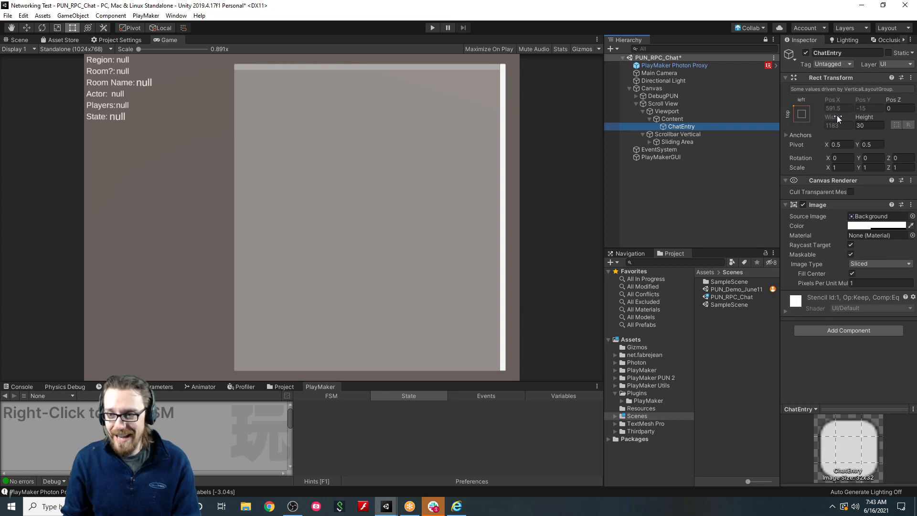
left_click(869, 125)
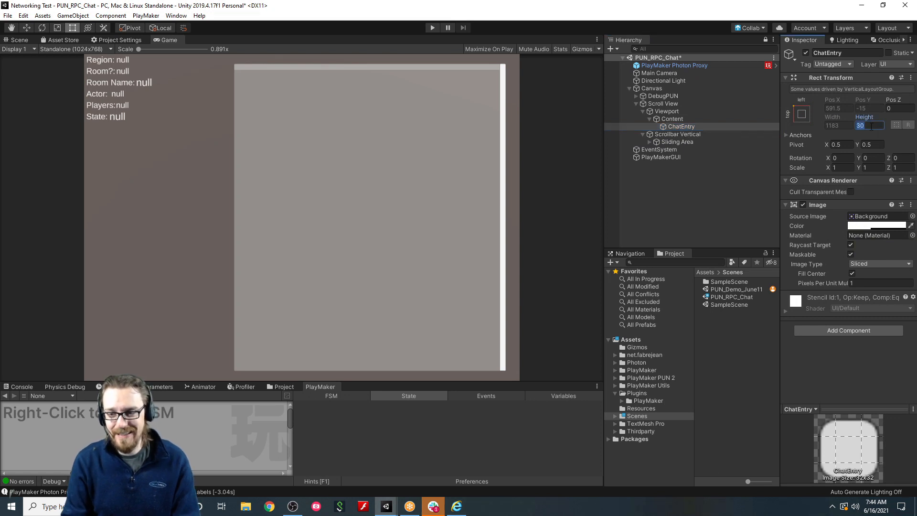
type("50")
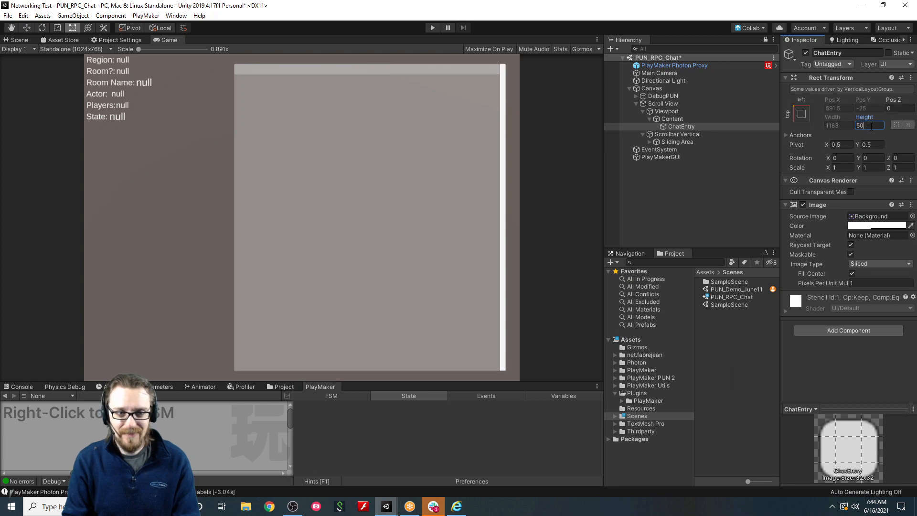
double_click(871, 126)
type("100")
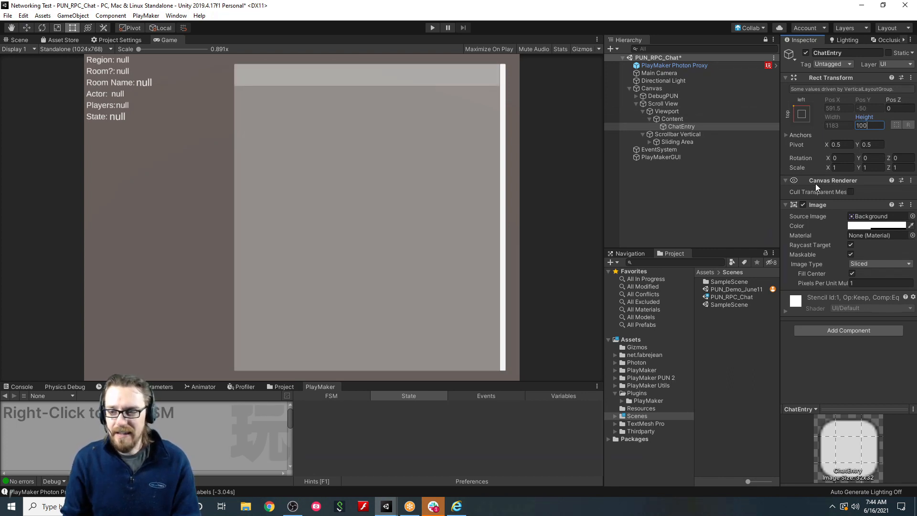
Compare ChatEntry and Content in the Scene and Game views, and expand the padding settings of Content's Vertical Layout Group.
left_click(18, 39)
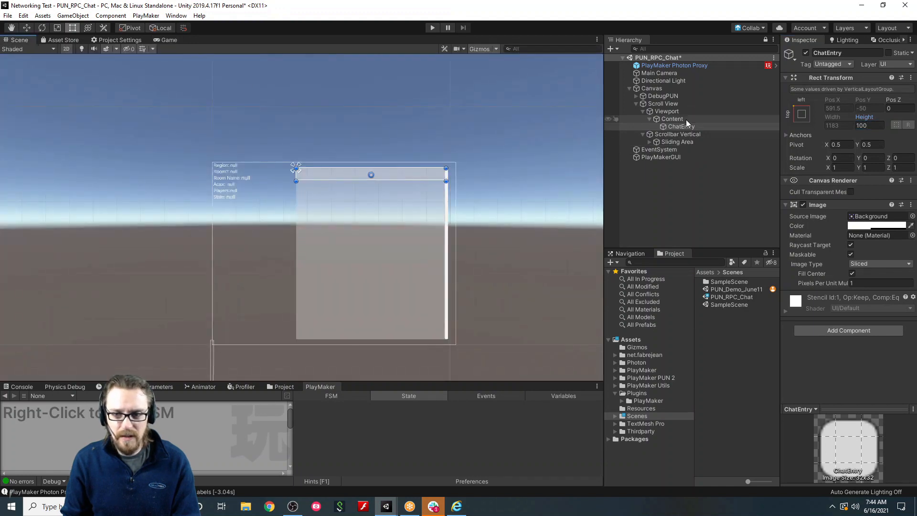
left_click(673, 119)
left_click(168, 40)
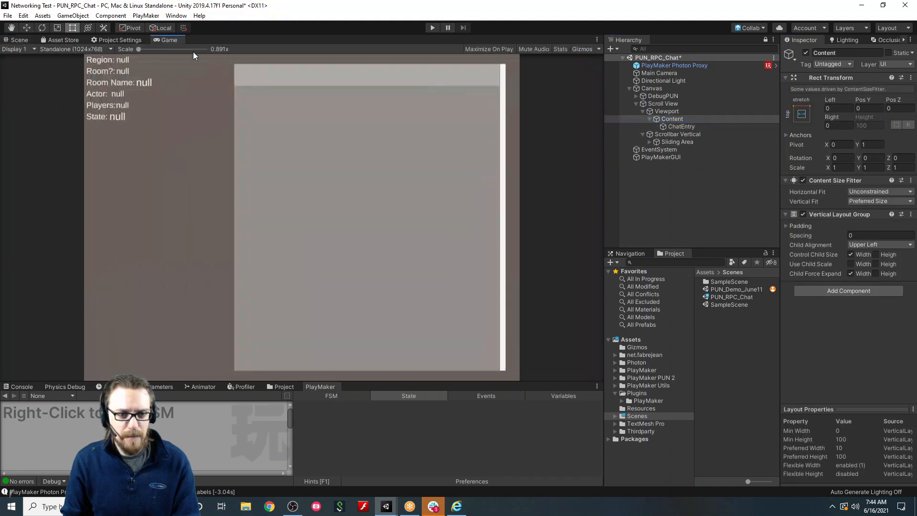
left_click(678, 126)
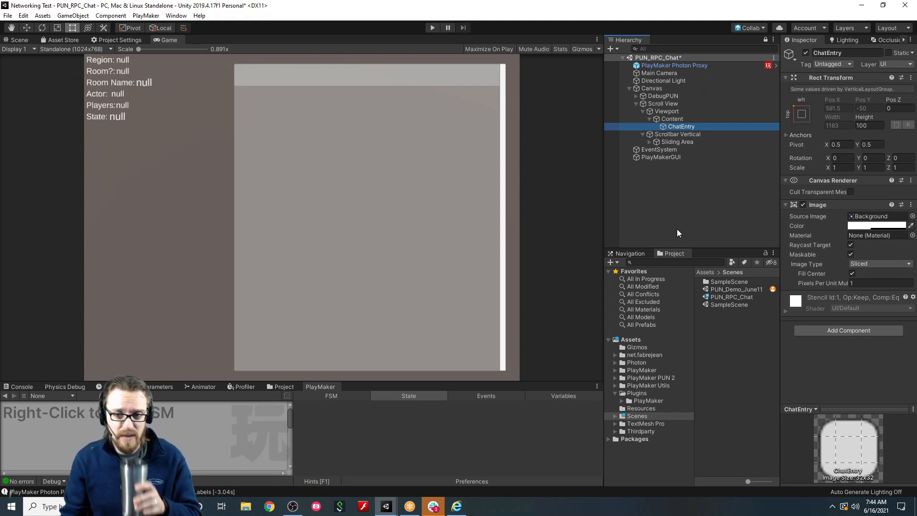
left_click(678, 118)
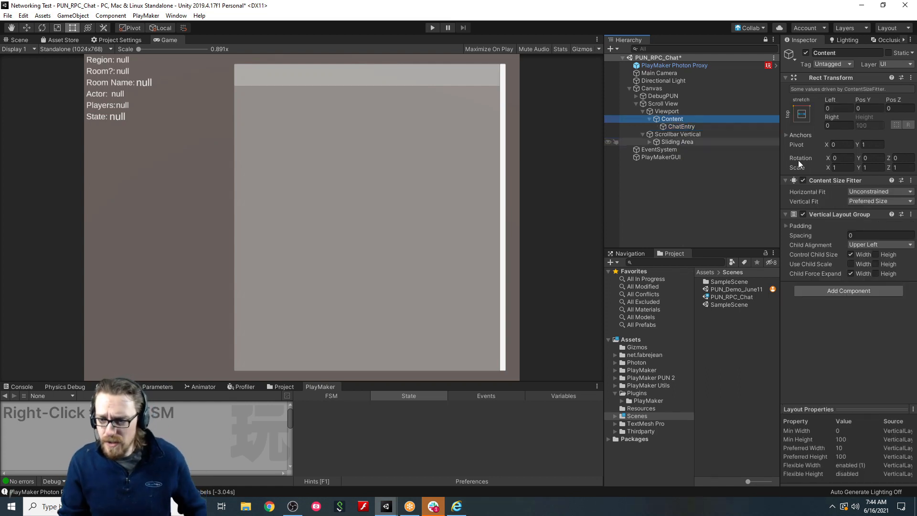
left_click(785, 226)
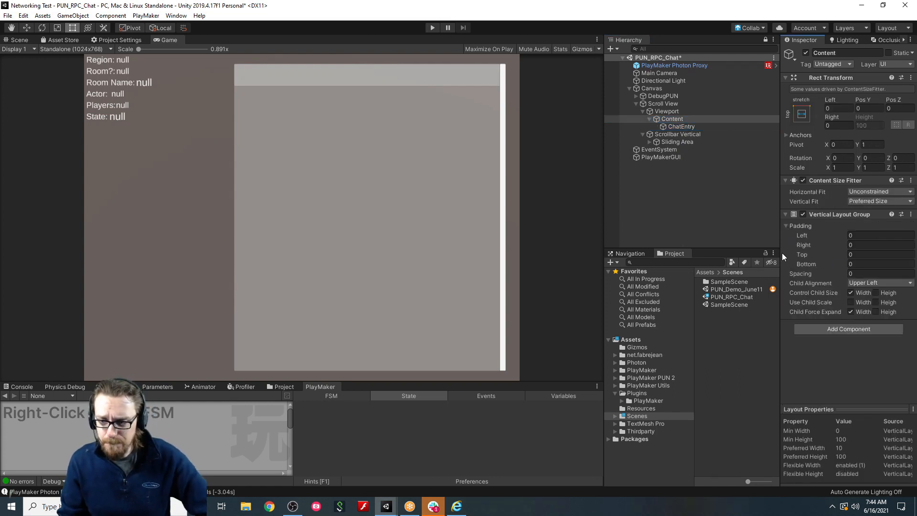
Duplicate ChatEntry five times under Content.
left_click(676, 126)
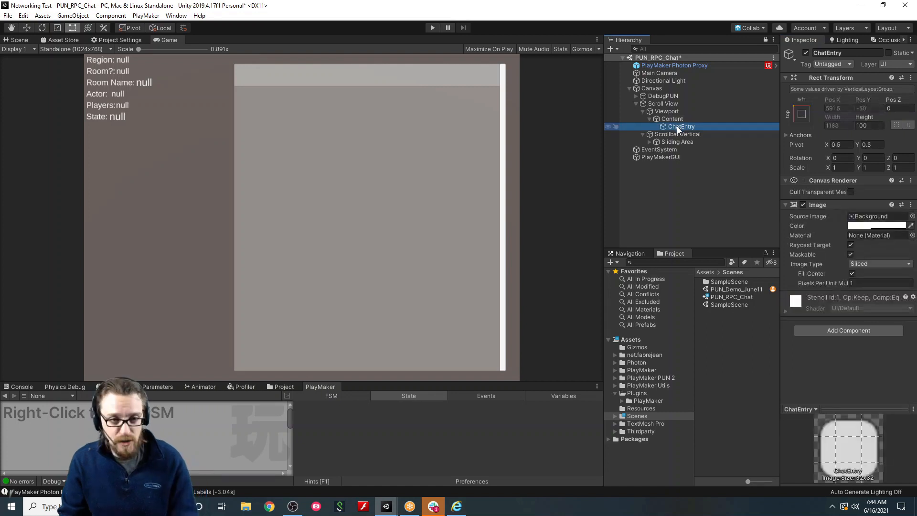
key("ctrl+d")
key("ctrl+d")
key("ctrl+d")
key("ctrl+d")
key("ctrl+d")
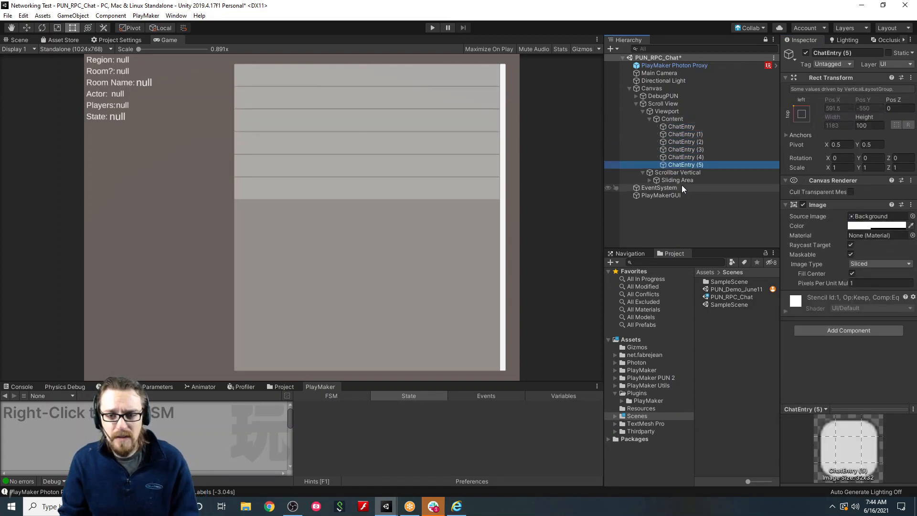
Set the top and bottom padding of Content's Vertical Layout Group to 10.
left_click(675, 117)
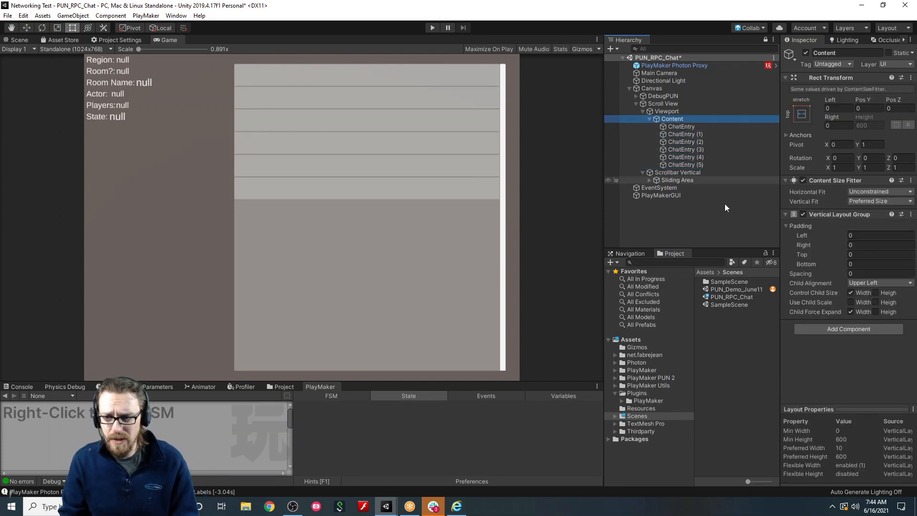
left_click(854, 244)
left_click(855, 254)
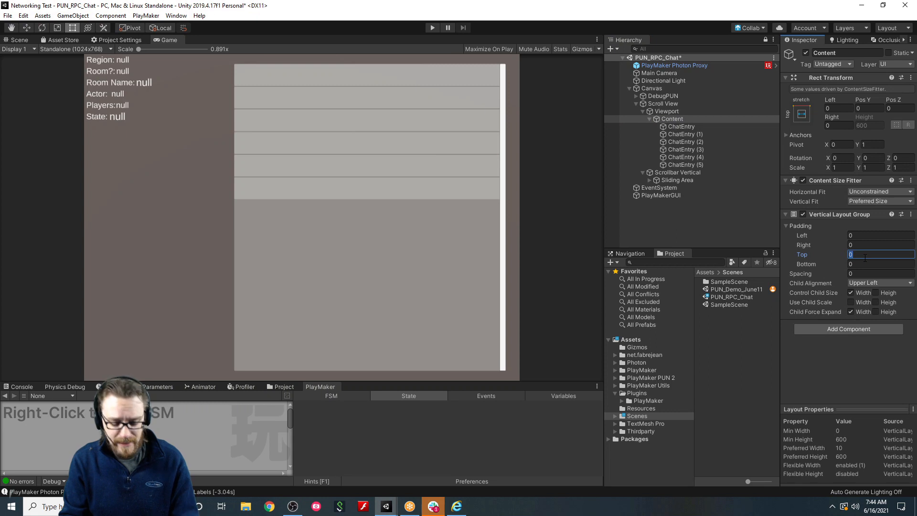
type("10")
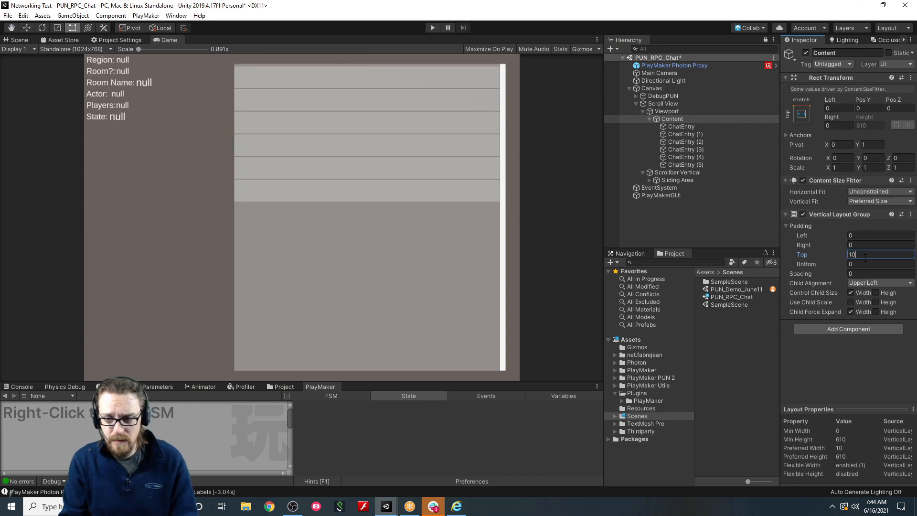
key("Tab")
type("10")
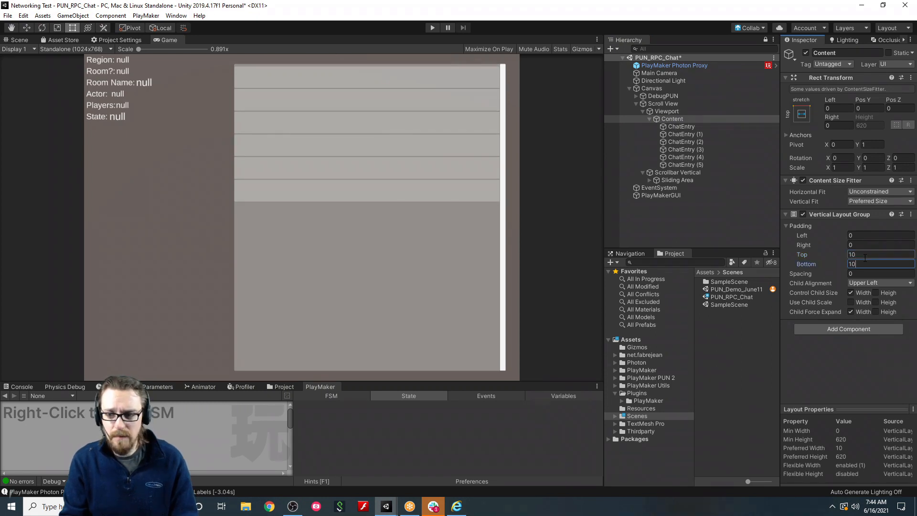
key("Tab")
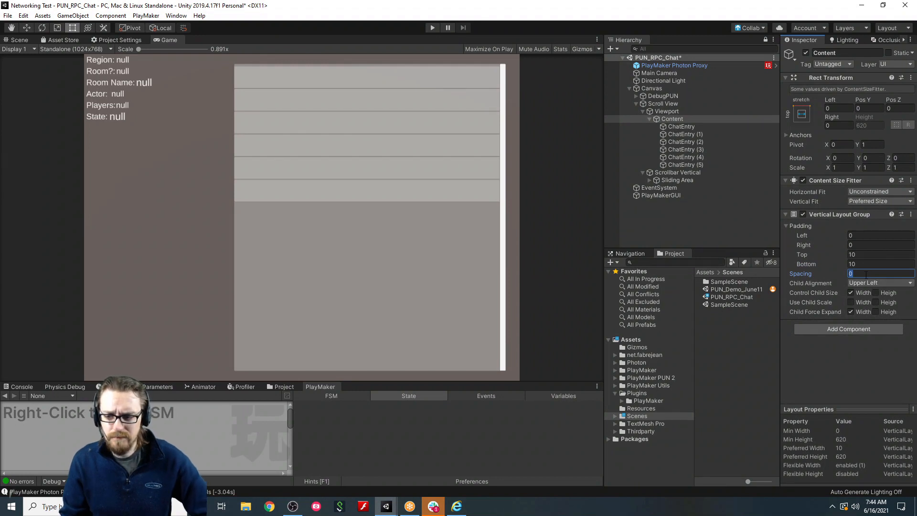
Reset the Vertical Layout Group's top and bottom padding to 0 and set its spacing to 10.
left_click(867, 254)
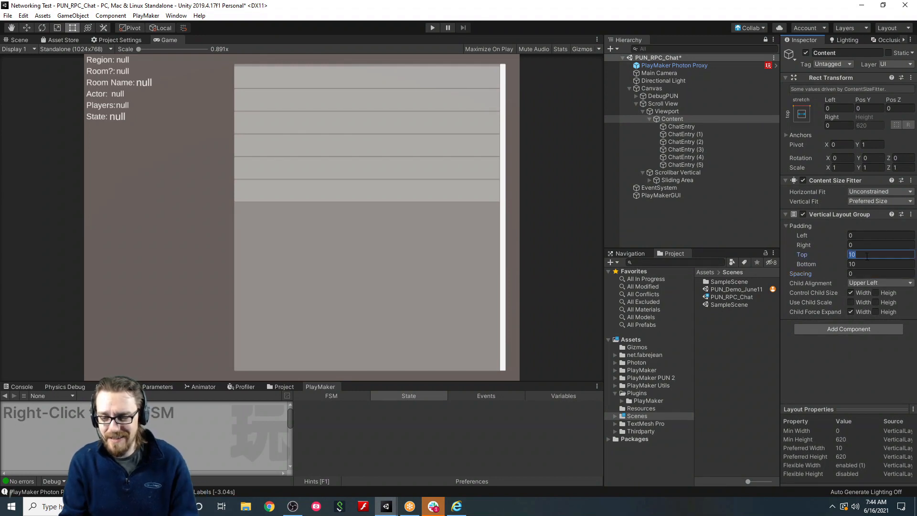
type("0")
key("Tab")
type("0")
key("Tab")
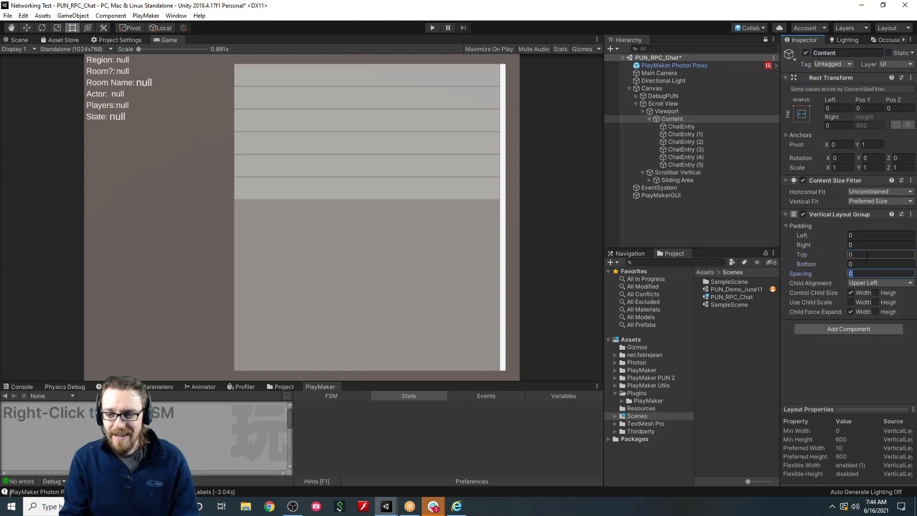
type("10")
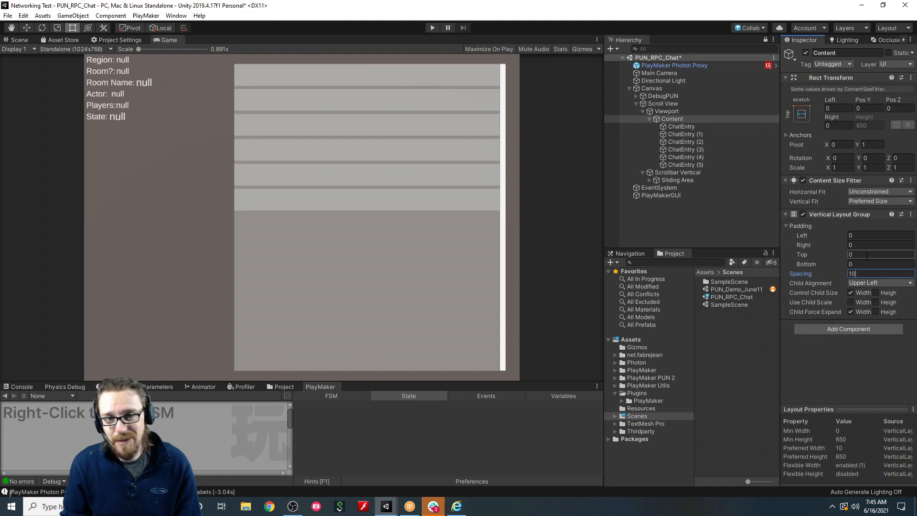
Delete the duplicates ChatEntry (1) through ChatEntry (5), keeping only the original ChatEntry.
left_click(681, 135)
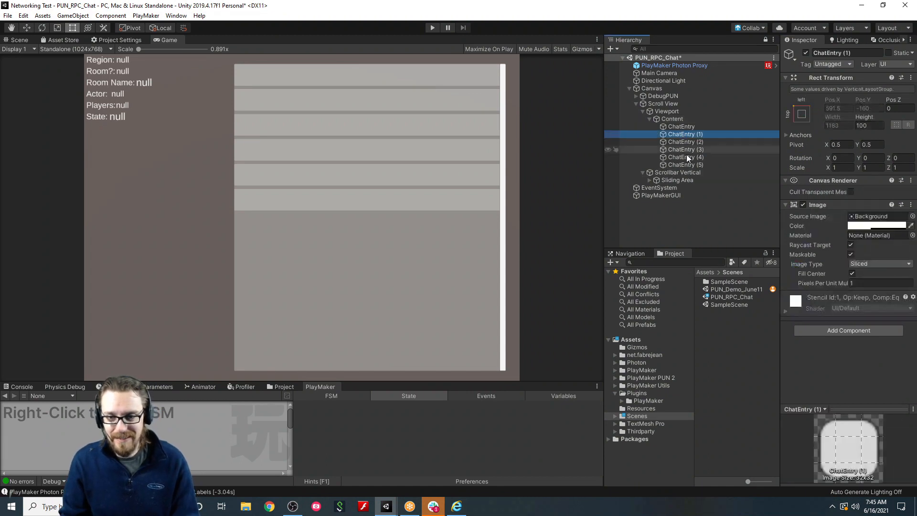
left_click(687, 164, "shift")
key("Delete")
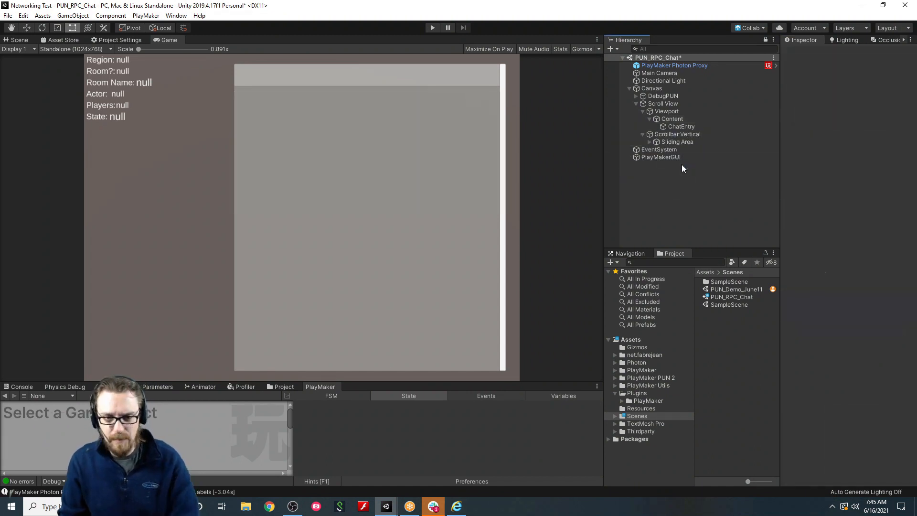
Enlarge the PlayMaker editor area and add an FSM to ChatEntry.
left_click(668, 126)
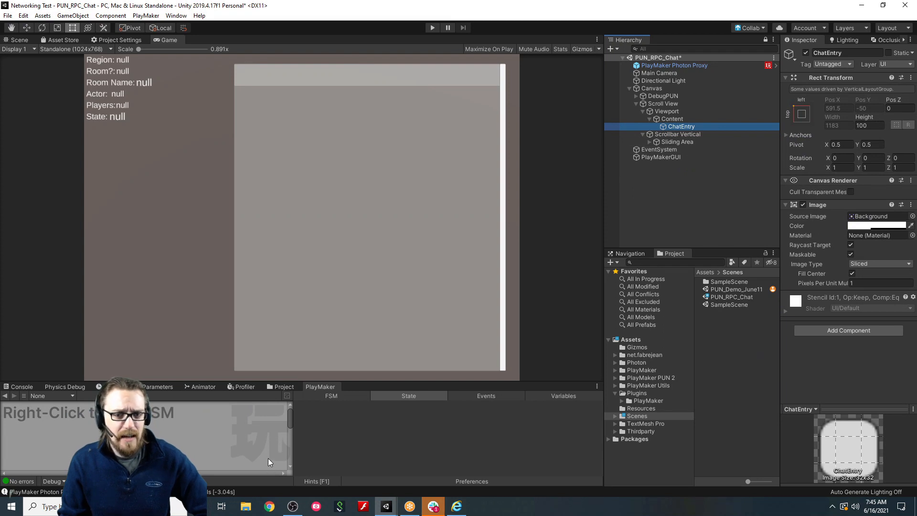
left_click_drag(362, 382, 180, 285)
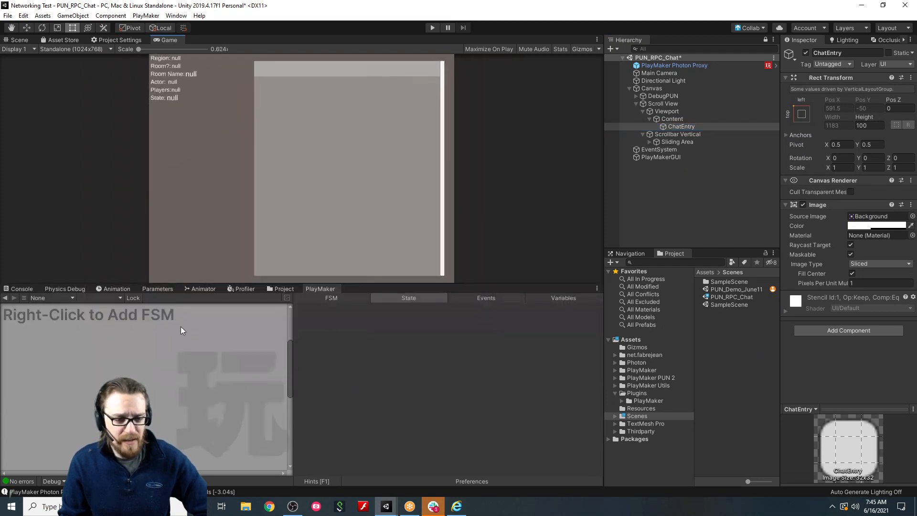
right_click(76, 334)
left_click(105, 340)
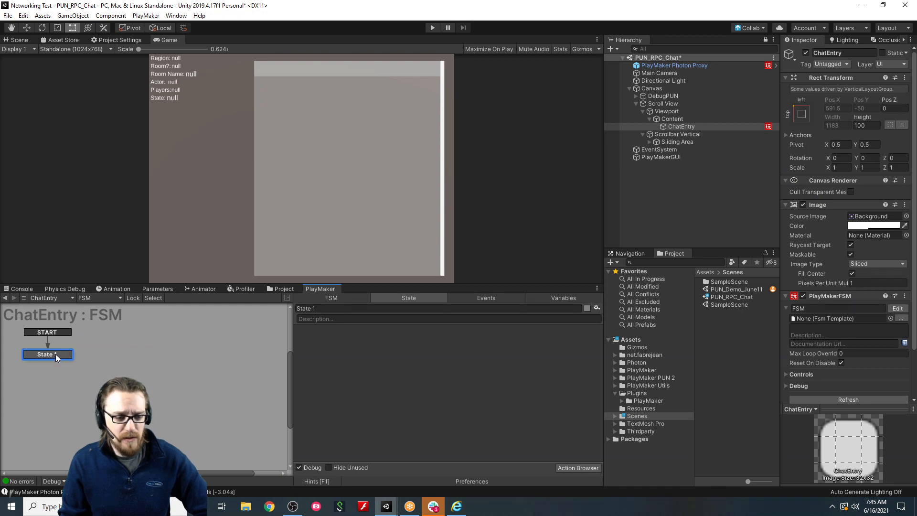
Add a Select Random Color action to State 1 of the ChatEntry FSM.
double_click(339, 362)
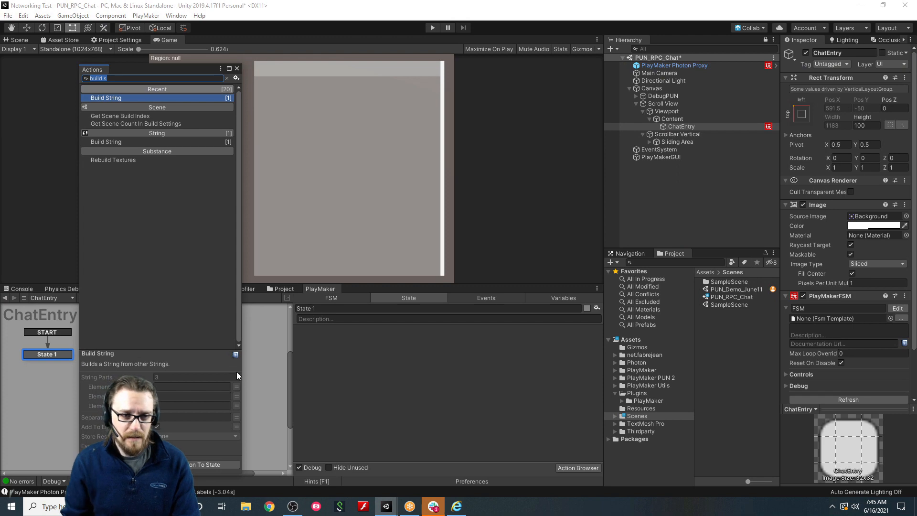
type("random ")
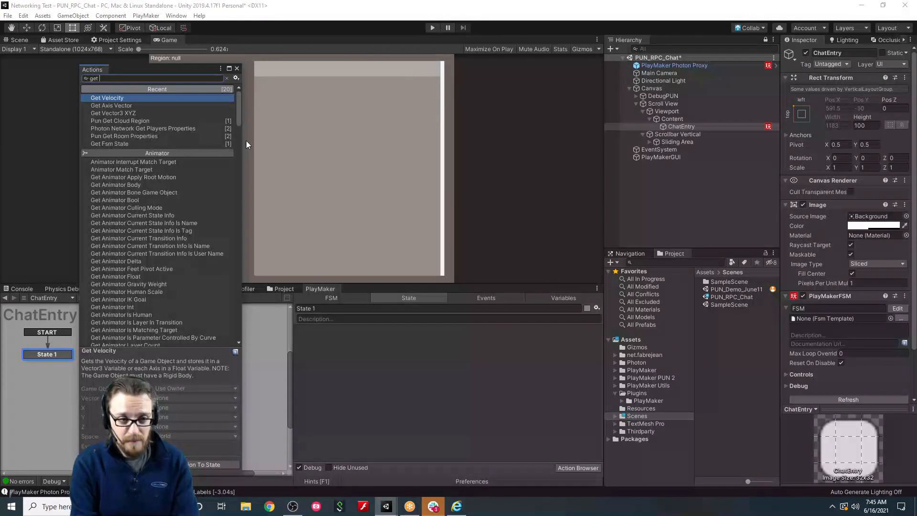
type("col")
key("Return")
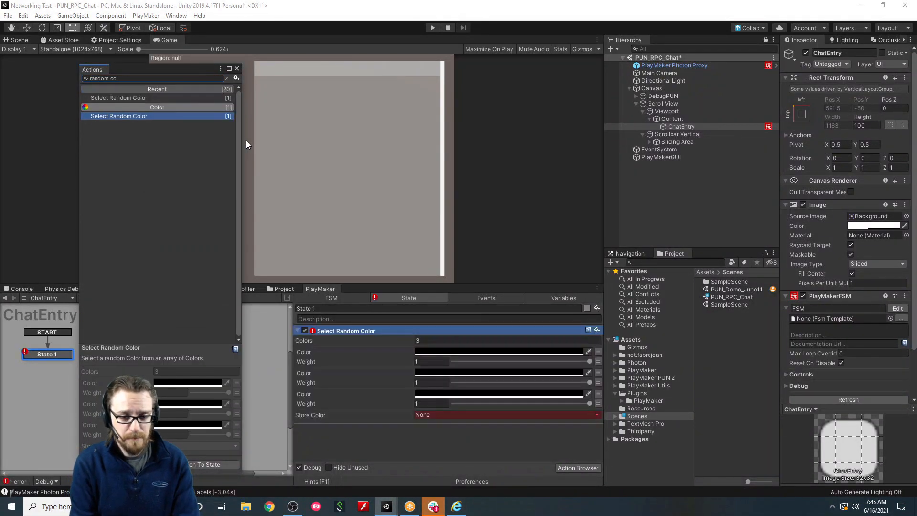
left_click(236, 68)
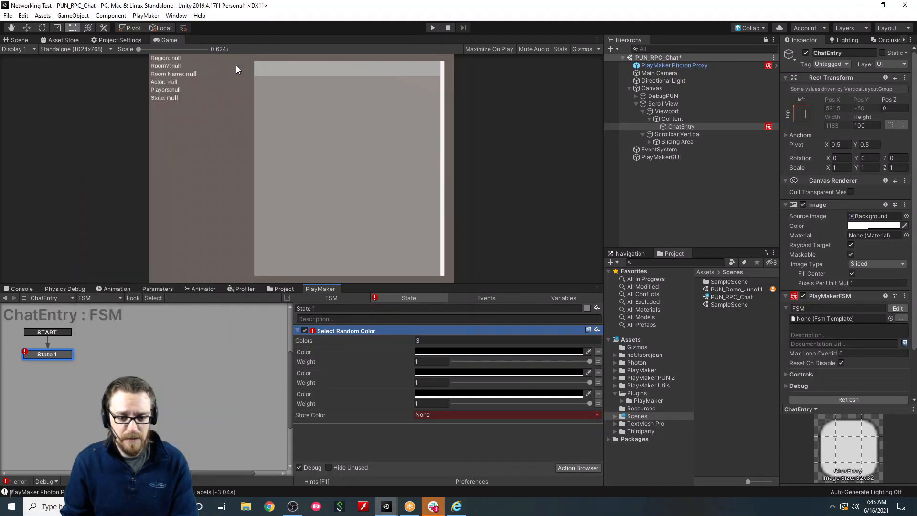
Set the number of colors in Select Random Color to 6 and maximize the PlayMaker editor.
left_click(474, 338)
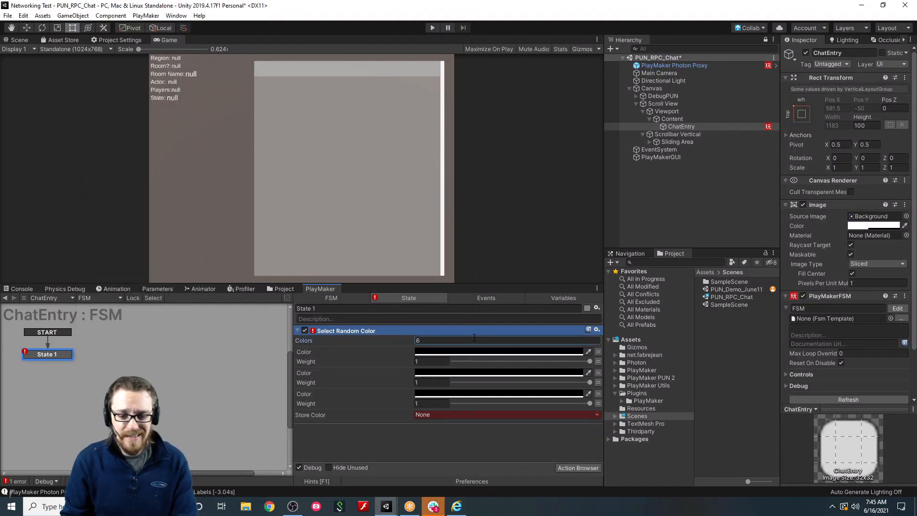
type("6")
right_click(334, 289)
left_click(351, 292)
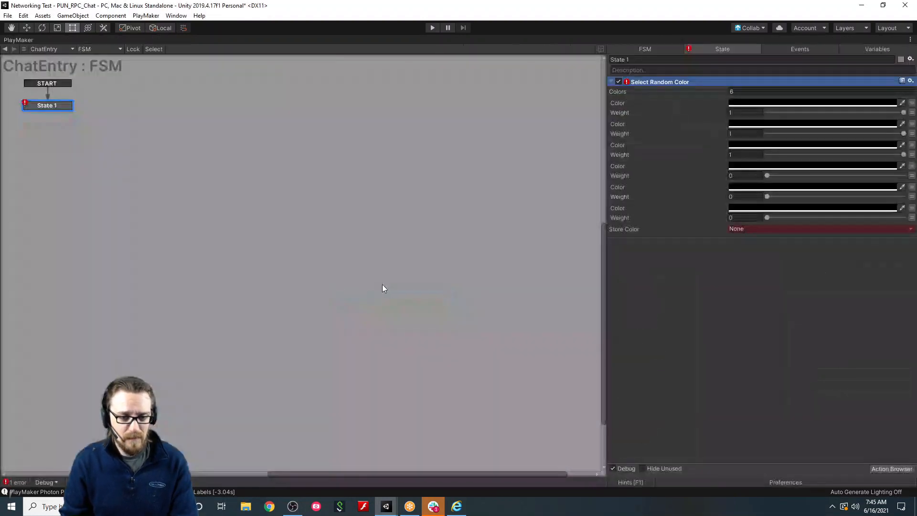
Set the first color of Select Random Color to bright green and the second to yellow (F4FF00).
left_click(733, 103)
left_click(633, 172)
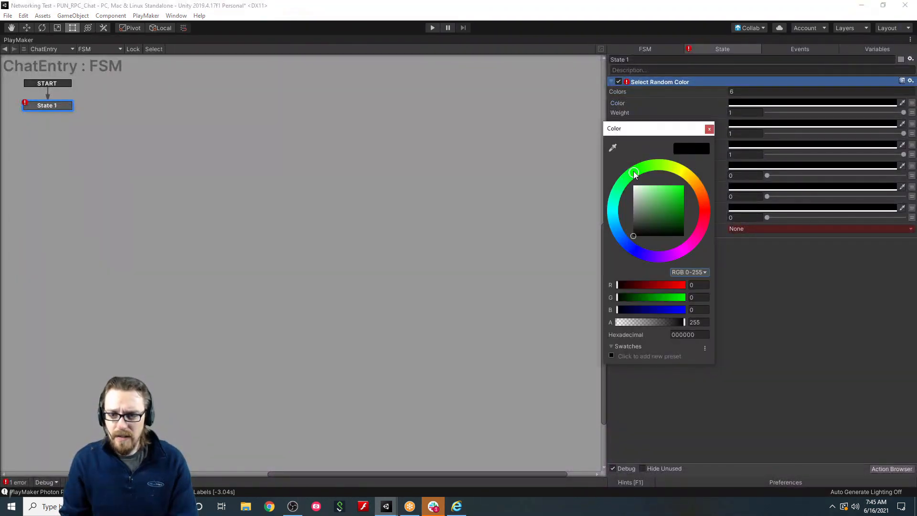
left_click_drag(663, 188, 704, 165)
left_click(710, 129)
left_click(748, 125)
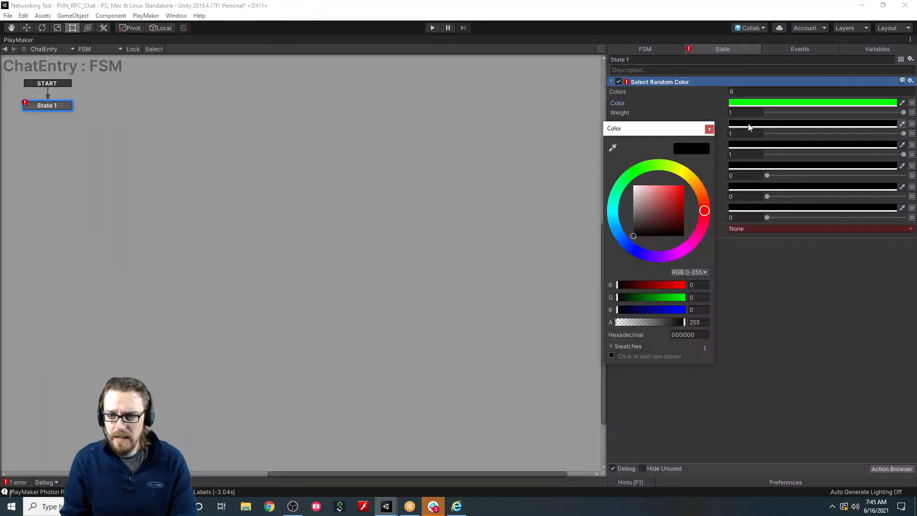
left_click(675, 168)
left_click_drag(682, 187, 700, 181)
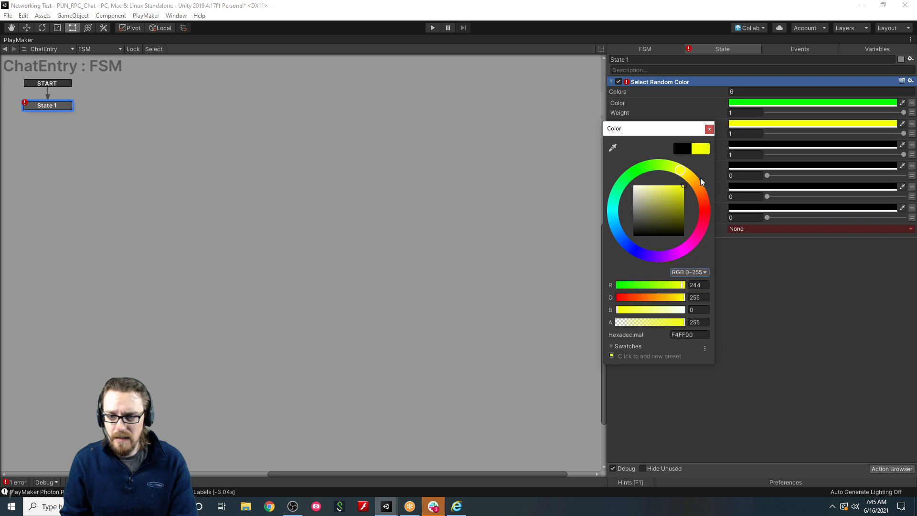
left_click(709, 129)
Set the third color of Select Random Color to orange and the fourth to red (FF0005).
left_click(741, 144)
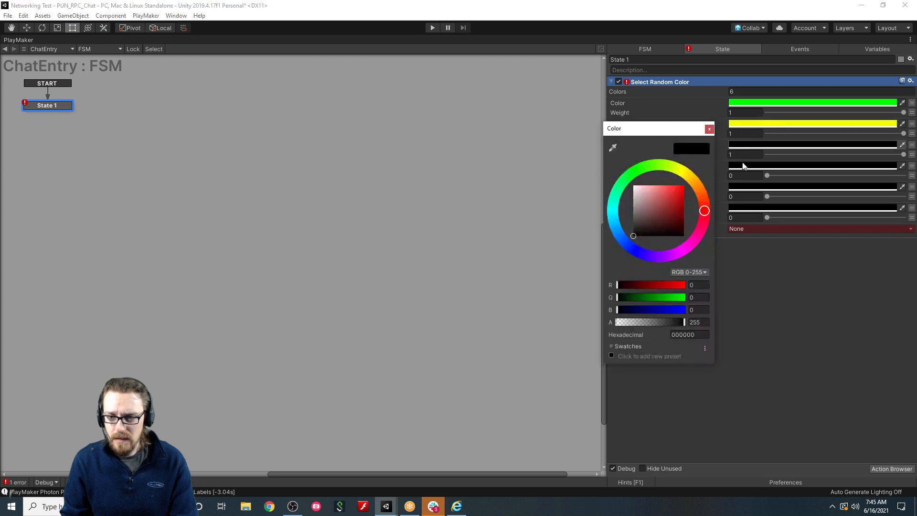
left_click(702, 191)
left_click_drag(671, 195, 712, 176)
left_click(709, 129)
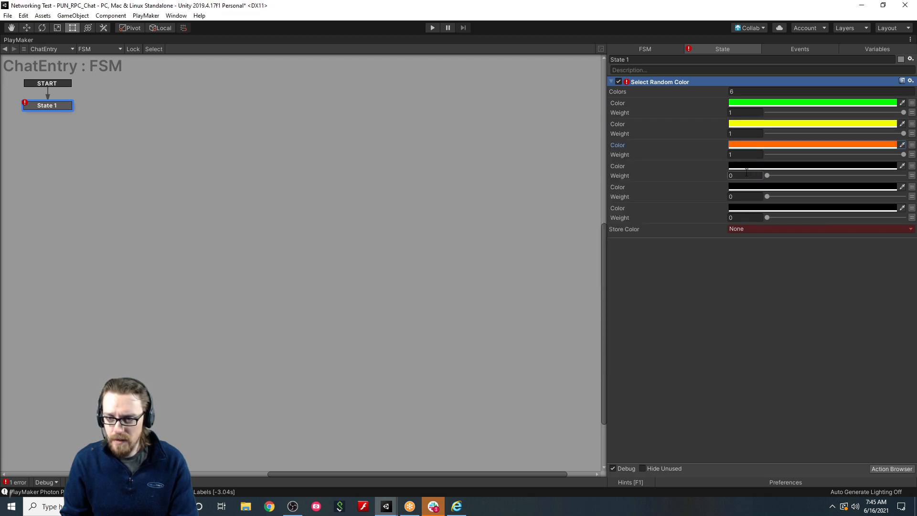
left_click(745, 166)
left_click(704, 211)
left_click_drag(676, 196, 691, 177)
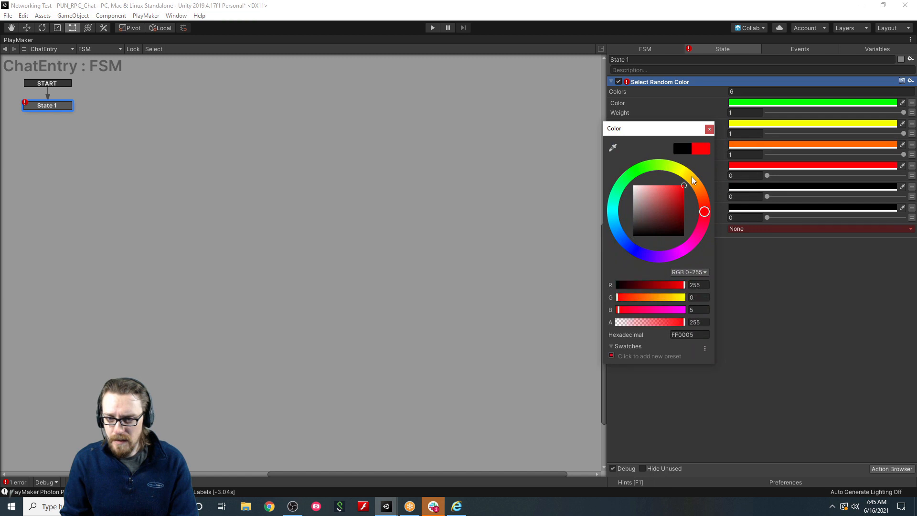
left_click(709, 128)
Set the fifth color of Select Random Color to magenta pink and the sixth to purple (8400FF).
left_click(743, 187)
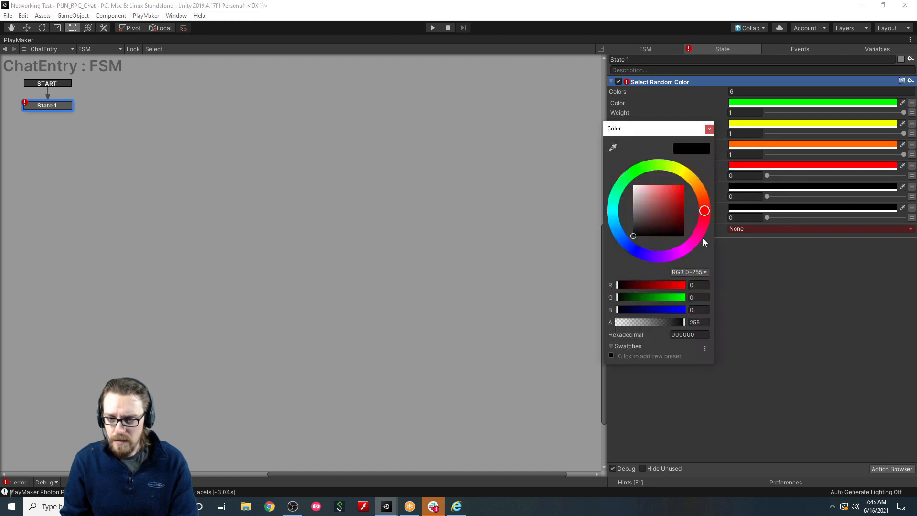
left_click(698, 237)
left_click_drag(671, 209, 683, 185)
left_click(709, 129)
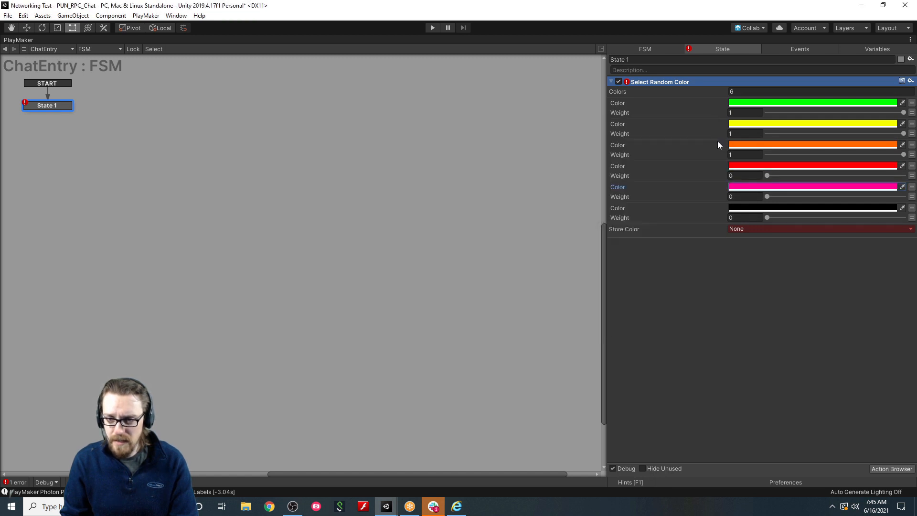
left_click(760, 208)
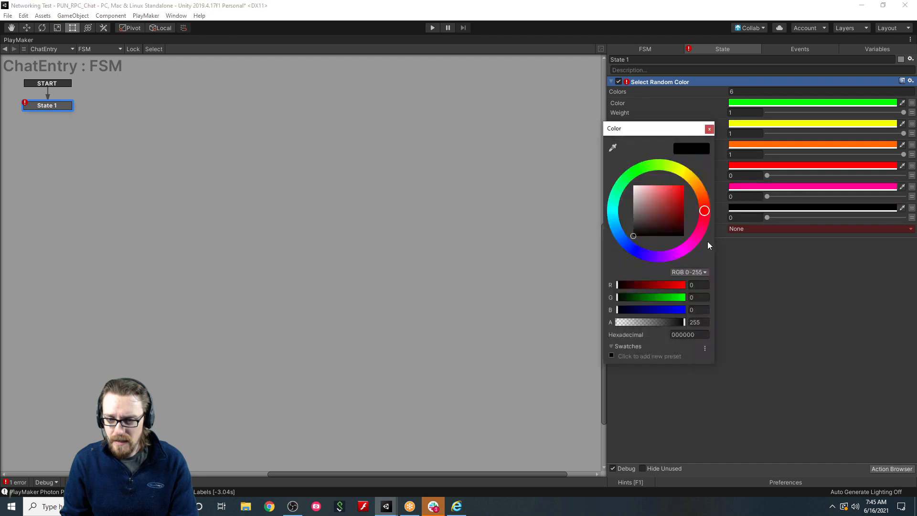
left_click(660, 256)
left_click_drag(663, 215, 702, 166)
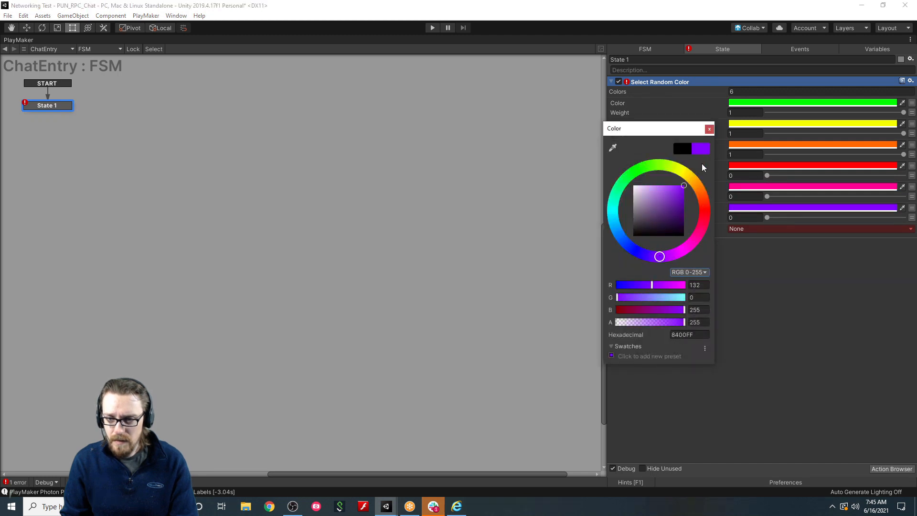
left_click(708, 130)
Set the number of colors in Select Random Color to 8 and make the seventh color pure blue.
left_click(737, 90)
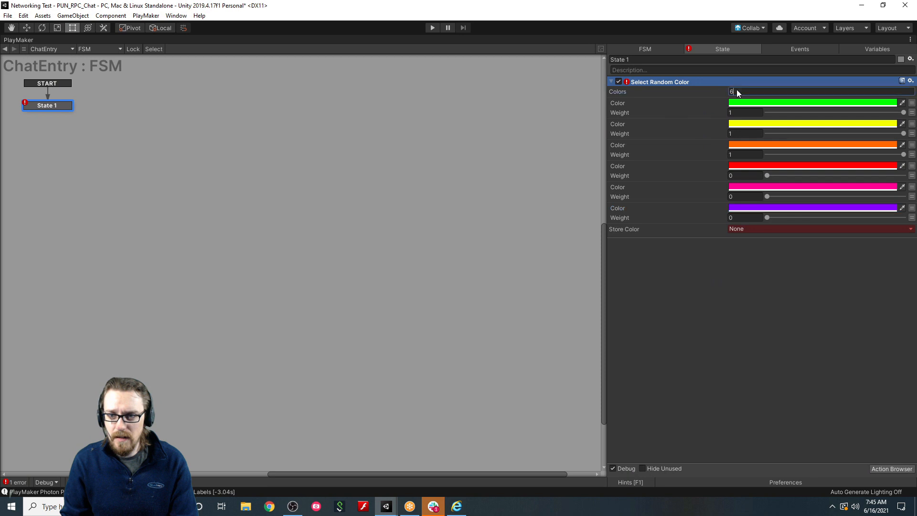
left_click(767, 320)
left_click(767, 229)
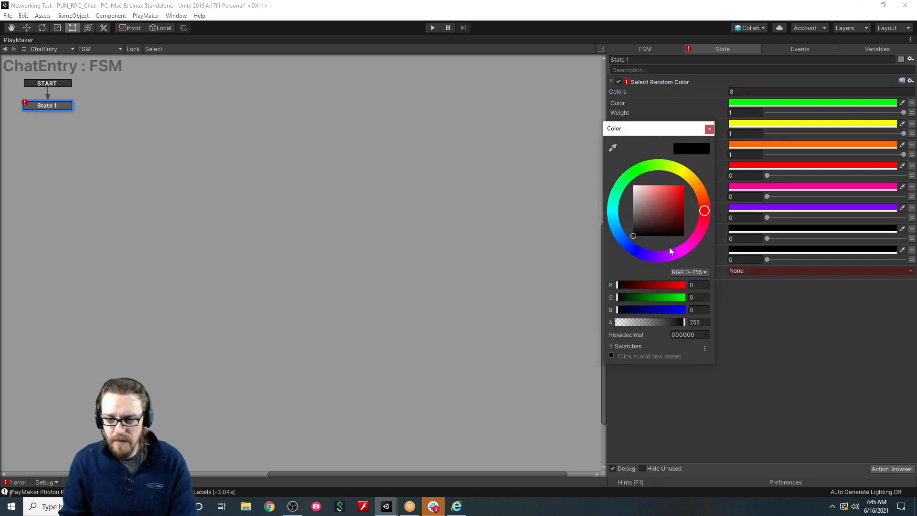
left_click(637, 250)
left_click_drag(664, 206, 683, 186)
left_click(709, 129)
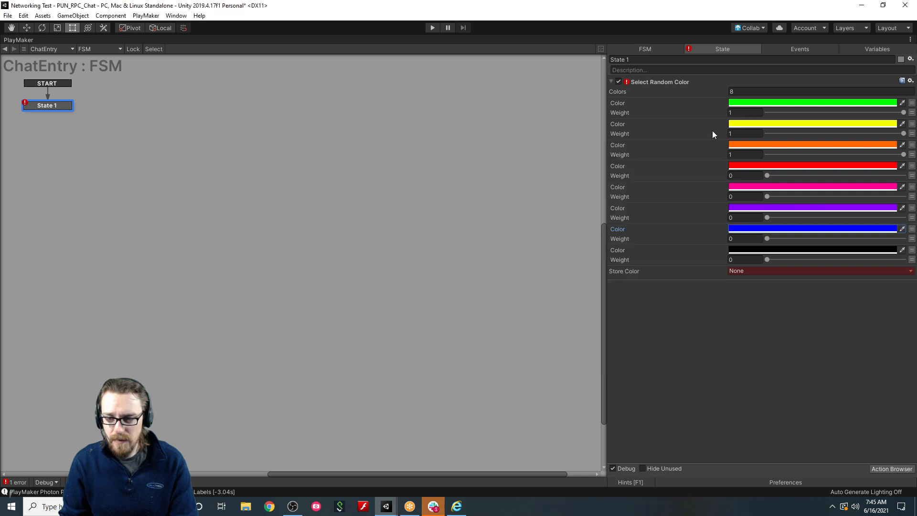
Set the eighth color of Select Random Color to light blue (00D4FF).
left_click(769, 249)
left_click_drag(619, 235, 702, 169)
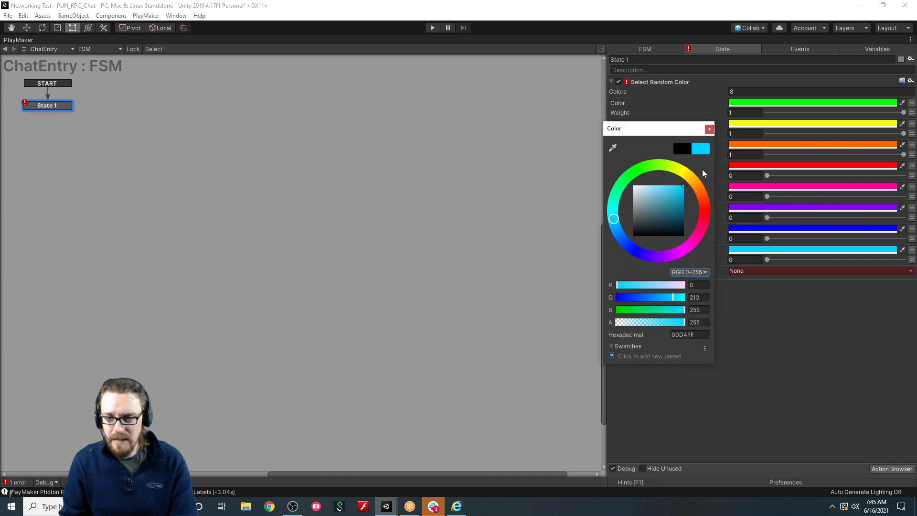
left_click(709, 128)
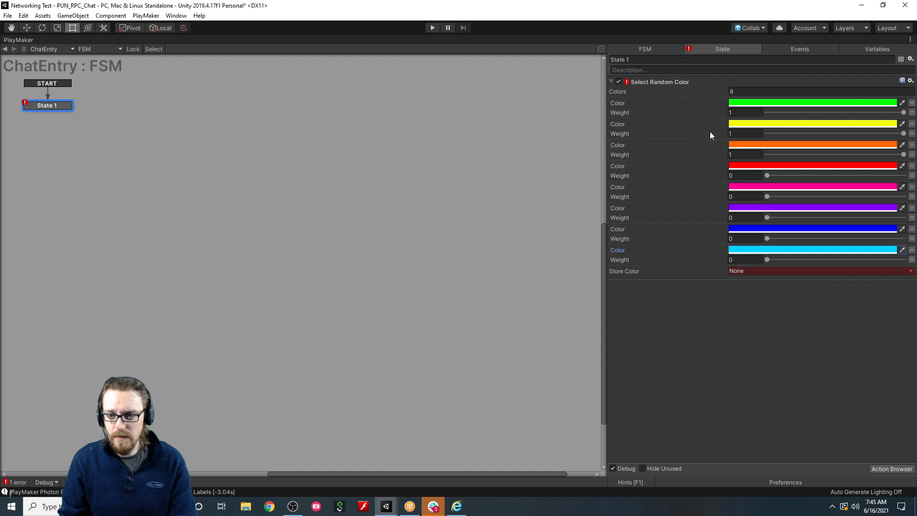
Store the selected color in a new variable named randomColor.
left_click(741, 271)
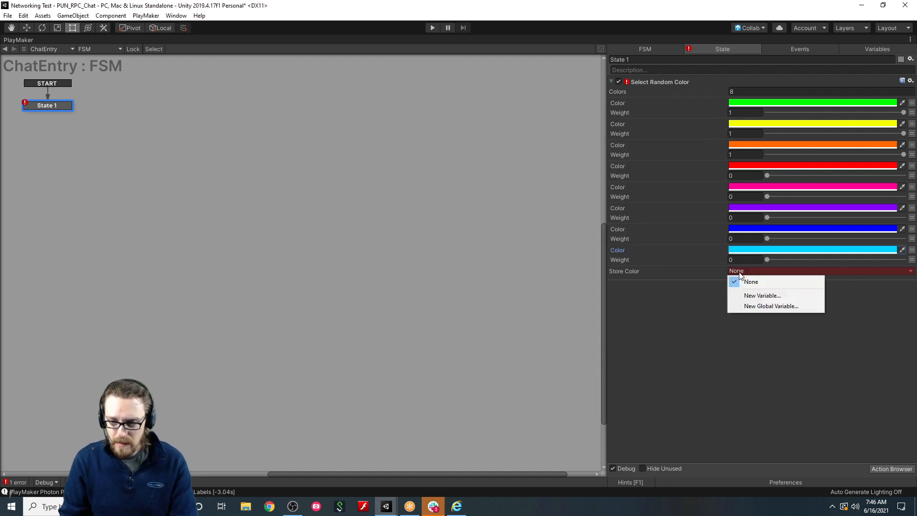
left_click(754, 293)
type("randomColor")
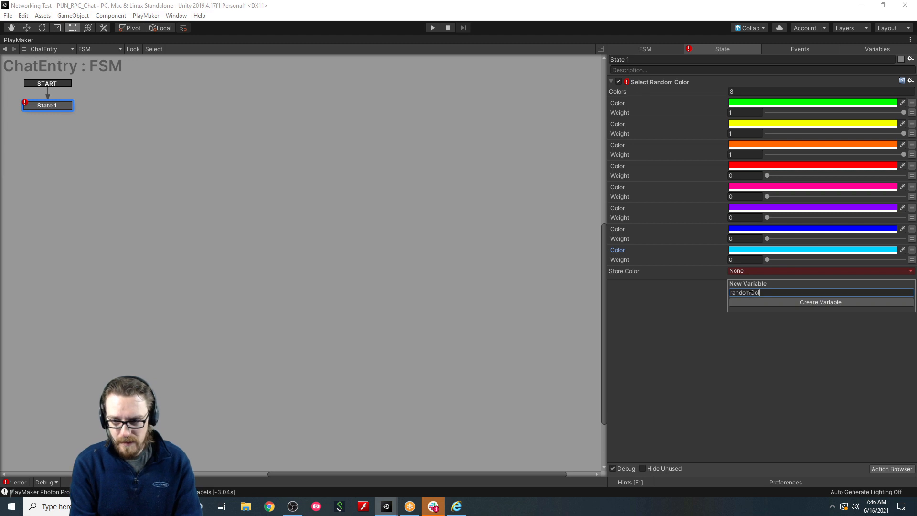
key("Return")
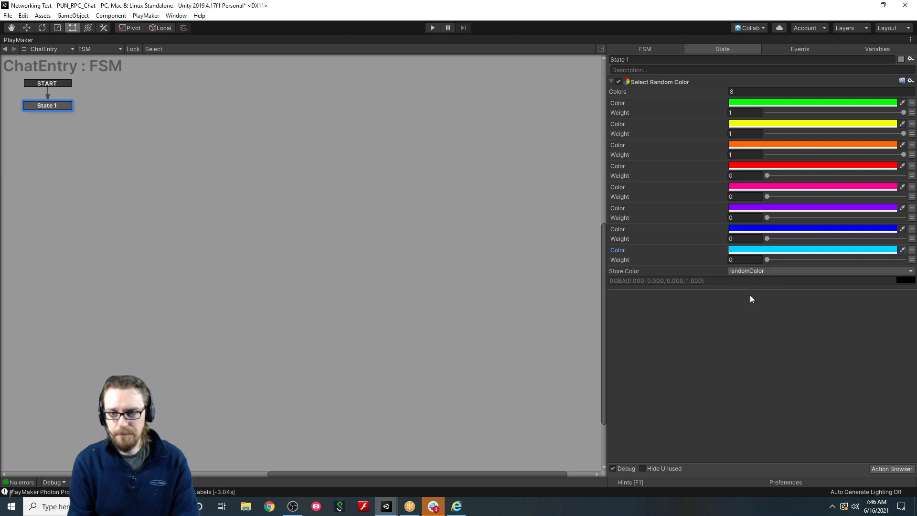
Restore the maximized PlayMaker editor to the normal layout and collapse the Select Random Color action.
right_click(21, 43)
left_click(30, 48)
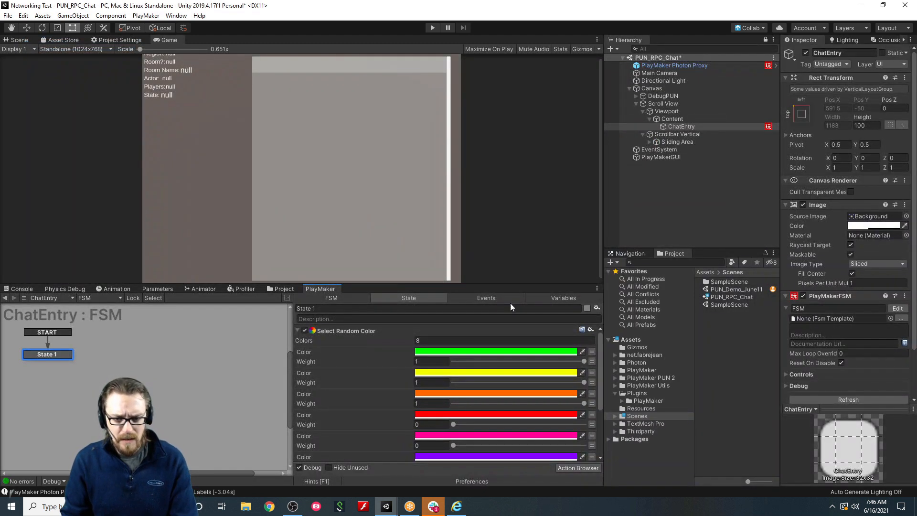
left_click(297, 330)
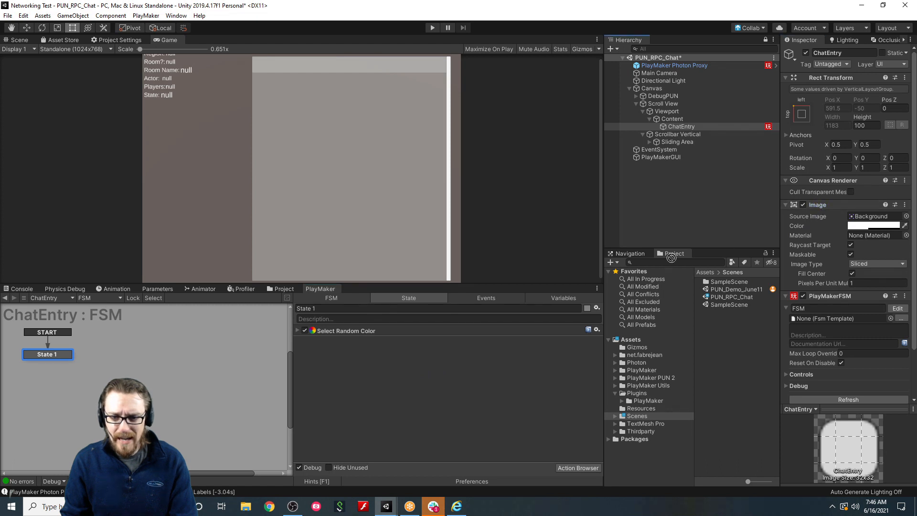
Add a Set Property action targeting ChatEntry's Image component to State 1.
left_click_drag(671, 257, 414, 373)
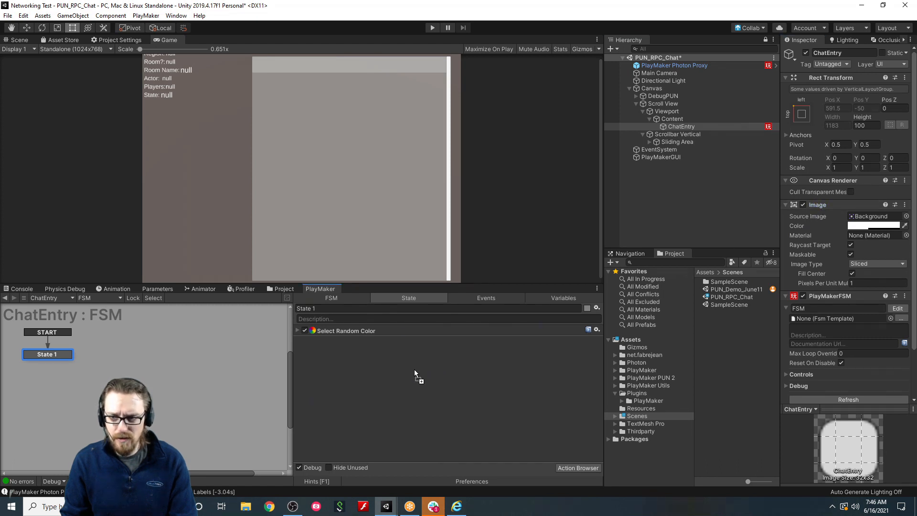
left_click_drag(415, 373, 359, 375)
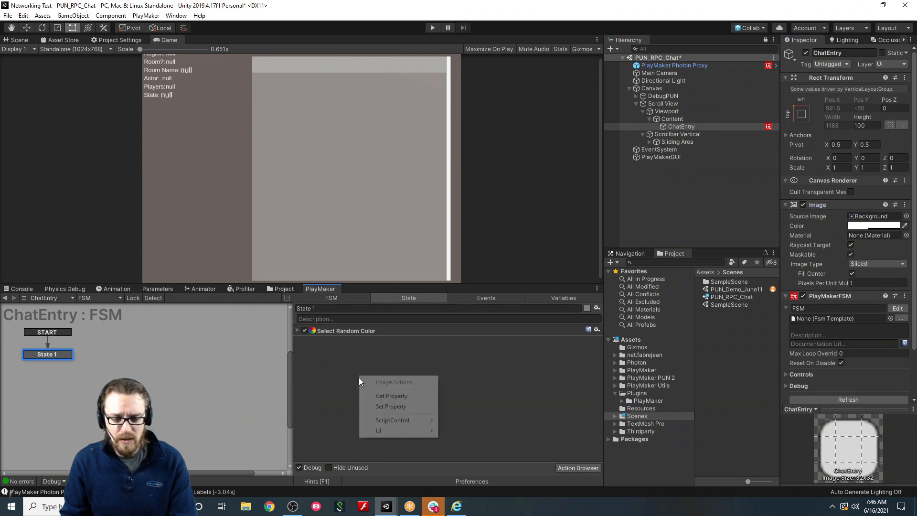
left_click(391, 407)
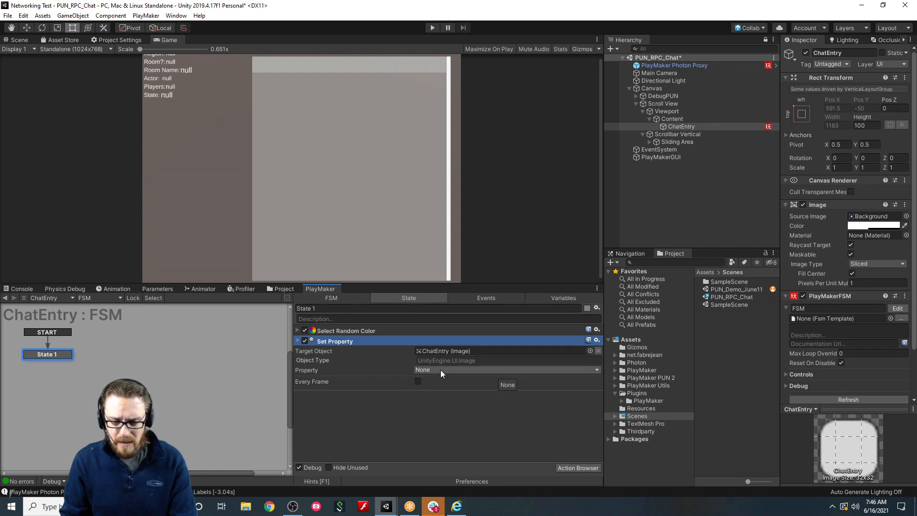
Search the PlayMaker actions for "image", then close the action browser.
key("grave")
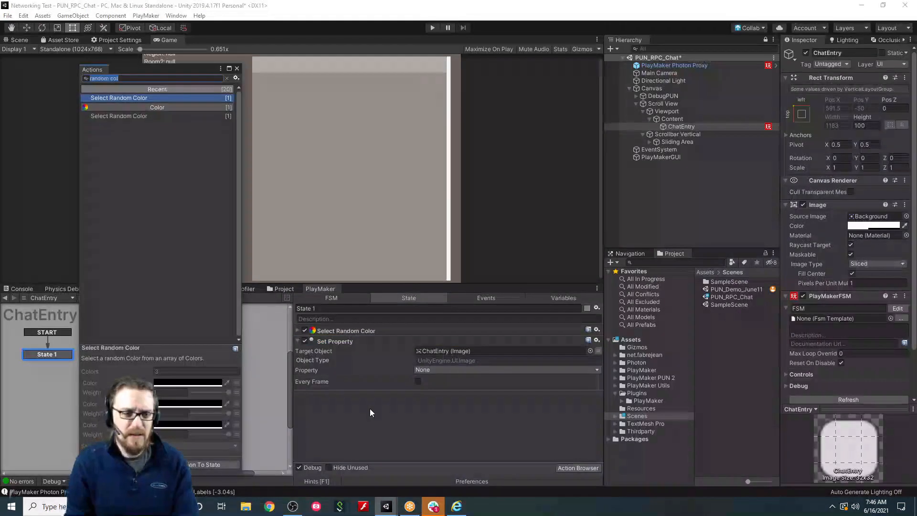
type("image")
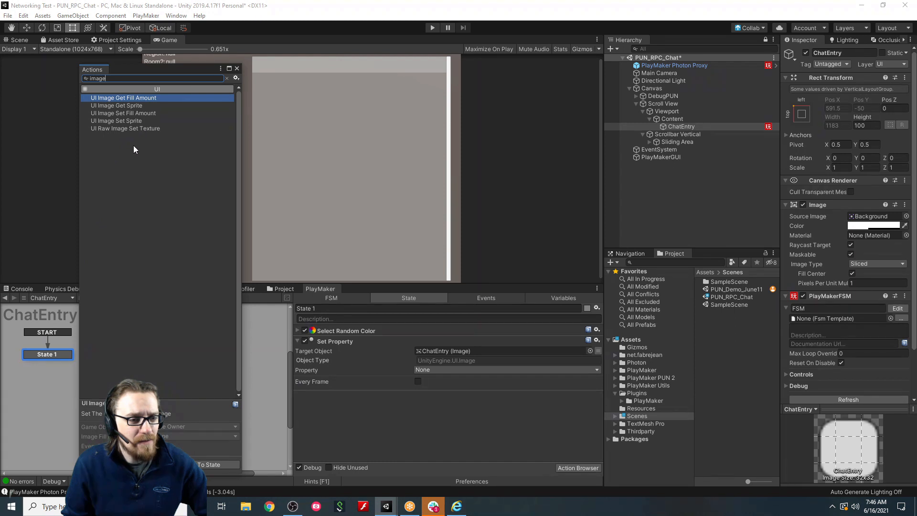
left_click(237, 68)
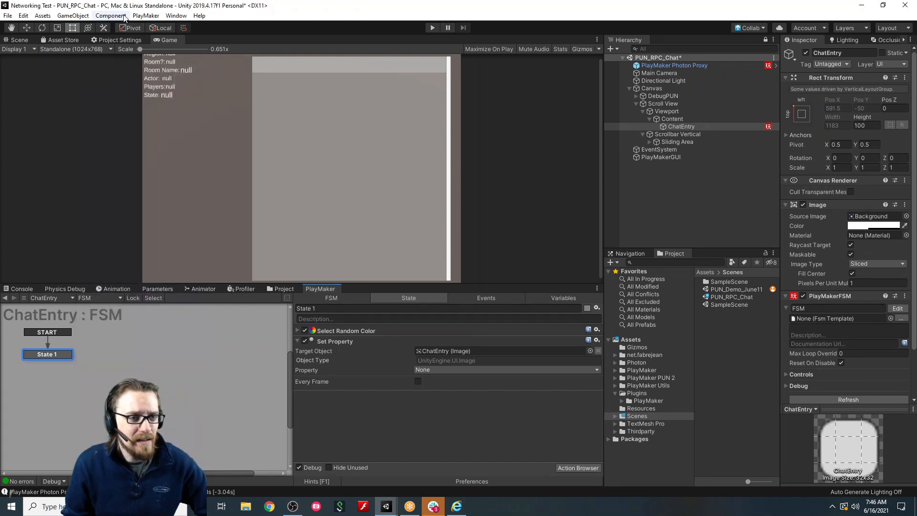
Open the PlayMaker Ecosystem Browser and search it for "image color".
left_click(146, 15)
mouse_move(170, 98)
mouse_move(246, 134)
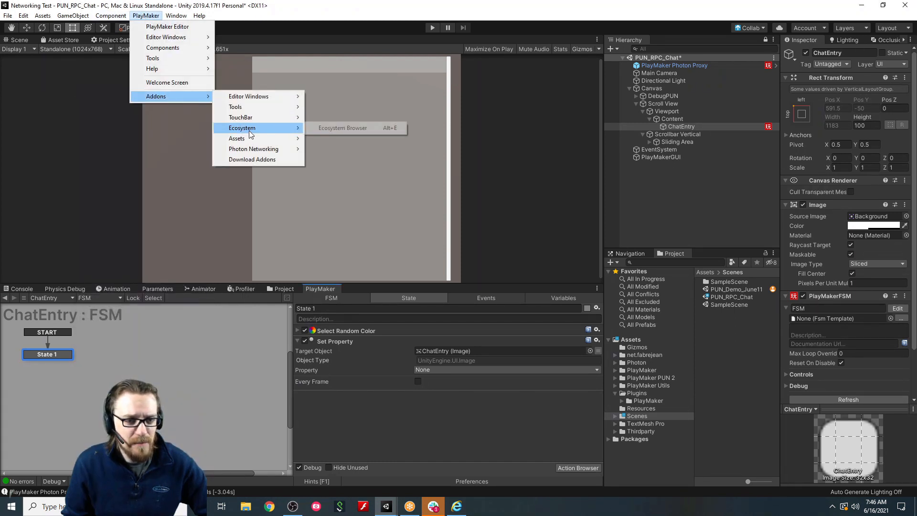
left_click(308, 129)
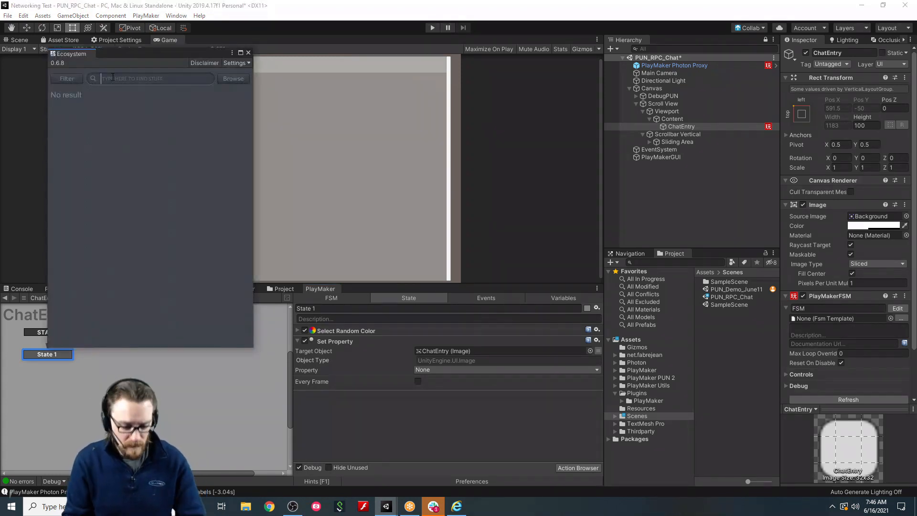
left_click(112, 79)
type("image color")
key("Return")
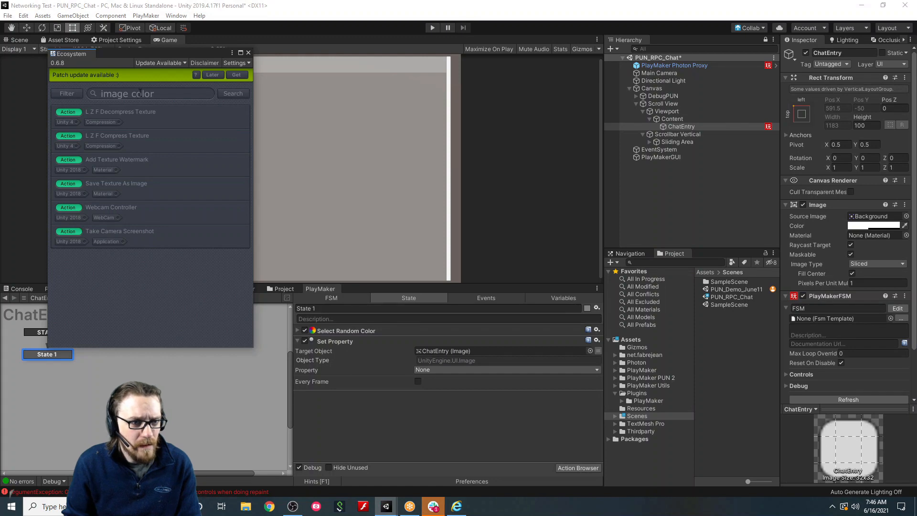
Search the Ecosystem for "ui color" and close the Ecosystem Browser.
left_click(140, 93)
type("ui co")
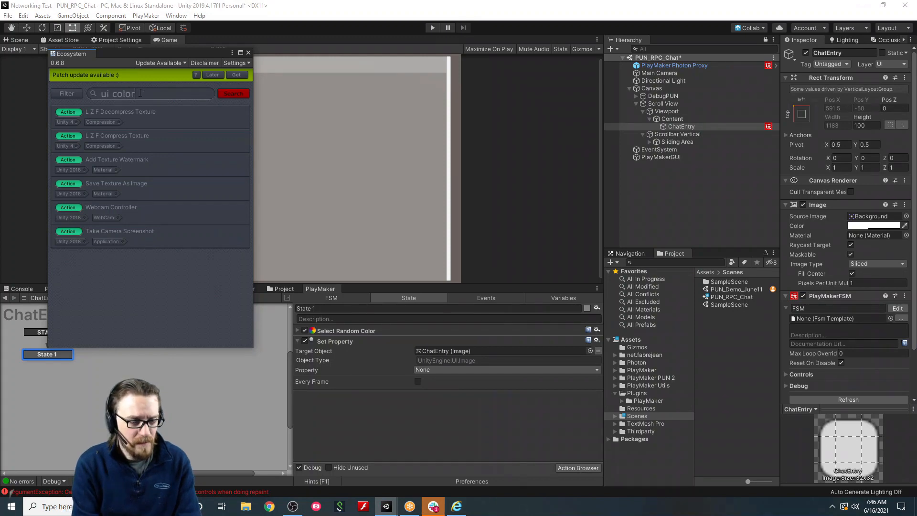
type("lor")
key("Return")
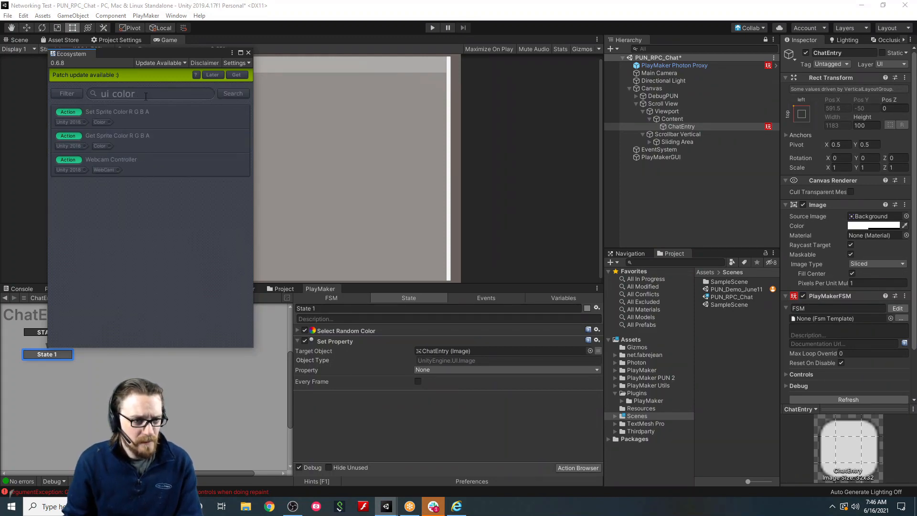
left_click(248, 53)
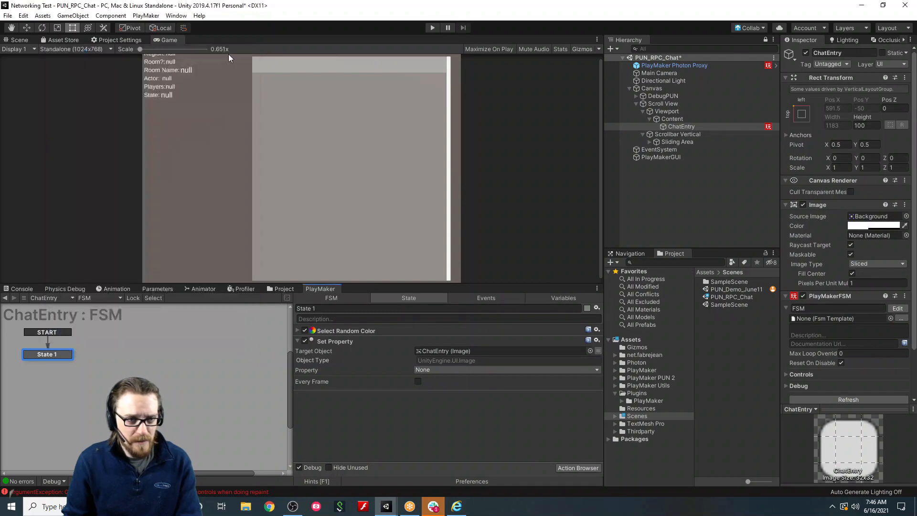
Search the PlayMaker actions for "color" and add UI Graphic Set Color below Set Property in State 1.
key("grave")
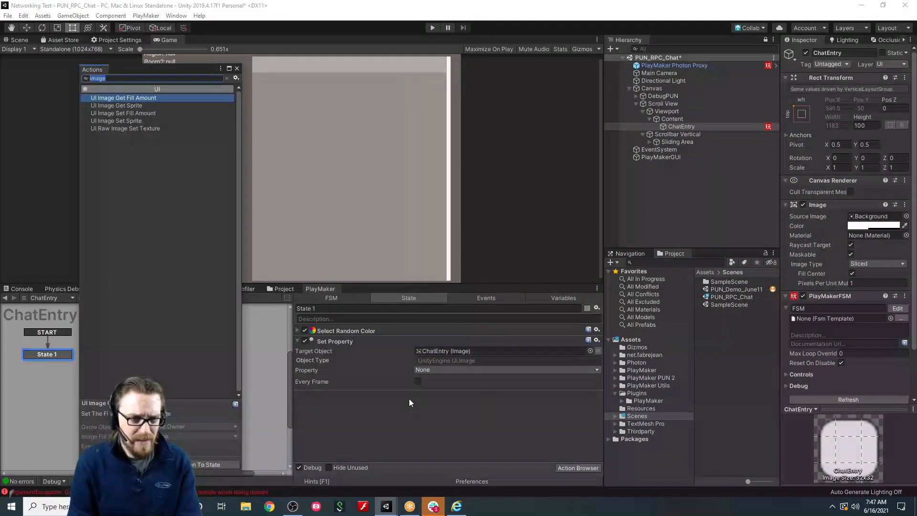
type("color")
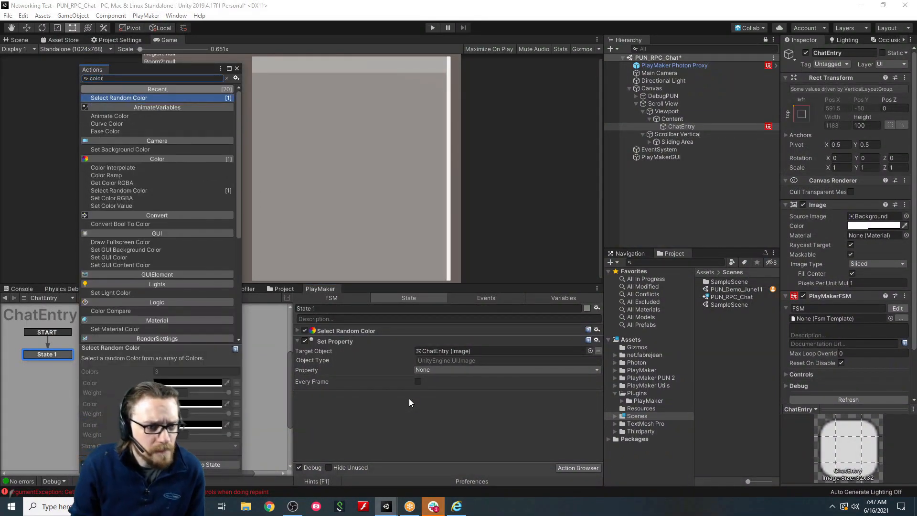
left_click(130, 198)
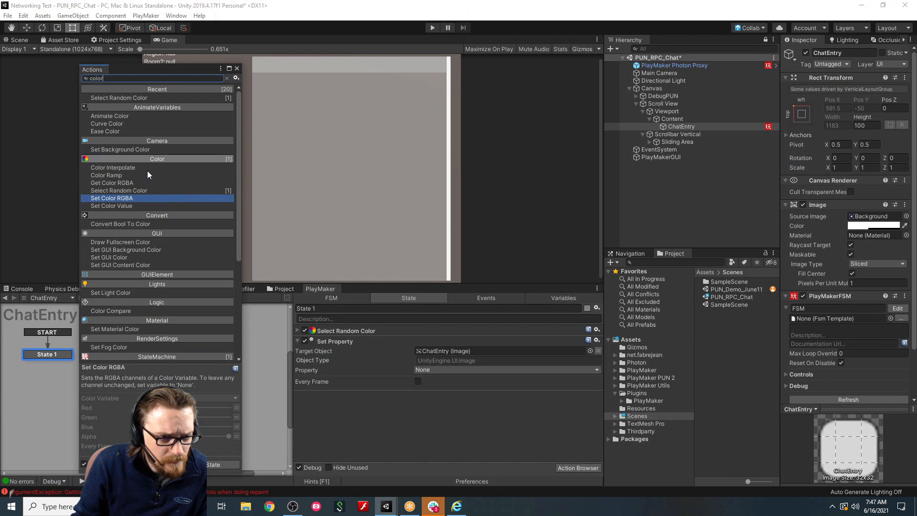
scroll(148, 172, "down", 2)
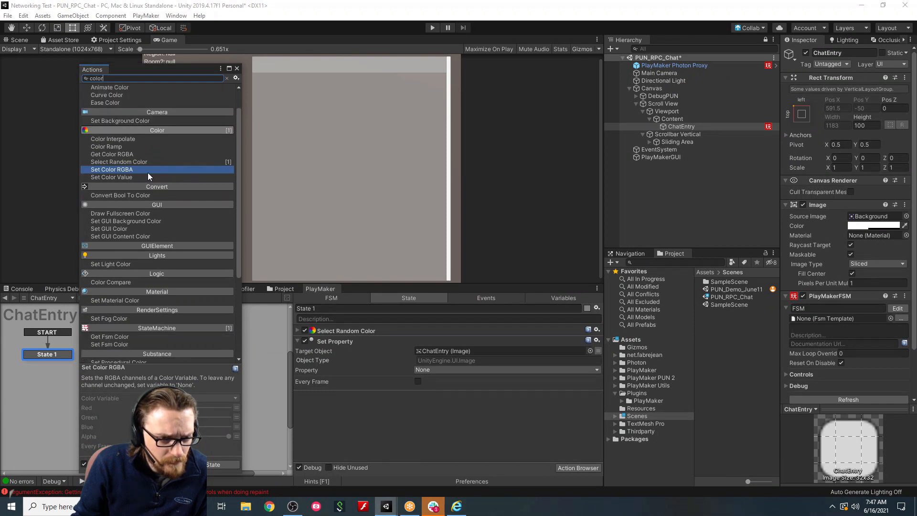
left_click(119, 230)
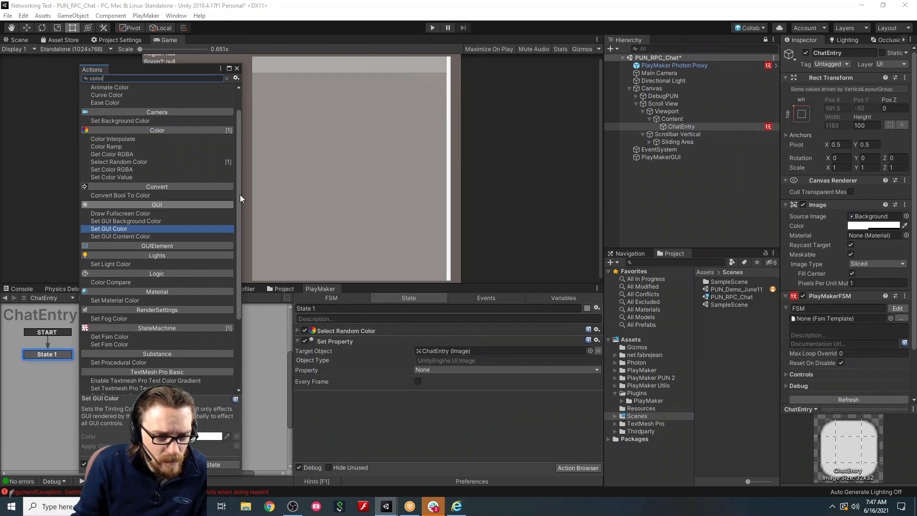
left_click_drag(237, 194, 225, 277)
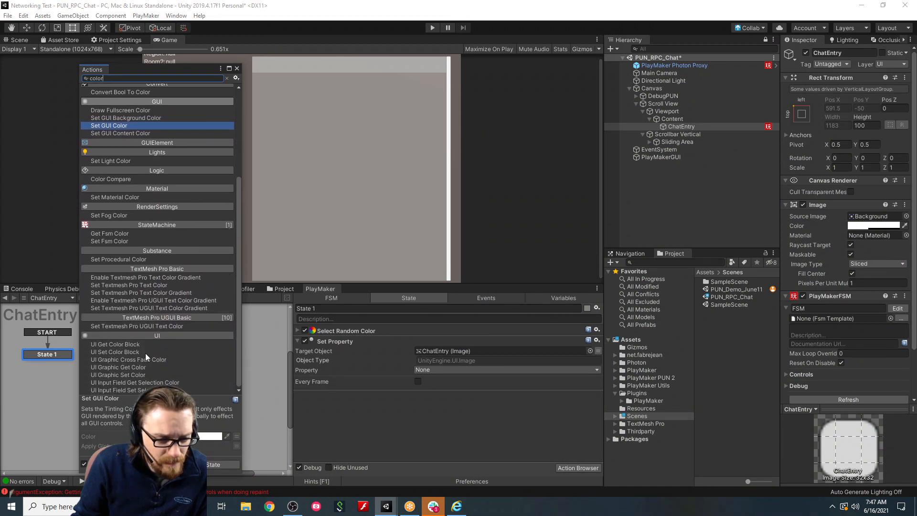
left_click(131, 351)
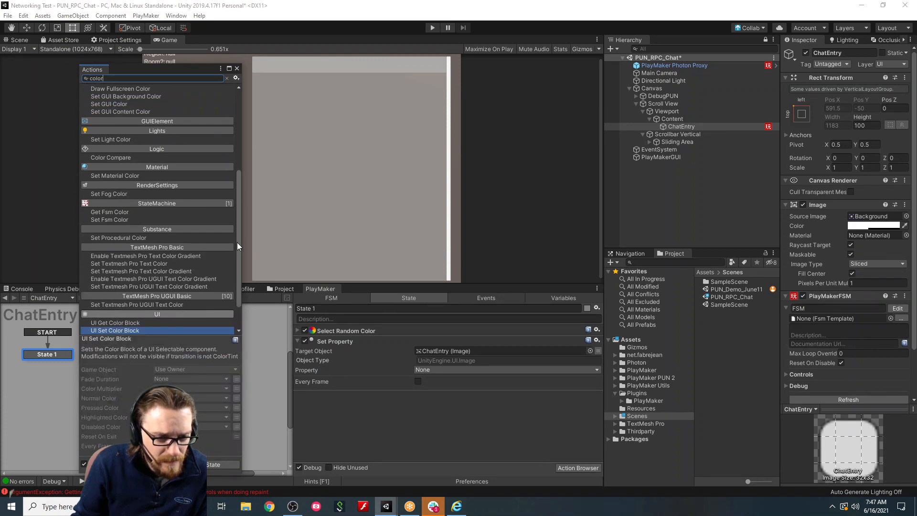
left_click_drag(237, 242, 232, 275)
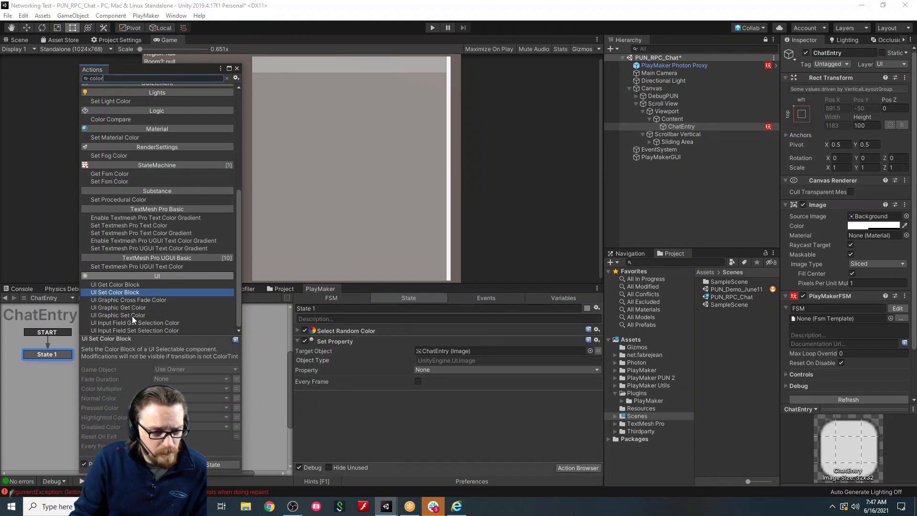
left_click_drag(136, 312, 332, 397)
left_click(236, 68)
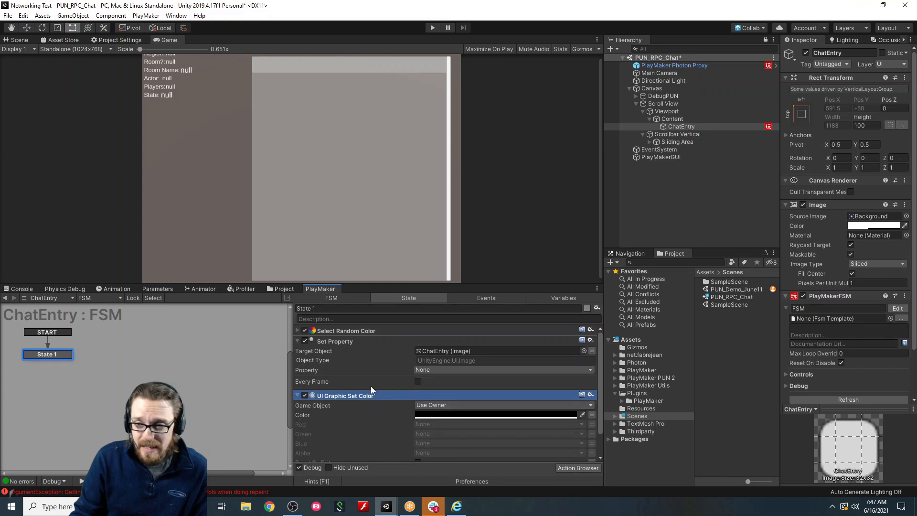
Set the Color of the UI Graphic Set Color action to the randomColor variable.
scroll(357, 420, "down", 2)
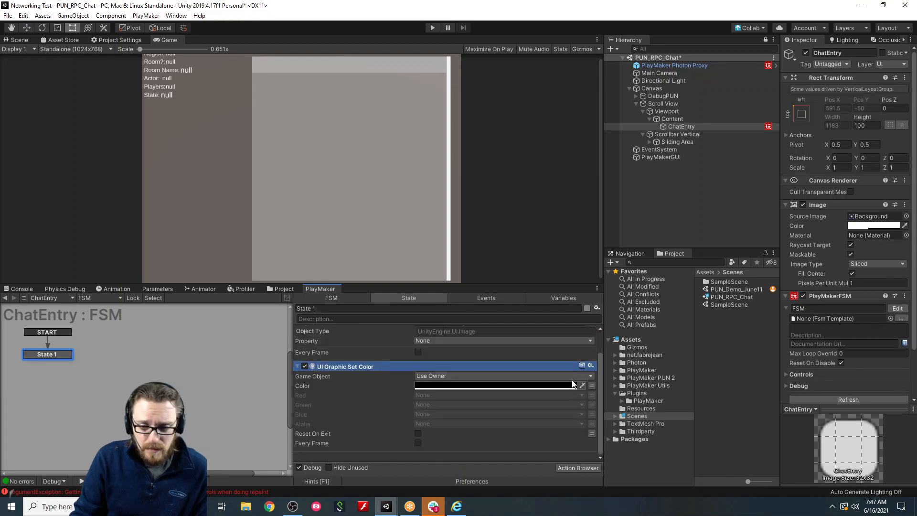
left_click(592, 385)
left_click(525, 385)
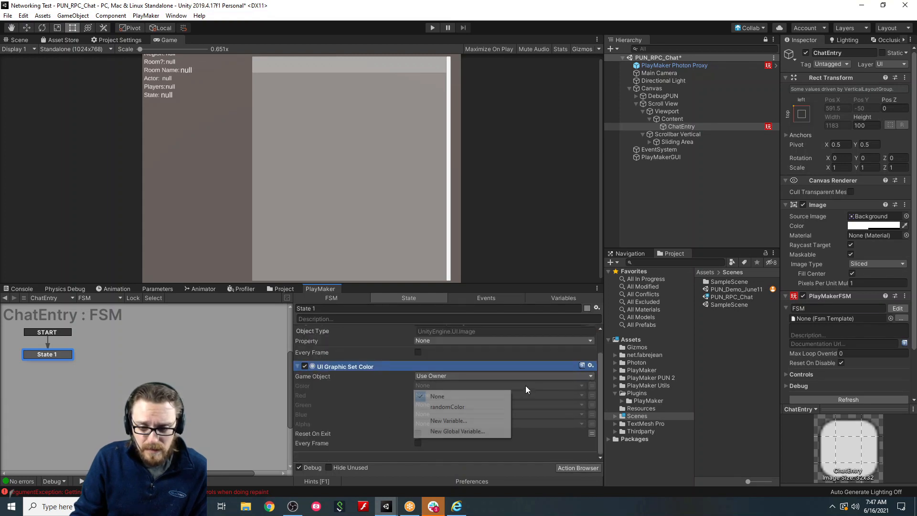
left_click(480, 407)
Remove the Set Property action from State 1 of the ChatEntry FSM.
scroll(411, 376, "up", 2)
right_click(341, 340)
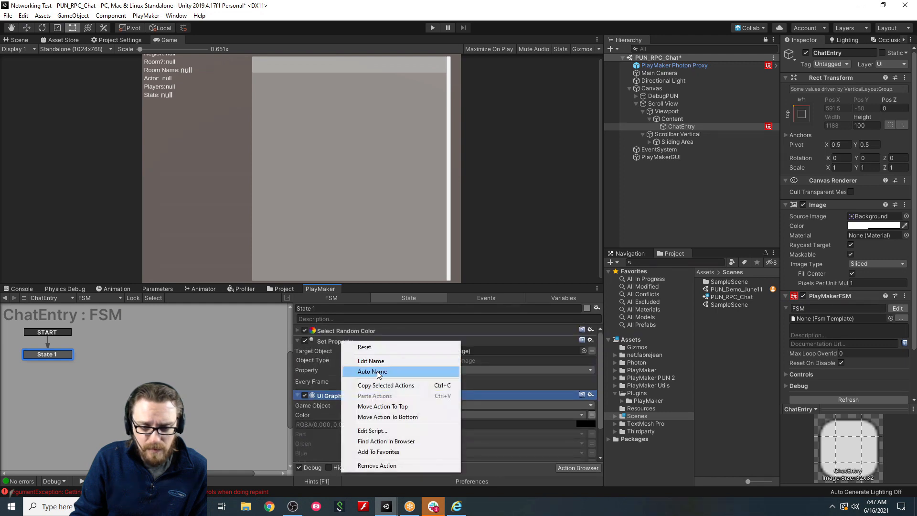
left_click(404, 463)
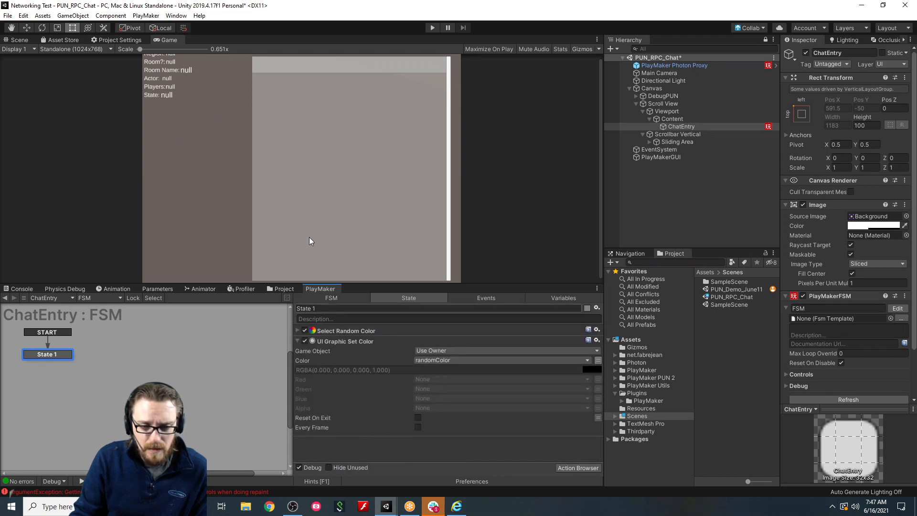
Run the scene in Play mode to test the ChatEntry's random color, and stop it.
left_click(432, 27)
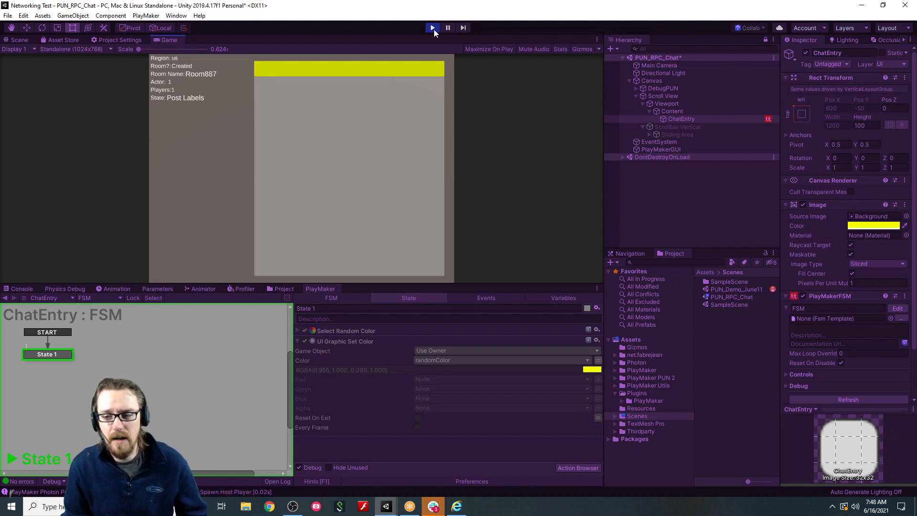
left_click(433, 27)
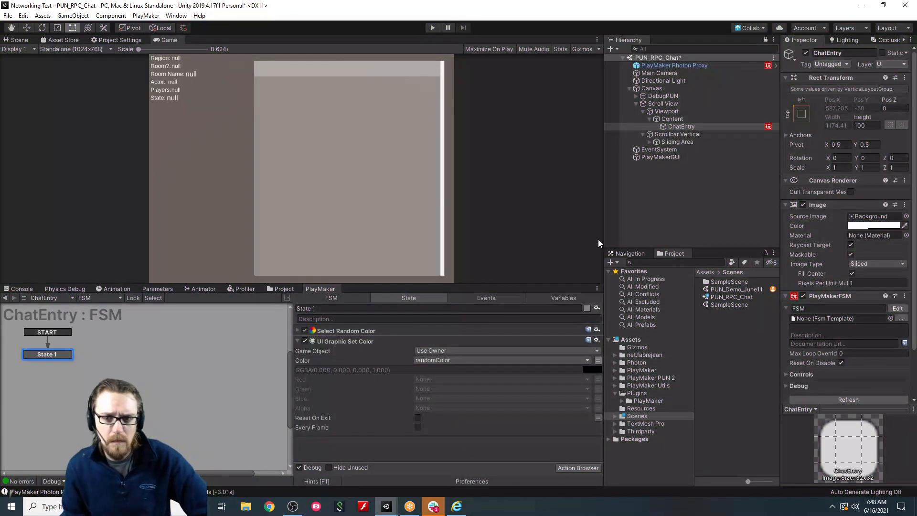
Deactivate the PlayMaker Photon Proxy object, then reselect ChatEntry and collapse its UI Graphic Set Color action.
left_click(656, 67)
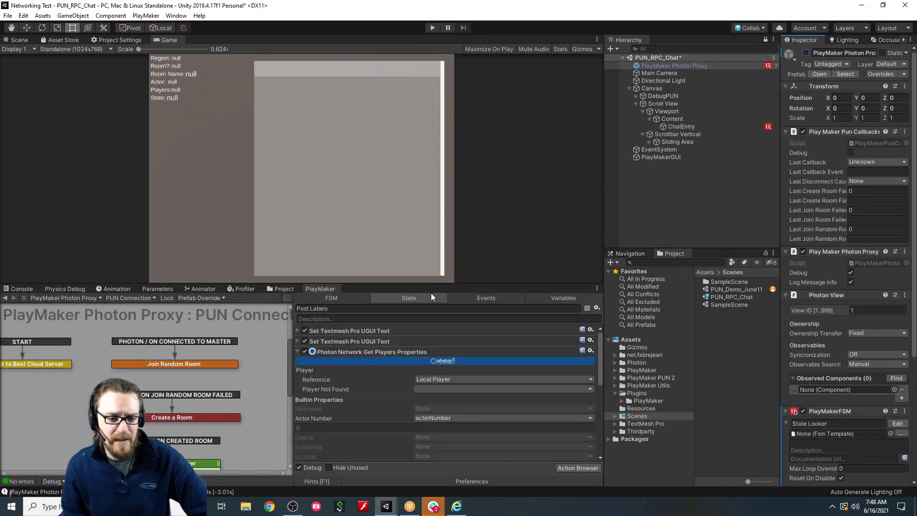
left_click(697, 126)
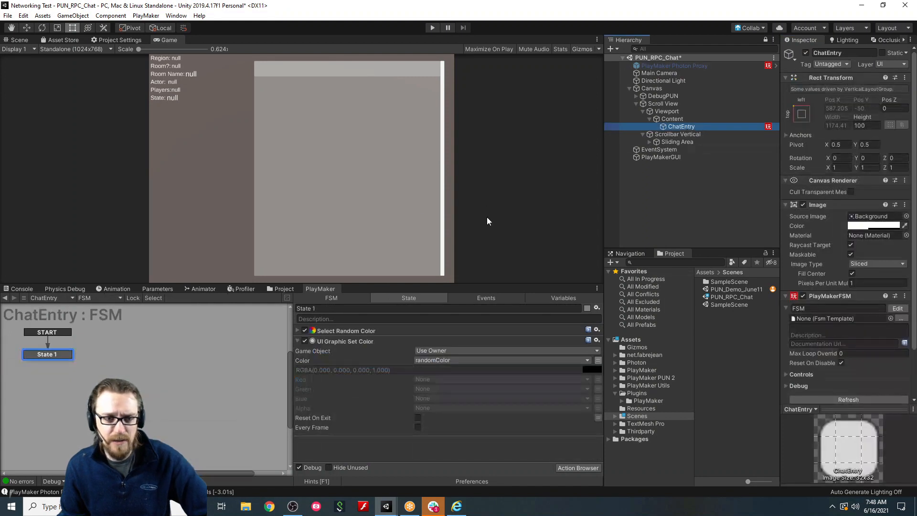
left_click(297, 341)
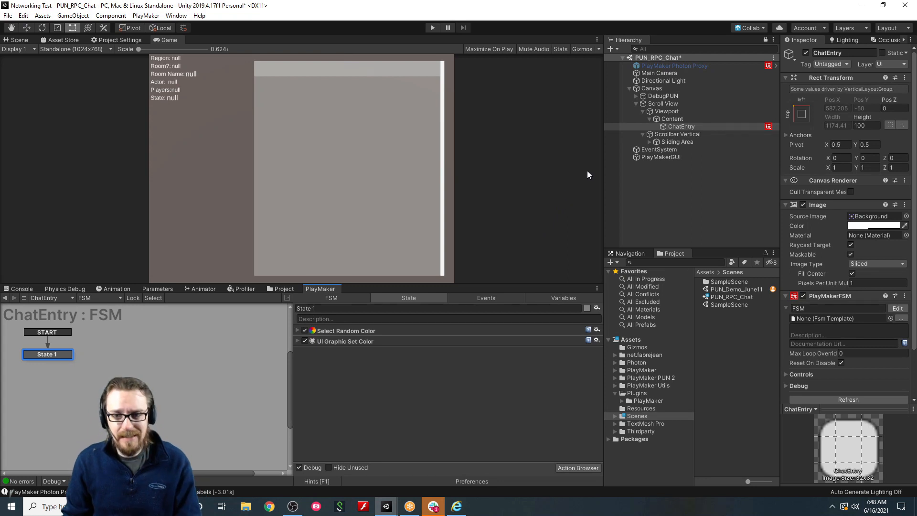
Add a TextMeshPro UI text object as a child of ChatEntry.
left_click(673, 126)
scroll(790, 191, "down", 3)
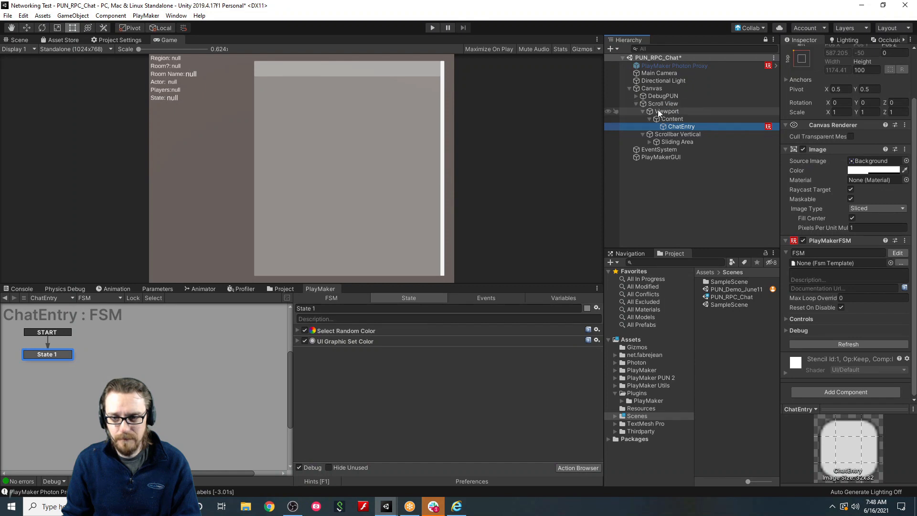
right_click(670, 126)
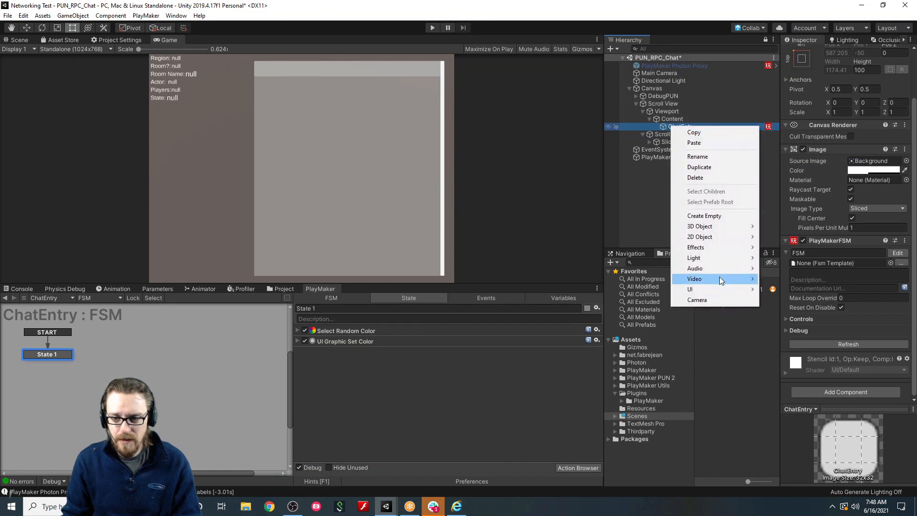
mouse_move(717, 288)
left_click(825, 300)
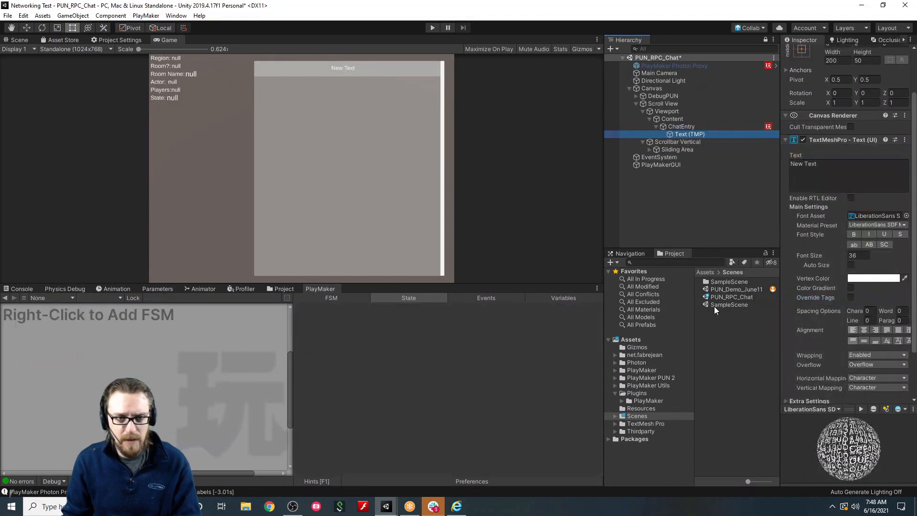
Set the vertex color of Text (TMP) to black (000000).
left_click(873, 278)
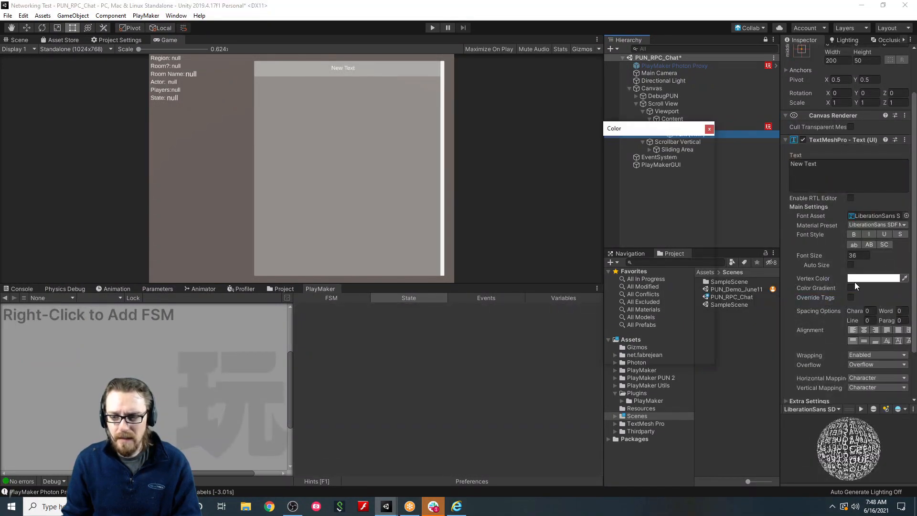
left_click_drag(669, 222, 620, 257)
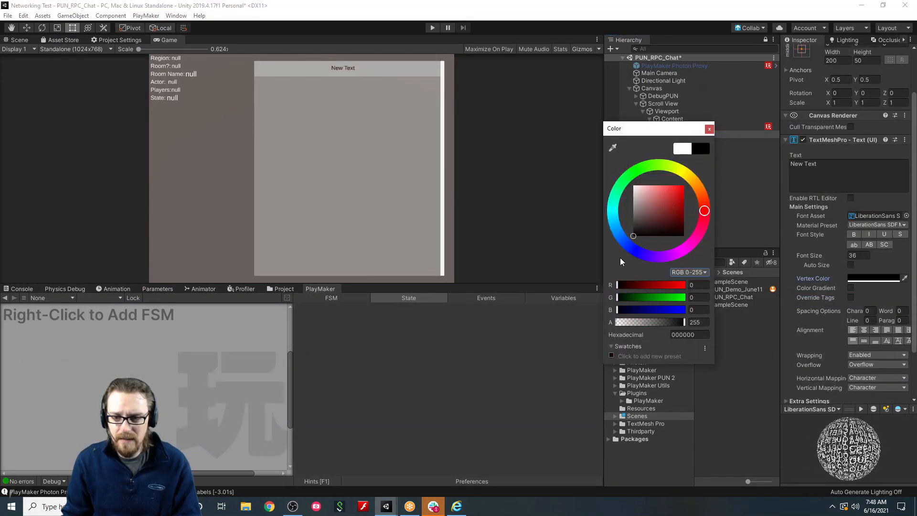
left_click(709, 129)
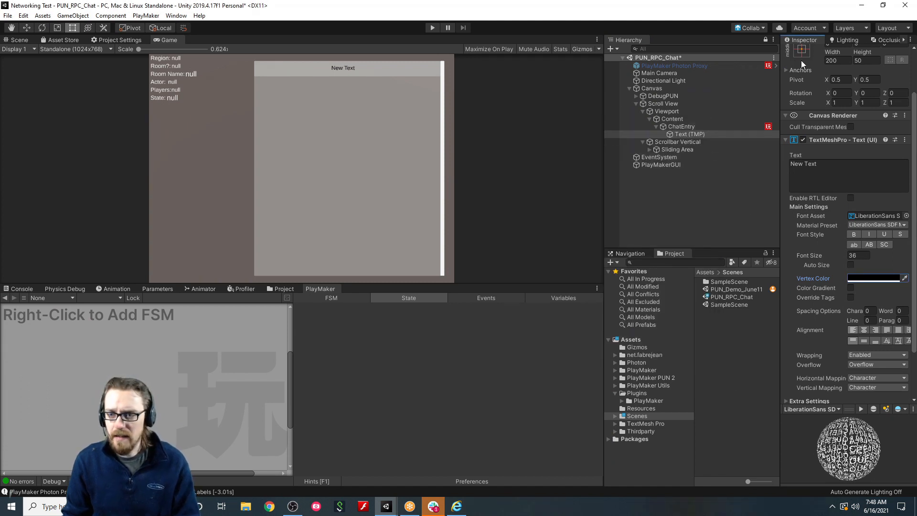
Anchor Text (TMP) with the full stretch preset in both directions, also setting its pivot and position.
scroll(801, 62, "up", 3)
left_click(801, 103)
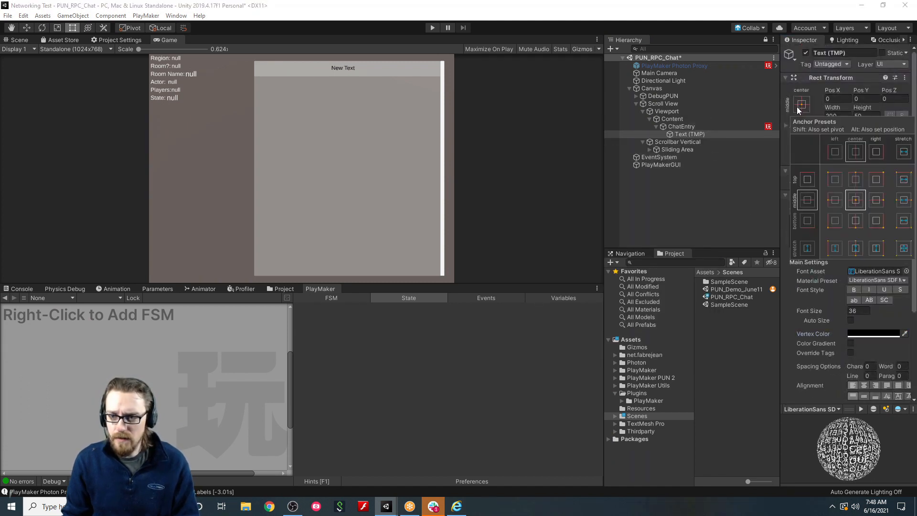
left_click(903, 248, "alt+shift")
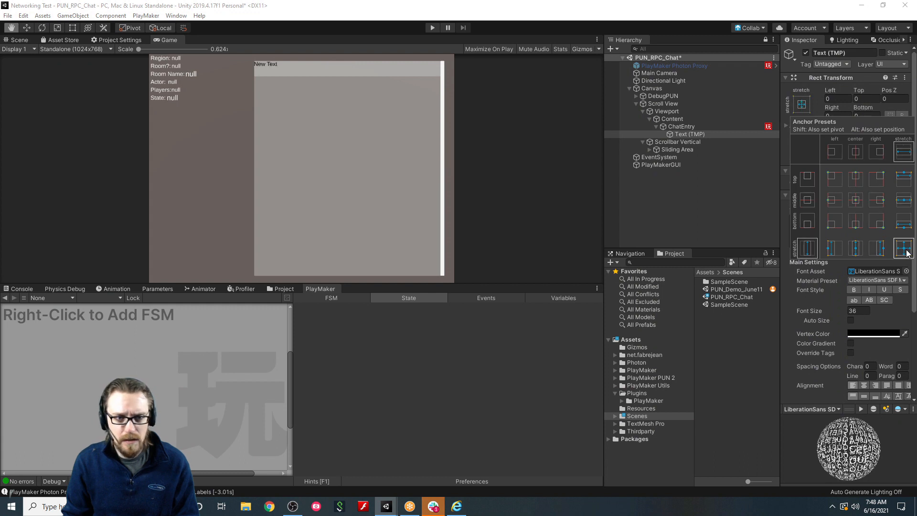
left_click(787, 376)
Set the left, top, right and bottom margins of Text (TMP) to 10 in its Extra Settings.
scroll(803, 301, "down", 4)
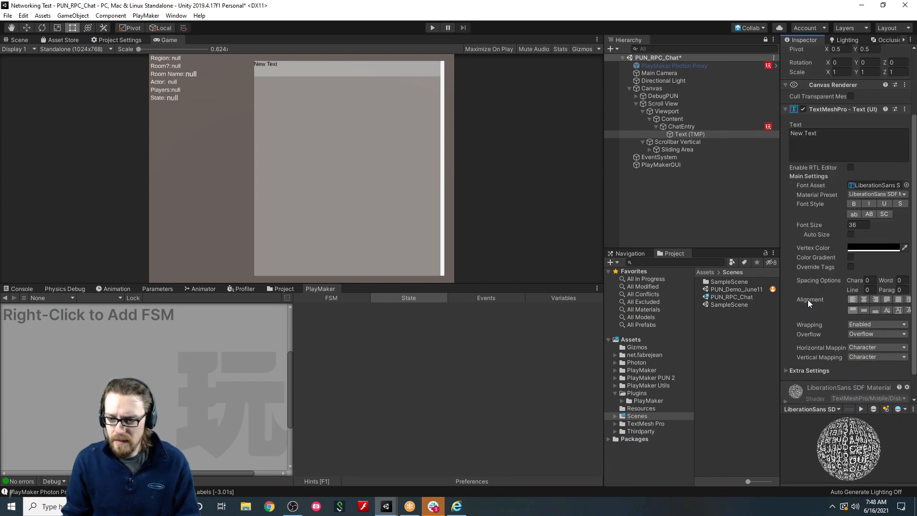
scroll(812, 318, "down", 2)
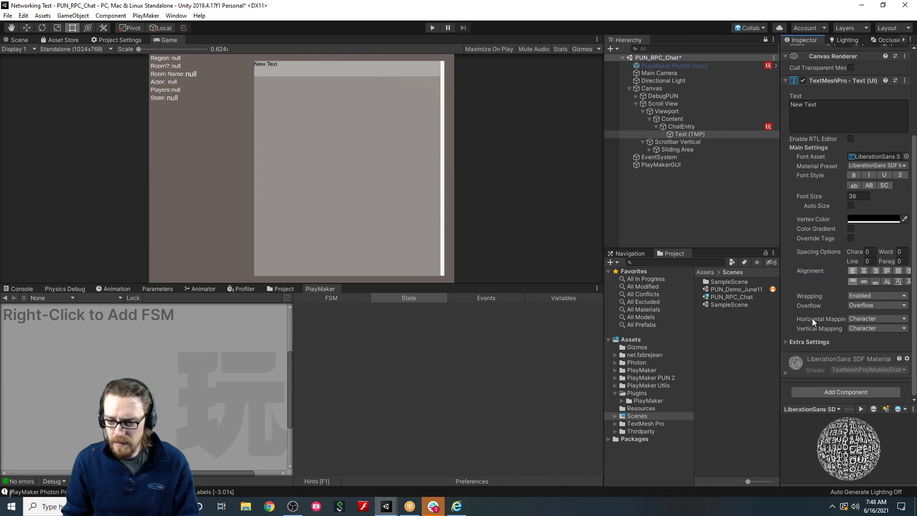
left_click(786, 342)
scroll(807, 306, "down", 5)
left_click(850, 275)
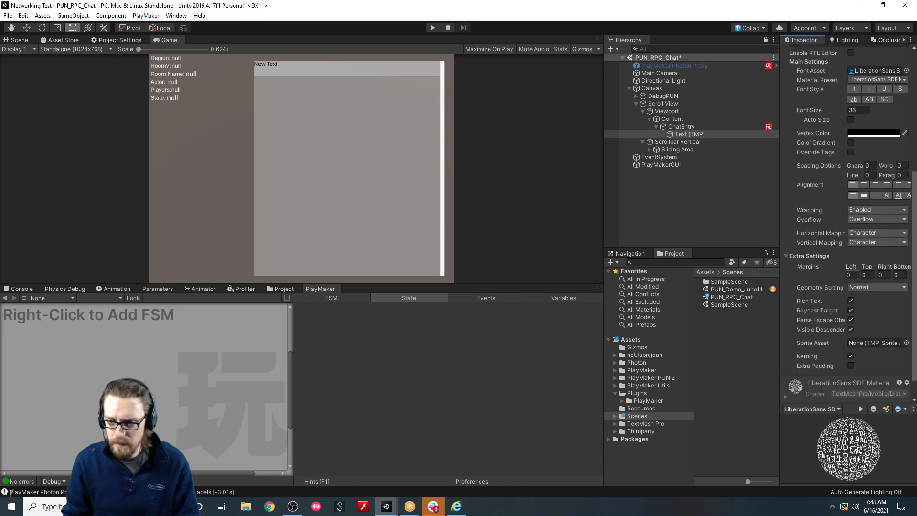
type("10")
key("Tab")
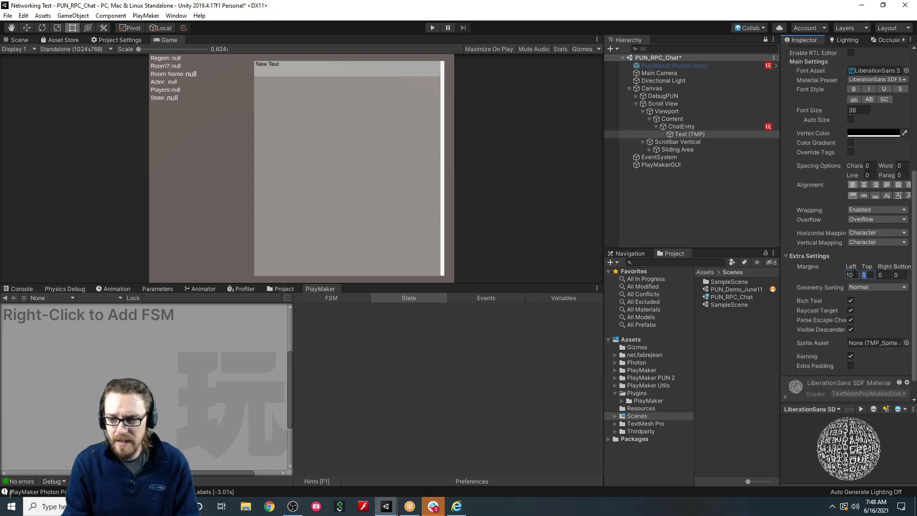
type("10")
key("Tab")
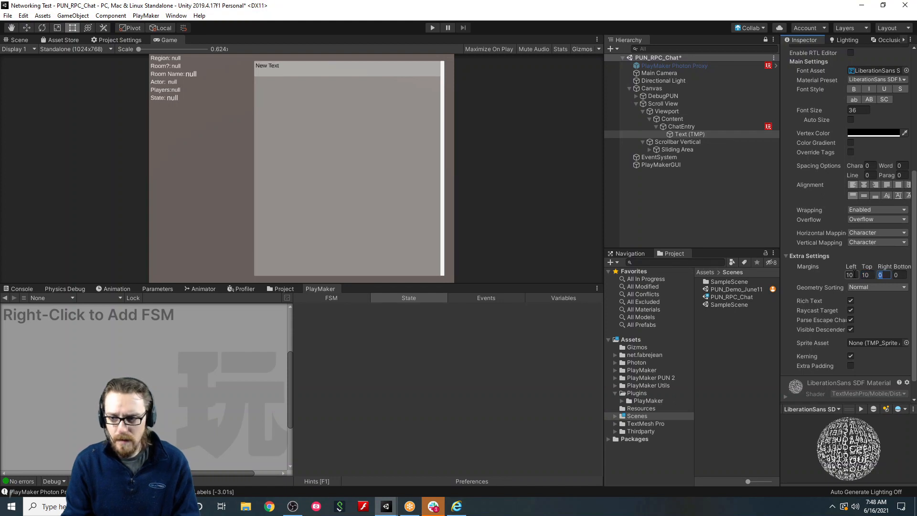
type("10")
key("Tab")
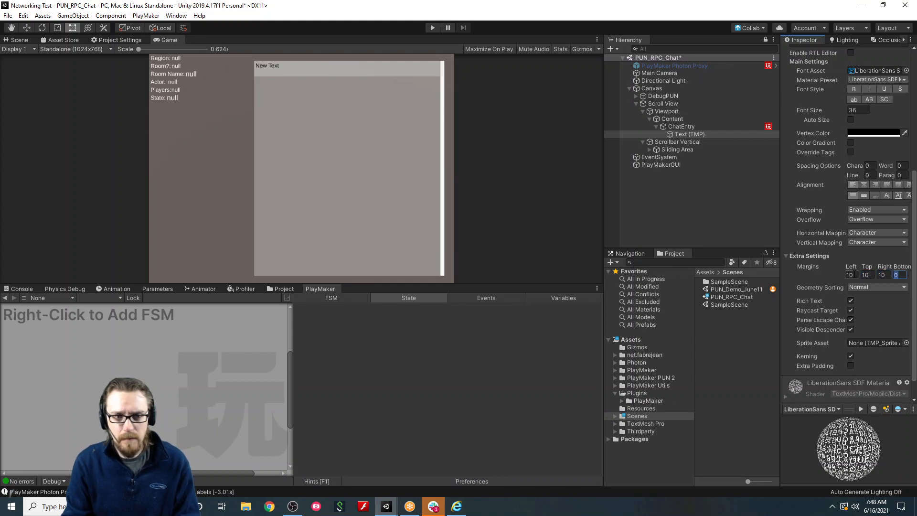
type("10")
Try Auto Size on Text (TMP) and switch it off again.
scroll(835, 137, "up", 3)
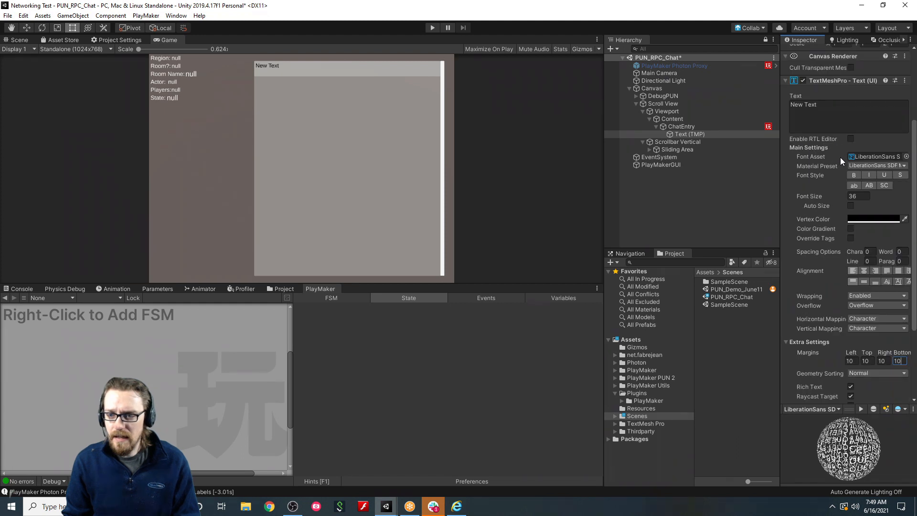
left_click(851, 206)
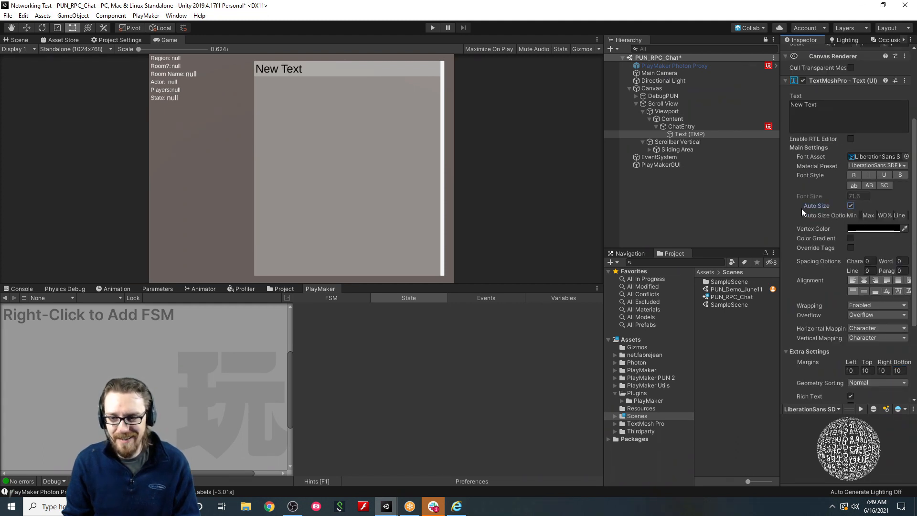
left_click(850, 205)
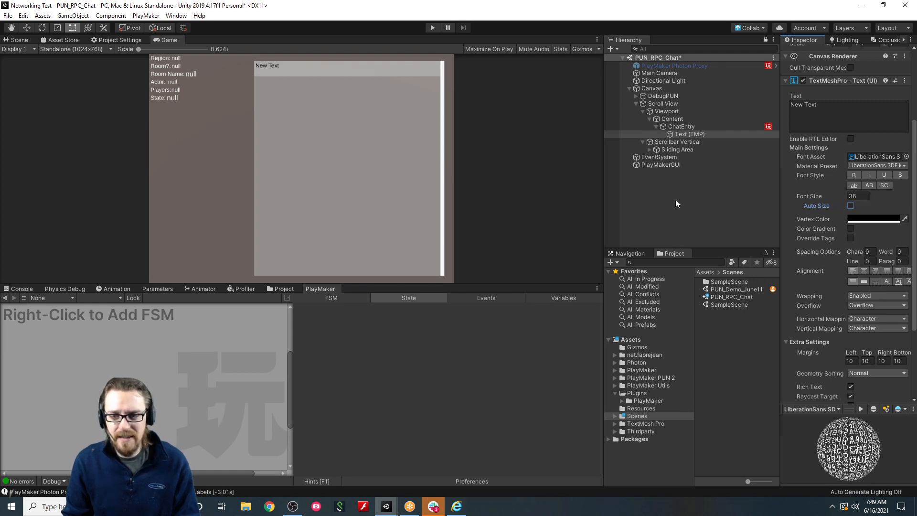
Clear the "New Text" placeholder from Text (TMP) so its text is empty.
left_click(830, 107)
key("BackSpace")
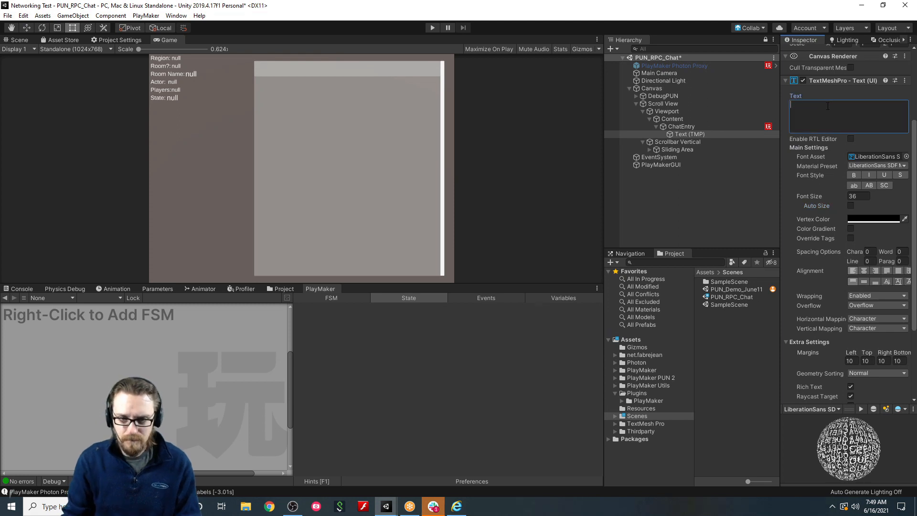
left_click(678, 142)
Add a Content Size Fitter component to Text (TMP) and set its Vertical Fit to Min Size.
left_click(687, 134)
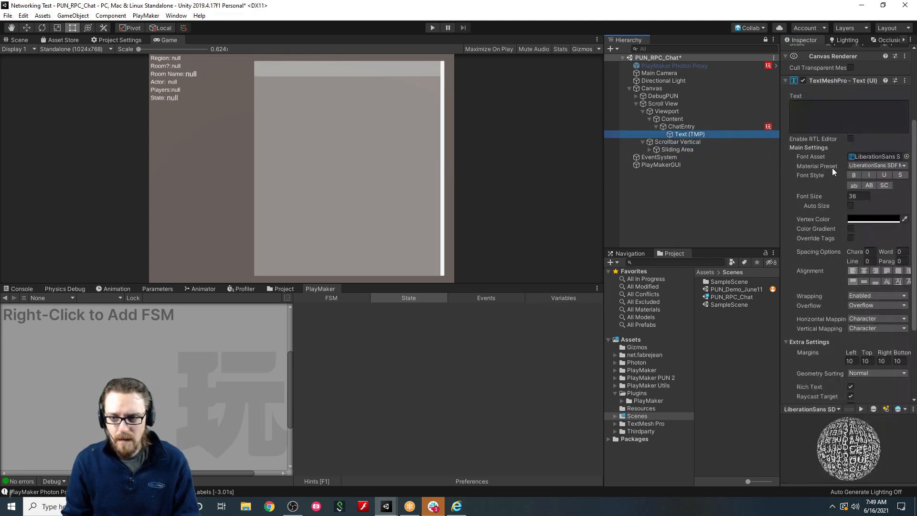
scroll(834, 189, "down", 5)
left_click(874, 394)
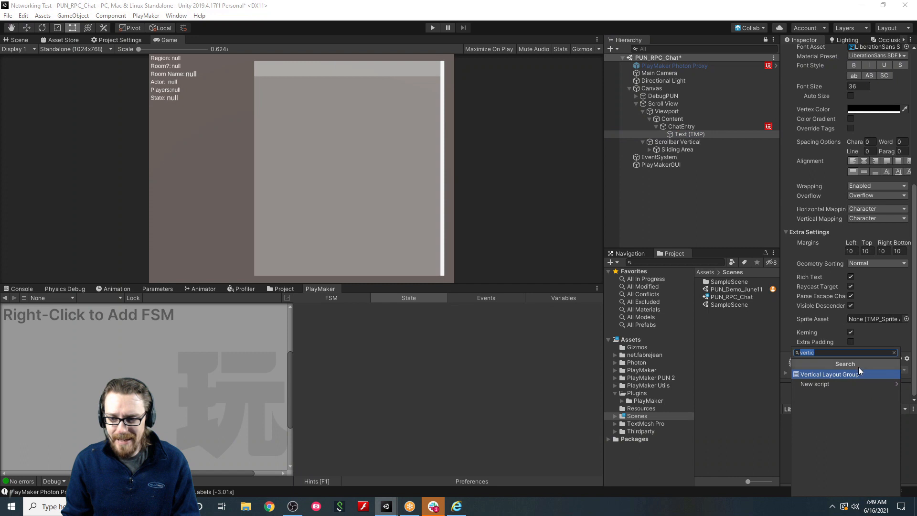
type("conten")
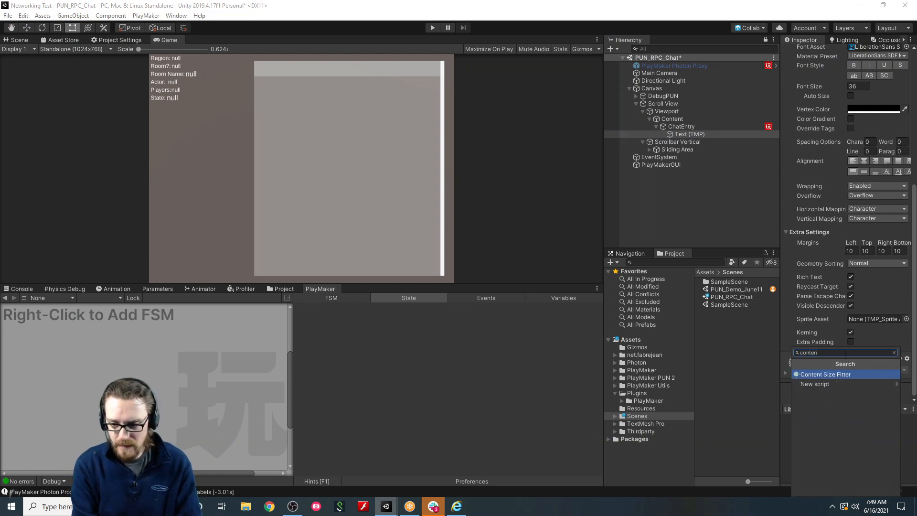
key("Return")
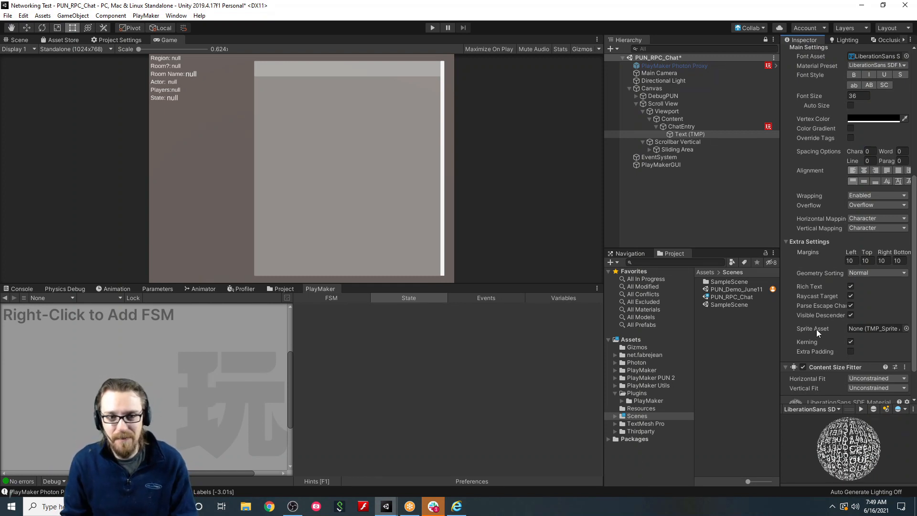
scroll(851, 354, "down", 3)
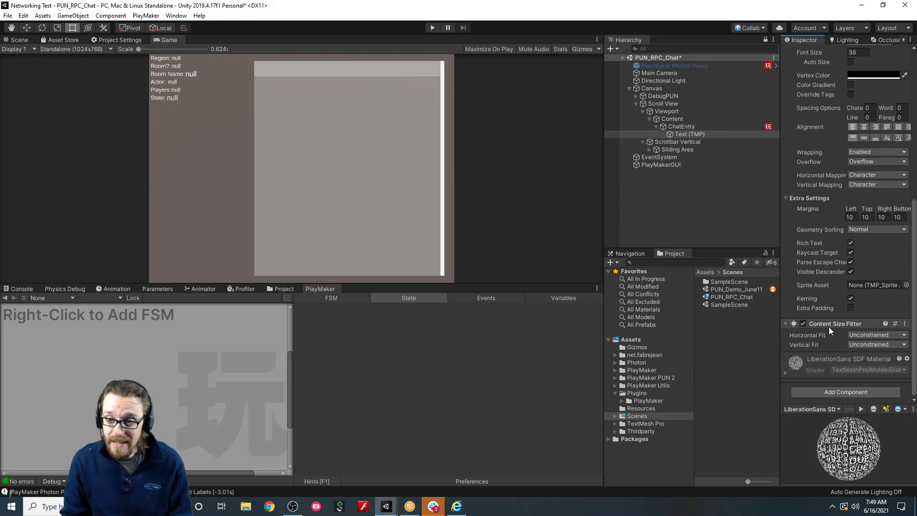
left_click(855, 345)
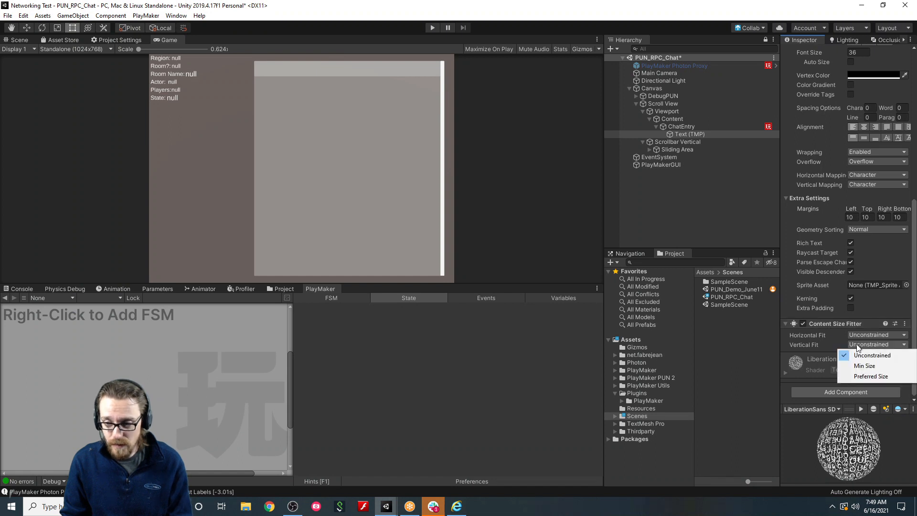
left_click(863, 365)
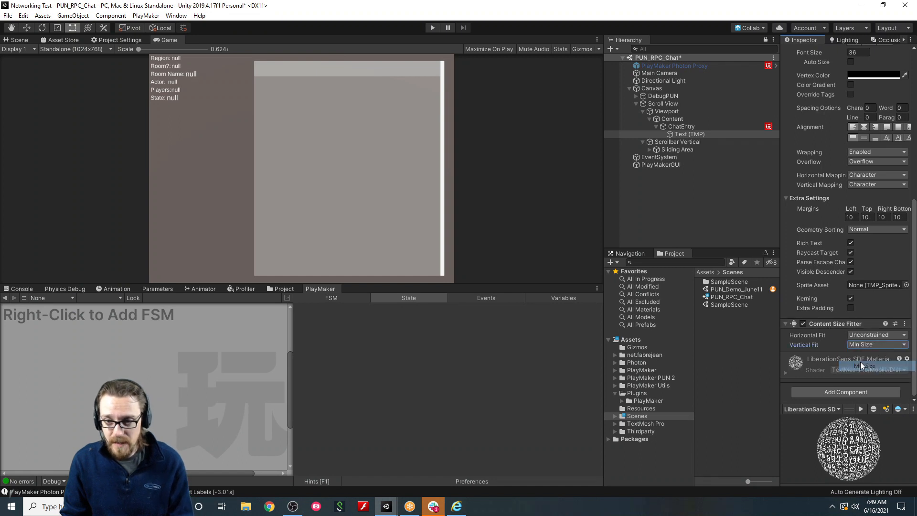
Try a Content Size Fitter on ChatEntry with its Vertical Fit set to Min Size.
left_click(697, 128)
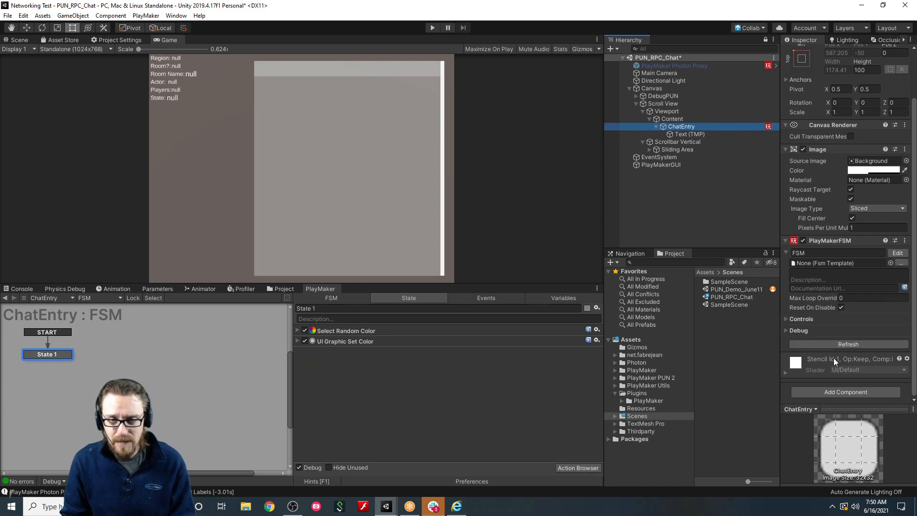
left_click(829, 388)
key("Return")
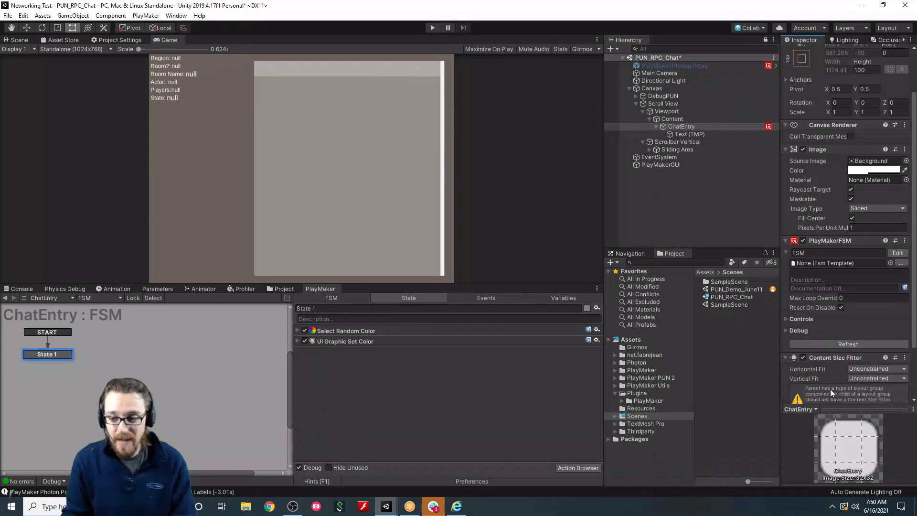
scroll(827, 377, "down", 3)
left_click(861, 312)
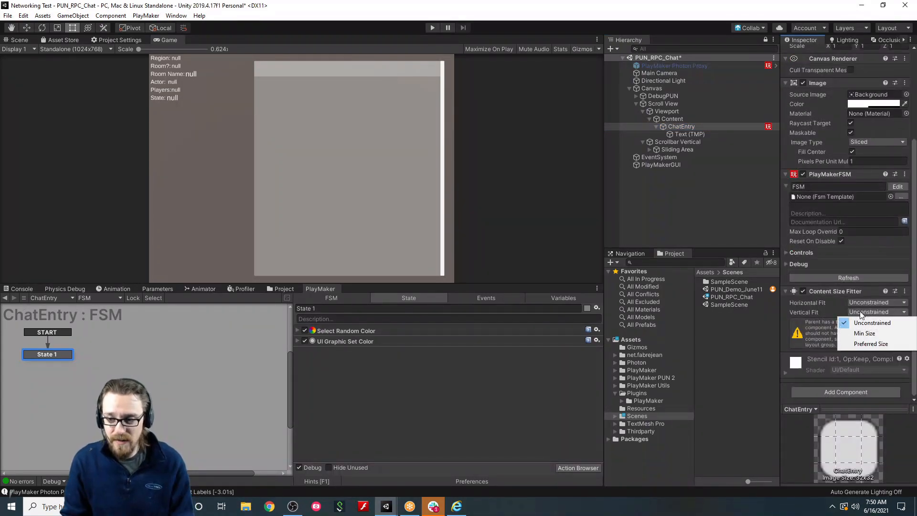
left_click(864, 333)
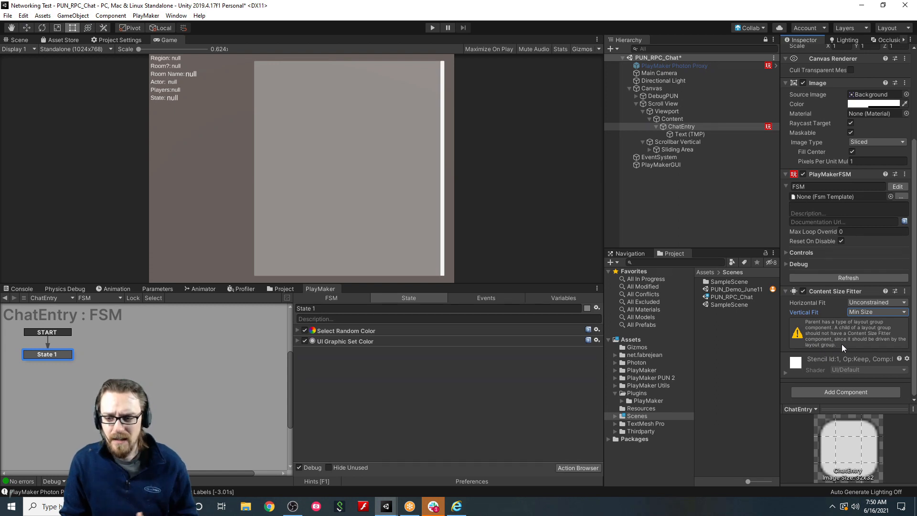
Remove the Content Size Fitter component from ChatEntry.
left_click(856, 312)
right_click(818, 289)
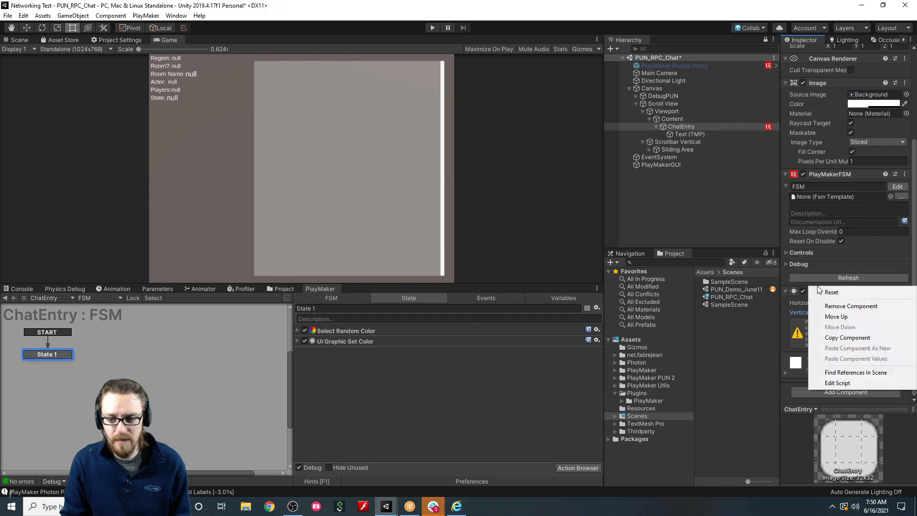
left_click(840, 306)
key("ctrl+z")
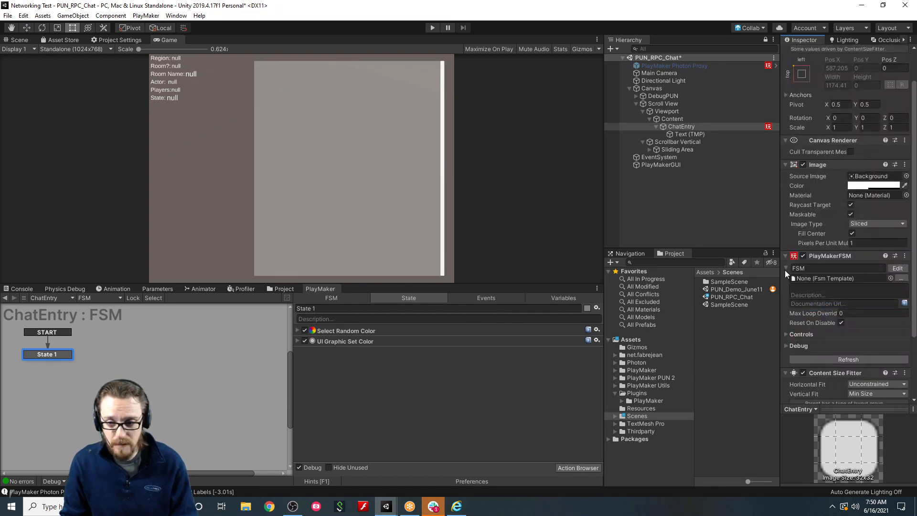
scroll(835, 337, "down", 3)
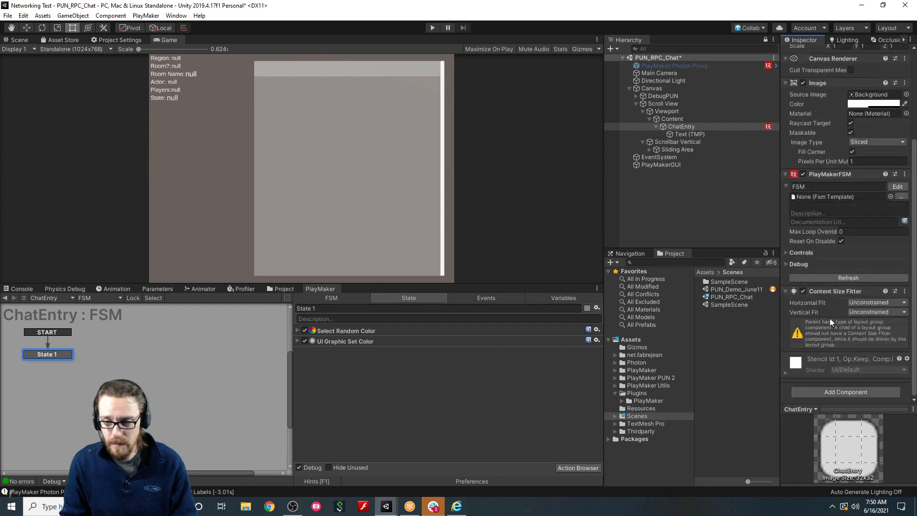
right_click(820, 291)
left_click(829, 312)
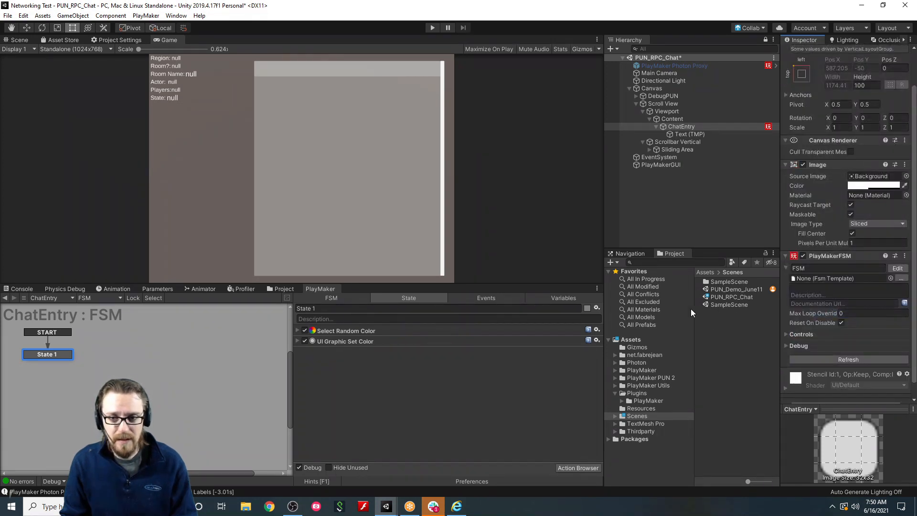
Enter "A whole bunch of text" as the text of Text (TMP) and check its Content Size Fitter settings.
left_click(692, 135)
left_click(838, 203)
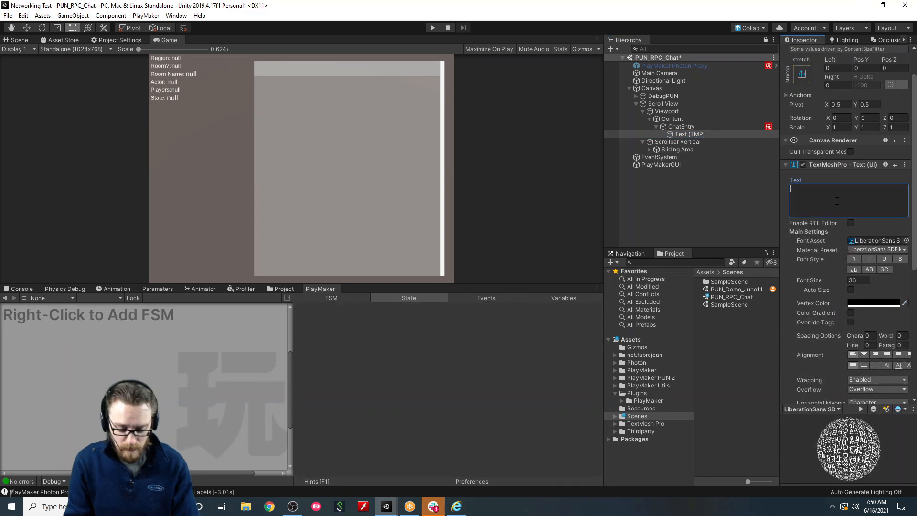
type("A whole bunch of text")
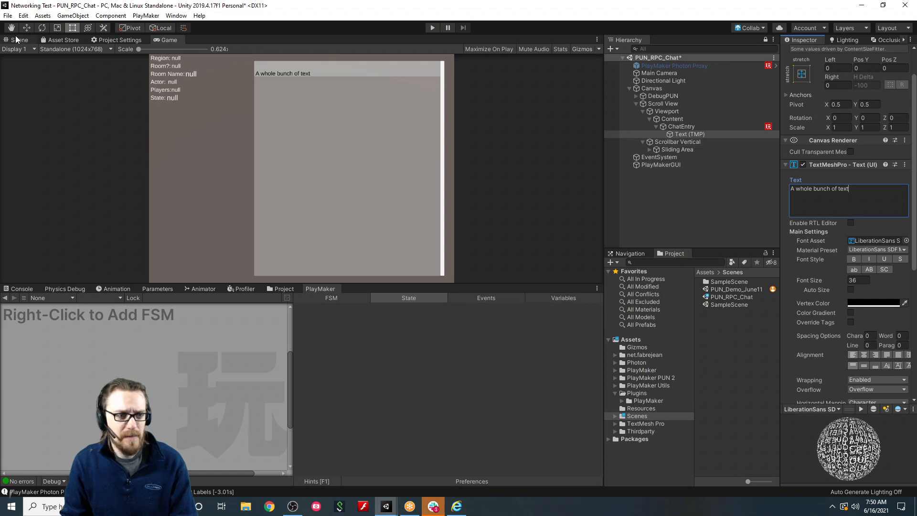
scroll(815, 345, "down", 5)
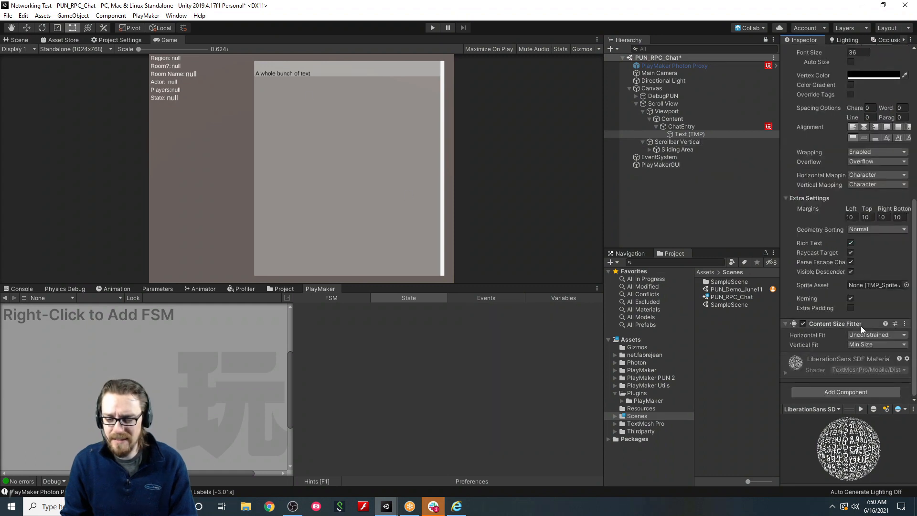
scroll(860, 326, "up", 8)
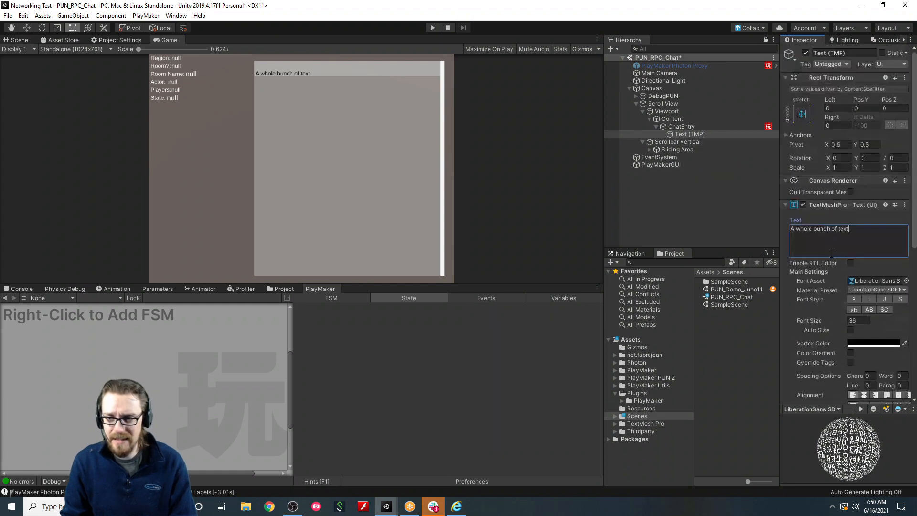
Anchor Text (TMP) to the top-left of ChatEntry, including pivot and position, and inspect it in the Scene view.
left_click(803, 115)
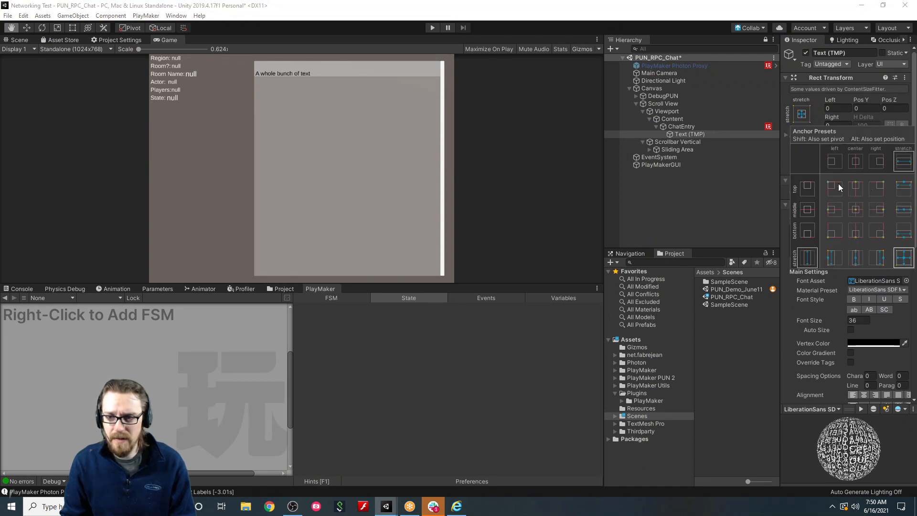
left_click(834, 185)
key("t")
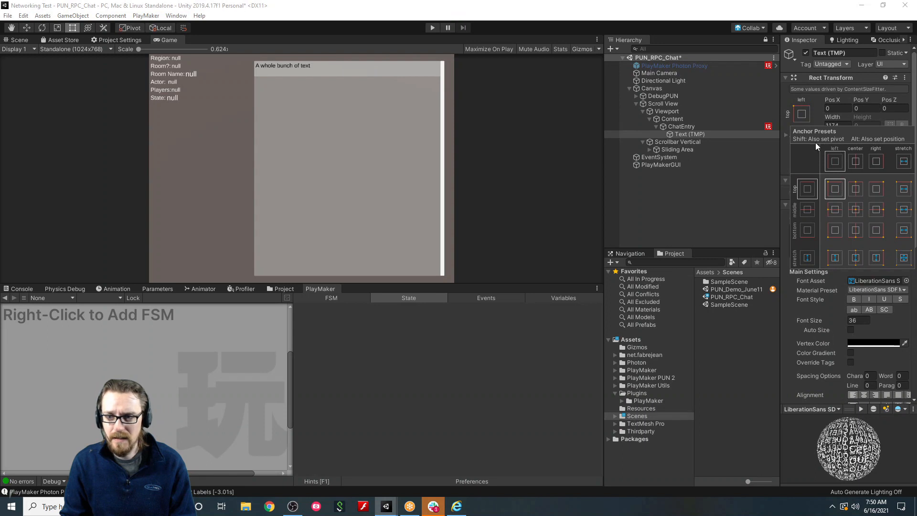
left_click(21, 41)
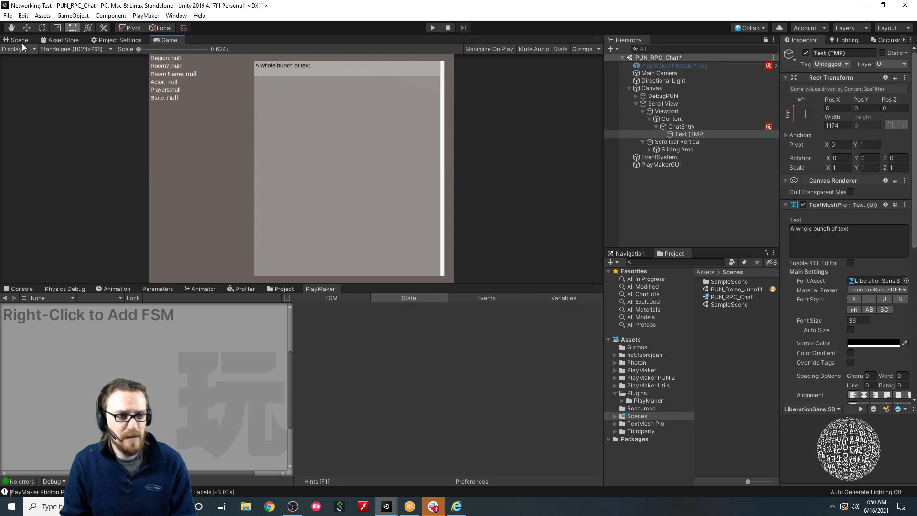
left_click(21, 41)
key("f")
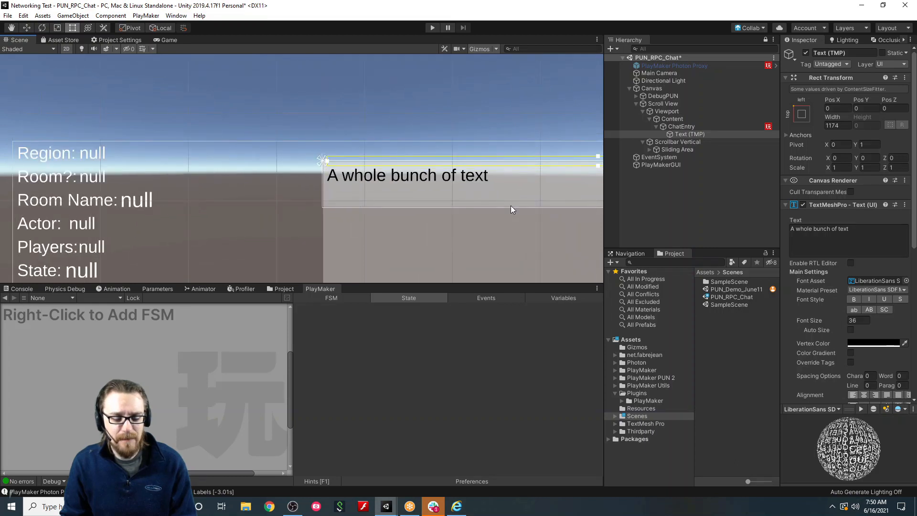
middle_click_drag(511, 205, 416, 207)
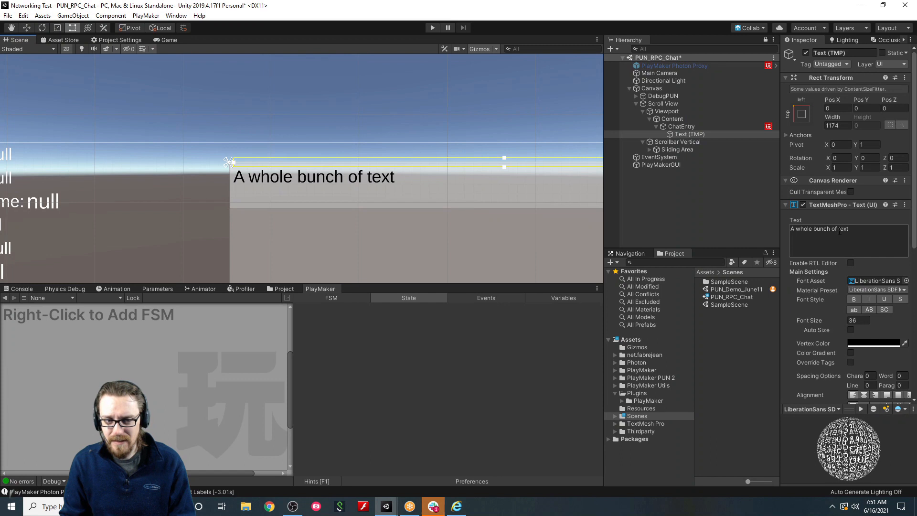
Change the anchors of Text (TMP) to stretch in both directions and reselect it to inspect its bounds.
left_click(801, 113)
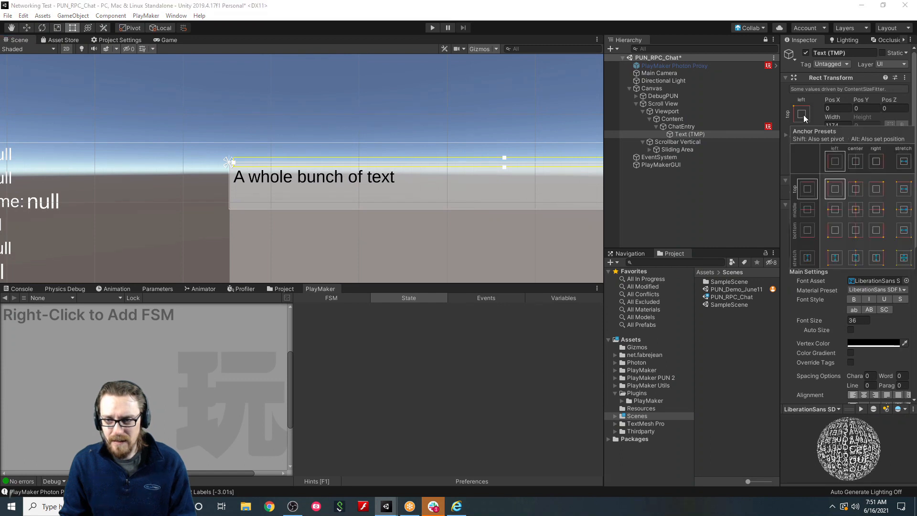
left_click(907, 264)
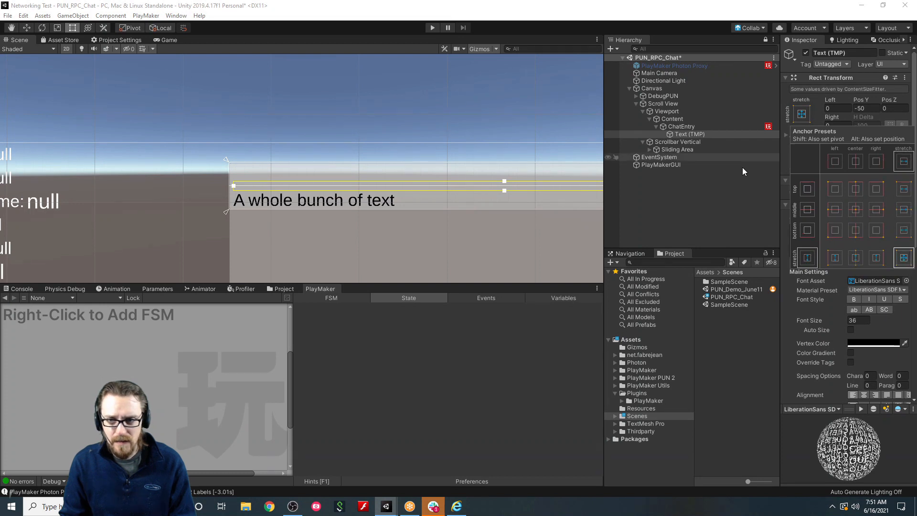
left_click(709, 171)
left_click(687, 127)
left_click(690, 135)
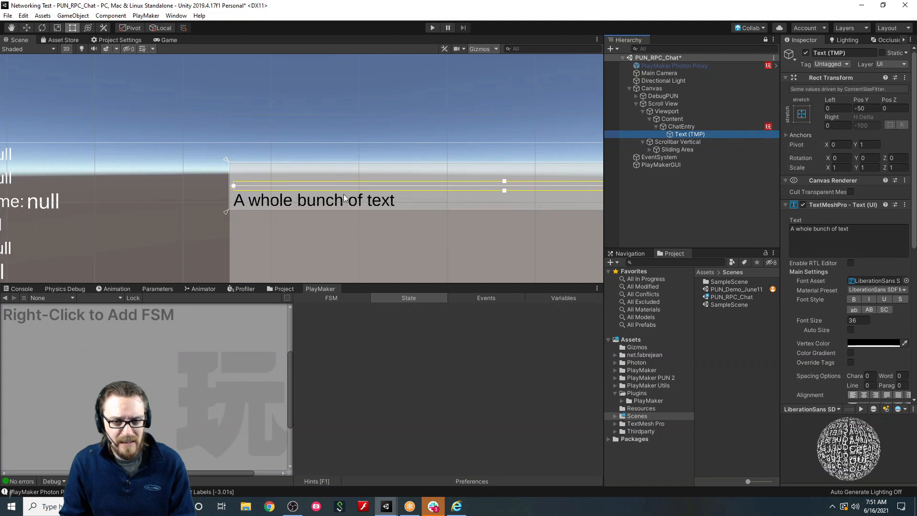
Set the bottom margin of Text (TMP) to 0 in its Extra Settings, keeping the left margin at 10.
scroll(805, 271, "down", 6)
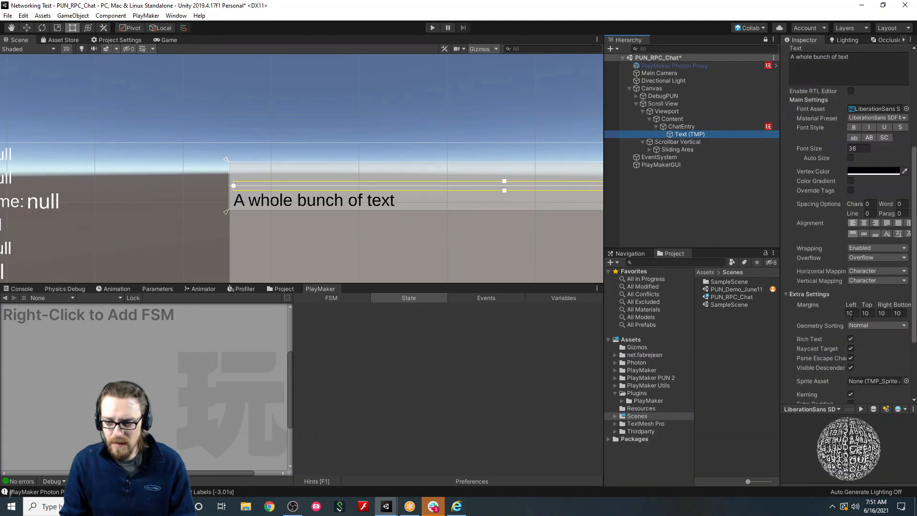
left_click(849, 313)
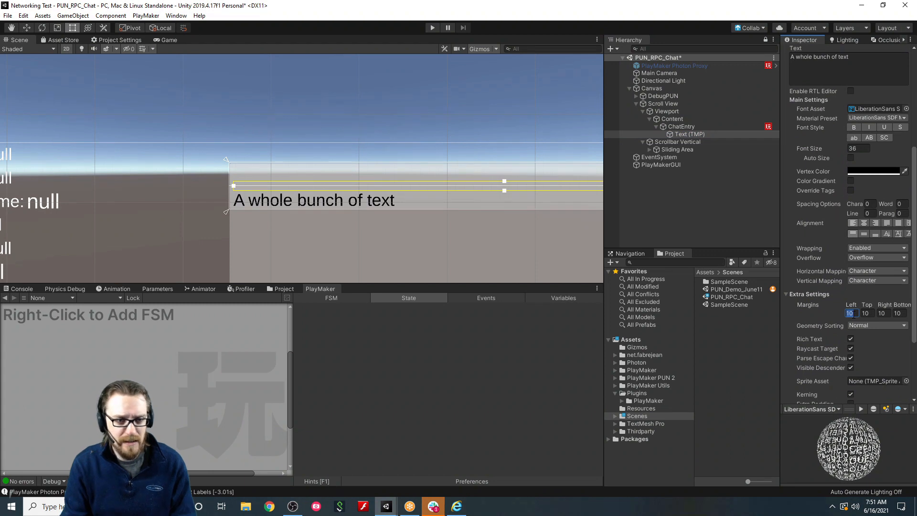
type("0")
key("BackSpace")
type("10")
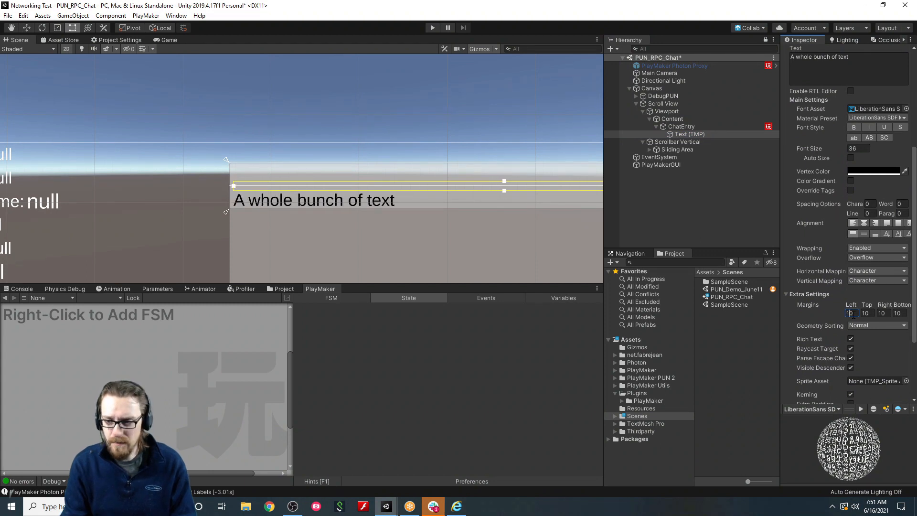
key("Tab")
key("Tab")
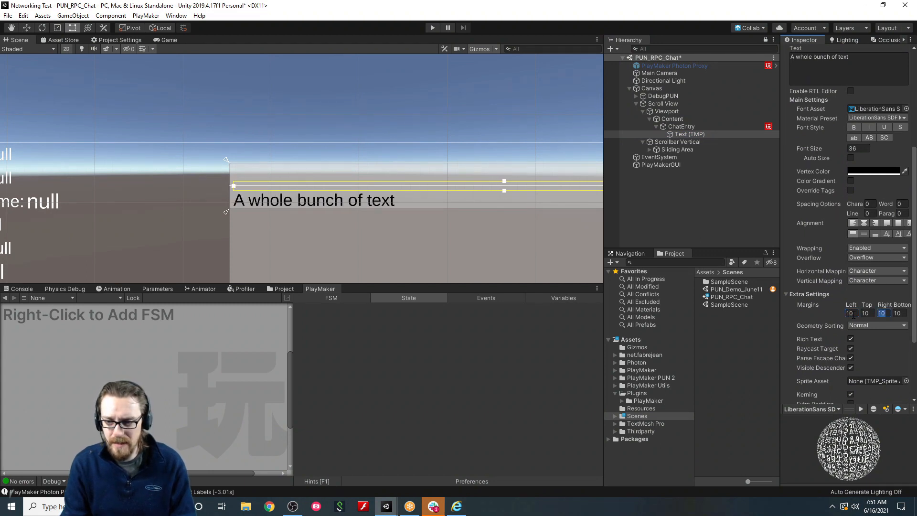
key("Tab")
type("0")
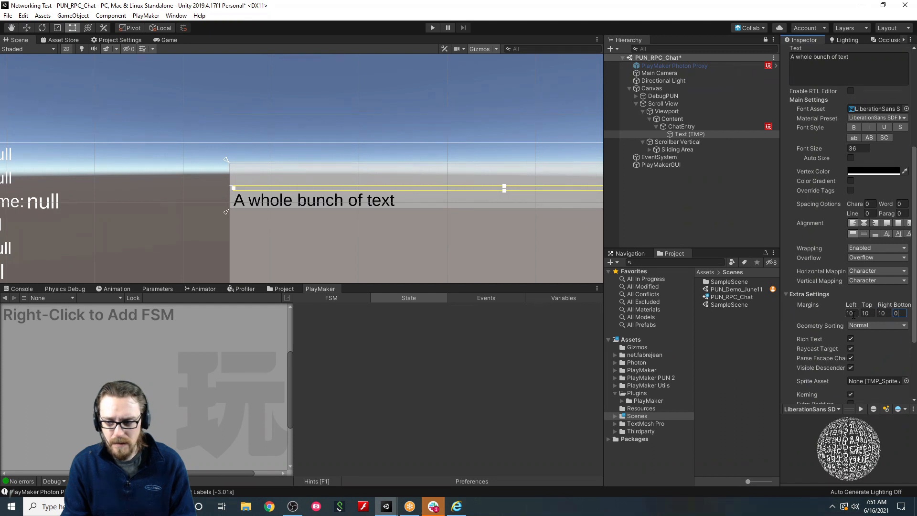
Set the top, left and right margins of Text (TMP) to 0.
key("shift+Tab")
key("shift+Tab")
type("0")
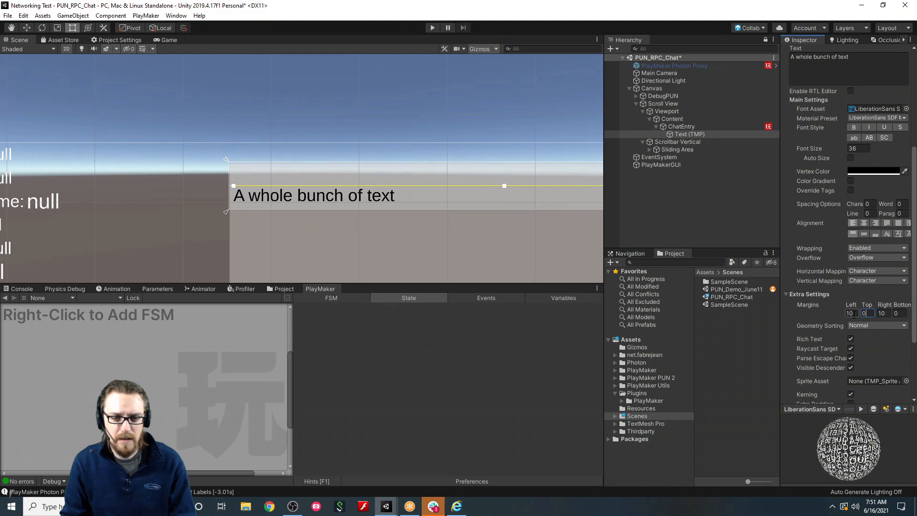
key("shift+Tab")
type("0")
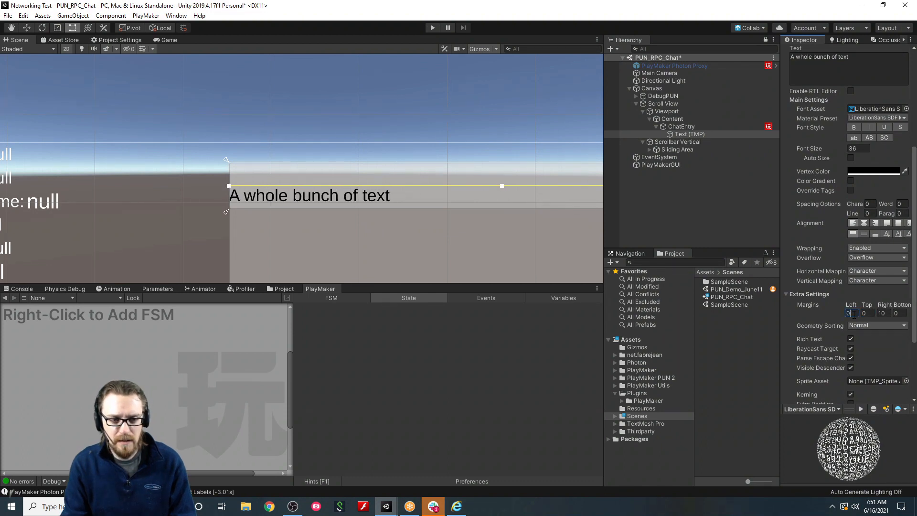
key("Tab")
key("Tab")
type("0")
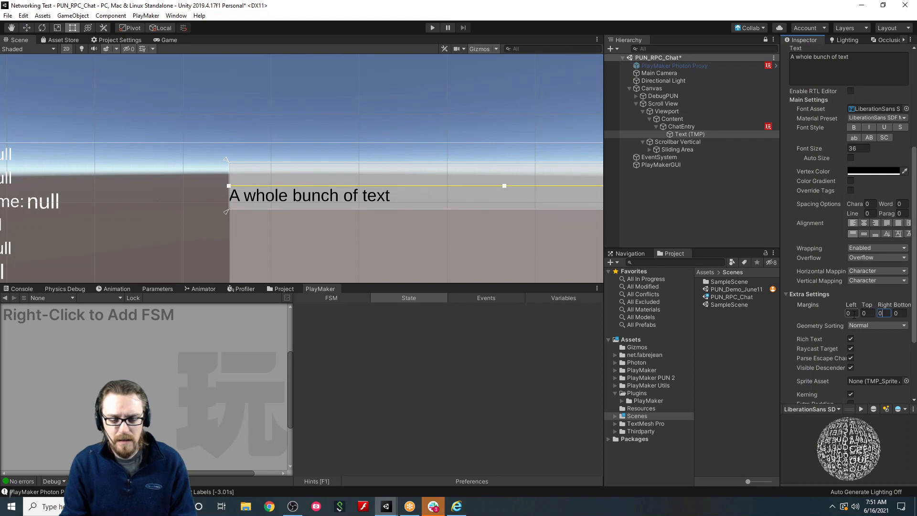
Try to stretch the text box of Text (TMP) downward in the Scene view, and undo the last changes.
scroll(306, 186, "down", 2)
middle_click_drag(385, 187, 224, 219)
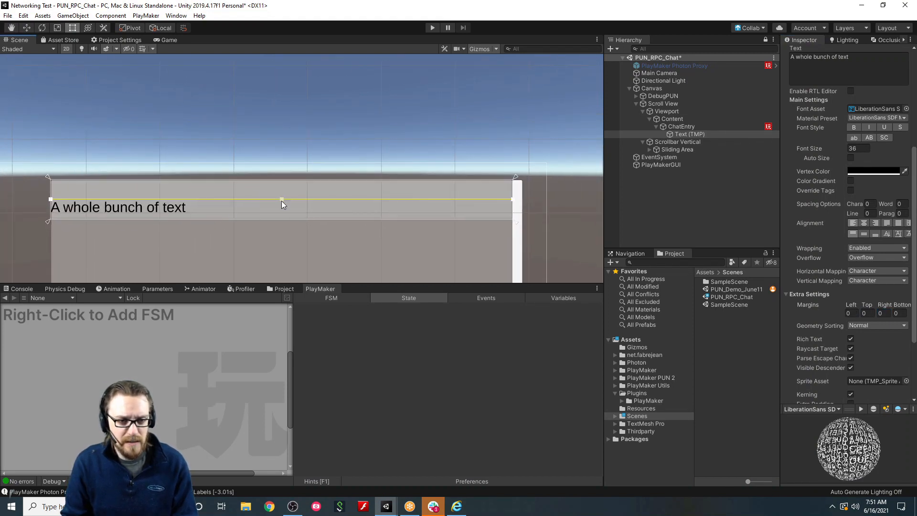
left_click_drag(282, 202, 282, 218)
key("ctrl+z")
key("ctrl+z")
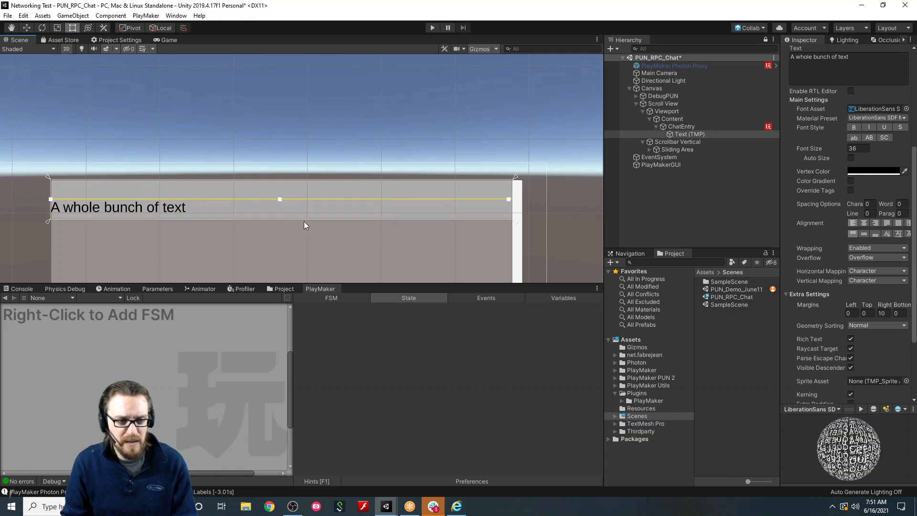
Delete the Text (TMP) object from under ChatEntry.
left_click(667, 127)
left_click(669, 134)
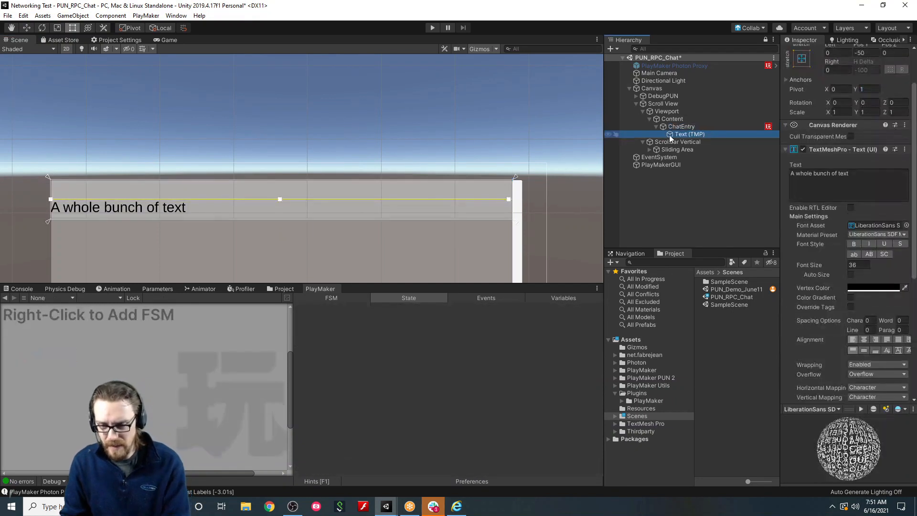
left_click(669, 127)
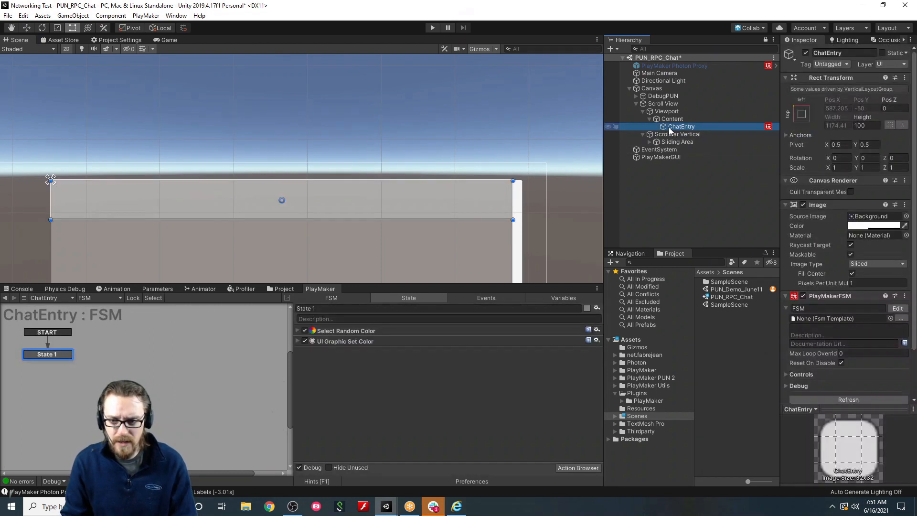
Add a new TextMeshPro text as a child of ChatEntry and stretch its anchors and position to fill the parent.
right_click(668, 127)
mouse_move(709, 290)
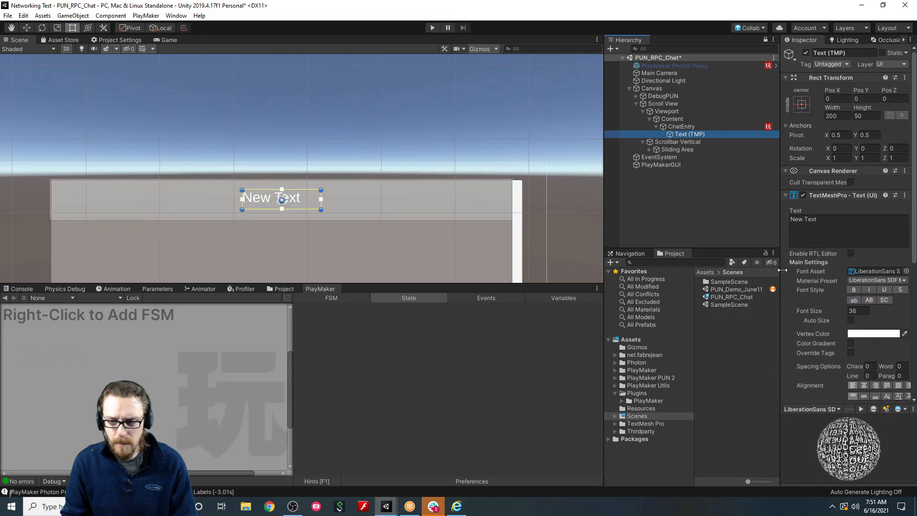
left_click(802, 104)
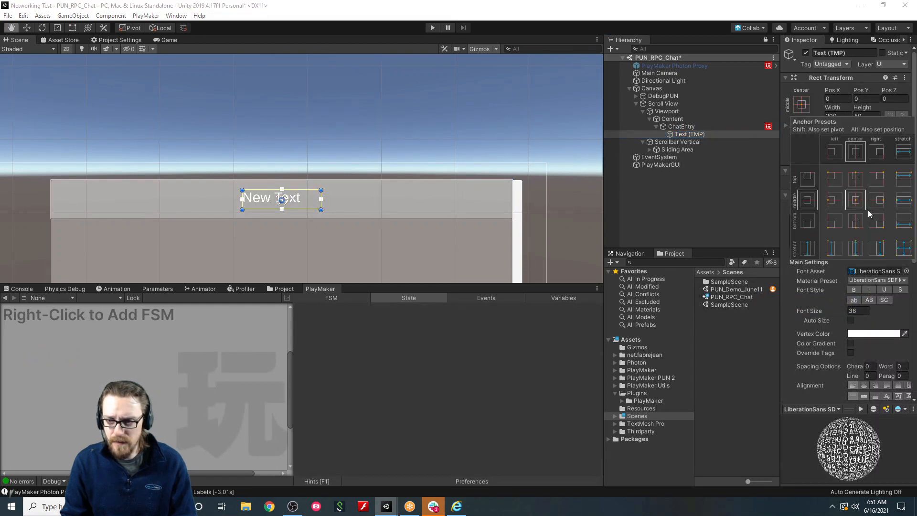
left_click(904, 248, "alt")
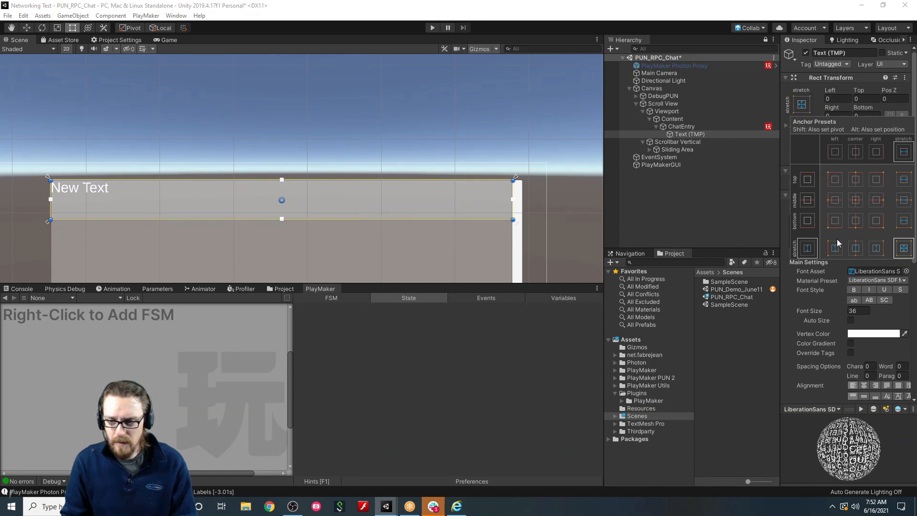
Set the vertex color of Text (TMP) to black.
left_click(866, 334)
left_click_drag(643, 218, 610, 256)
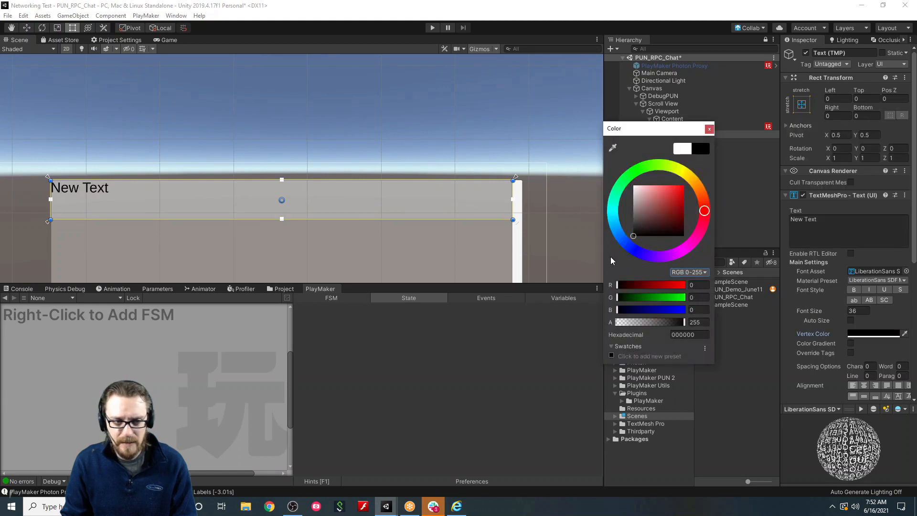
left_click(709, 129)
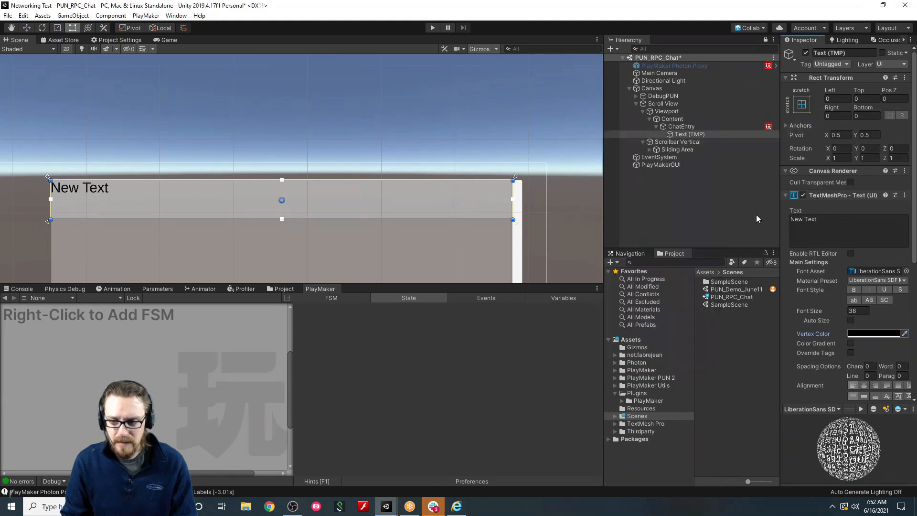
Set the left, top, right and bottom margins of Text (TMP) to 10, with the Game view shown.
left_click(168, 41)
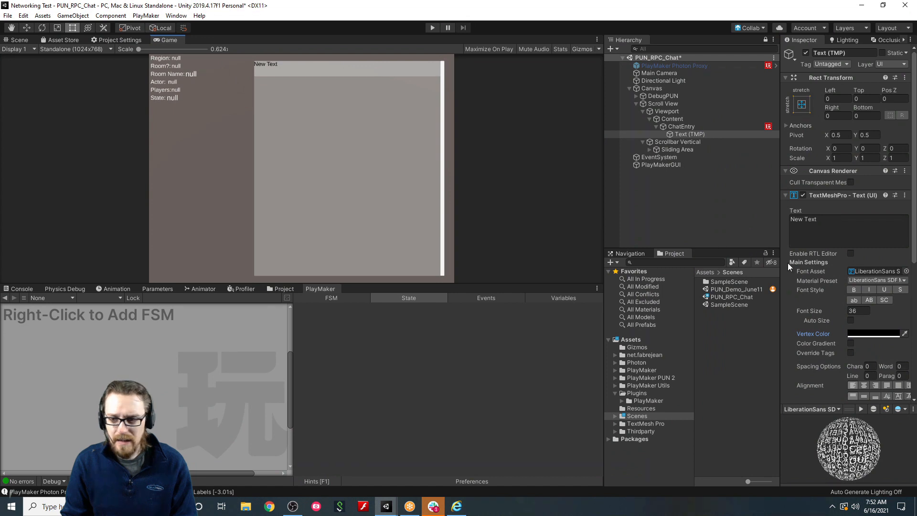
scroll(833, 285, "down", 10)
left_click(849, 251)
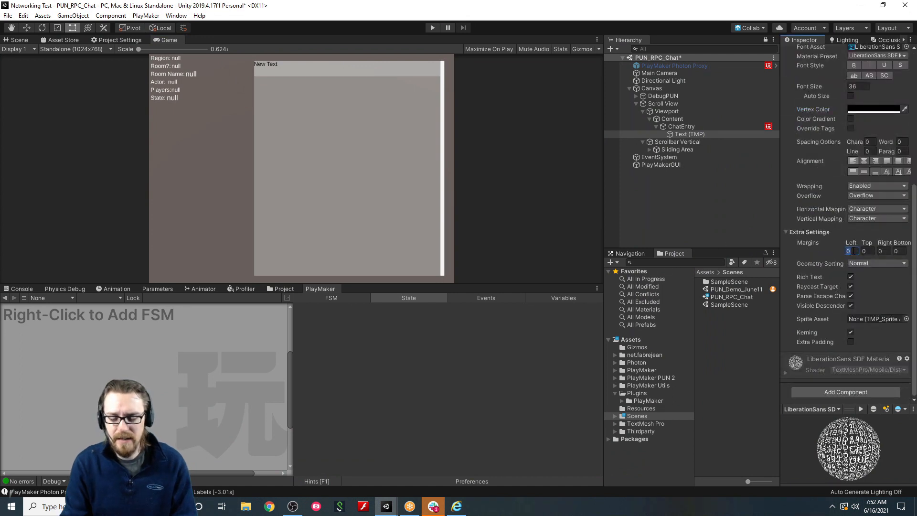
type("10")
key("Tab")
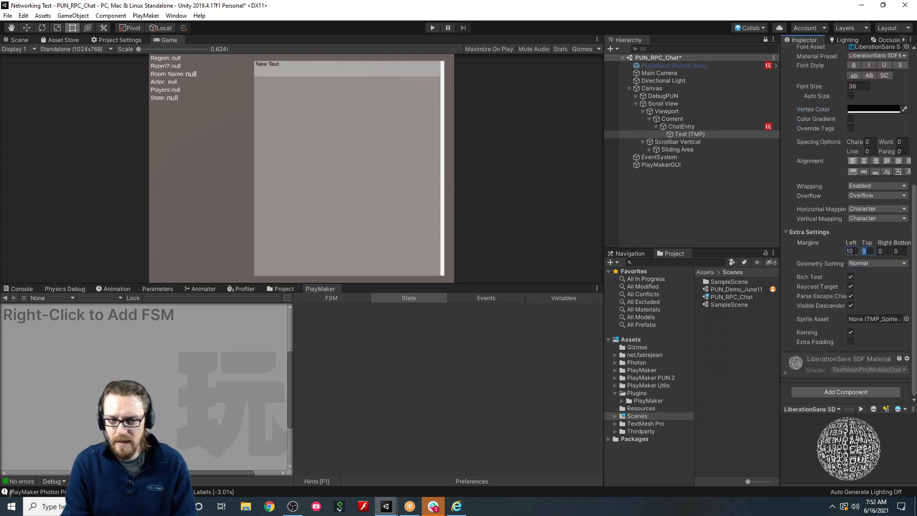
type("10")
key("Tab")
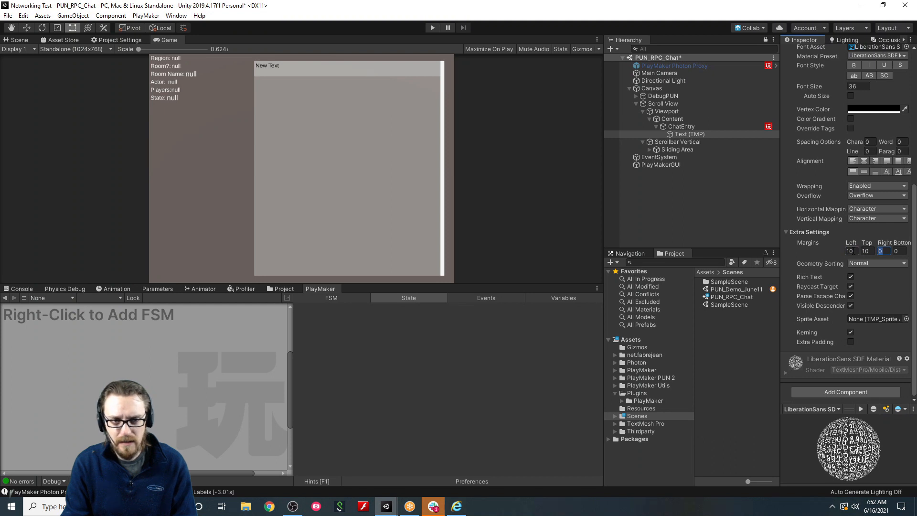
type("10")
key("Tab")
type("10")
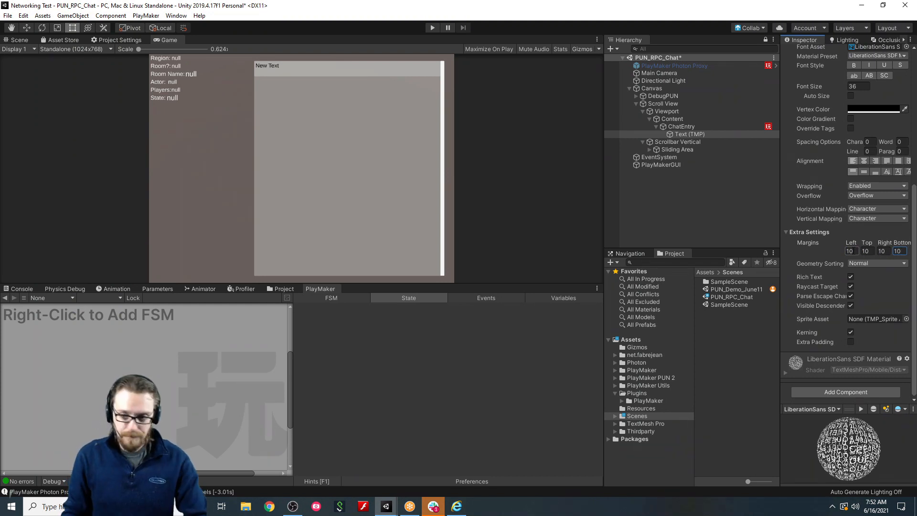
Replace the content of Text (TMP) with "A whole bunch of text.".
scroll(836, 228, "up", 10)
left_click(836, 227)
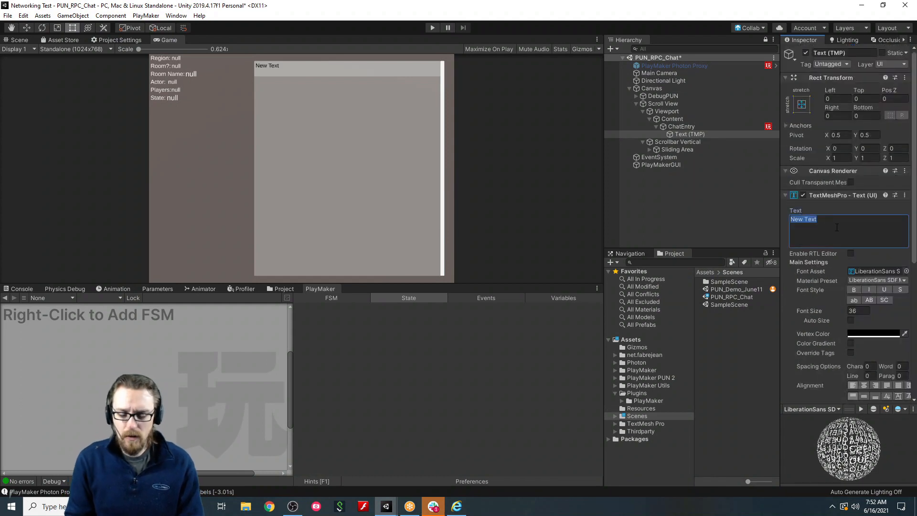
type("A whole bunch of")
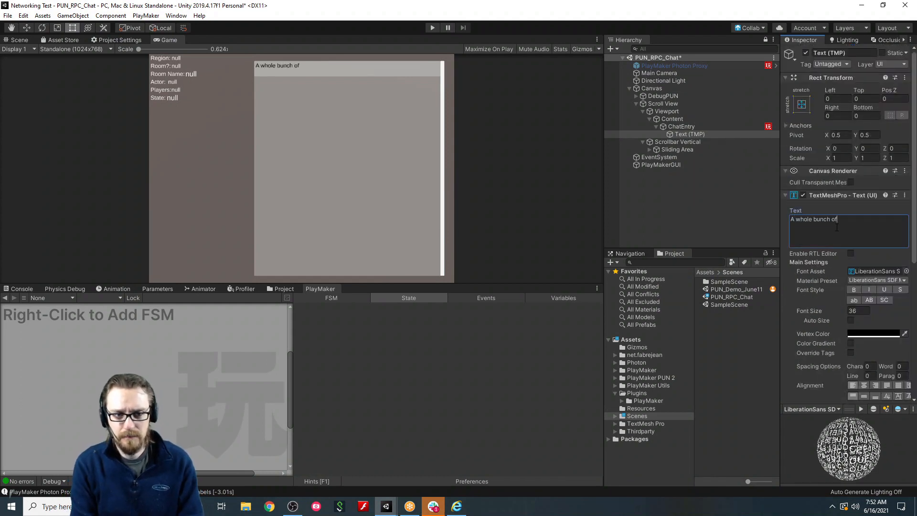
type(" rte")
key("BackSpace")
type("text")
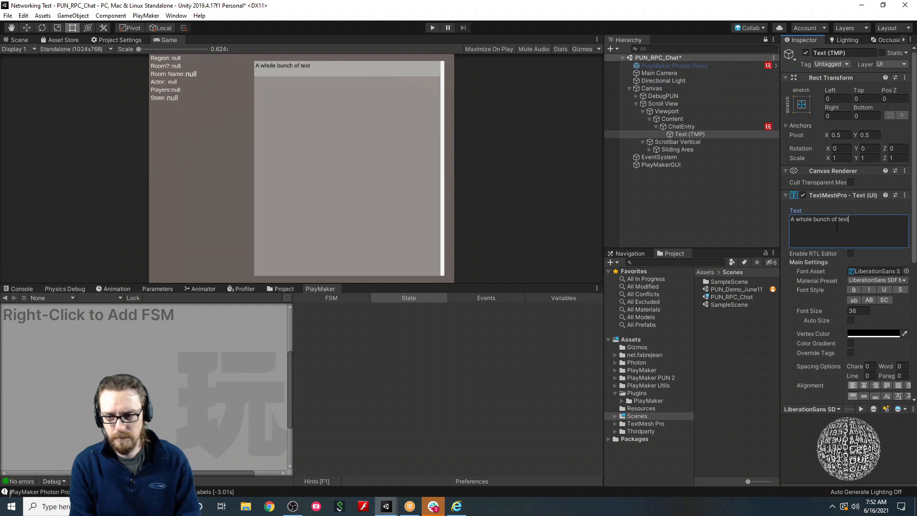
type(".")
Lengthen the sample text by repeatedly copying the sentence and pasting it at the end, until it fills many lines.
key("ctrl+a")
key("ctrl+c")
key("End")
key("ctrl+v")
key("ctrl+v")
key("ctrl+v")
key("ctrl+v")
key("ctrl+v")
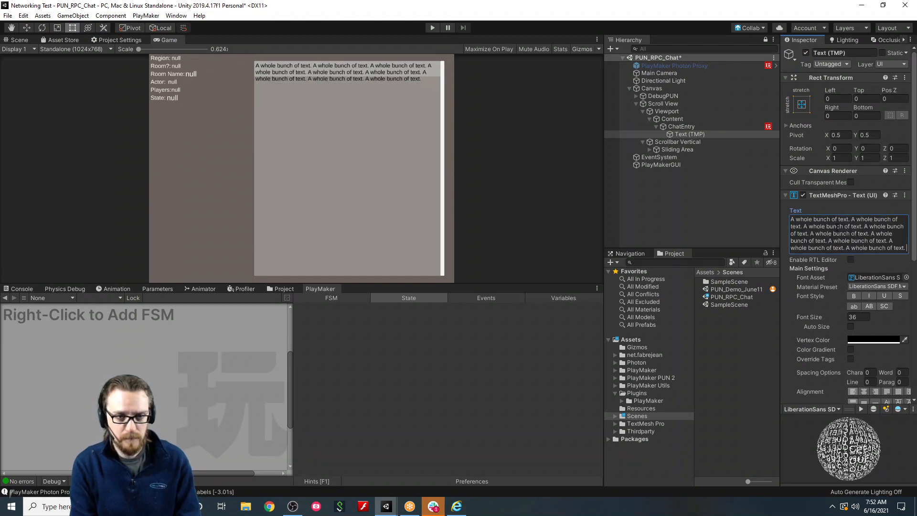
key("ctrl+a")
key("ctrl+c")
key("End")
key("ctrl+v")
key("ctrl+v")
key("ctrl+v")
key("ctrl+v")
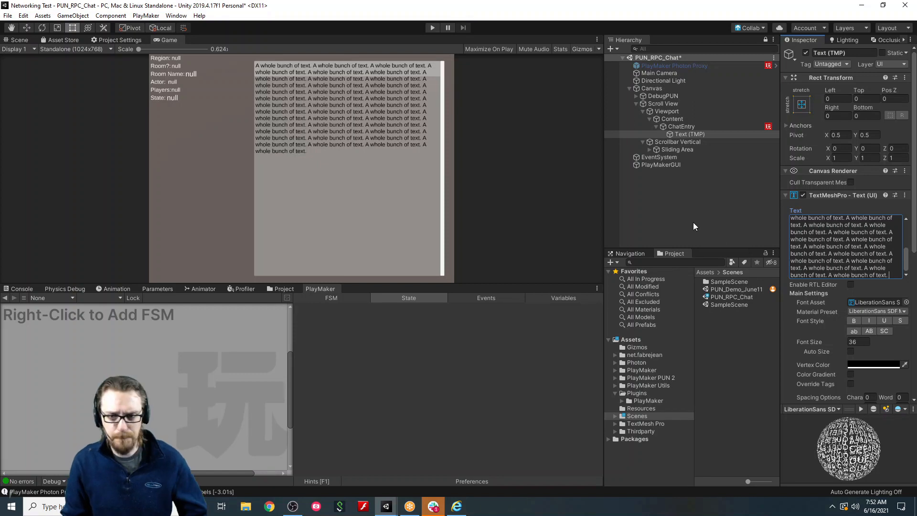
Try Control Child Size Height and Child Force Expand Height on Content's Vertical Layout Group, testing force expand in Play mode.
left_click(673, 119)
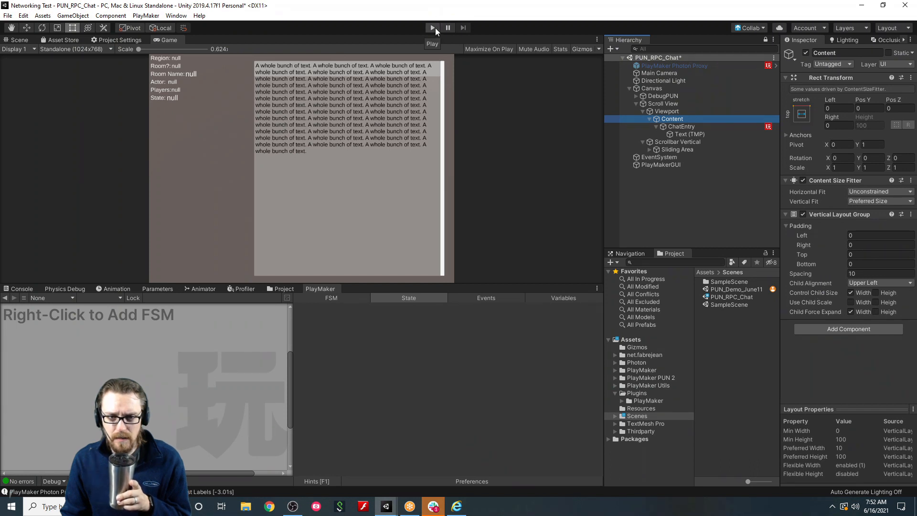
left_click(875, 293)
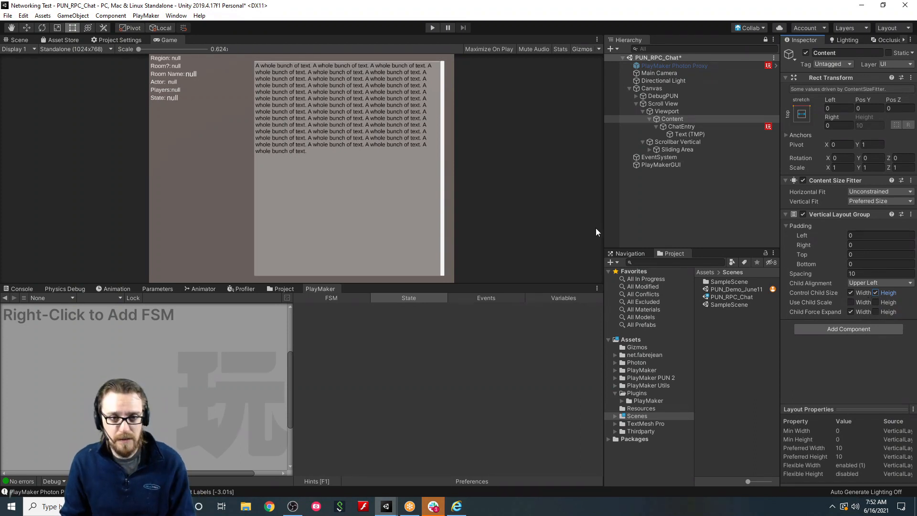
left_click(876, 312)
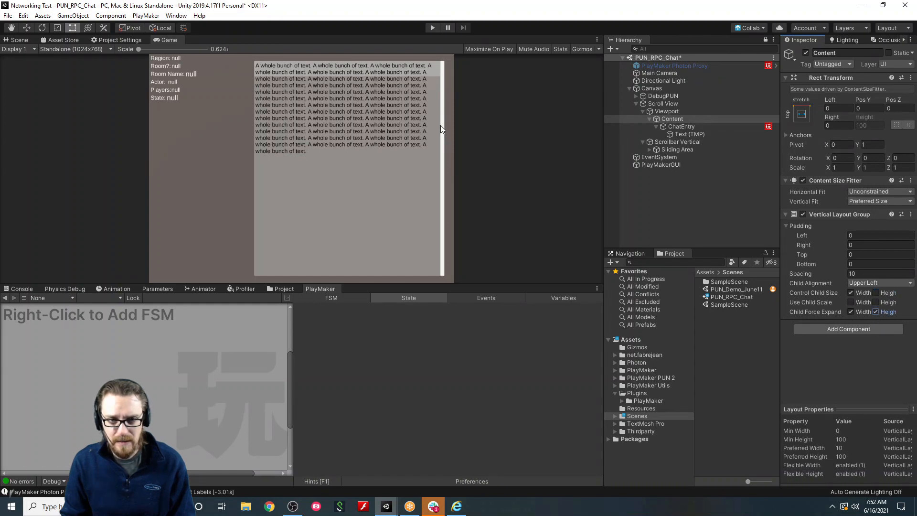
left_click(433, 29)
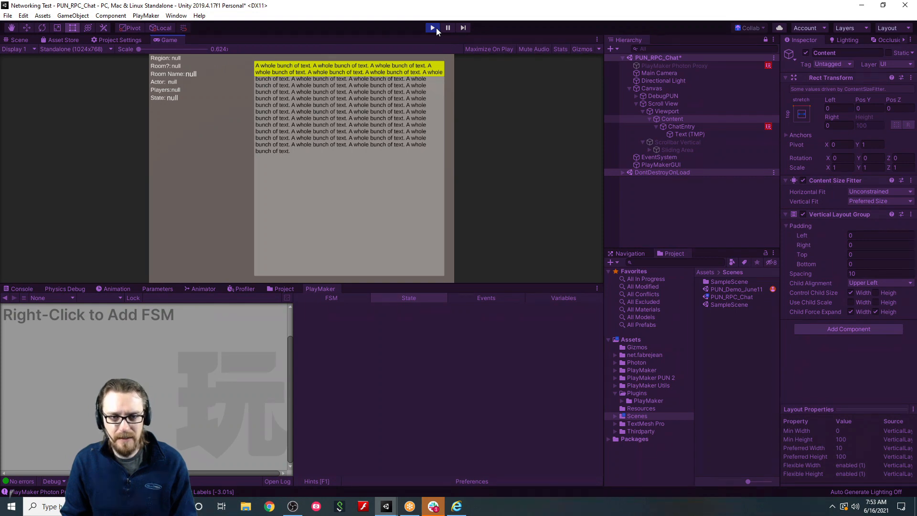
left_click(434, 28)
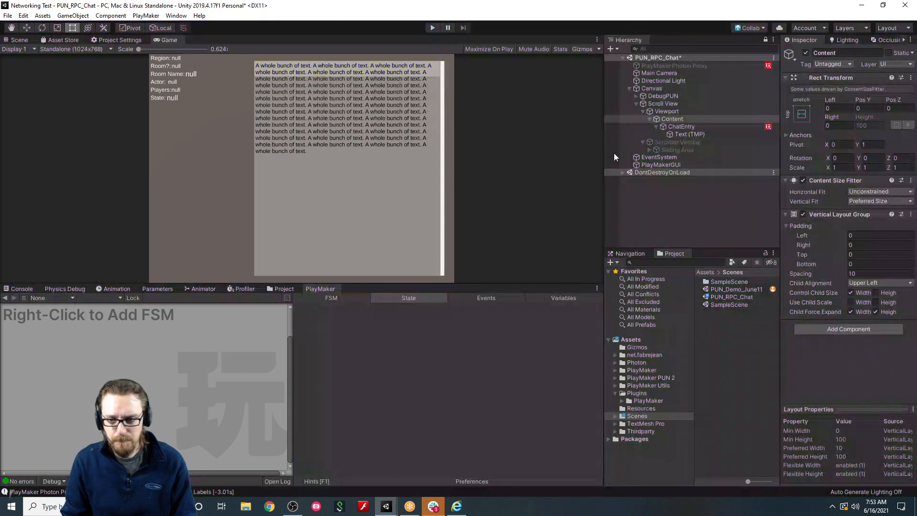
left_click(877, 311)
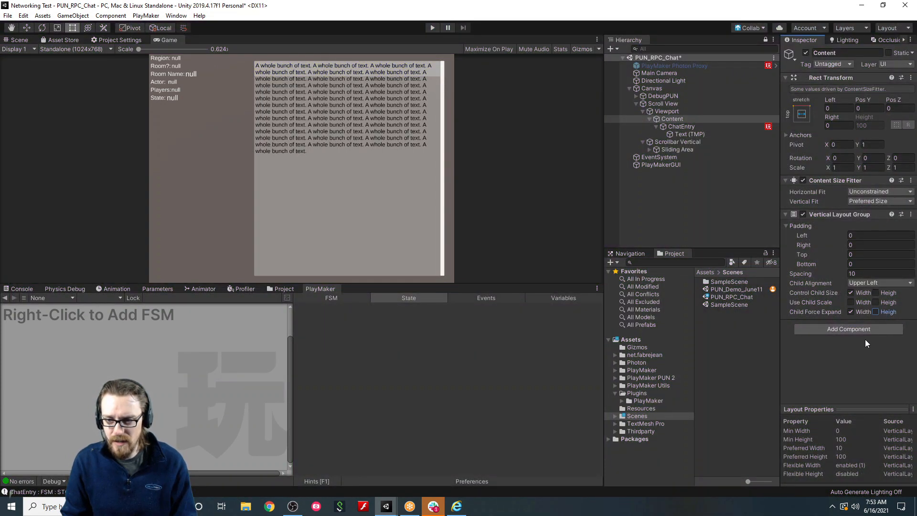
Add a Vertical Layout Group component to ChatEntry.
left_click(690, 127)
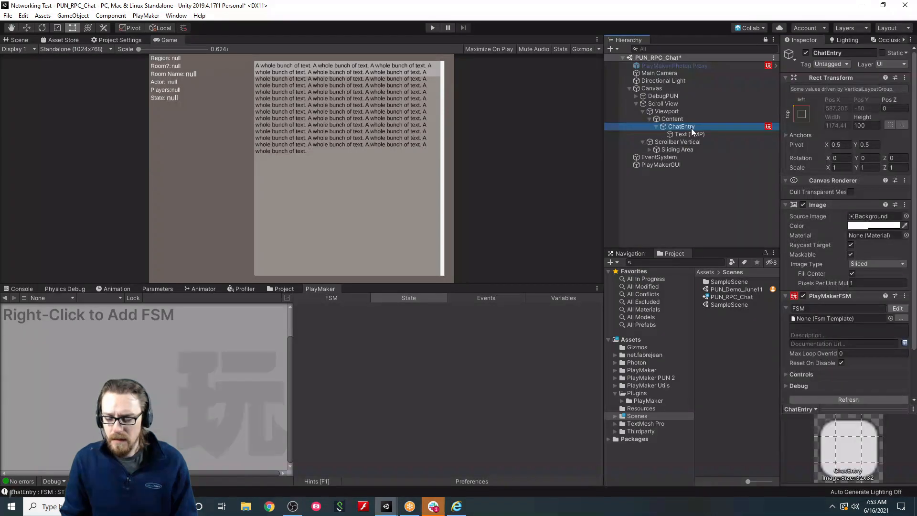
left_click(784, 206)
scroll(807, 242, "down", 3)
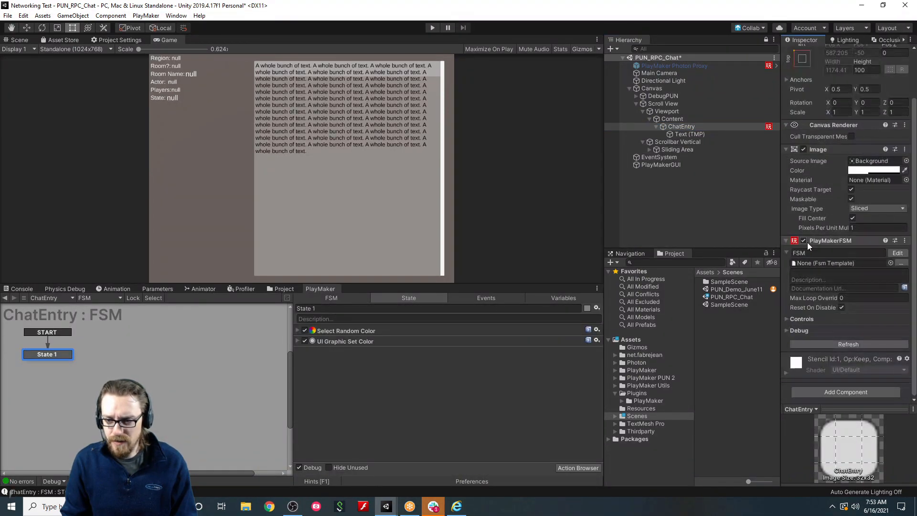
scroll(844, 286, "up", 3)
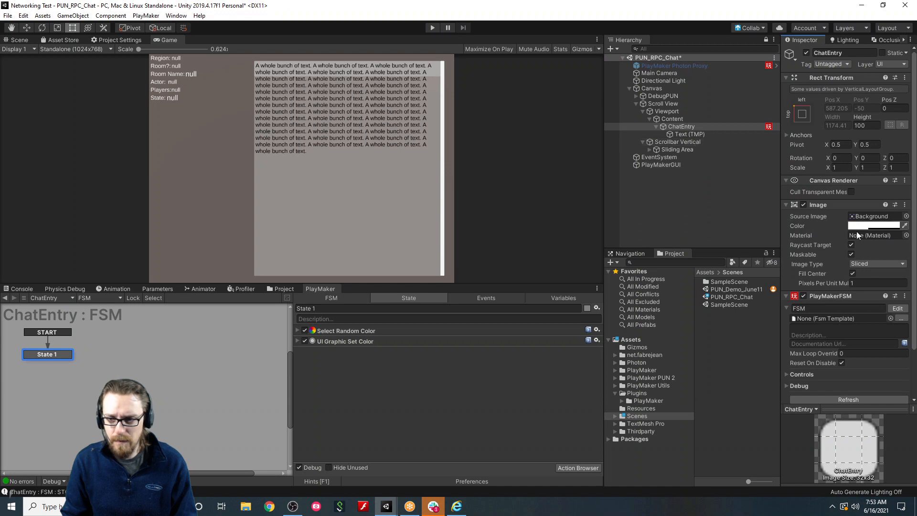
scroll(840, 325, "down", 3)
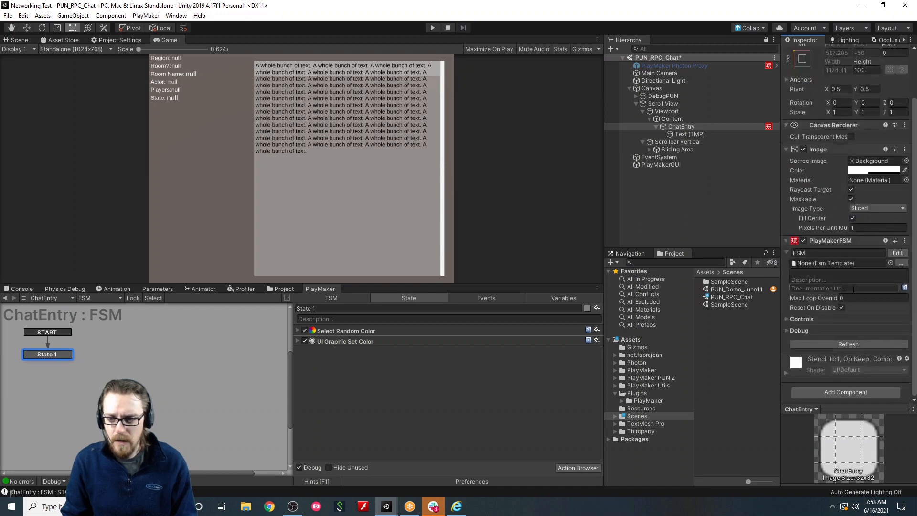
left_click(848, 389)
type("vertical")
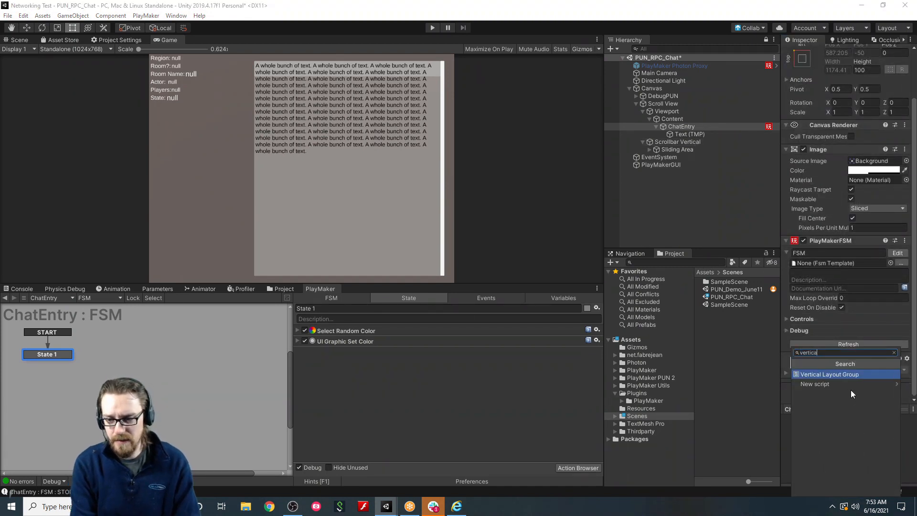
key("Return")
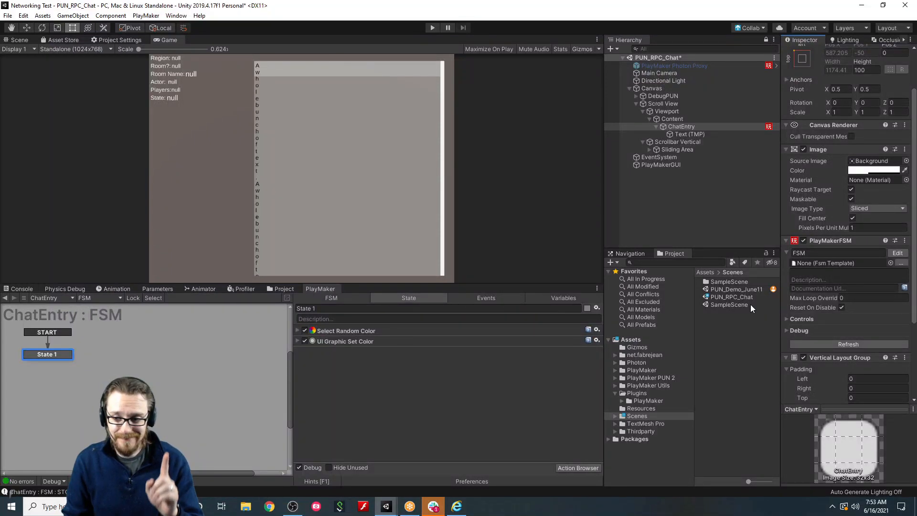
Enable Control Child Size for width and height in ChatEntry's Vertical Layout Group and check the text in the Scene view.
scroll(815, 311, "down", 6)
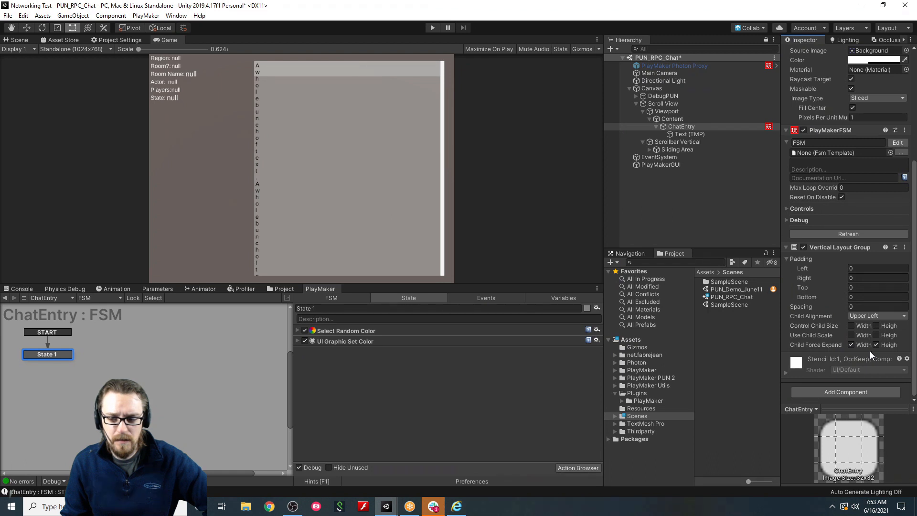
left_click(851, 325)
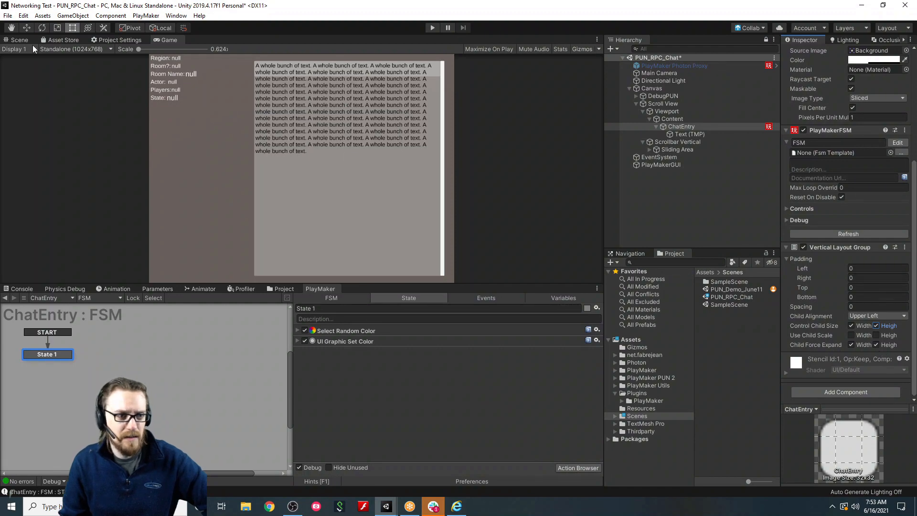
left_click(20, 40)
scroll(260, 139, "down", 5)
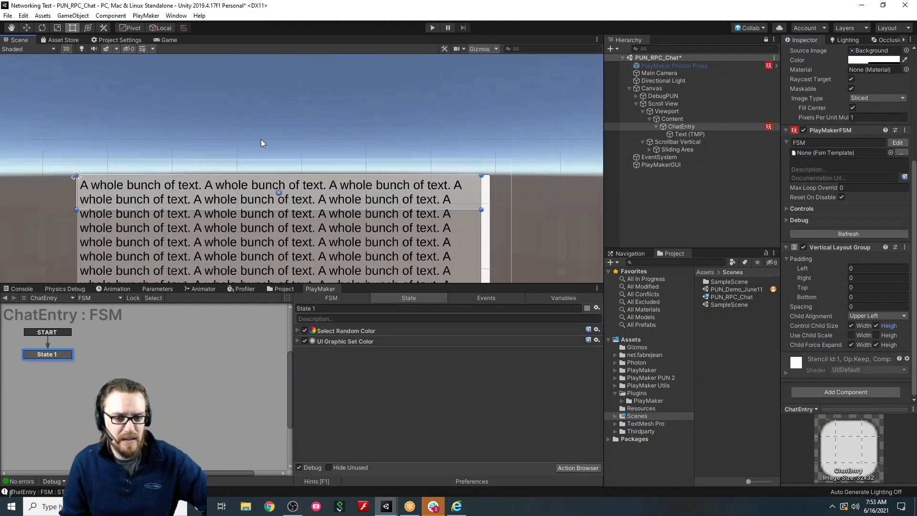
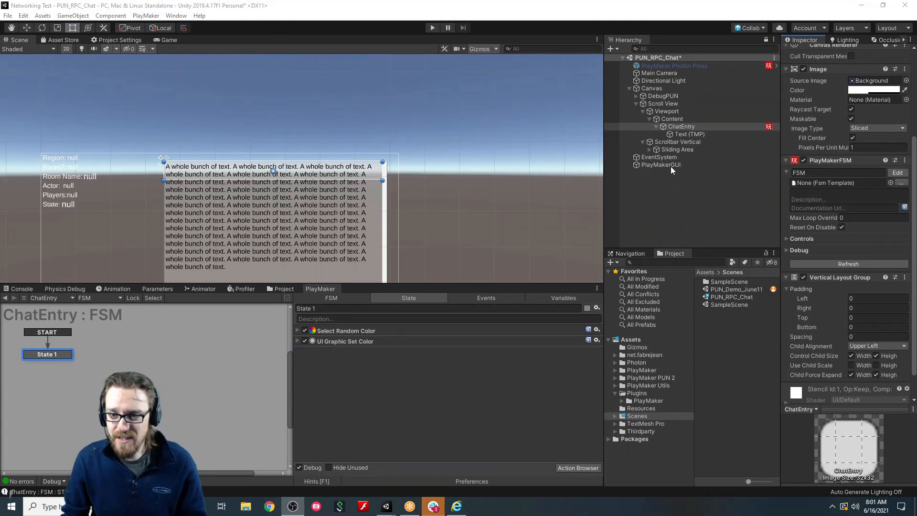
Try removing the Vertical Layout Group component from Content, and undo the removal.
left_click(673, 118)
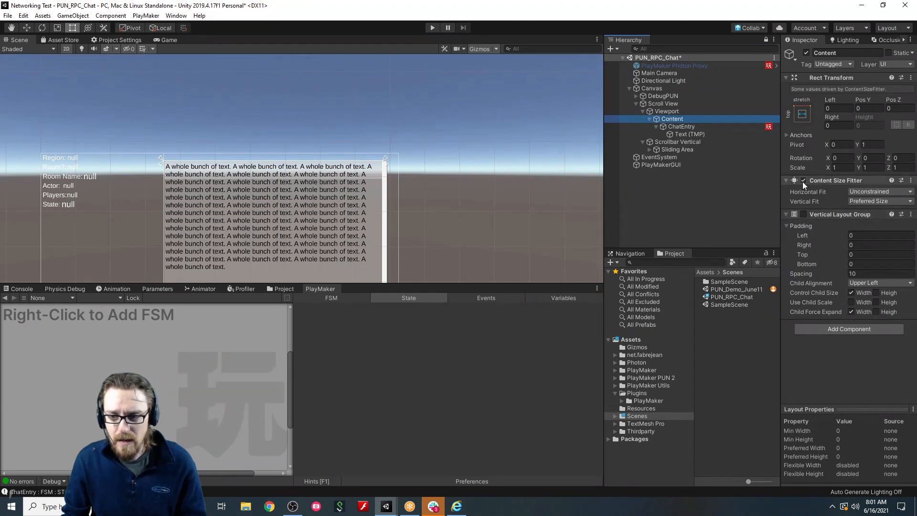
left_click(786, 215)
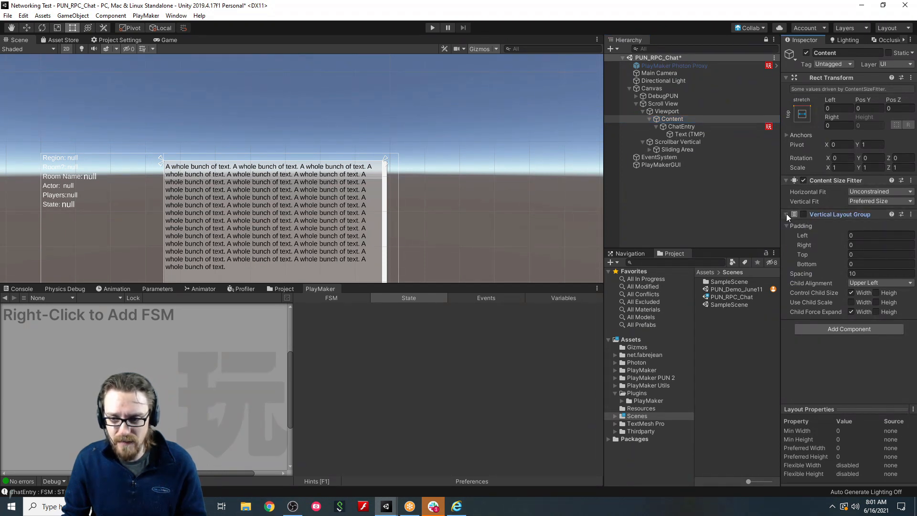
right_click(824, 213)
left_click(856, 233)
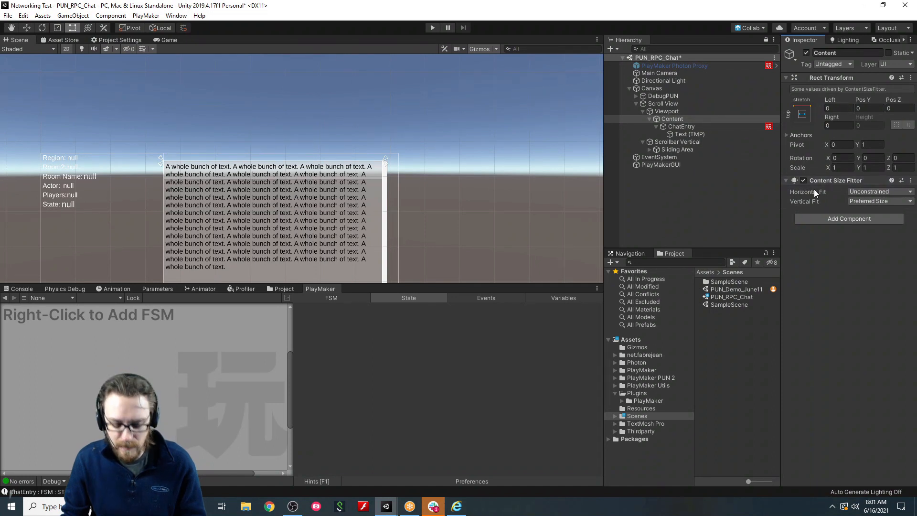
key("ctrl+z")
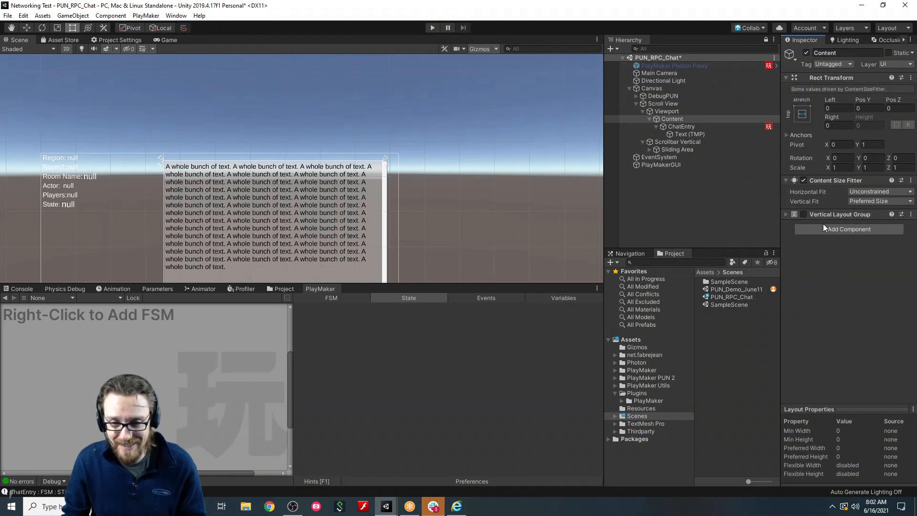
Enable Content's Vertical Layout Group and turn off its Control Child Size Width and Child Force Expand Width.
left_click(786, 214)
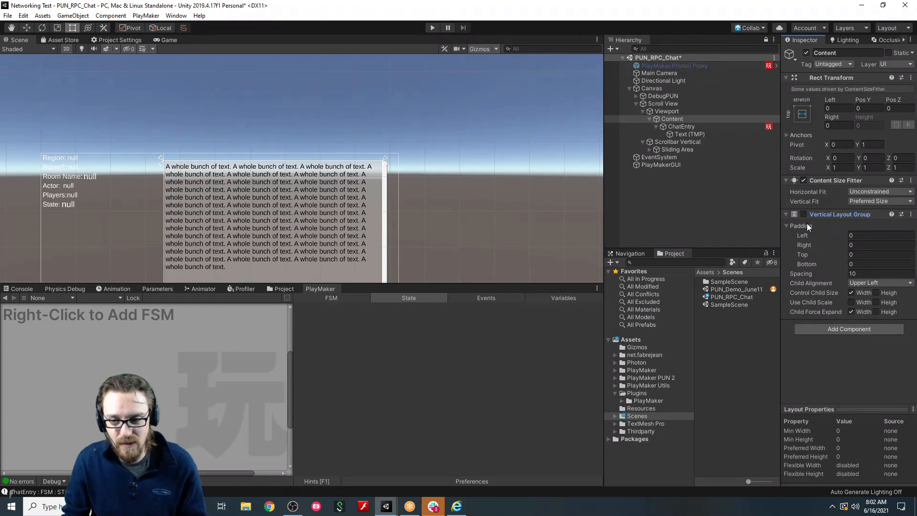
left_click(804, 214)
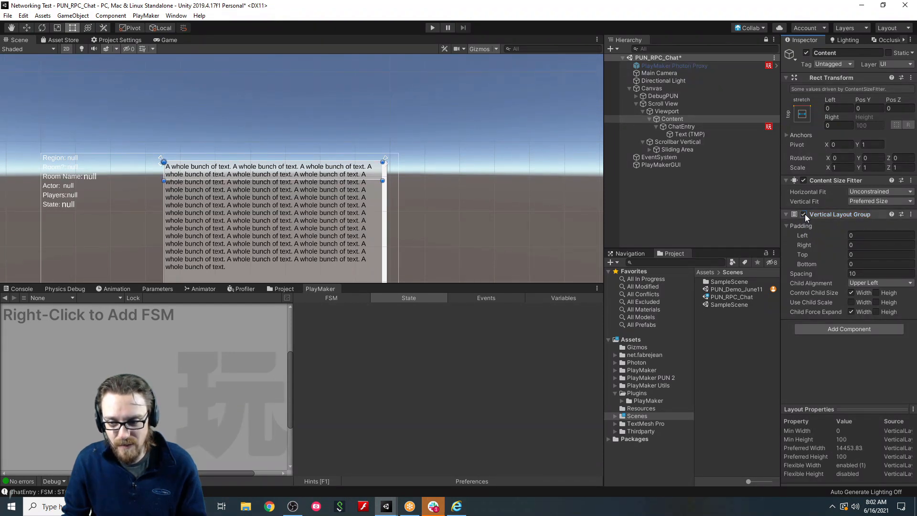
left_click(851, 293)
left_click(851, 311)
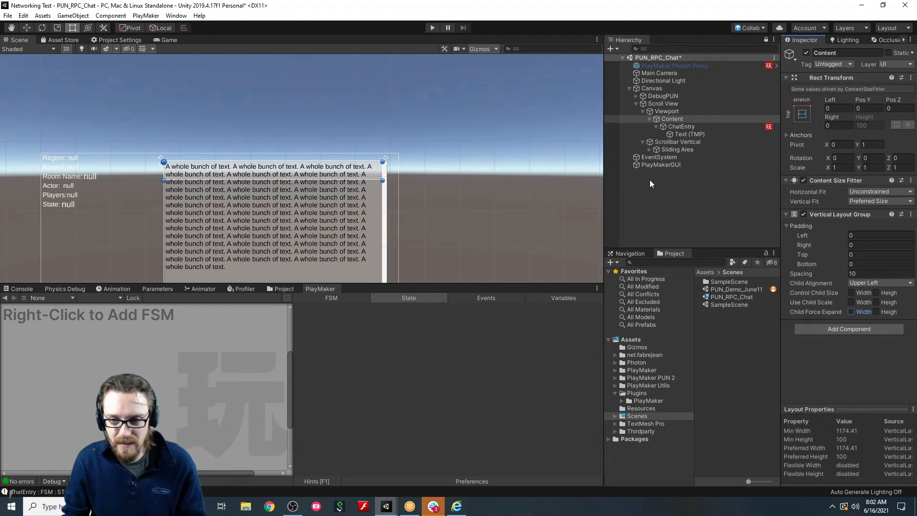
Add a Content Size Fitter component to ChatEntry and set its Vertical Fit to Preferred Size.
left_click(675, 128)
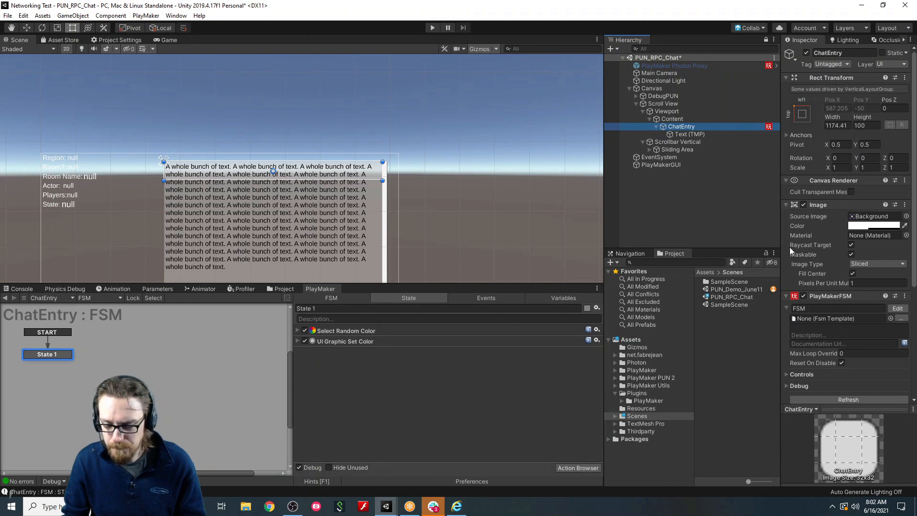
scroll(790, 250, "down", 5)
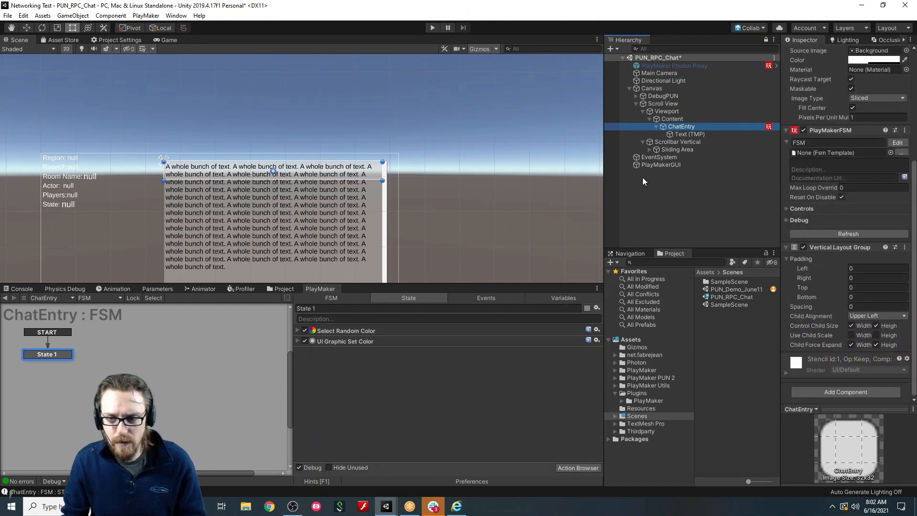
left_click(845, 391)
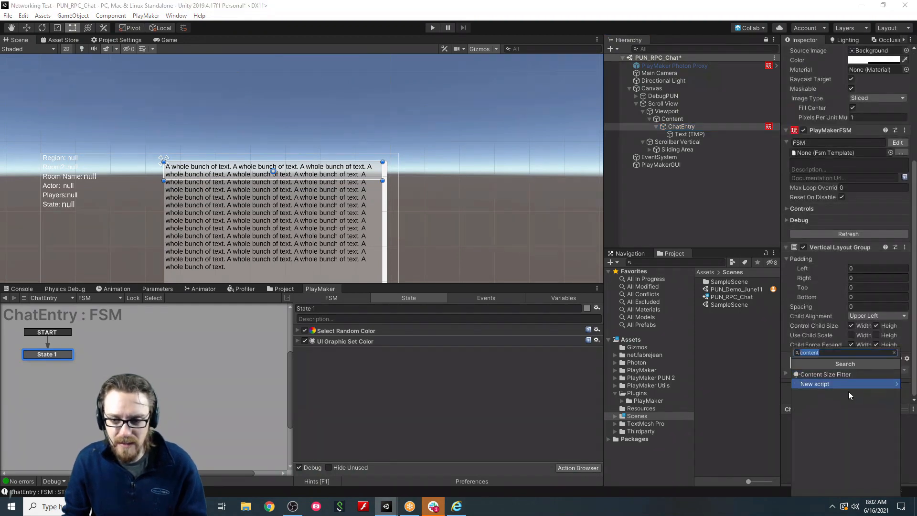
key("Up")
key("Return")
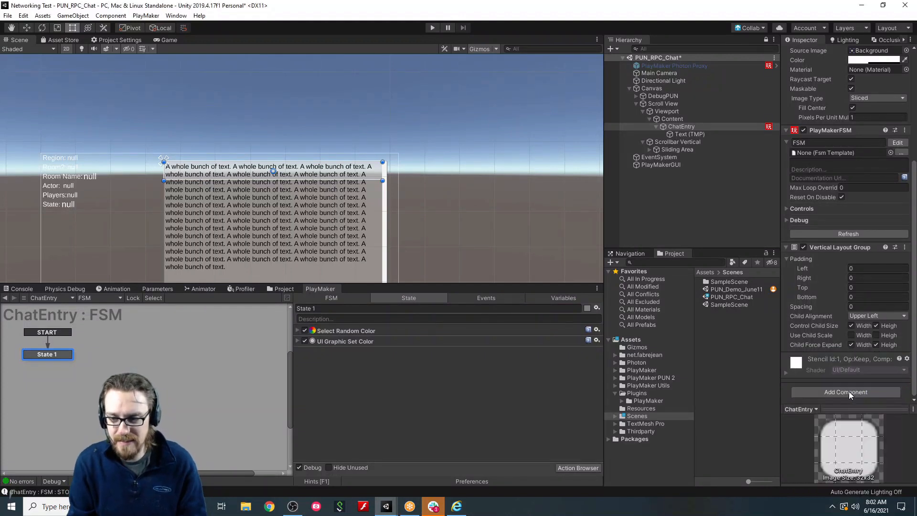
scroll(826, 313, "down", 3)
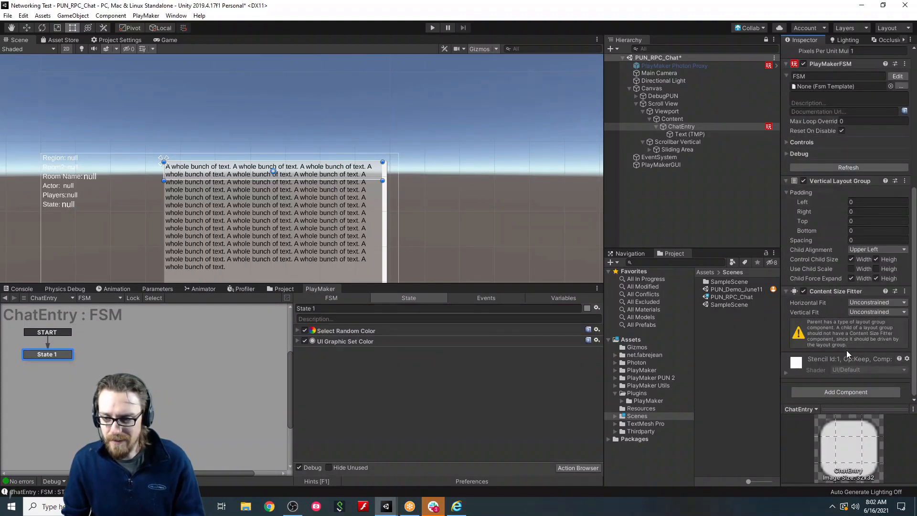
left_click(867, 311)
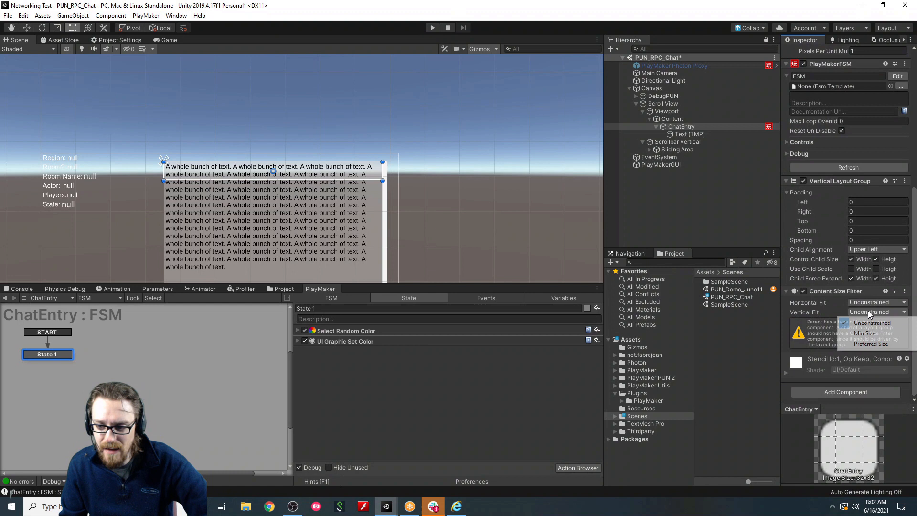
left_click(872, 343)
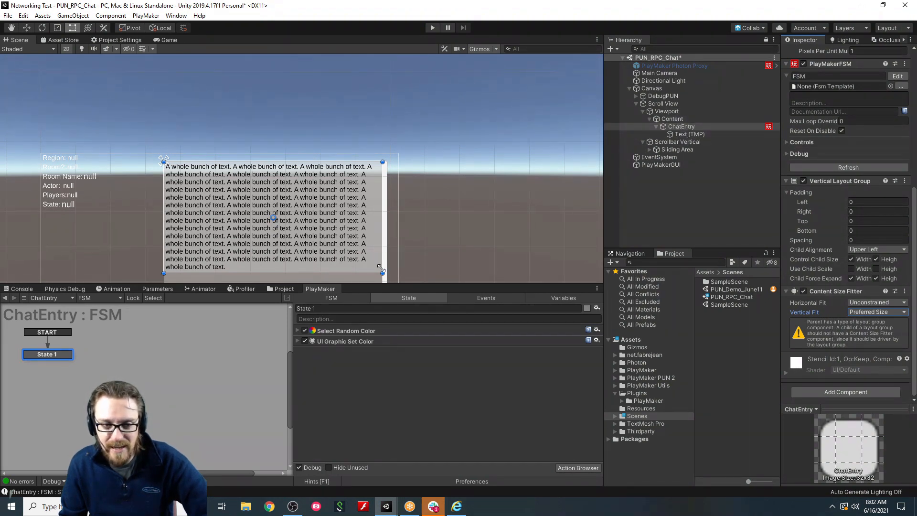
scroll(417, 187, "down", 1)
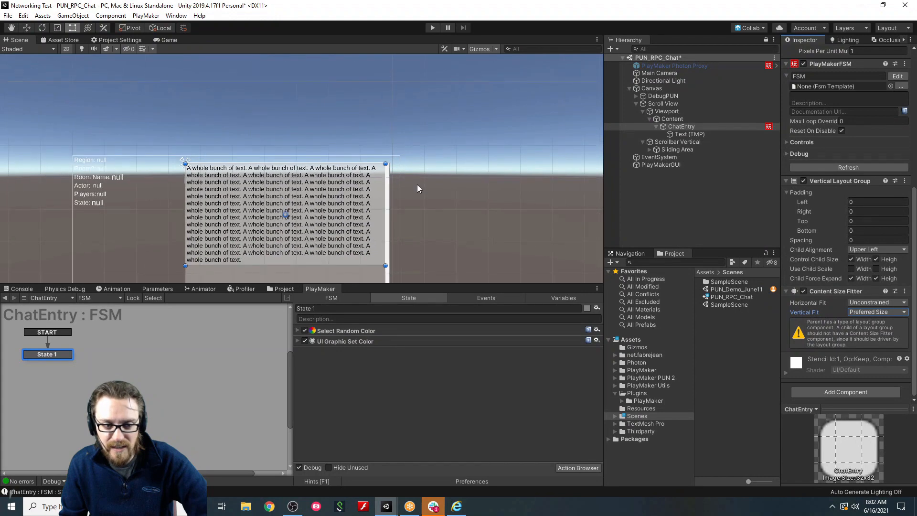
Try duplicating ChatEntry with the Game view showing, undo the duplicate, and redo the Preferred Size vertical fit undone along with it.
left_click(170, 40)
left_click(688, 126)
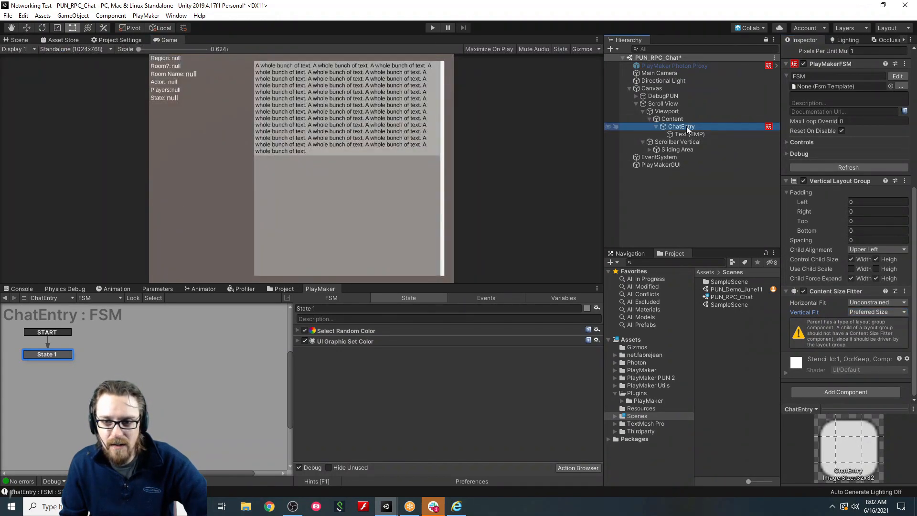
key("ctrl+d")
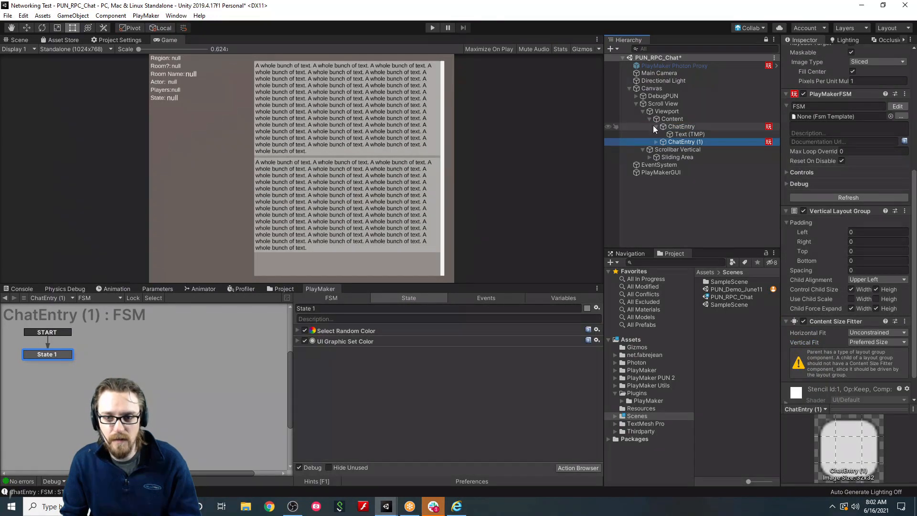
key("ctrl+z")
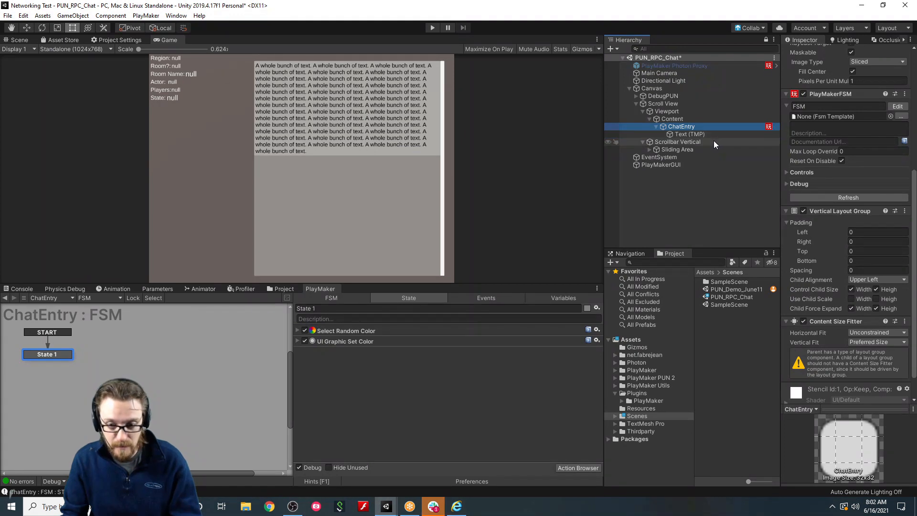
key("ctrl+z")
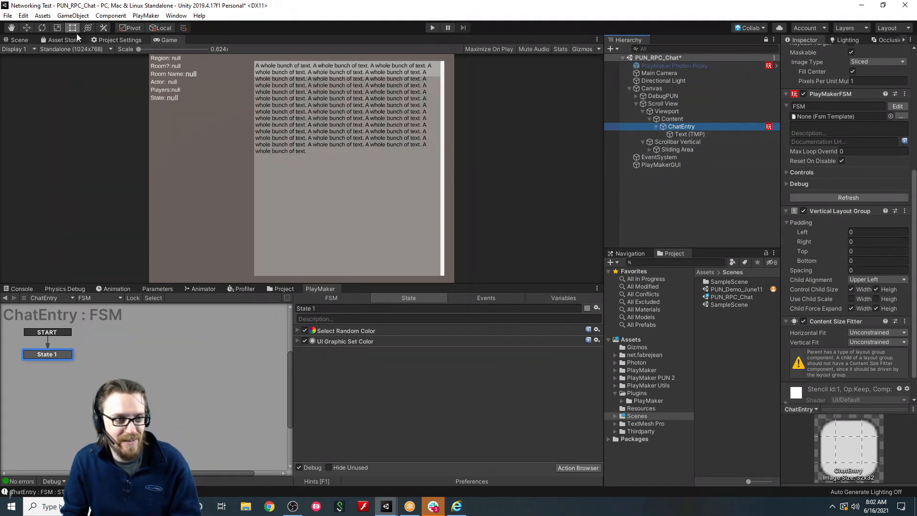
left_click(23, 16)
left_click(41, 37)
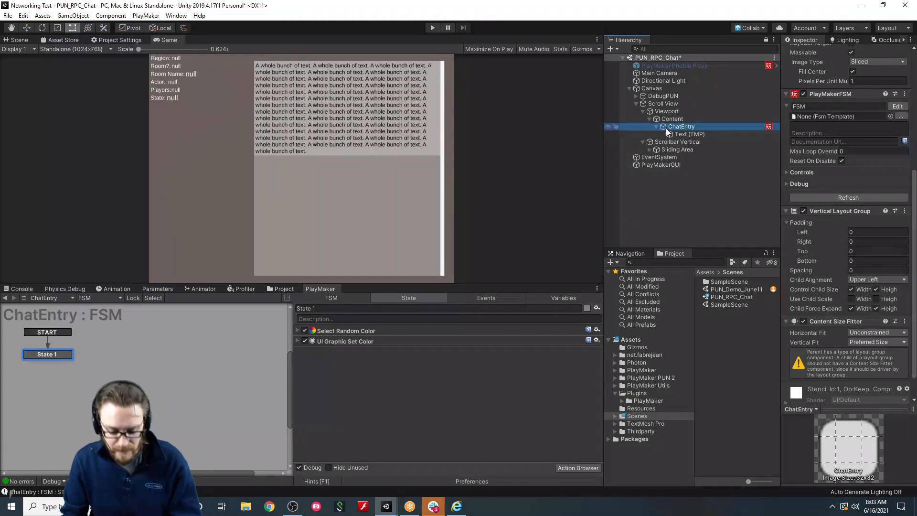
Test the scene in Play mode with a temporary duplicate of ChatEntry, and delete the duplicate after stopping.
key("ctrl+d")
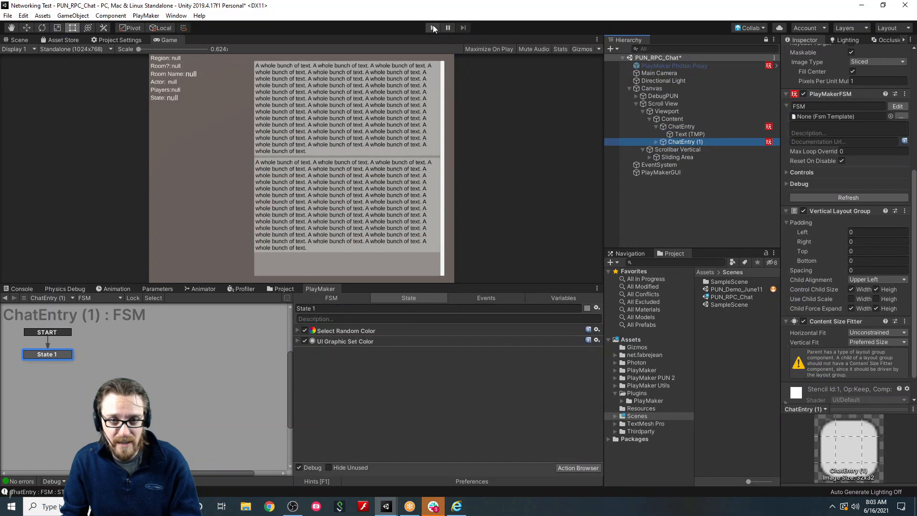
left_click(433, 28)
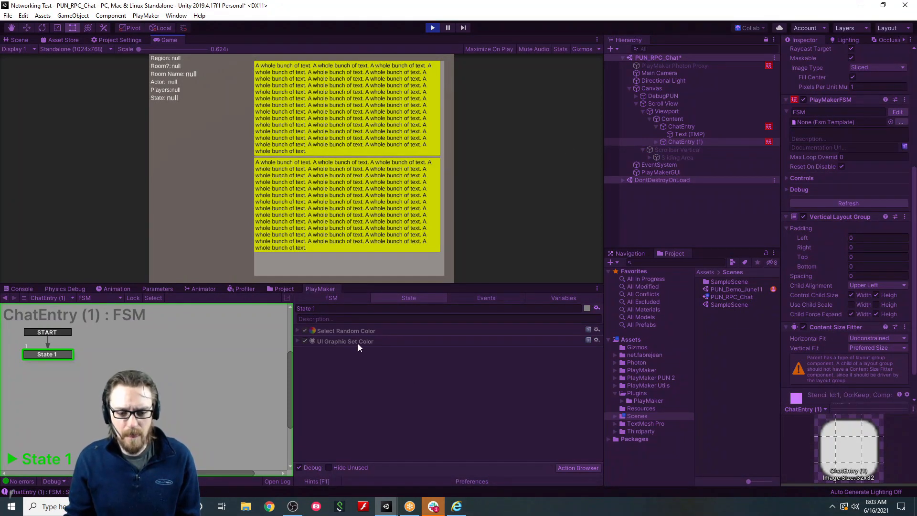
left_click(434, 27)
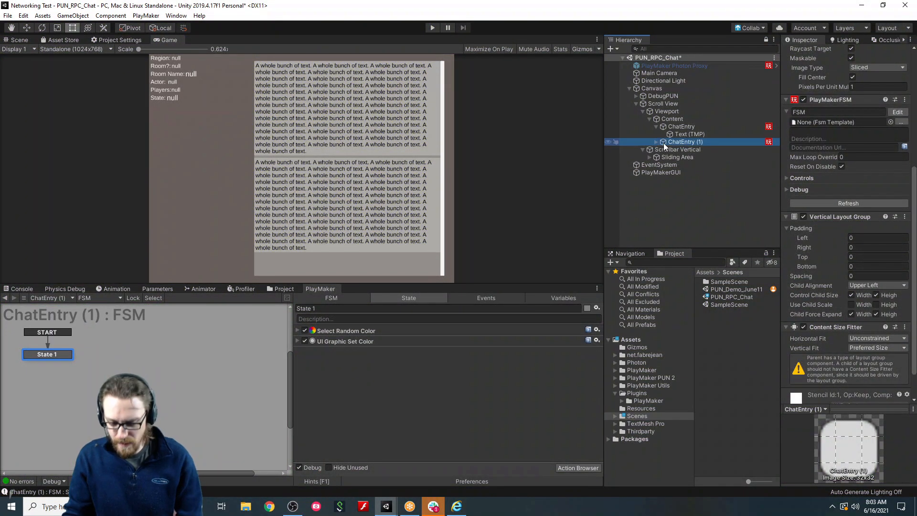
key("Delete")
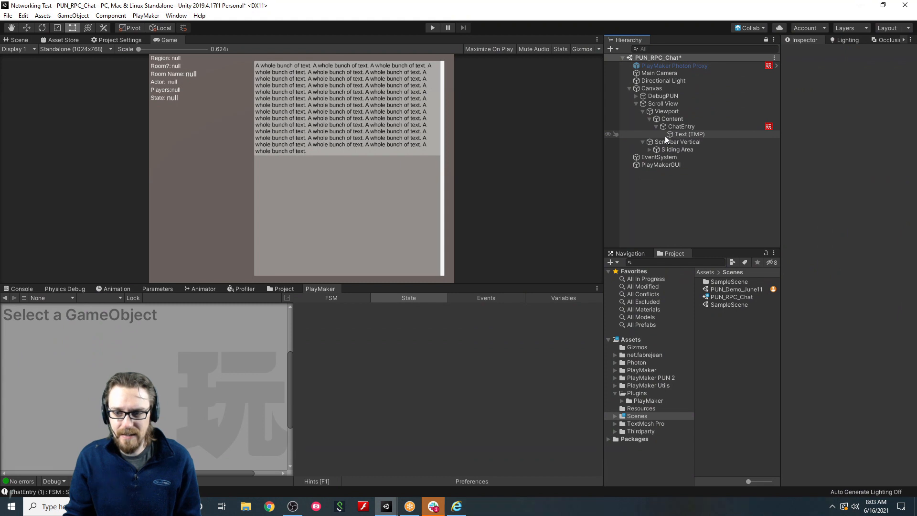
Clear all the sample text from ChatEntry's Text (TMP) object.
left_click(679, 134)
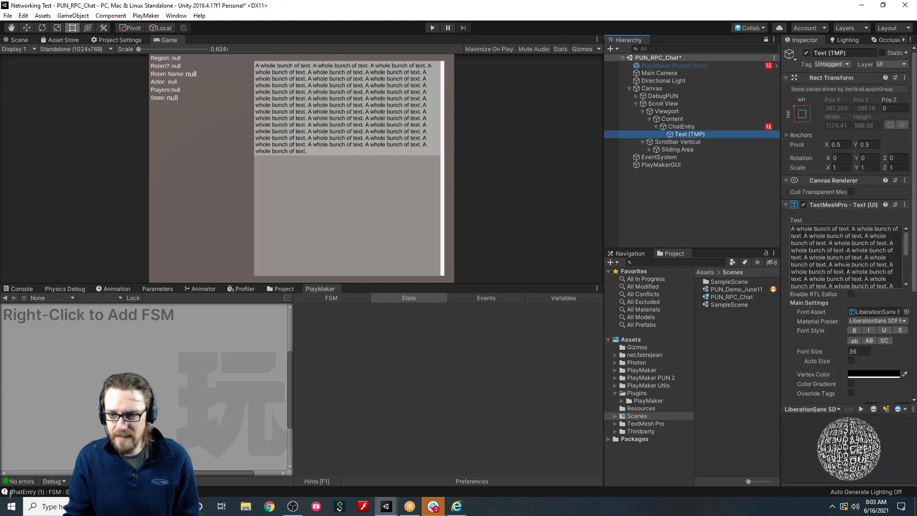
left_click(851, 262)
key("BackSpace")
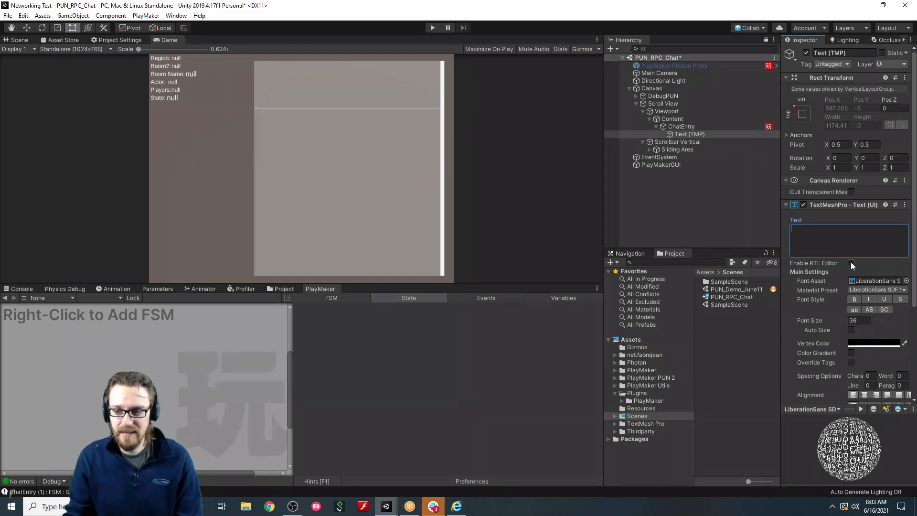
left_click(755, 208)
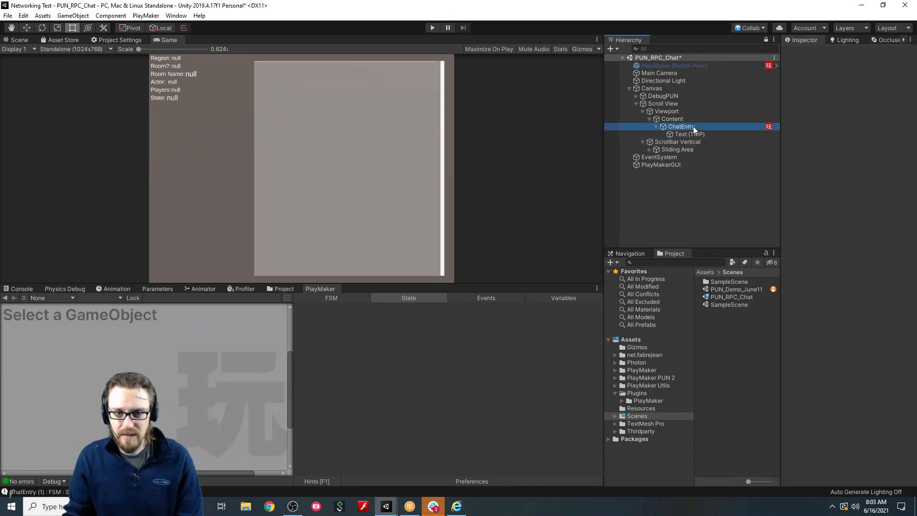
Rename the ChatEntry object under Content as ChatEntryPanel.
left_click(692, 126)
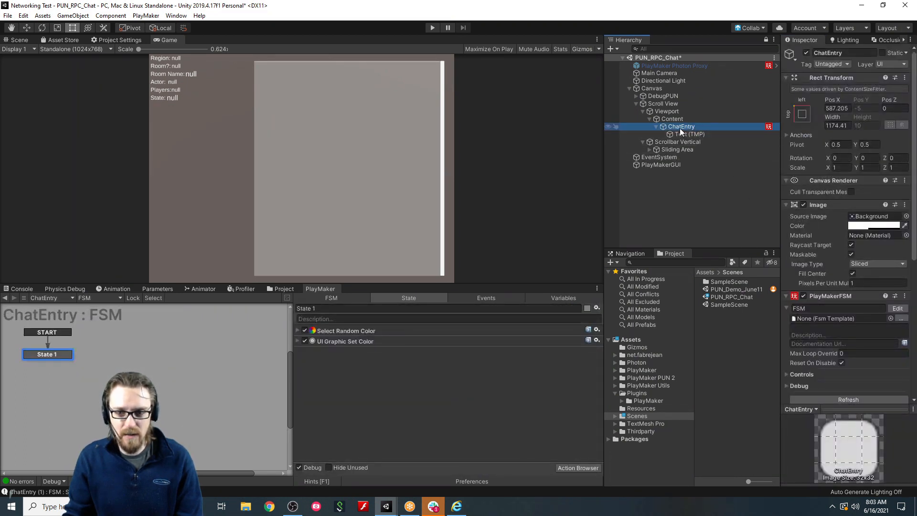
left_click(672, 120)
left_click(688, 126)
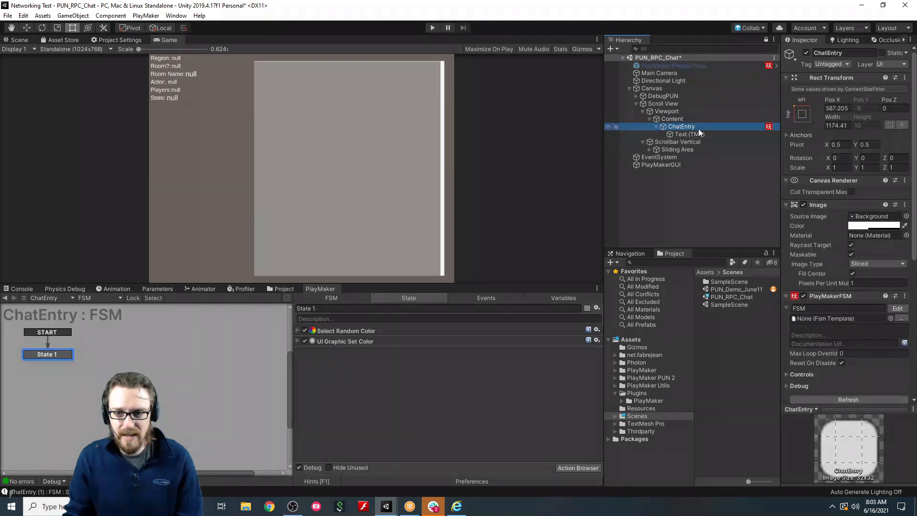
left_click(698, 128)
type("Panel")
key("Return")
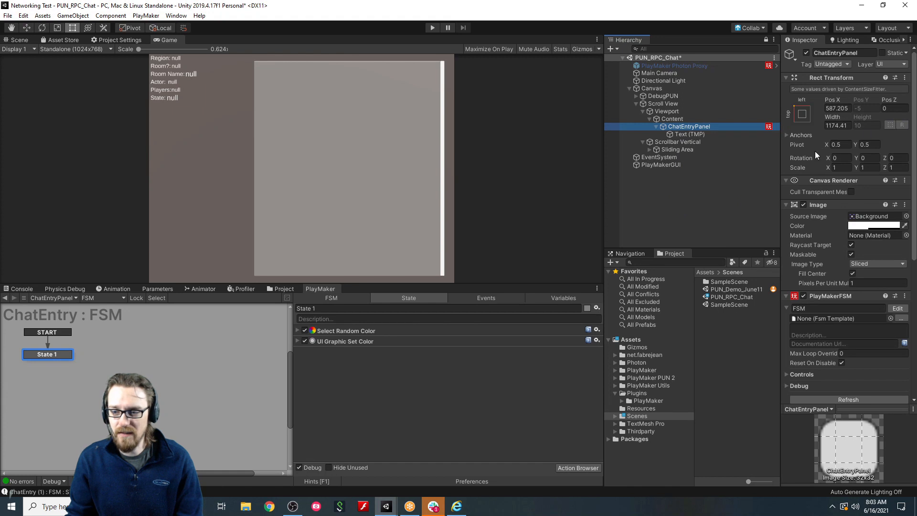
Try the text "Hello" in ChatEntryPanel's Text (TMP) to test the panel's resizing, and clear it again.
left_click(687, 134)
left_click(847, 237)
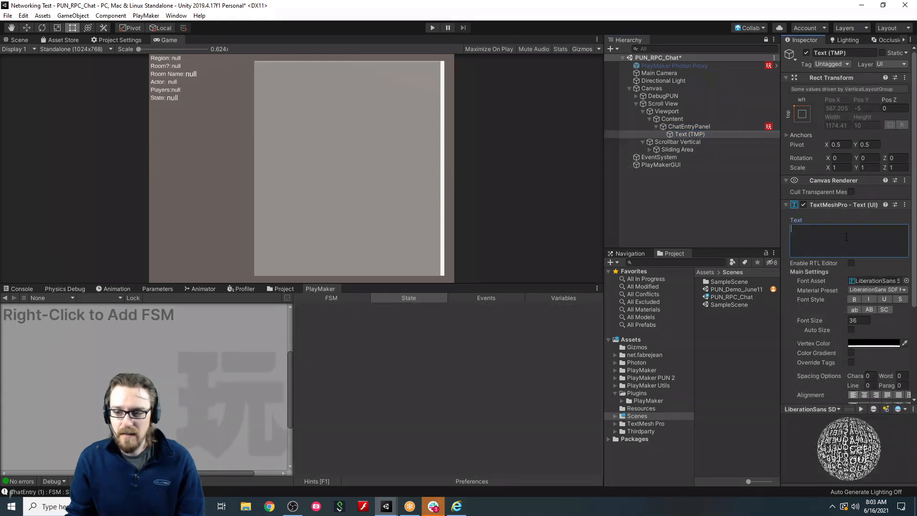
type("Hello")
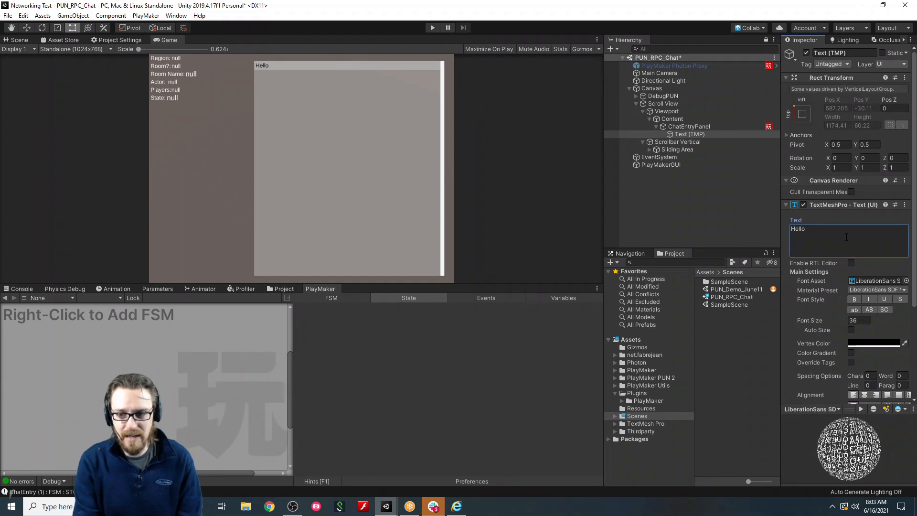
key("BackSpace")
key("BackSpace")
key("BackSpace")
key("BackSpace")
key("BackSpace")
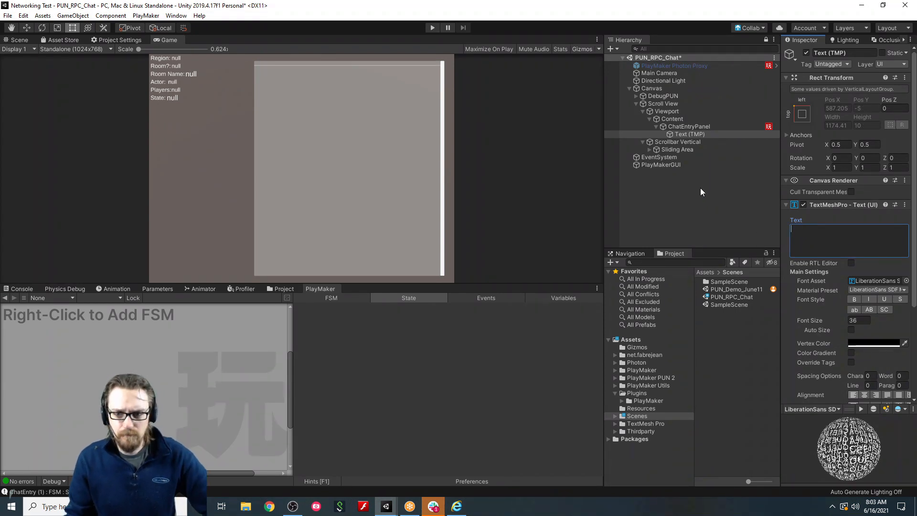
Save ChatEntryPanel as a prefab in the project's Assets/Resources folder.
left_click(656, 126)
left_click(682, 126)
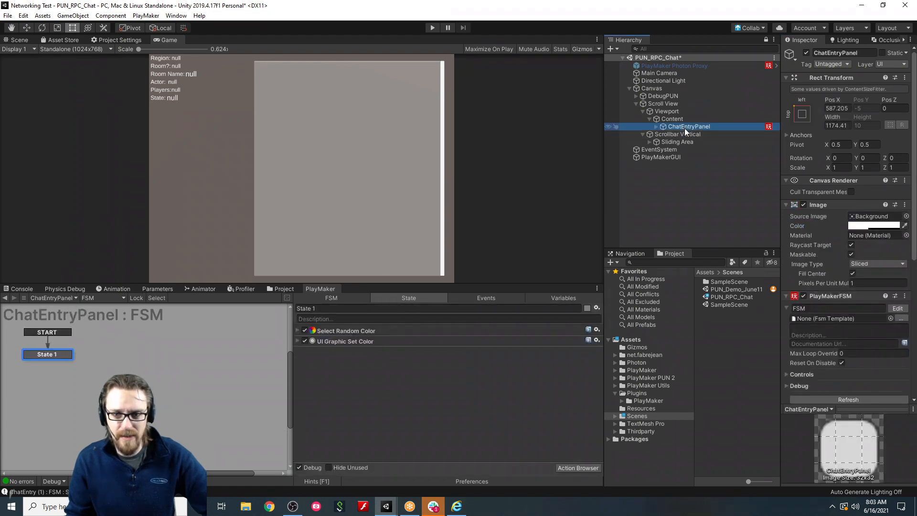
left_click(274, 288)
left_click(34, 436)
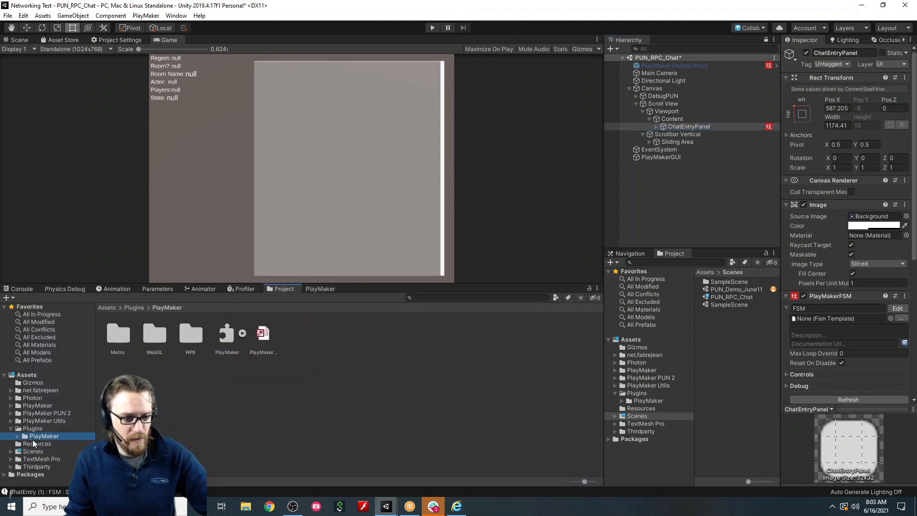
left_click(41, 443)
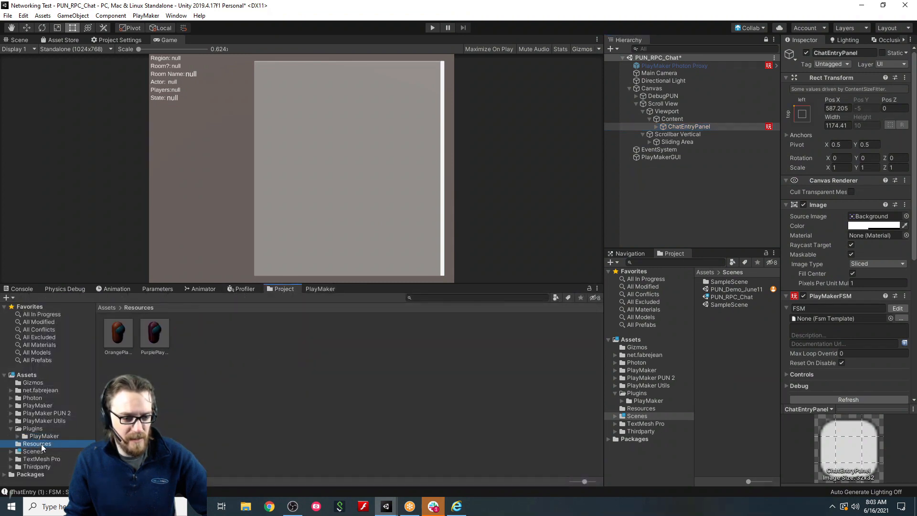
left_click(694, 126)
left_click_drag(694, 126, 322, 339)
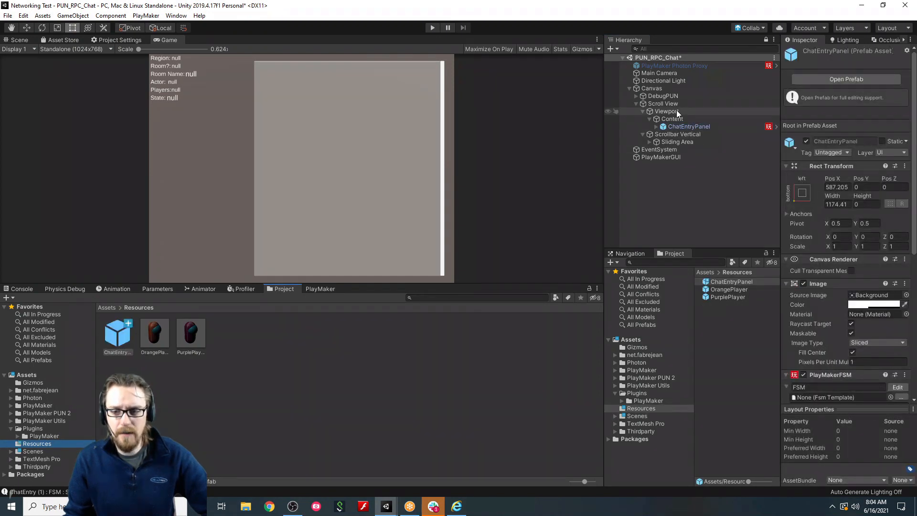
Delete the ChatEntryPanel instance from Content in the scene and collapse the Scroll View hierarchy.
left_click(665, 128)
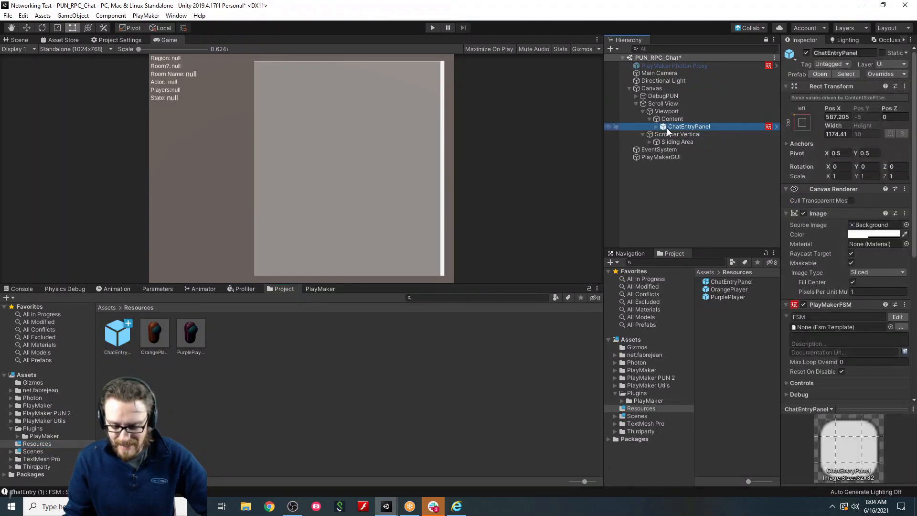
key("Delete")
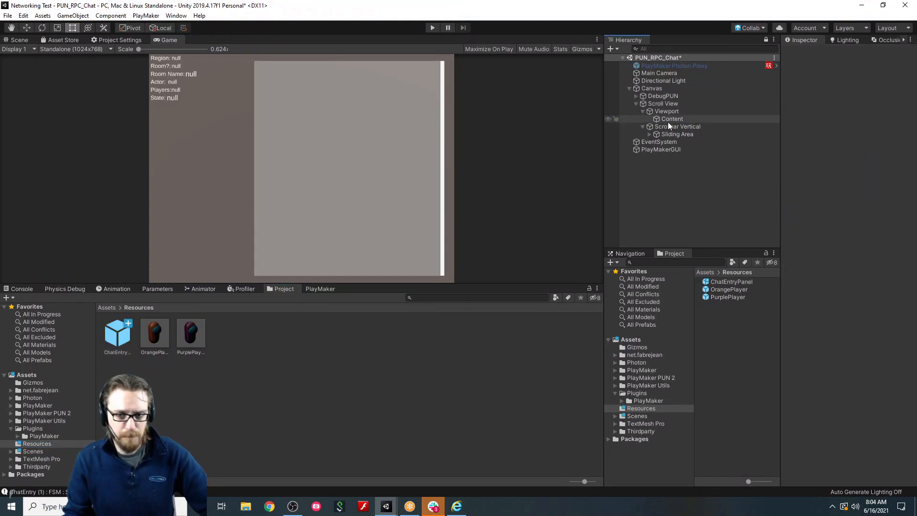
left_click(636, 104)
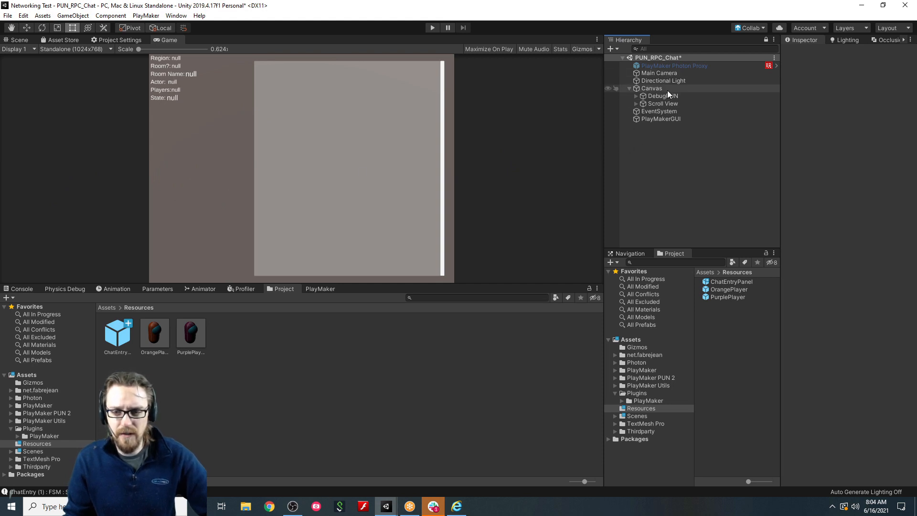
Reduce the Scroll View's height to about 1230.58.
left_click(661, 103)
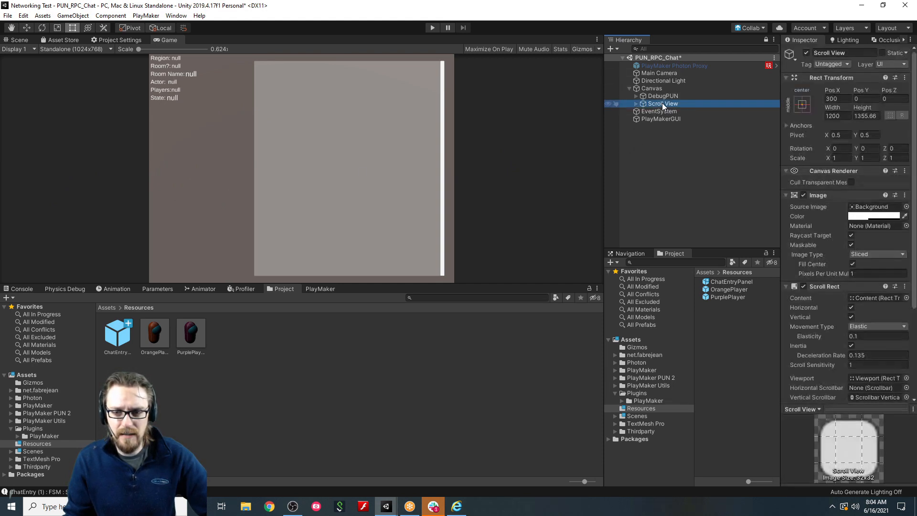
left_click_drag(863, 108, 810, 128)
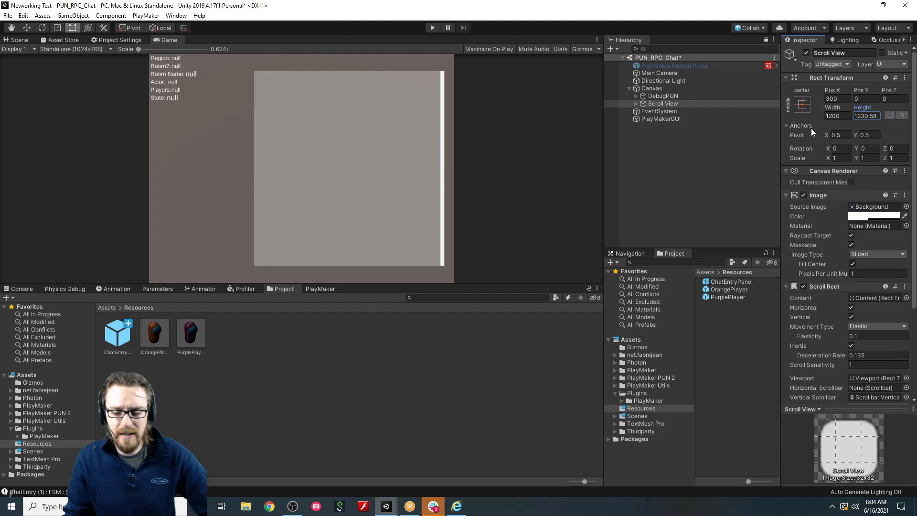
Raise the Scroll View on the canvas to Pos Y 61.
left_click(857, 89)
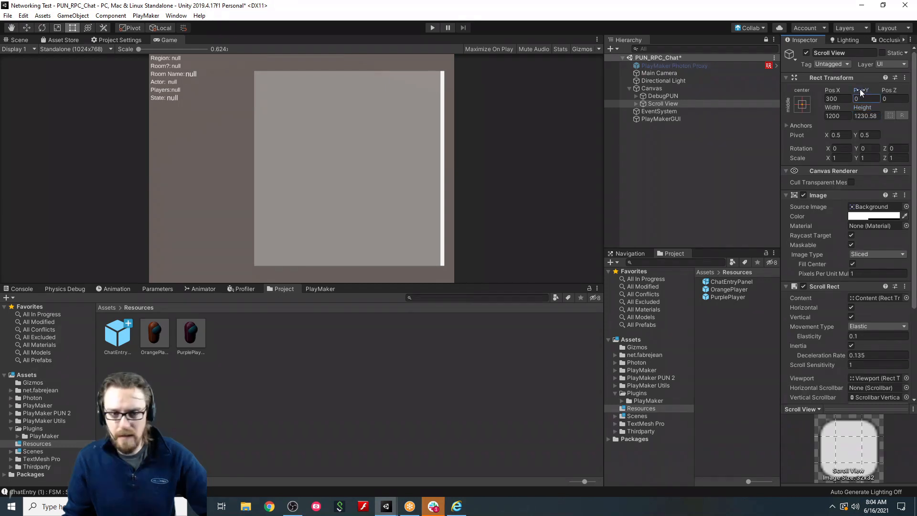
left_click_drag(859, 89, 885, 89)
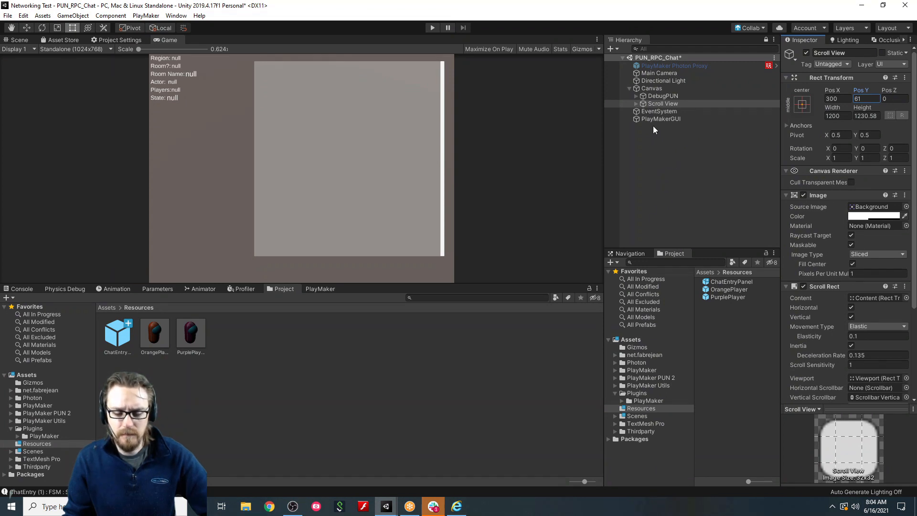
Add a TextMeshPro input field as a child of Canvas.
left_click(649, 88)
right_click(649, 88)
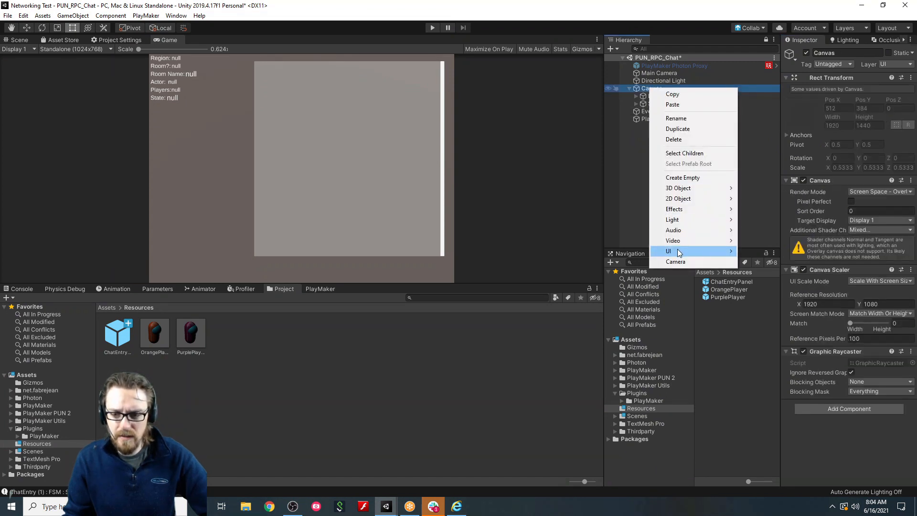
mouse_move(678, 251)
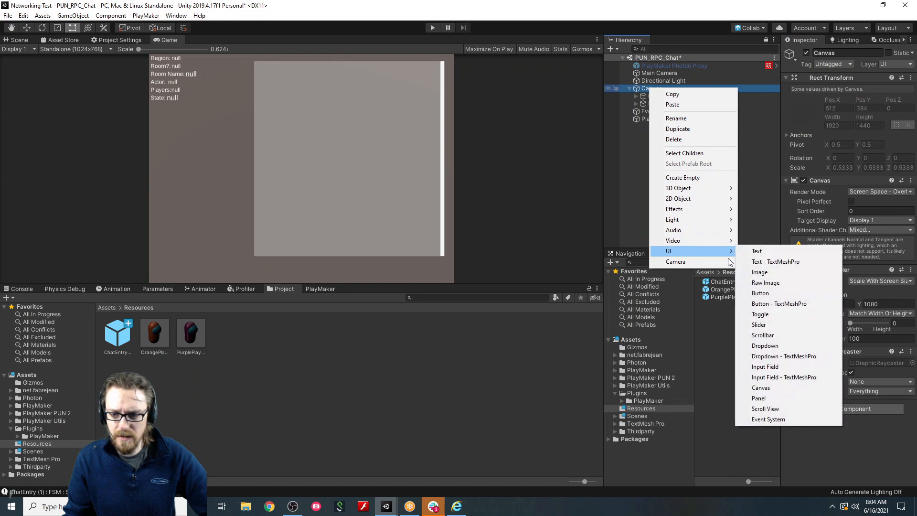
left_click(810, 377)
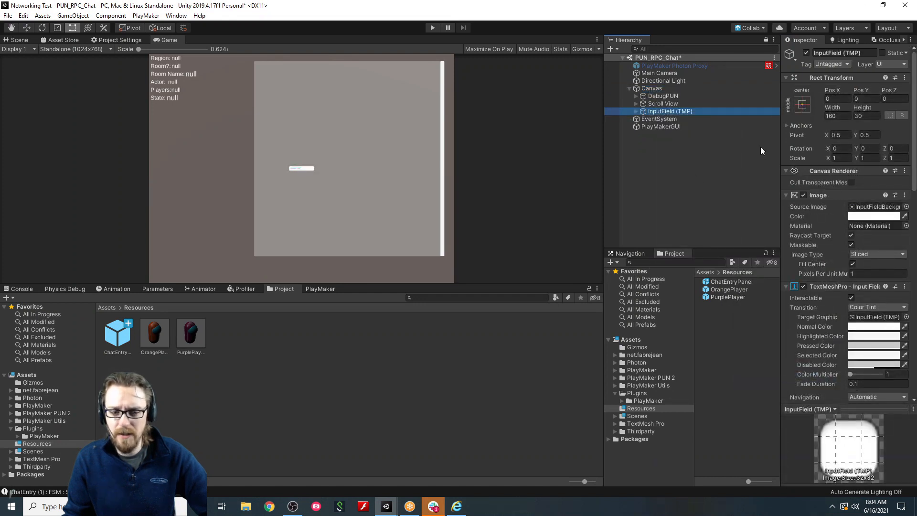
Try anchoring the input field with the top stretch preset and lowering it to Pos Y -1334.
left_click(803, 104)
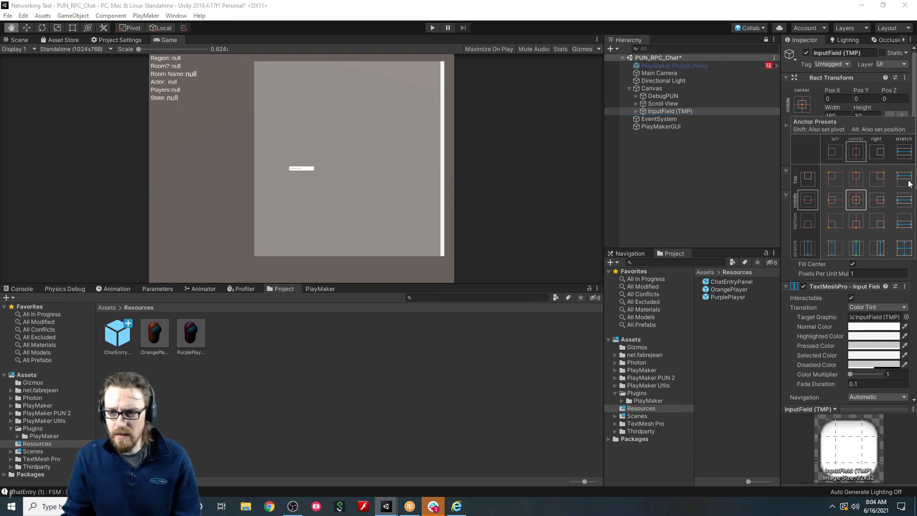
left_click(903, 177)
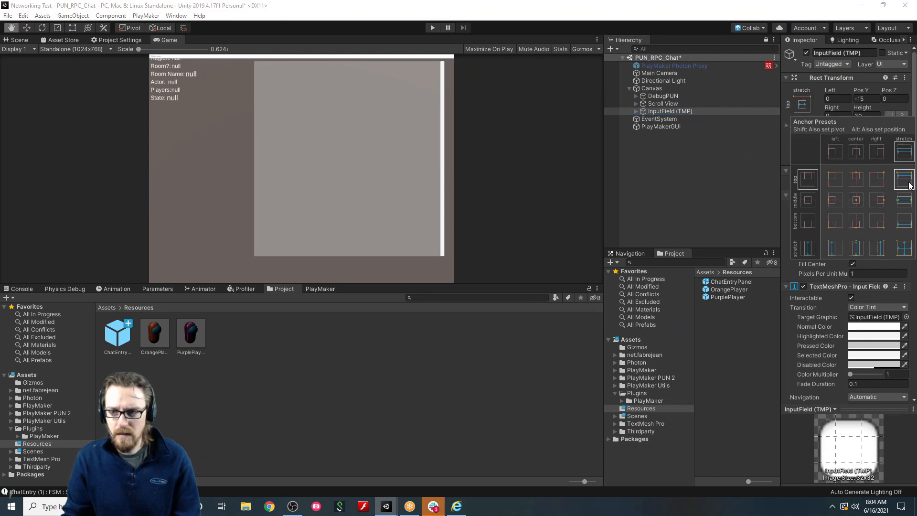
left_click(862, 86)
left_click_drag(858, 90, 909, 225)
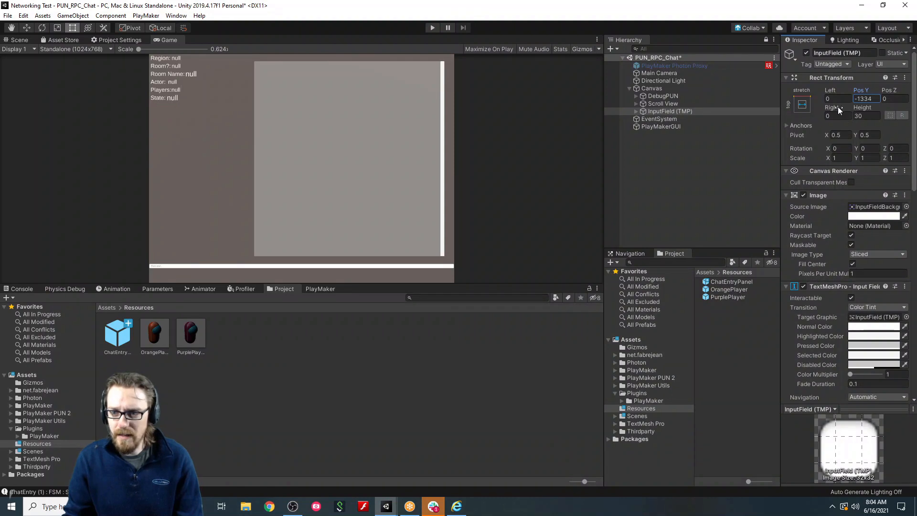
Anchor and position the input field at middle center, reduce its width to about 1673.8 and set its height to 60.
left_click(802, 106)
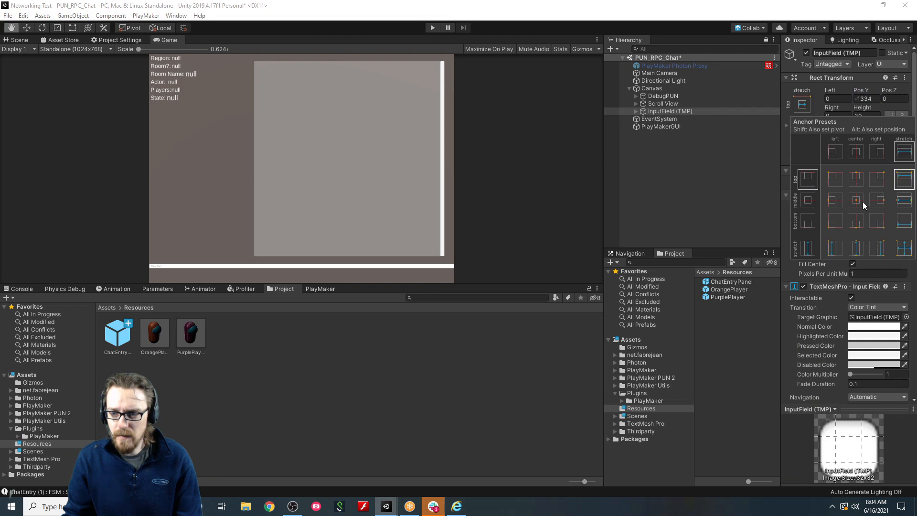
left_click(854, 201, "alt")
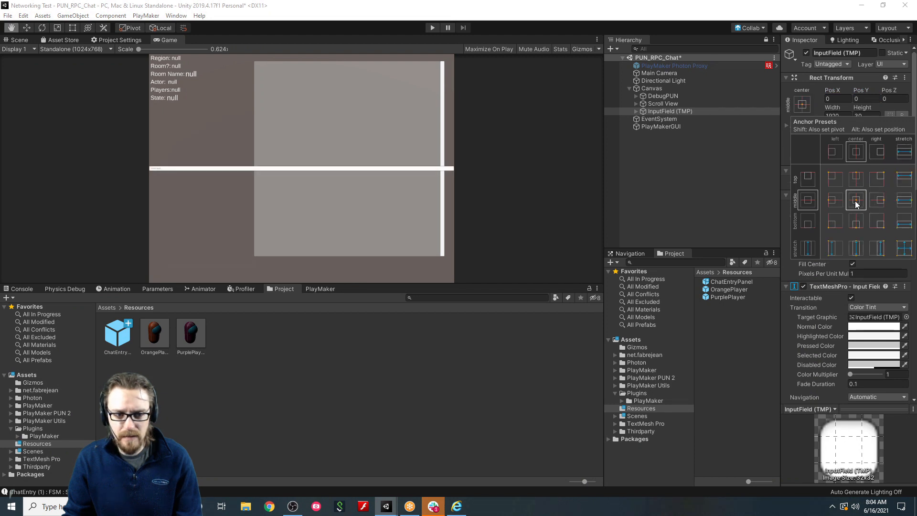
left_click(820, 107)
left_click_drag(834, 105, 725, 130)
left_click(879, 115)
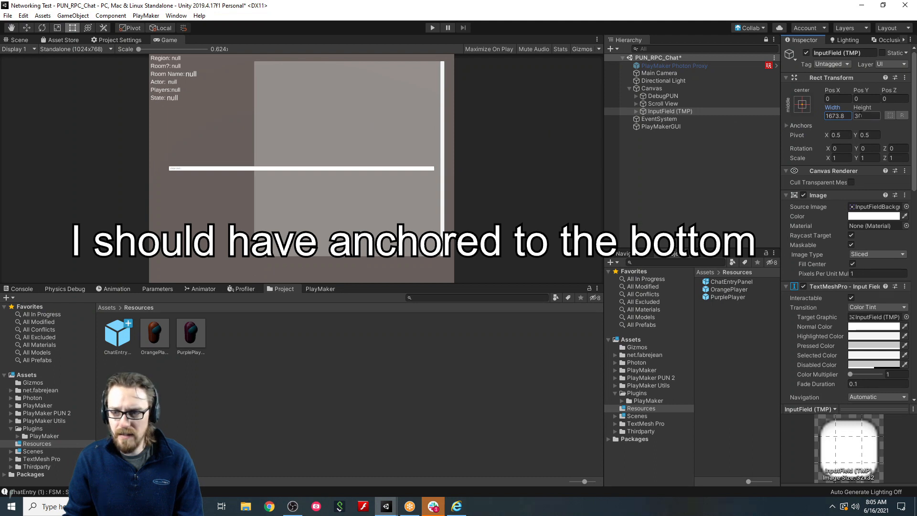
type("60")
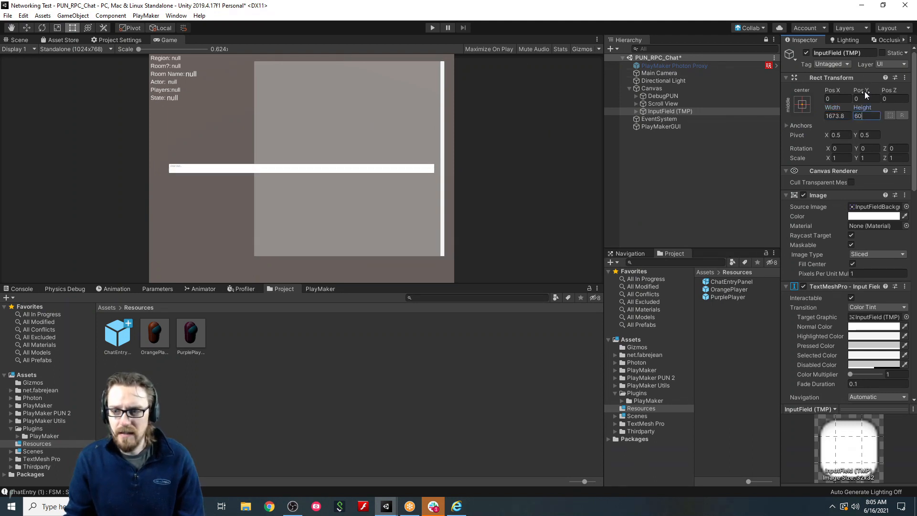
Move the input field below the Scroll View to about Pos X -105.2 and Pos Y -635.04.
left_click_drag(864, 91, 630, 103)
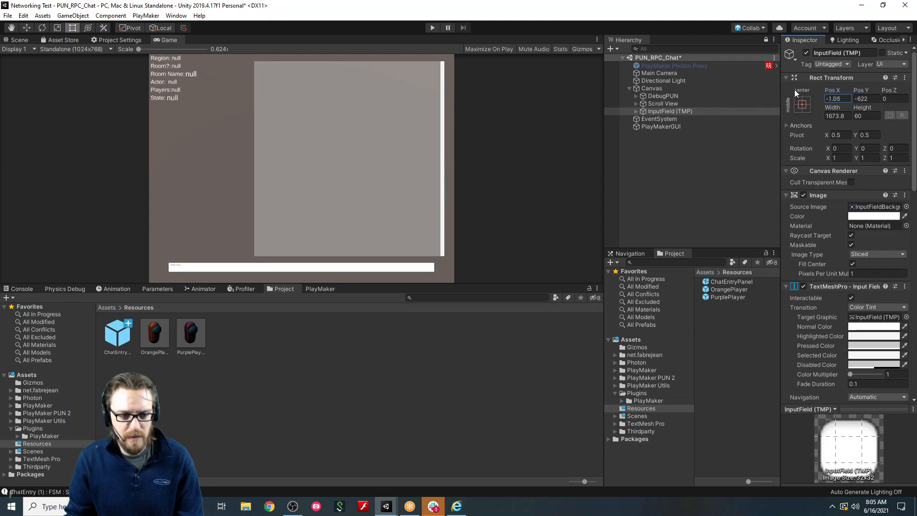
left_click_drag(794, 90, 840, 150)
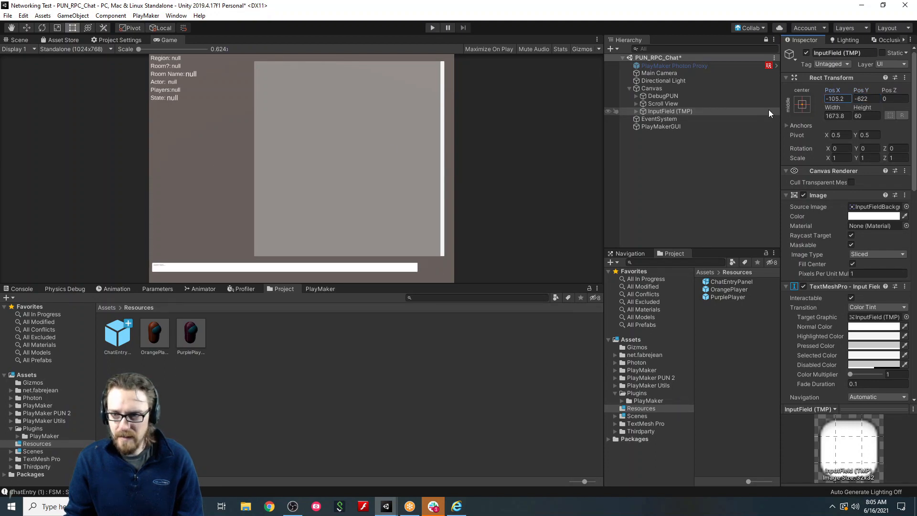
left_click_drag(859, 96, 649, 101)
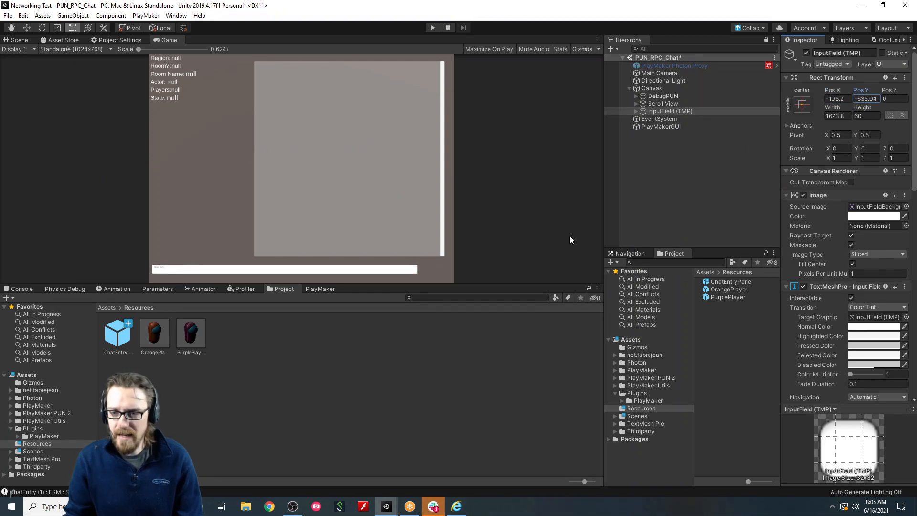
Rename the InputField (TMP) object as ChatInput.
left_click(647, 112)
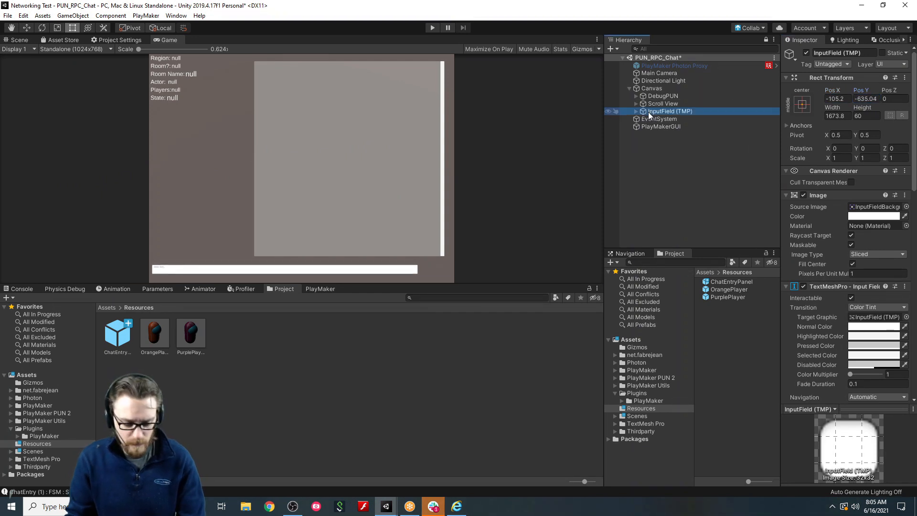
type("ChatInp")
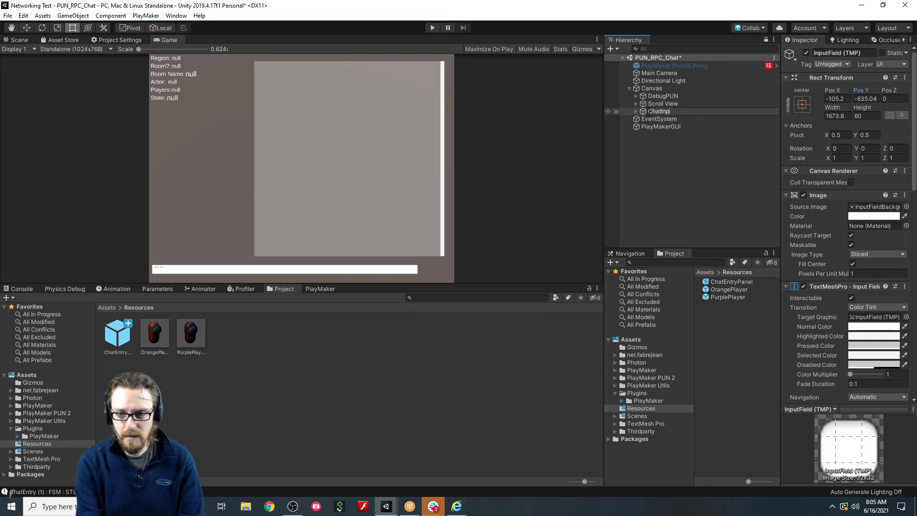
type("ut")
key("Return")
Set the font size of ChatInput's Placeholder to 24 and align it vertically to the middle.
left_click(636, 111)
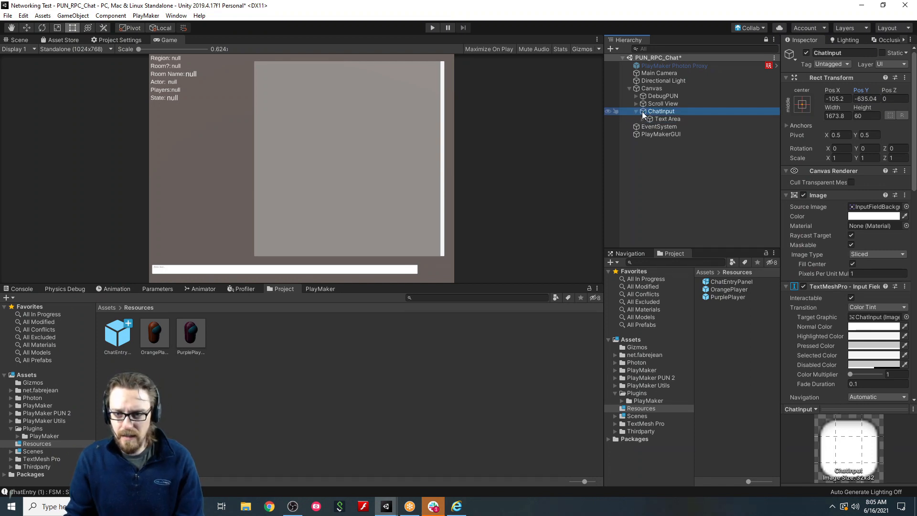
left_click(665, 118)
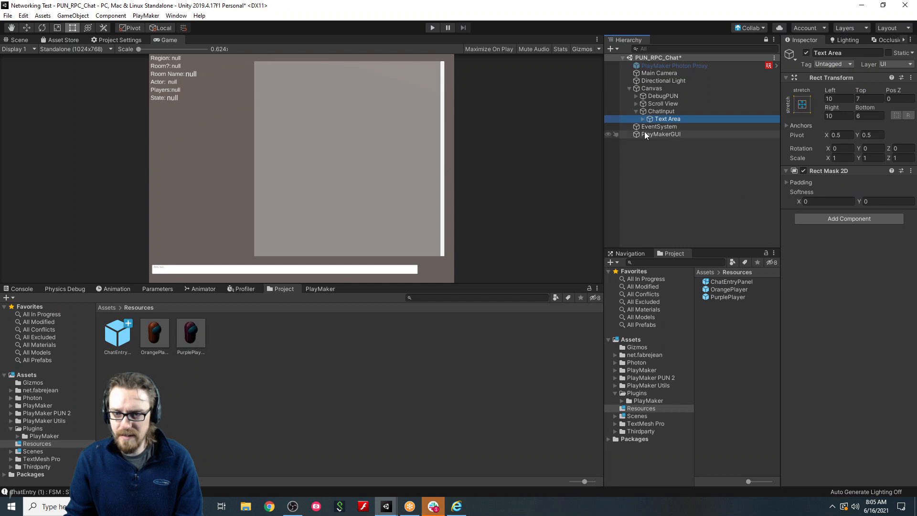
left_click(642, 119)
left_click(671, 127)
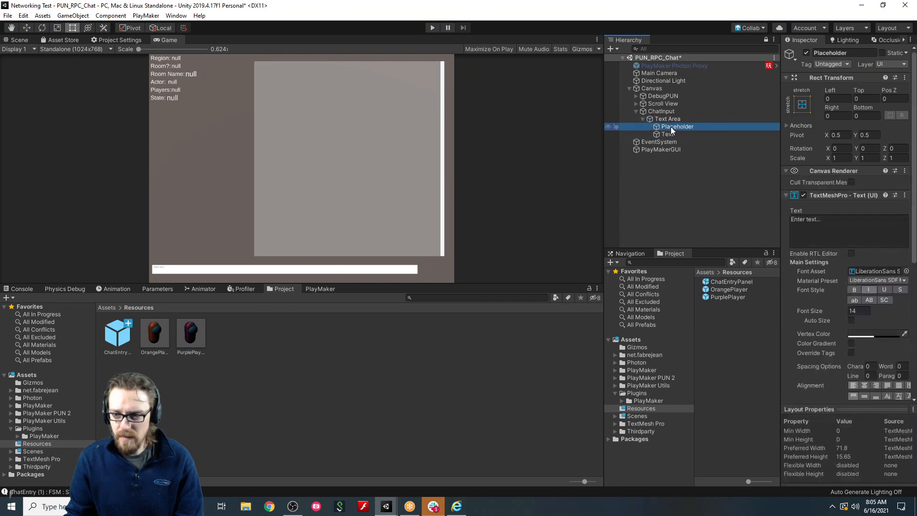
left_click(858, 311)
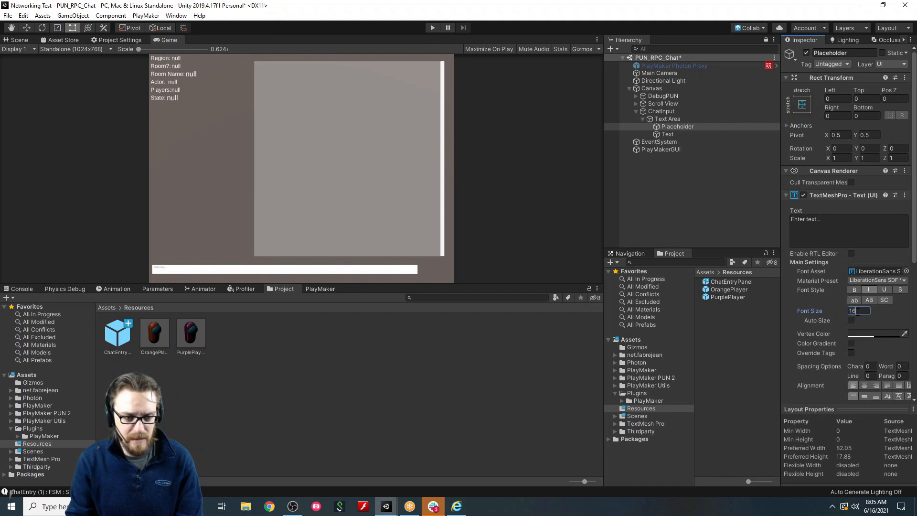
type("16")
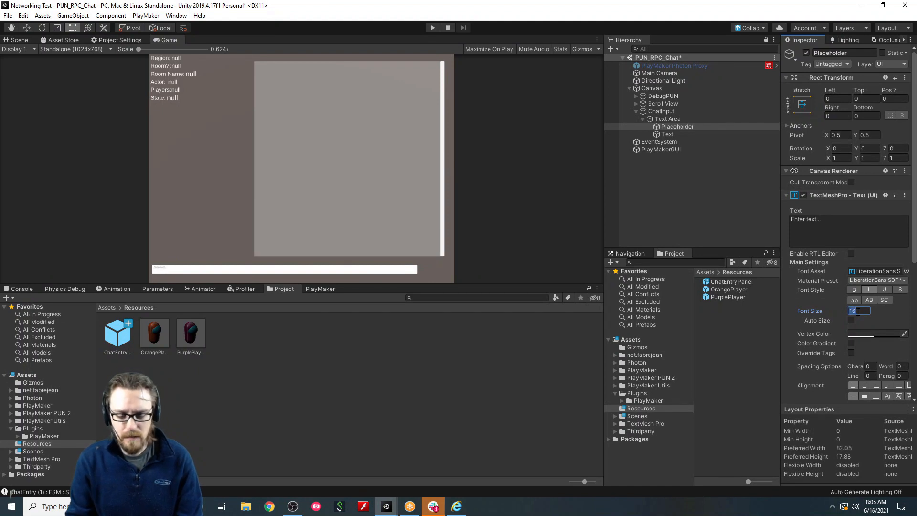
type("24")
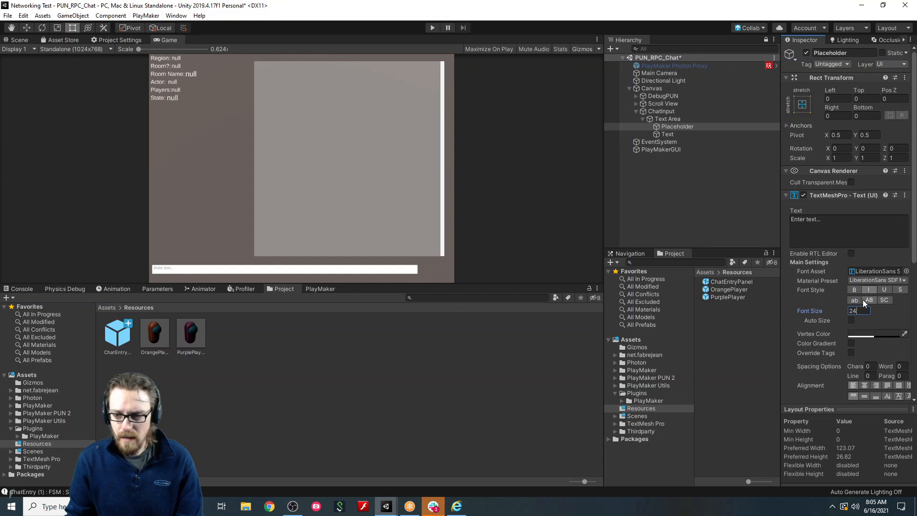
key("Return")
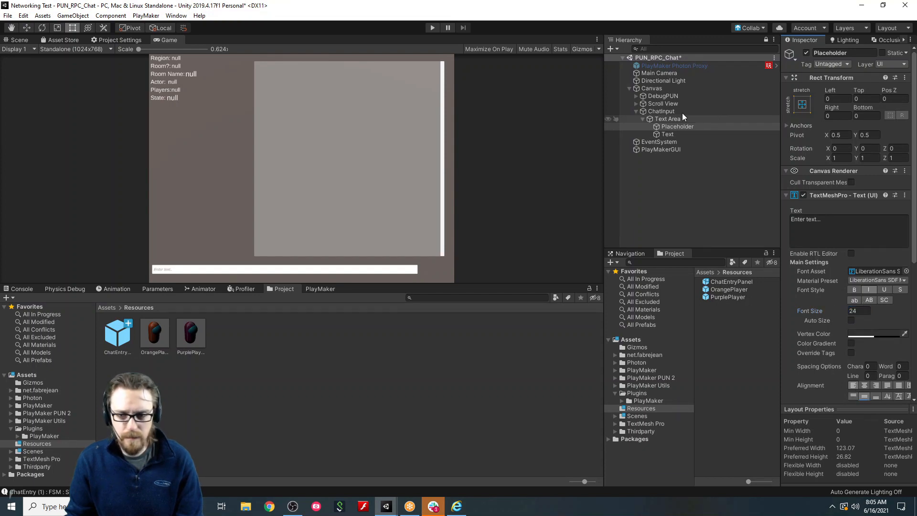
Set the font size of the Text object in ChatInput's Text Area to 24 with middle vertical alignment.
left_click(689, 134)
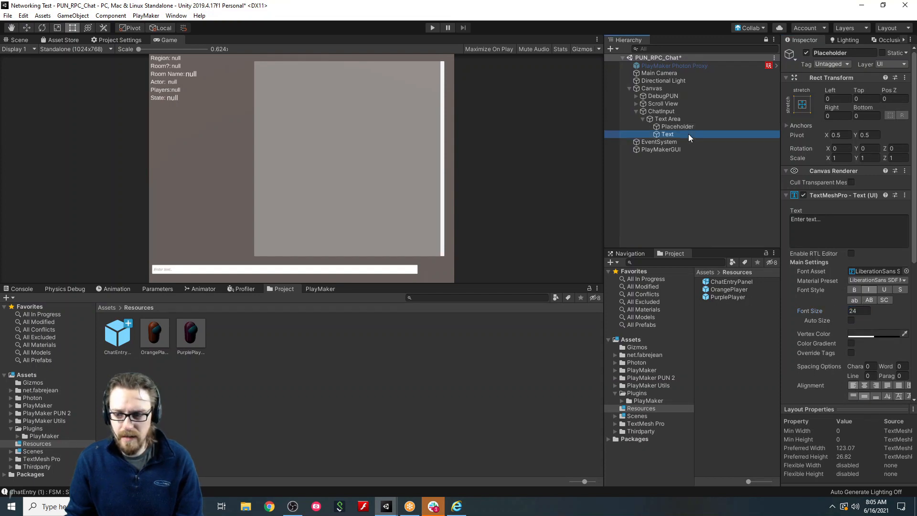
left_click(858, 311)
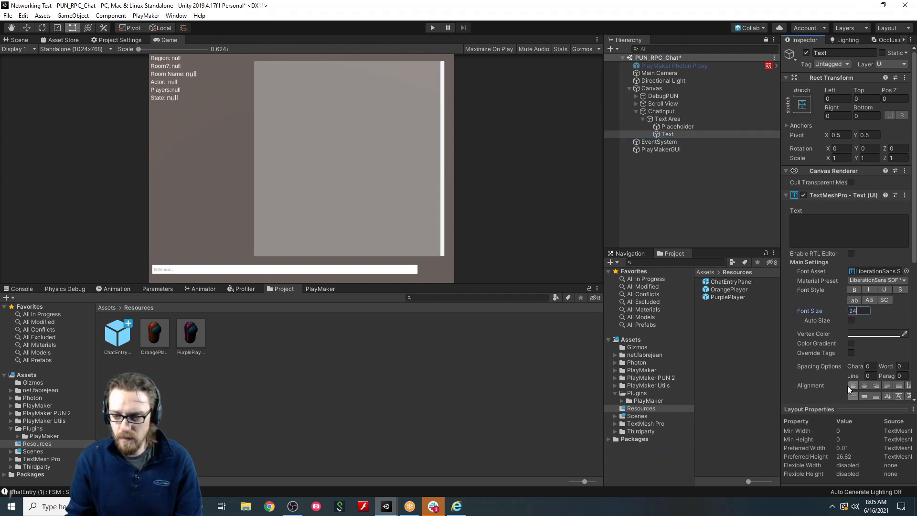
type("24")
left_click(864, 395)
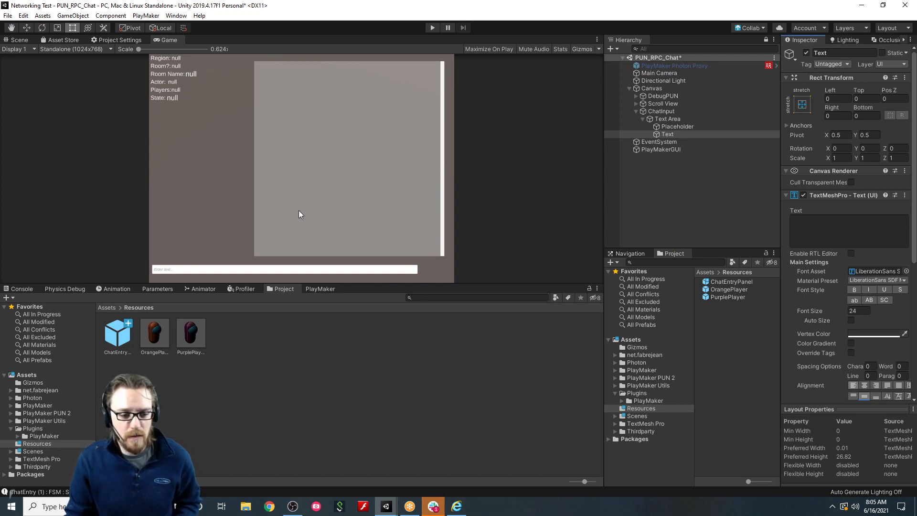
Add a TextMeshPro button as a child of ChatInput and name it SubmitButton.
left_click(654, 113)
right_click(660, 112)
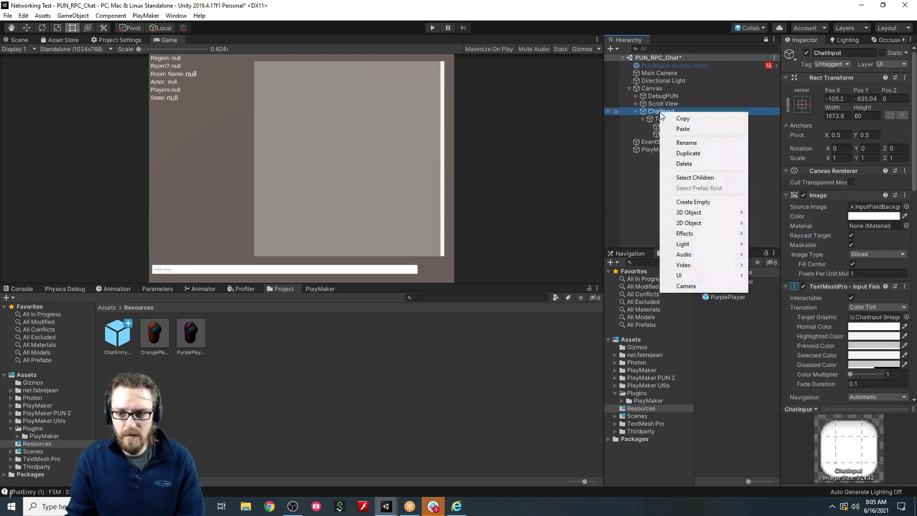
mouse_move(704, 274)
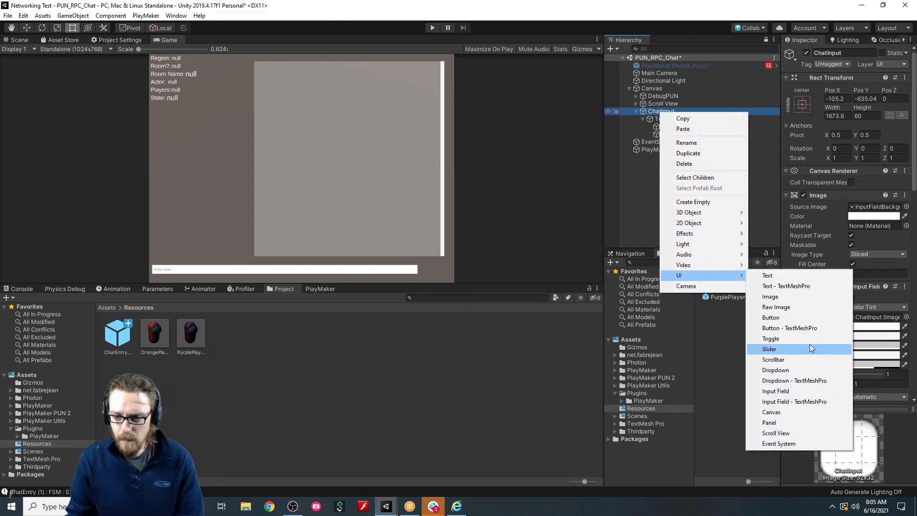
left_click(807, 327)
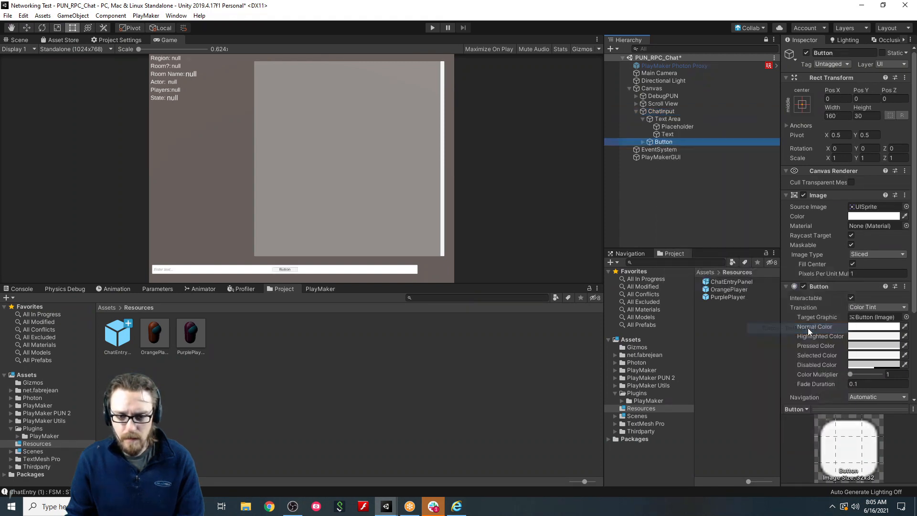
left_click(666, 142)
type("Submit")
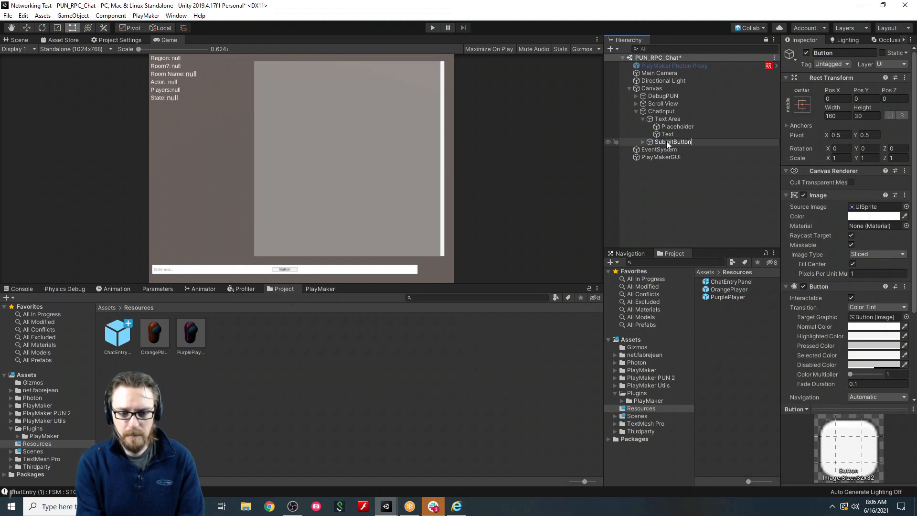
key("Return")
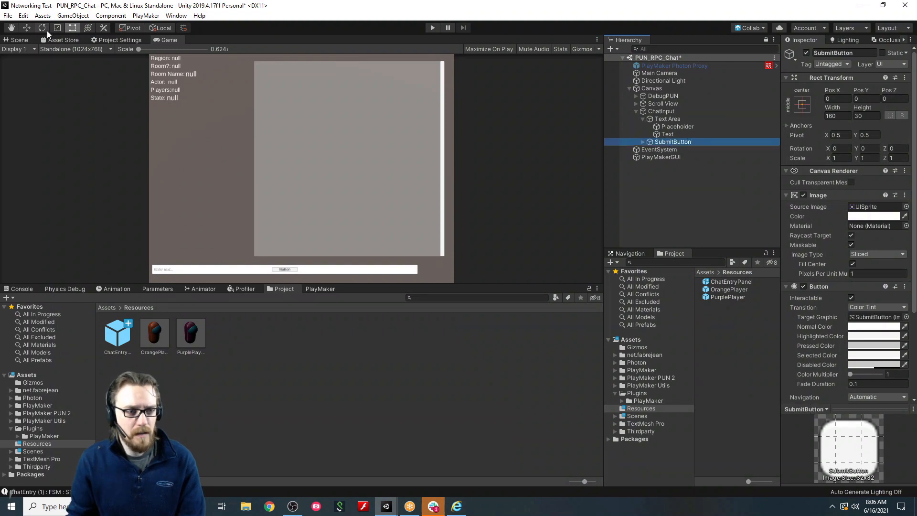
Move SubmitButton beside the input field to about Pos X 946.9 and set its height to 60.
left_click(30, 26)
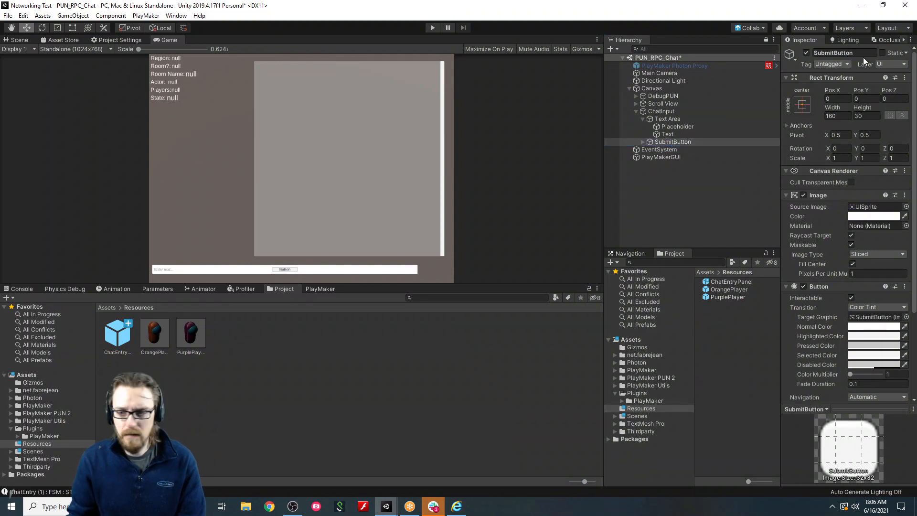
left_click_drag(831, 90, 512, 145)
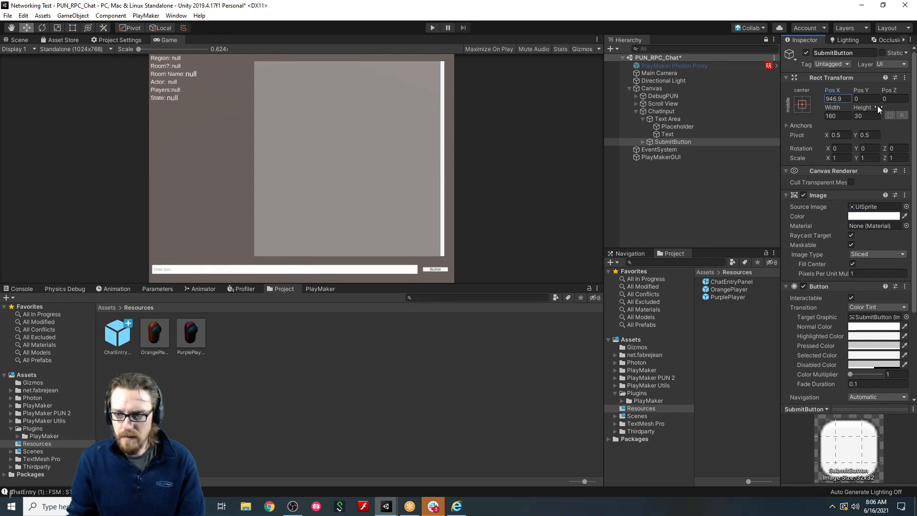
left_click(869, 116)
type("60")
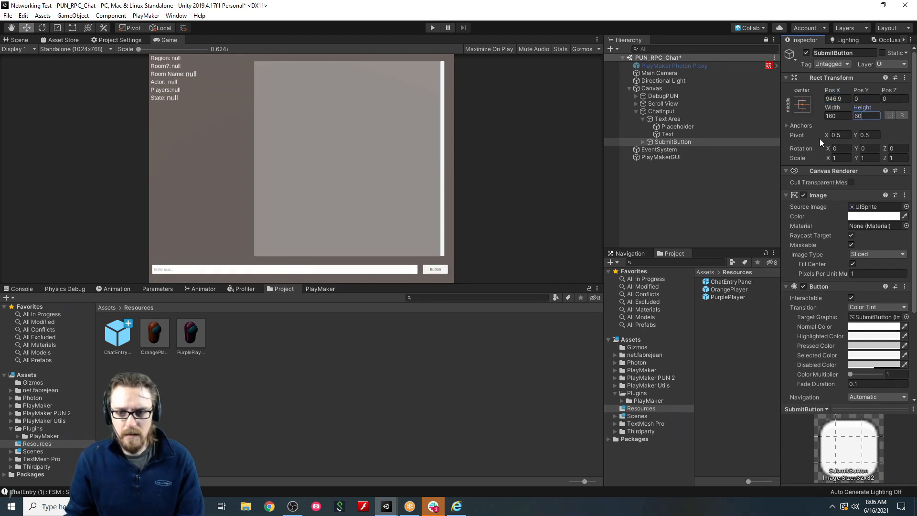
Change the label text of SubmitButton's Text (TMP) child to "Send".
left_click(642, 142)
left_click(678, 149)
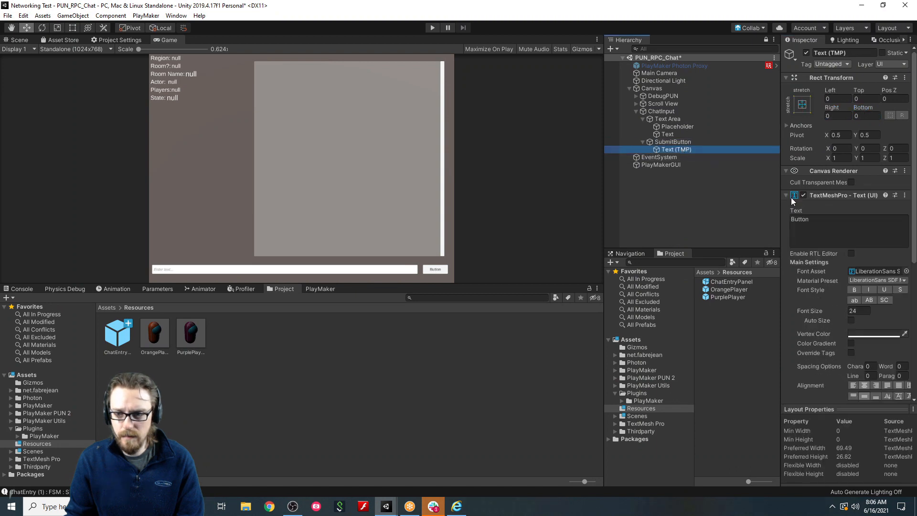
left_click(844, 228)
type("Send")
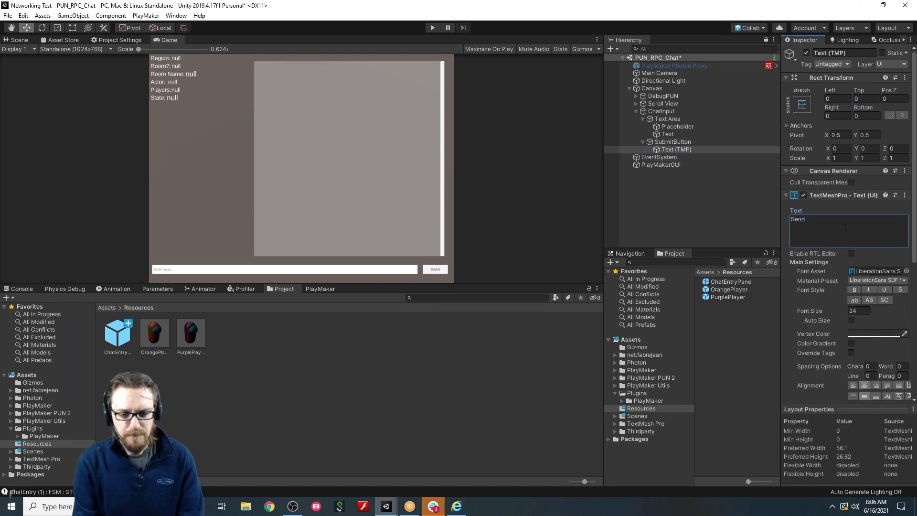
left_click(656, 205)
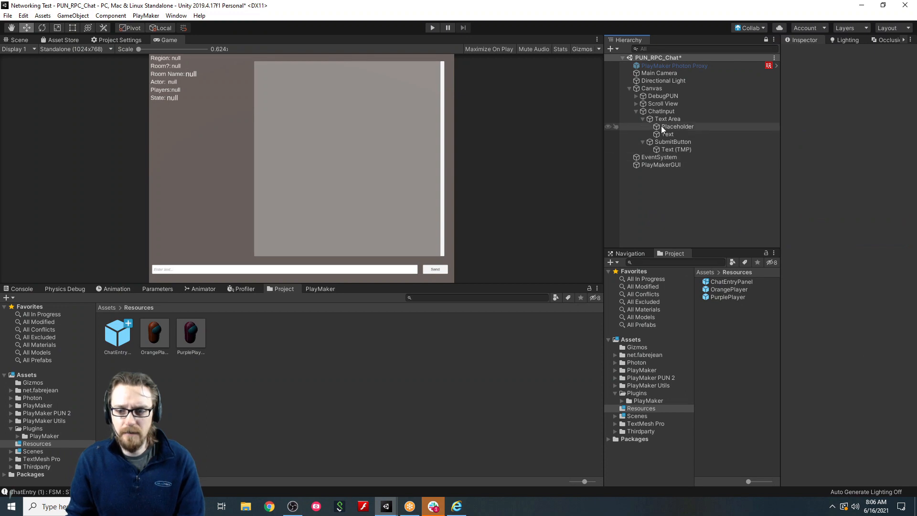
Add a PlayMaker FSM to the ChatInput object.
left_click(664, 112)
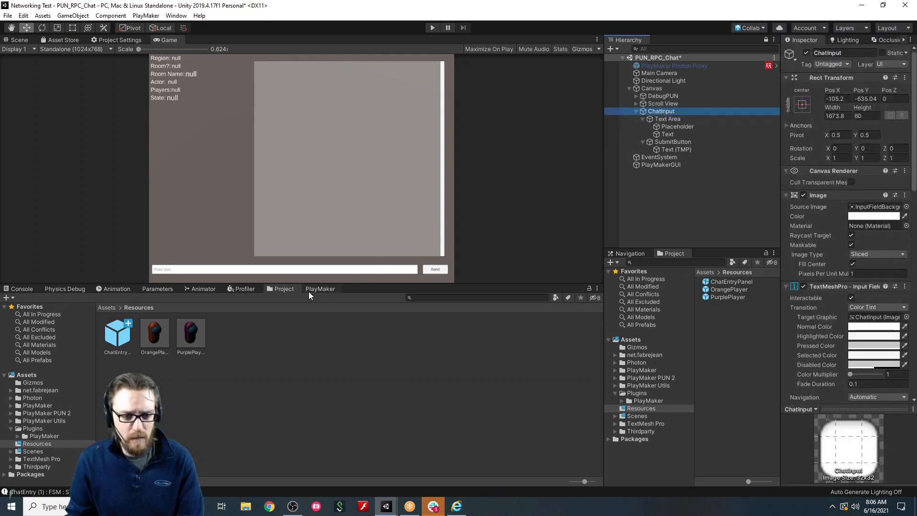
left_click(318, 289)
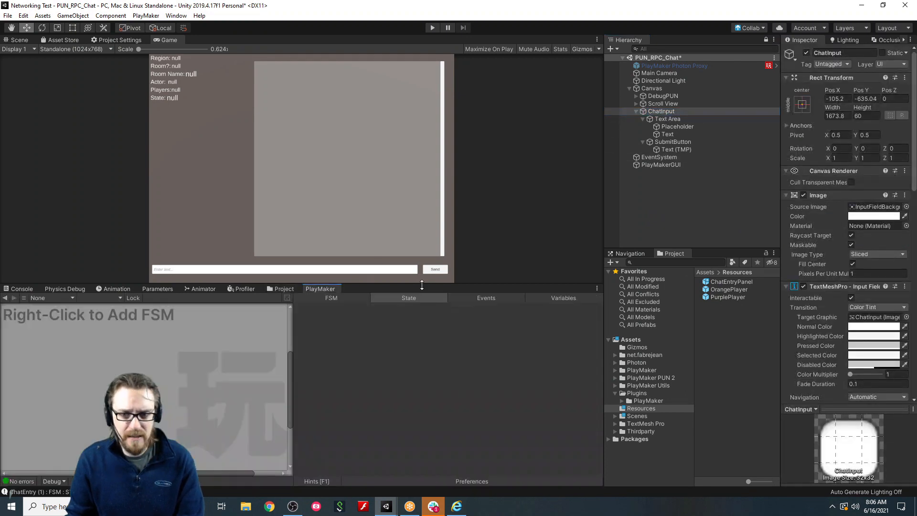
right_click(91, 323)
left_click(118, 328)
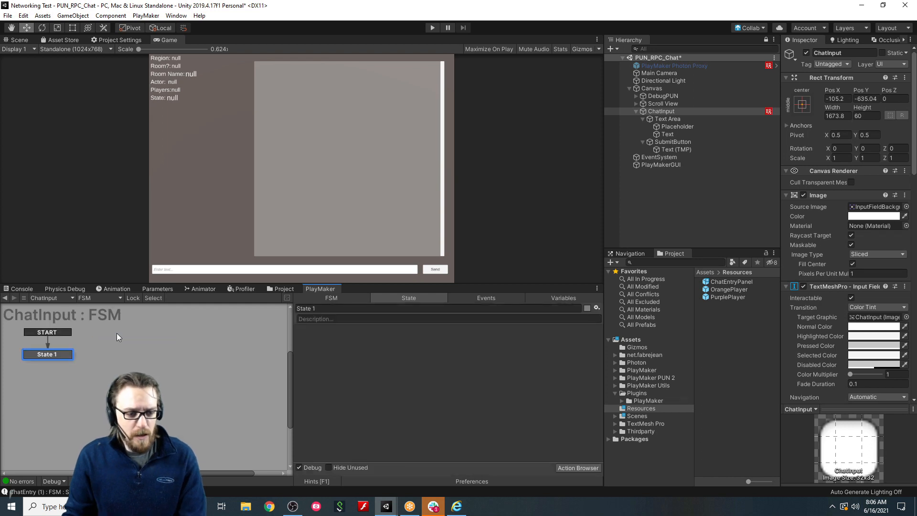
Add a Get Key Down action to State 1 of ChatInput's FSM and set its key to Return.
key("grave")
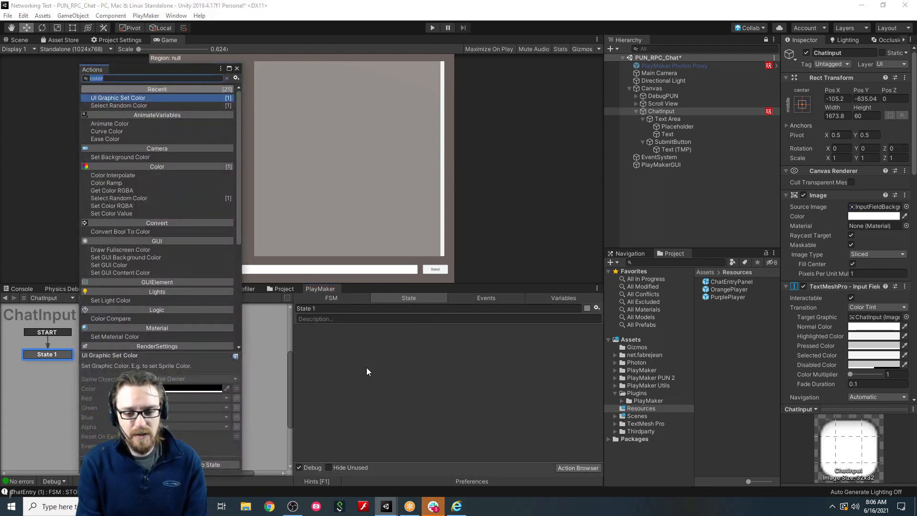
type("get key d")
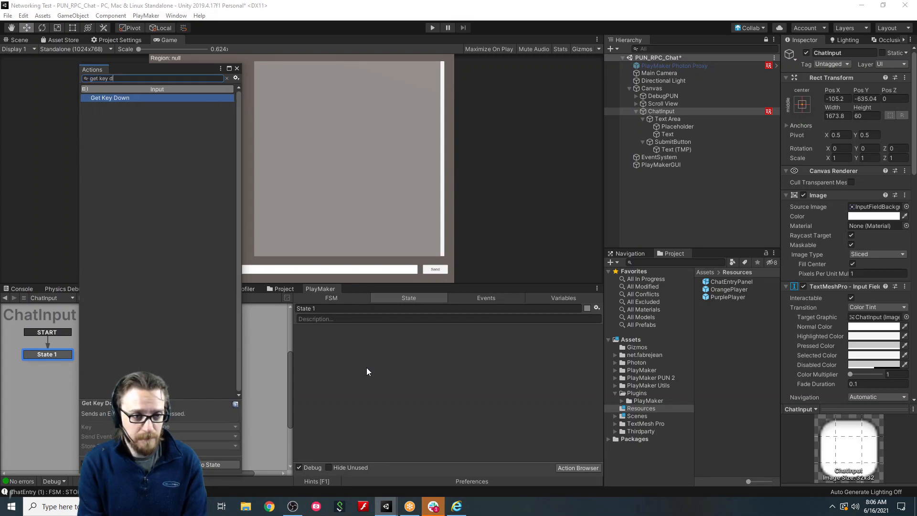
key("Return")
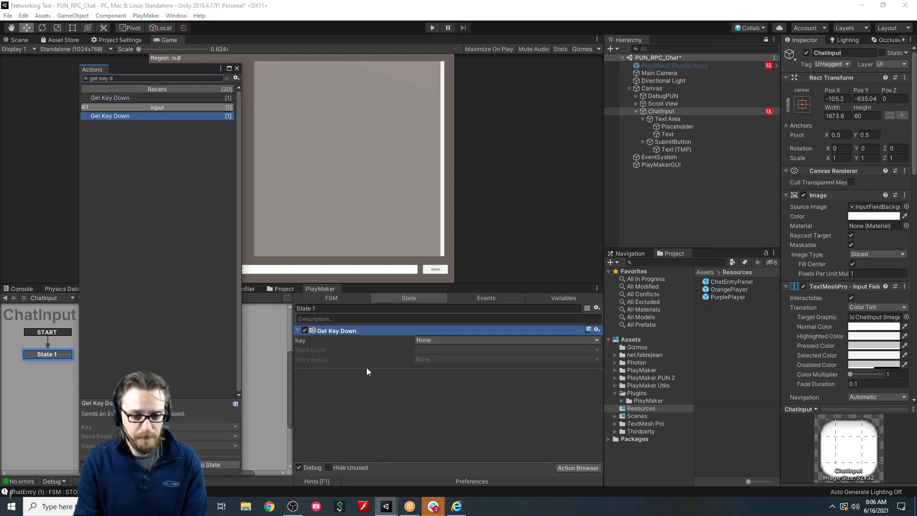
left_click(457, 340)
left_click(444, 67)
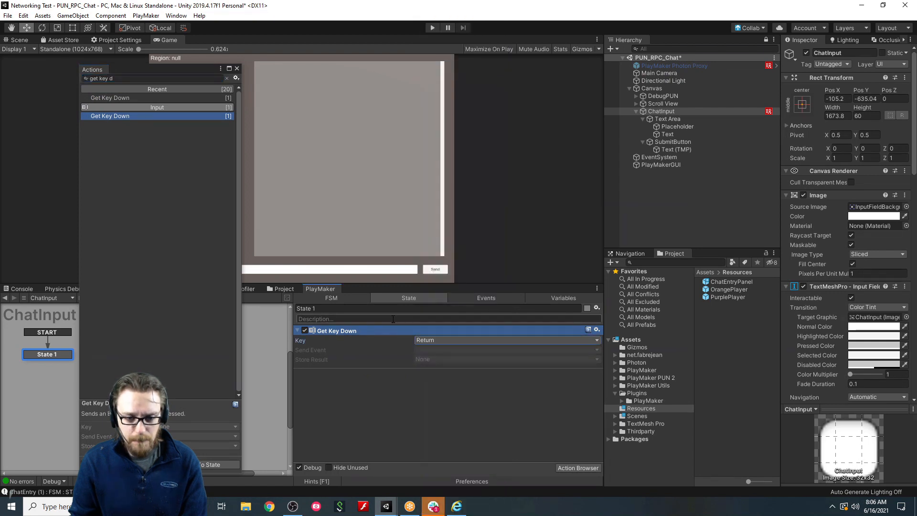
Create a new event named submitChat as the Send Event of the Get Key Down action.
left_click(432, 350)
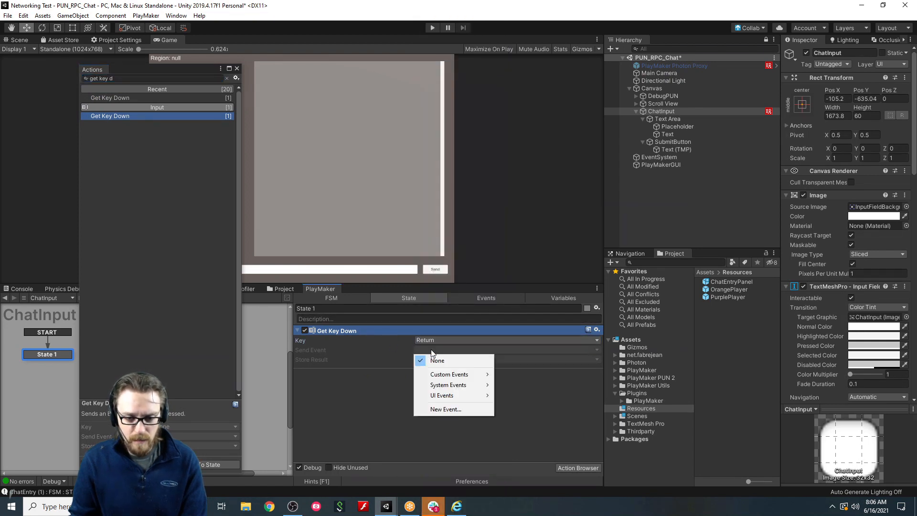
left_click(454, 409)
type("submitChat")
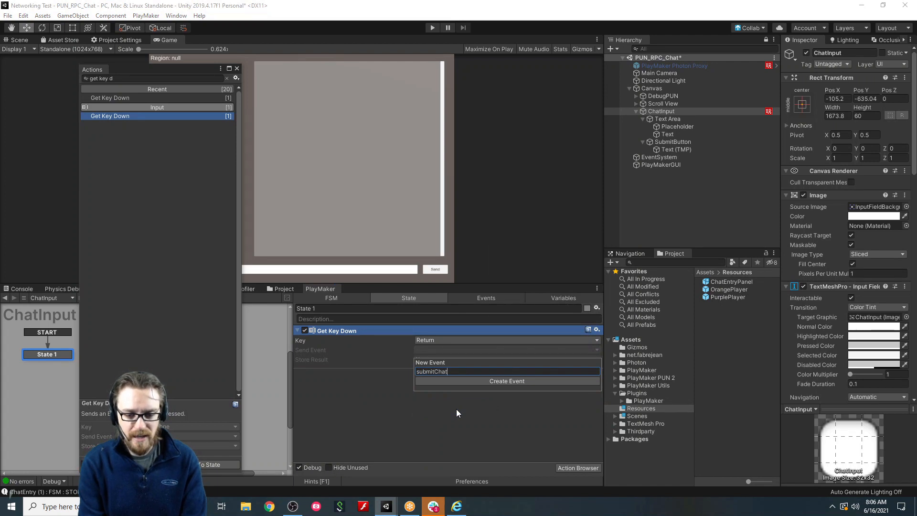
key("Return")
left_click(370, 367)
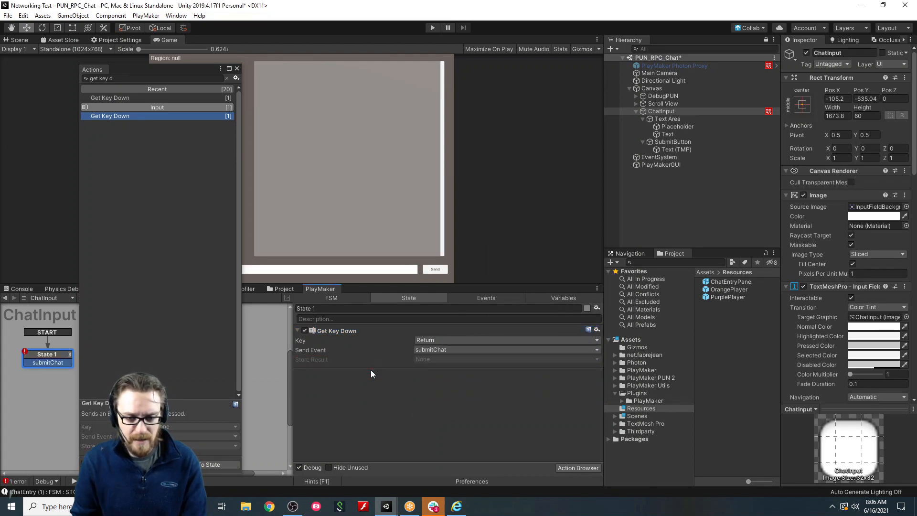
Duplicate the Get Key Down action in State 1 and set the copy's key to Keypad Enter.
left_click(342, 330)
key("ctrl+c")
key("ctrl+v")
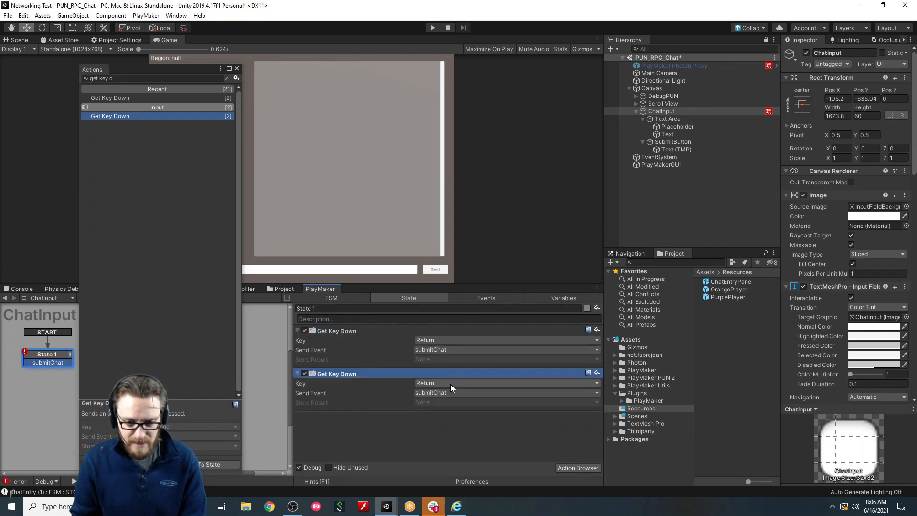
left_click(450, 383)
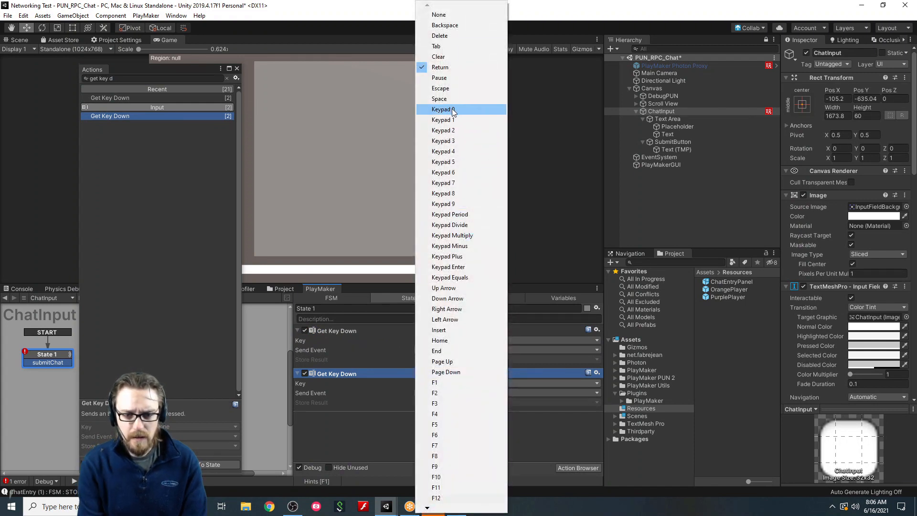
key("e")
key("n")
key("t")
key("e")
key("r")
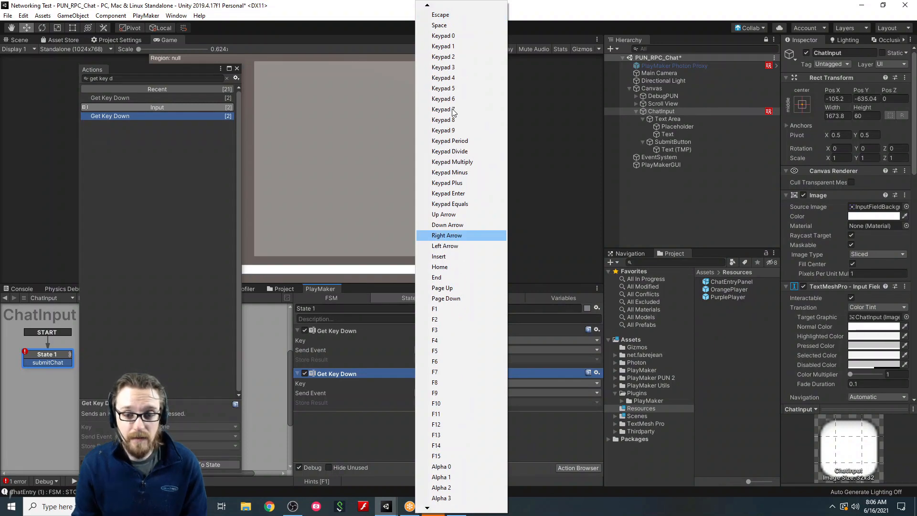
key("Escape")
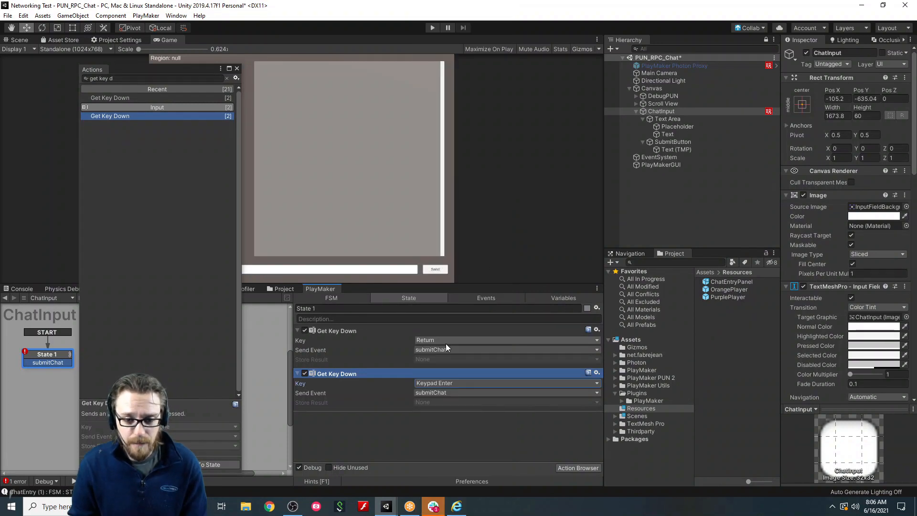
left_click(396, 429)
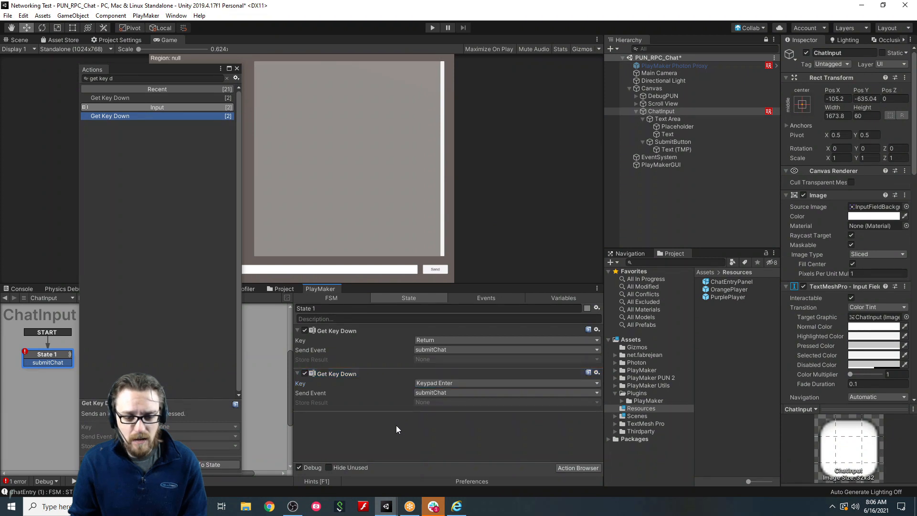
Add a UI Button On Click Event action to State 1 and specify SubmitButton as its game object.
left_click(133, 79)
type("button cli")
key("Return")
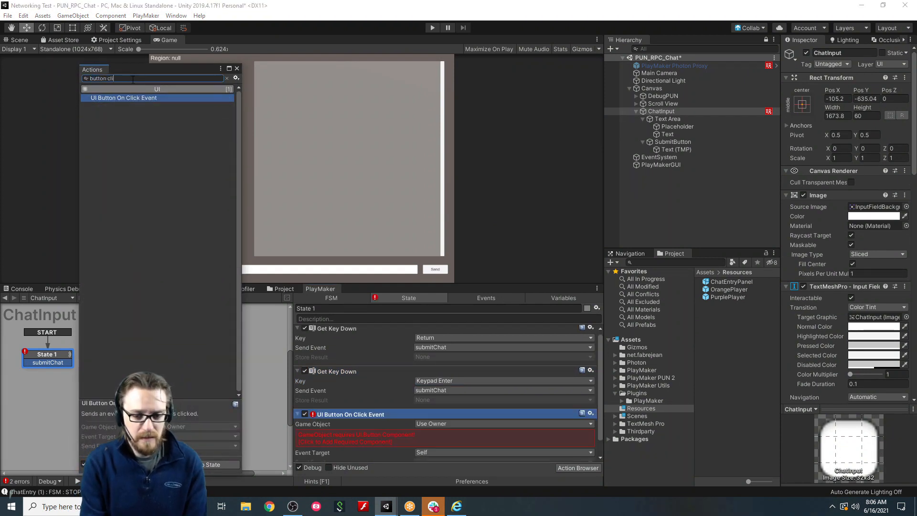
left_click(439, 425)
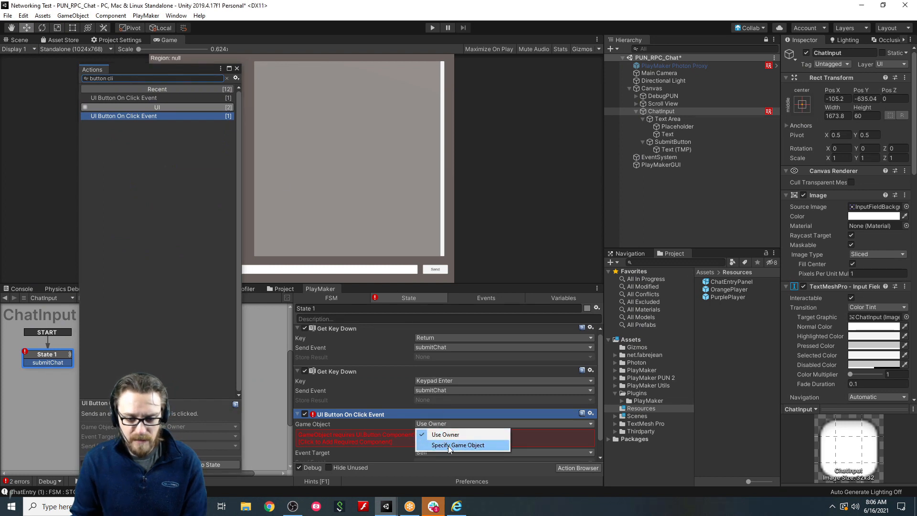
left_click(454, 444)
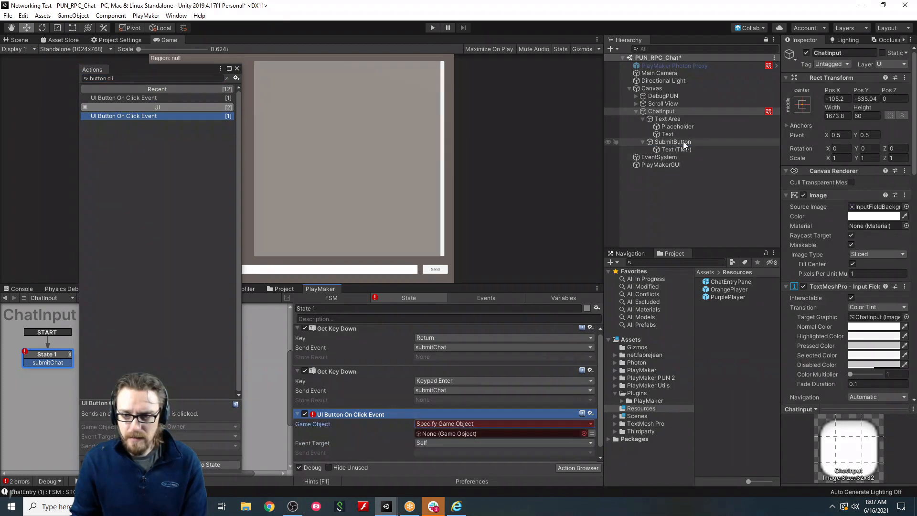
left_click_drag(682, 141, 484, 436)
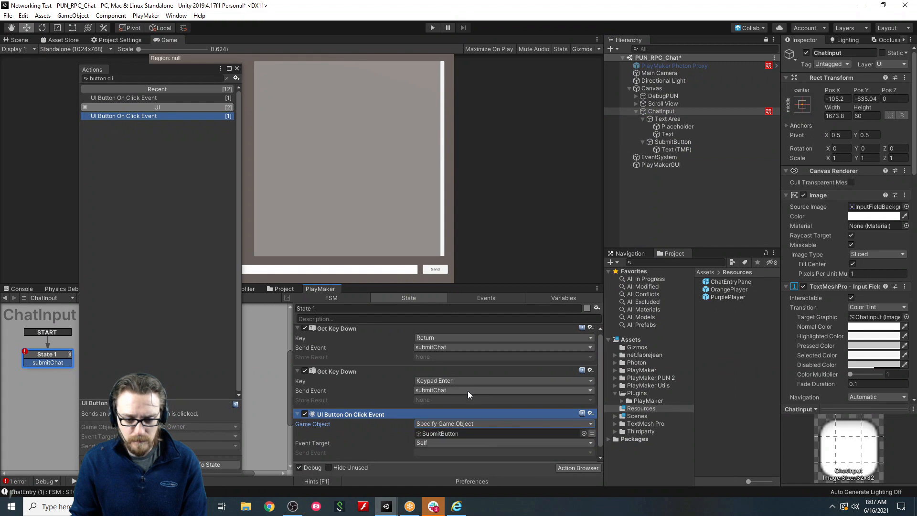
Set the UI Button On Click Event action's Send Event to submitChat and close the action browser.
scroll(467, 396, "down", 1)
left_click(455, 443)
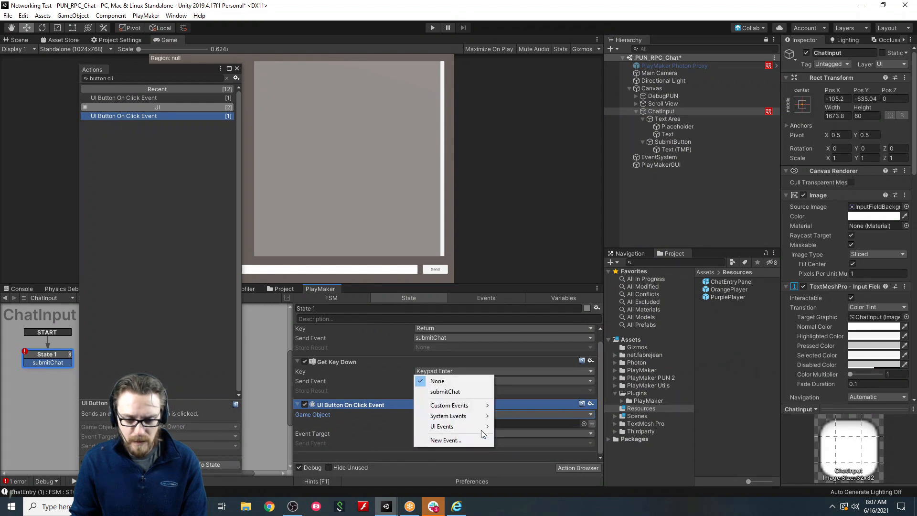
left_click(458, 392)
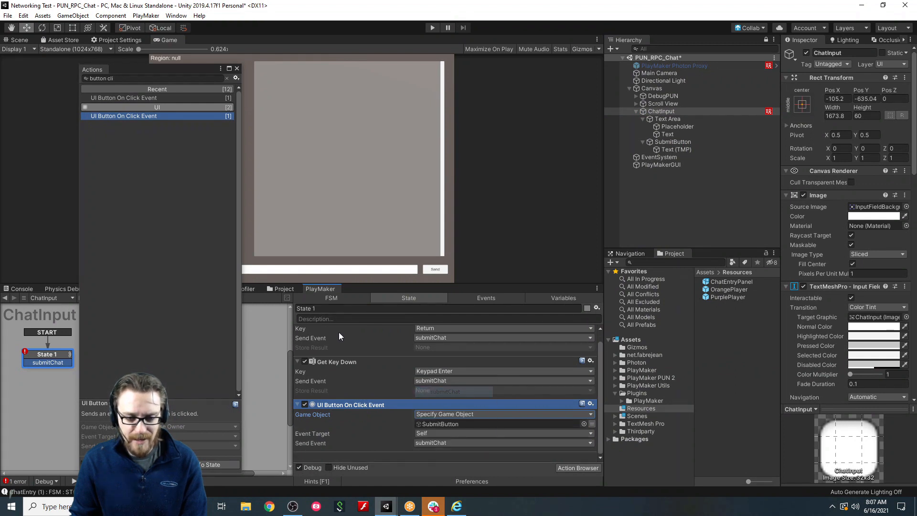
left_click(237, 68)
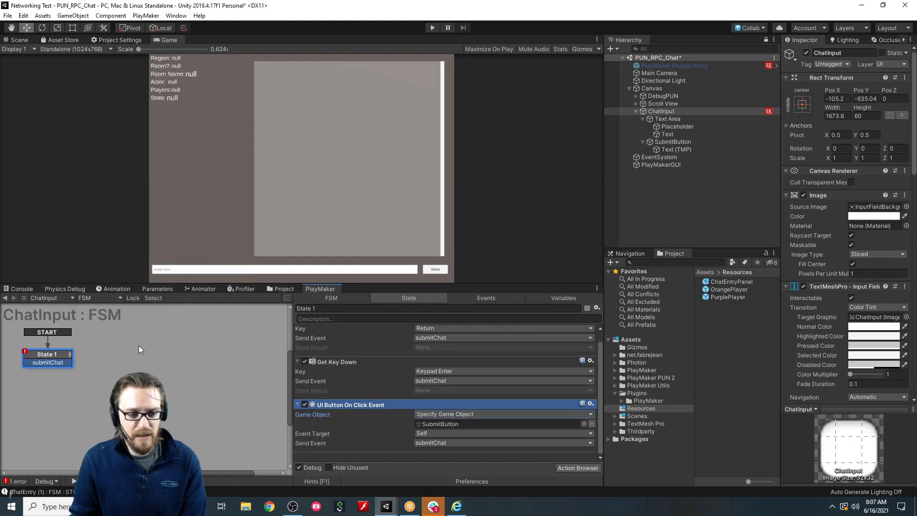
Create State 2 from State 1's submitChat transition and add a Get Textmesh Pro Input Text action to it.
left_click_drag(62, 362, 113, 354)
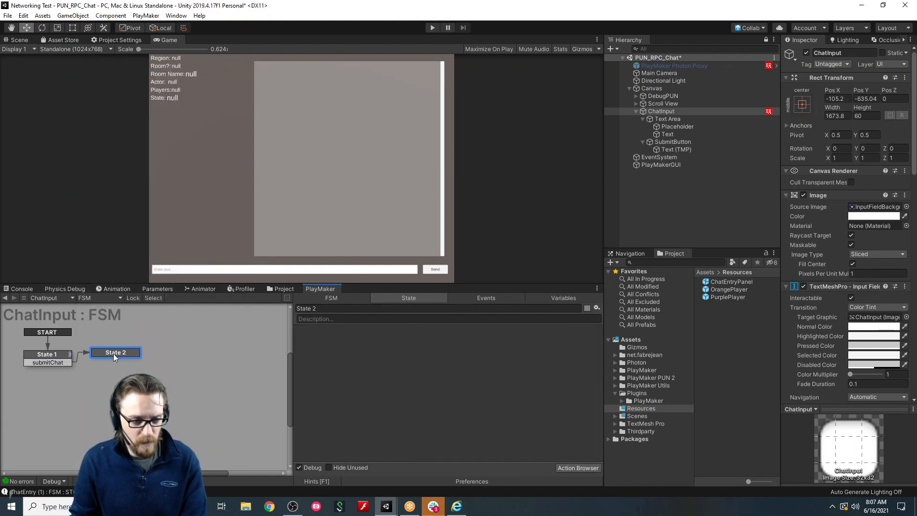
double_click(387, 369)
type("get")
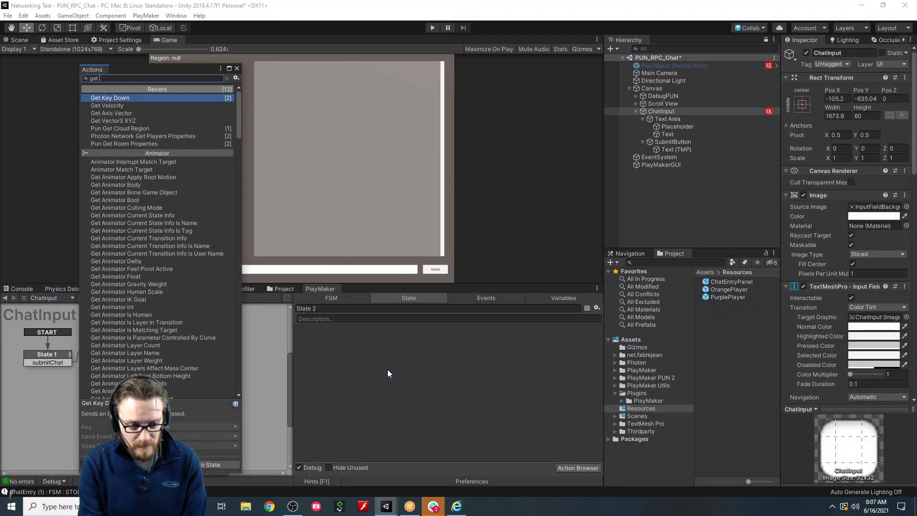
type(" textm")
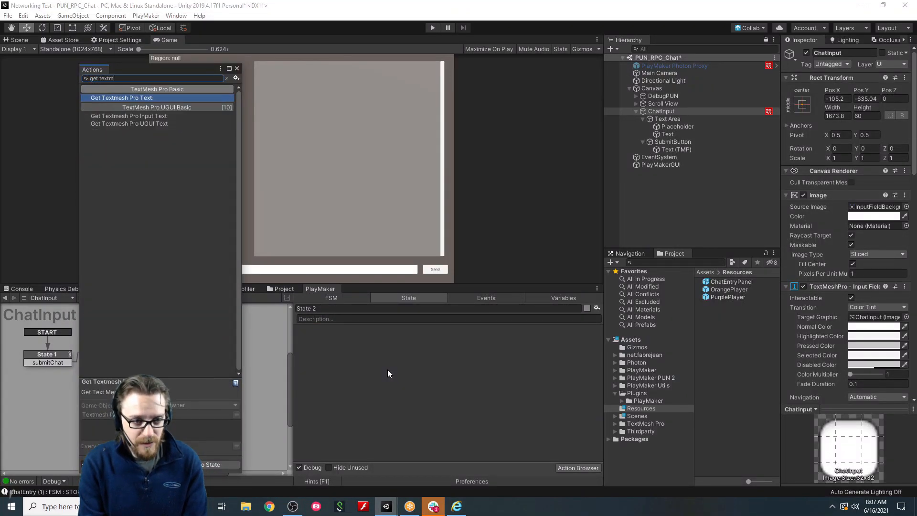
key("Down")
key("Down")
key("Up")
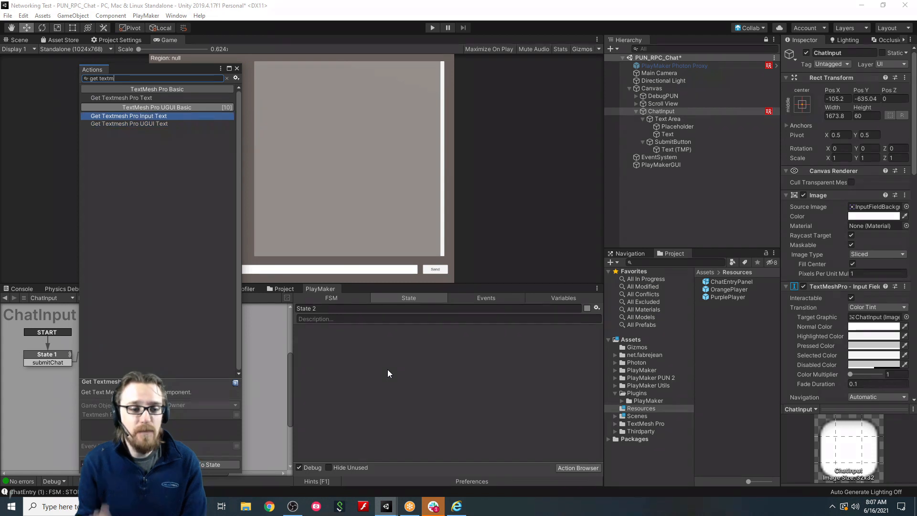
key("Down")
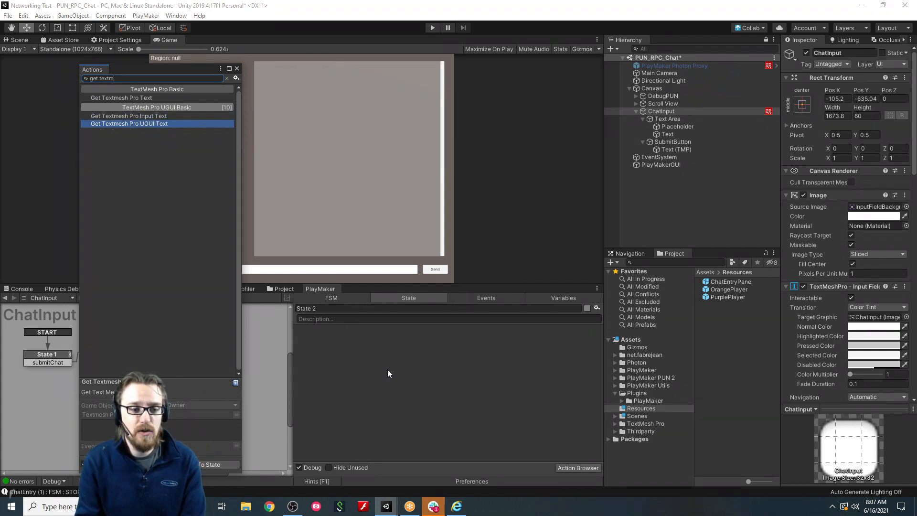
key("Up")
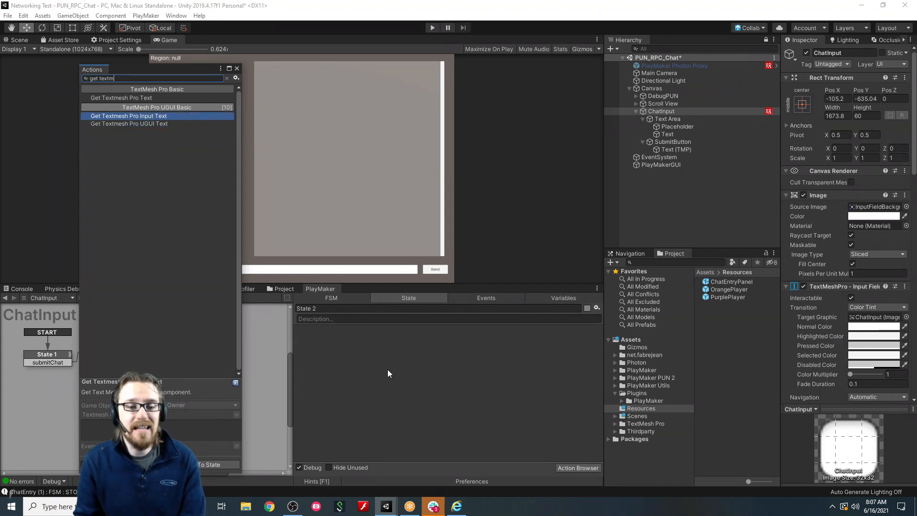
key("Return")
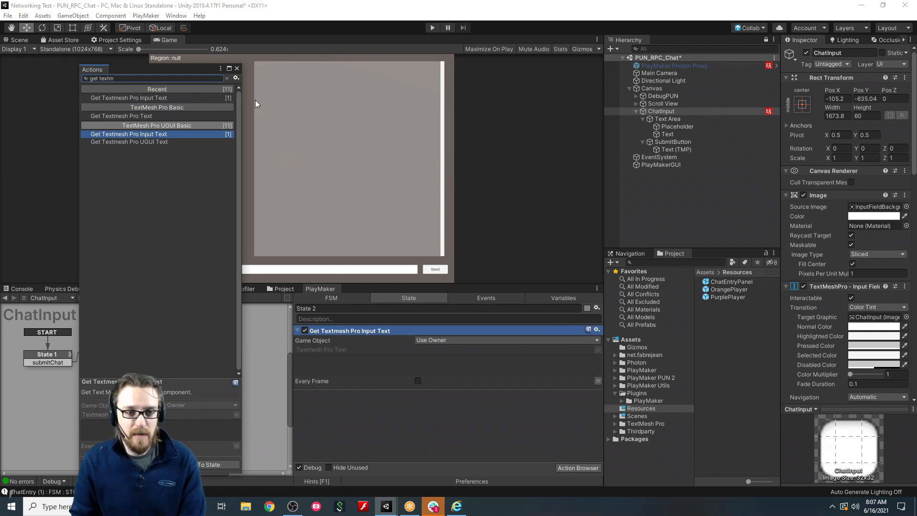
key("Escape")
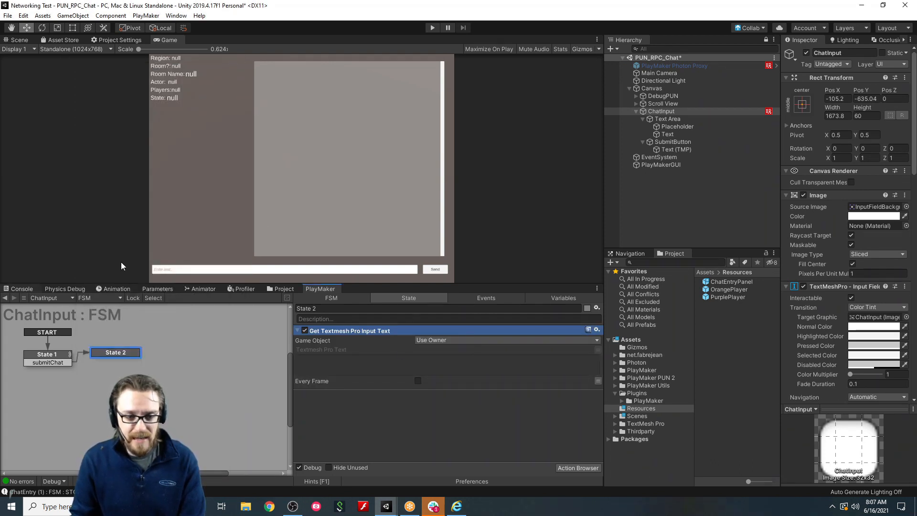
Store the Get Textmesh Pro Input Text result in a new variable named chatText.
left_click(597, 350)
left_click(546, 351)
left_click(496, 372)
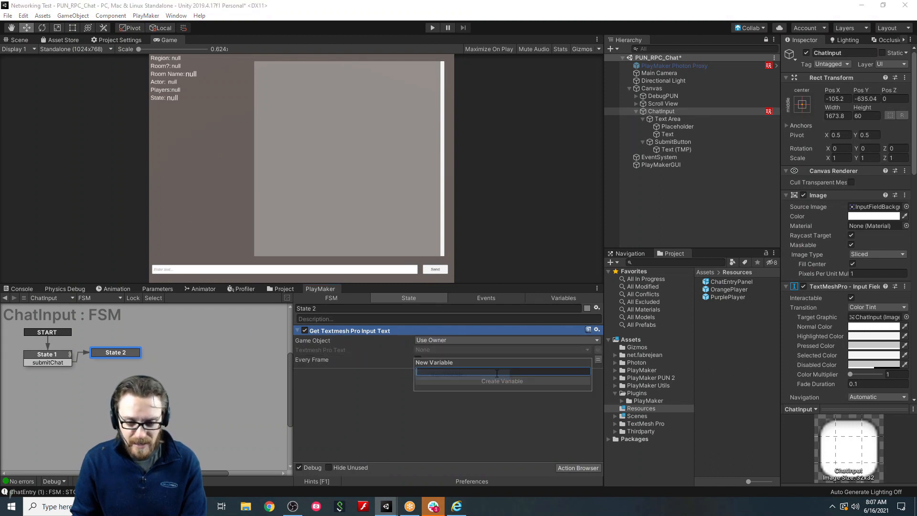
type("chatText")
key("Return")
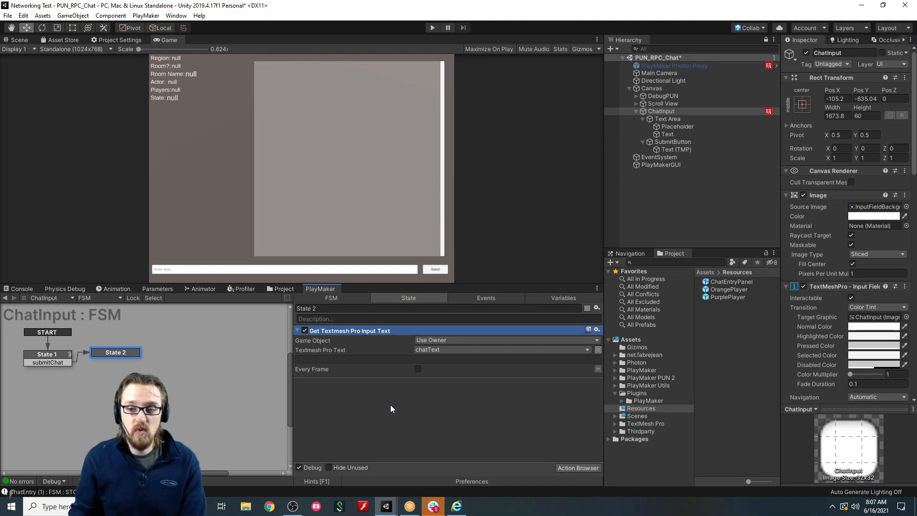
Search the actions for RPC, add Photon View RPC Broadcast Fsm Event to State 2, and close the action browser.
type("create")
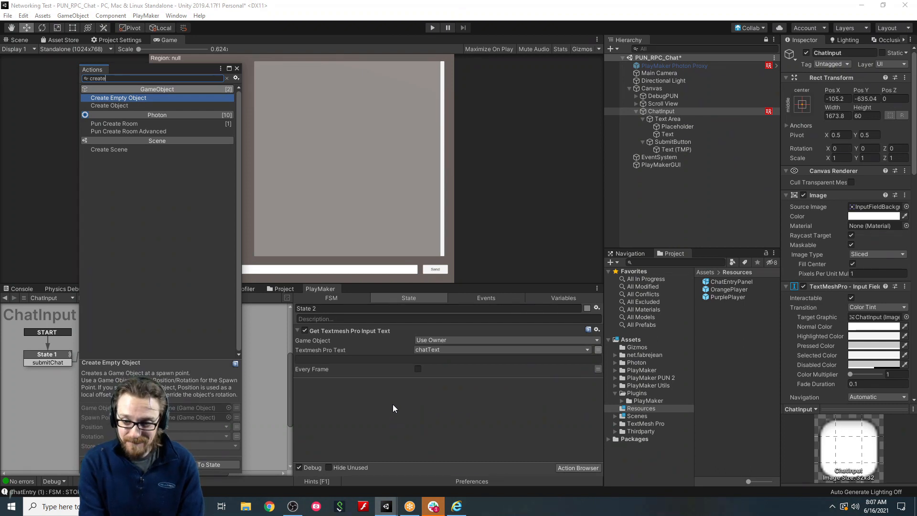
key("ctrl+a")
type("RPC")
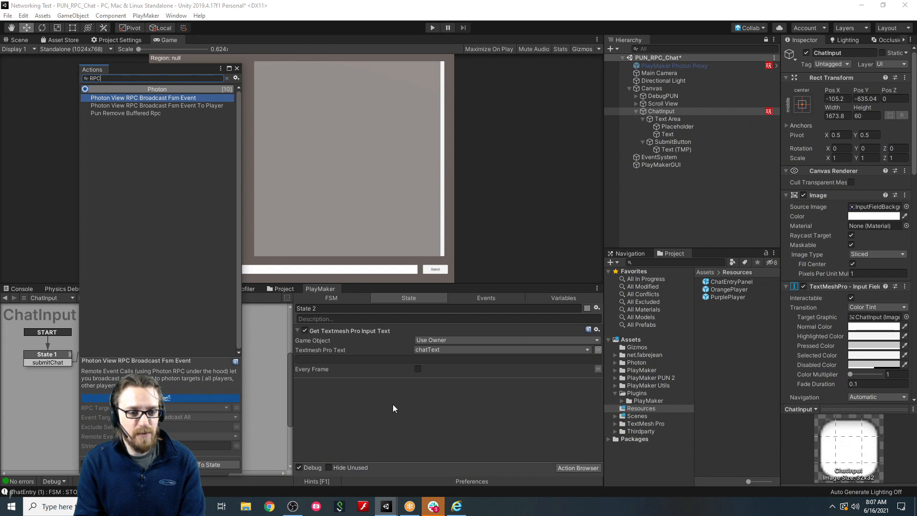
key("Return")
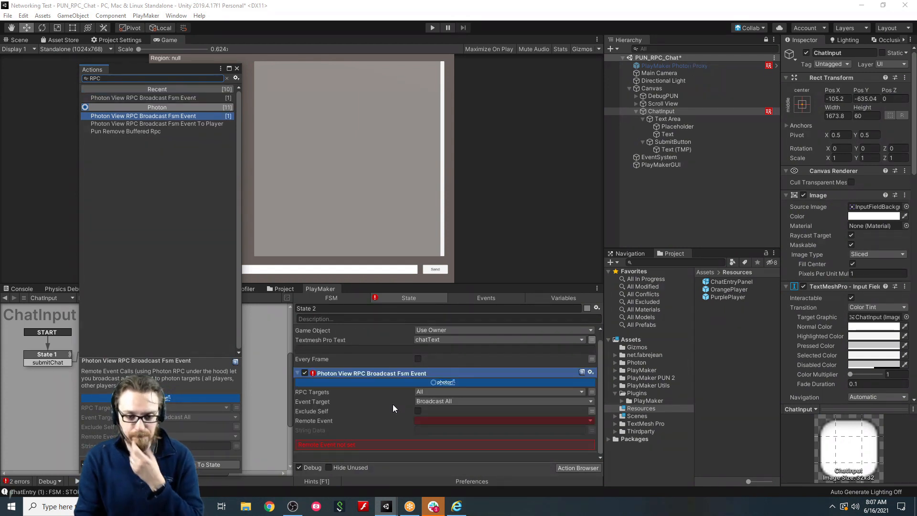
left_click(237, 69)
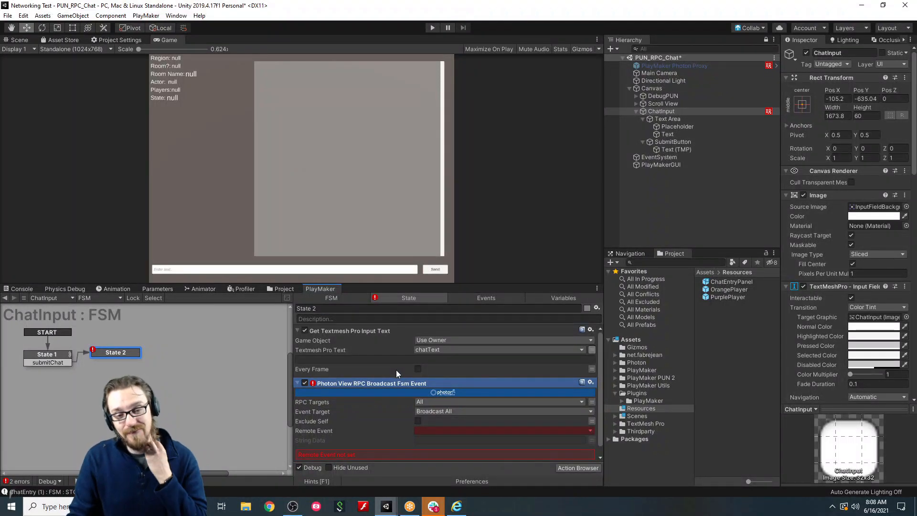
left_click(297, 330)
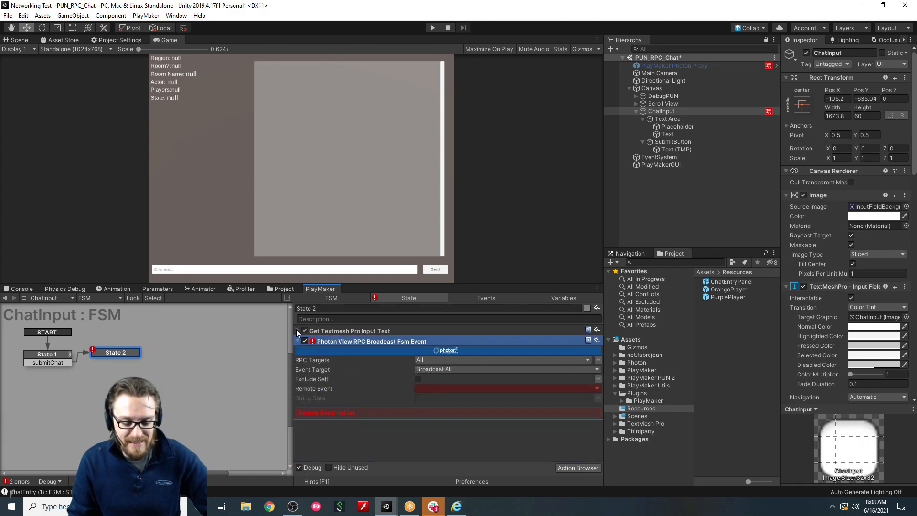
left_click(296, 330)
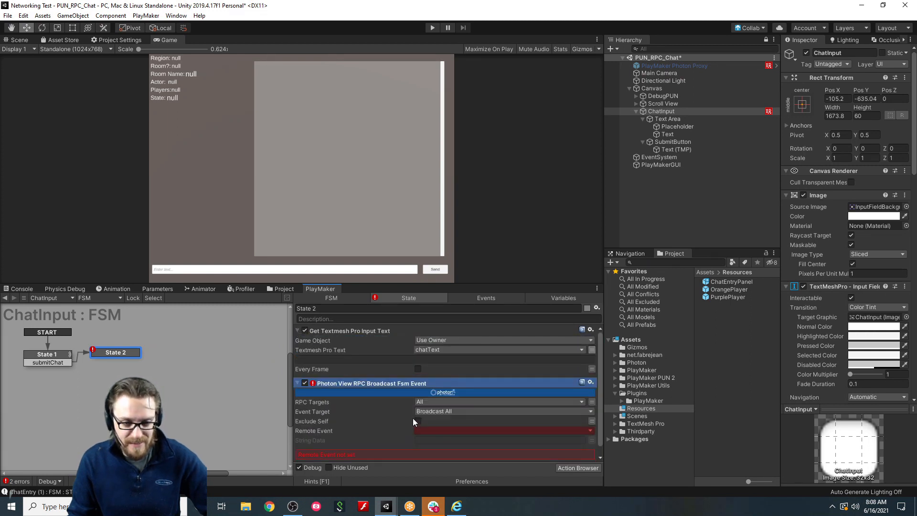
right_click(331, 290)
left_click(339, 297)
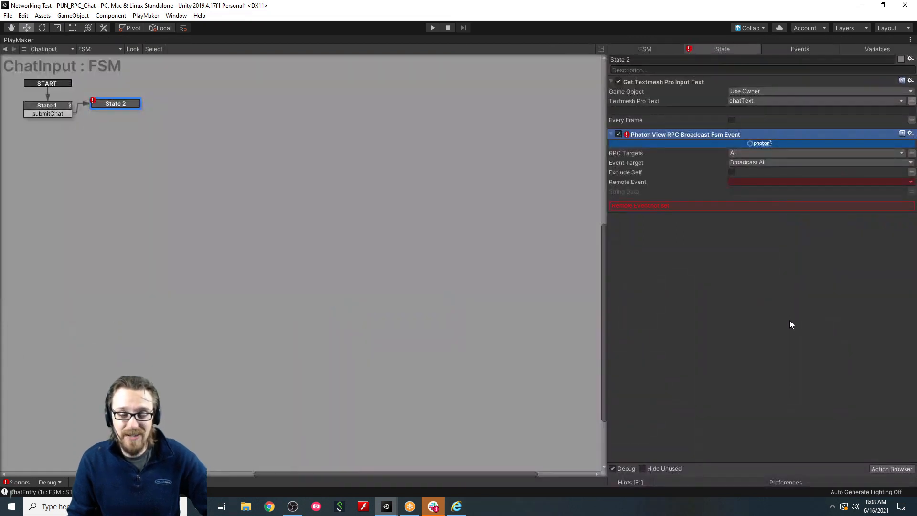
right_click(19, 39)
left_click(30, 45)
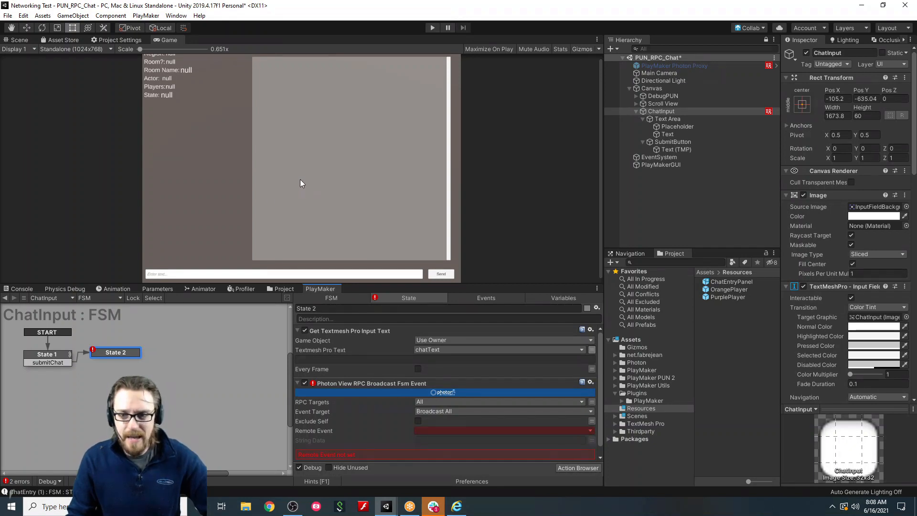
Collapse ChatInput's children in the hierarchy and start adding a new child object under Canvas.
left_click(636, 111)
right_click(652, 88)
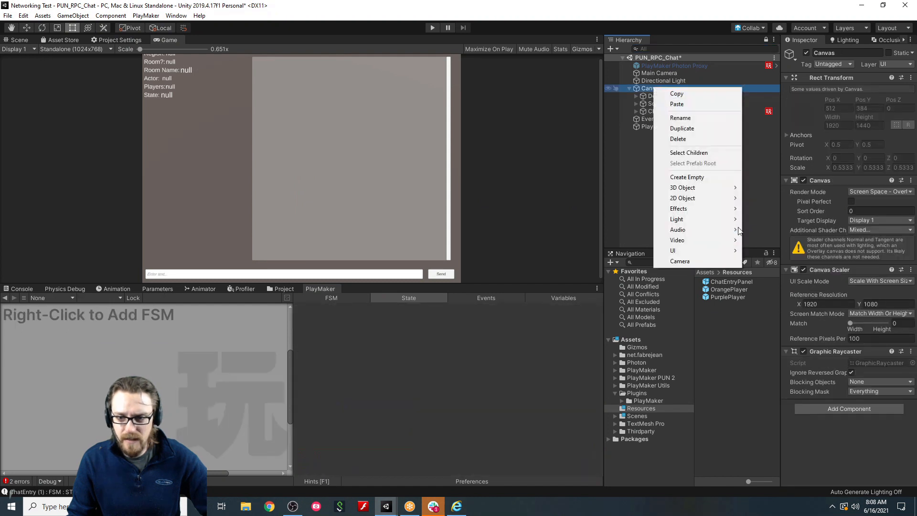
Add a TextMeshPro input field under the Canvas and size it 320 wide by 80 high.
mouse_move(717, 249)
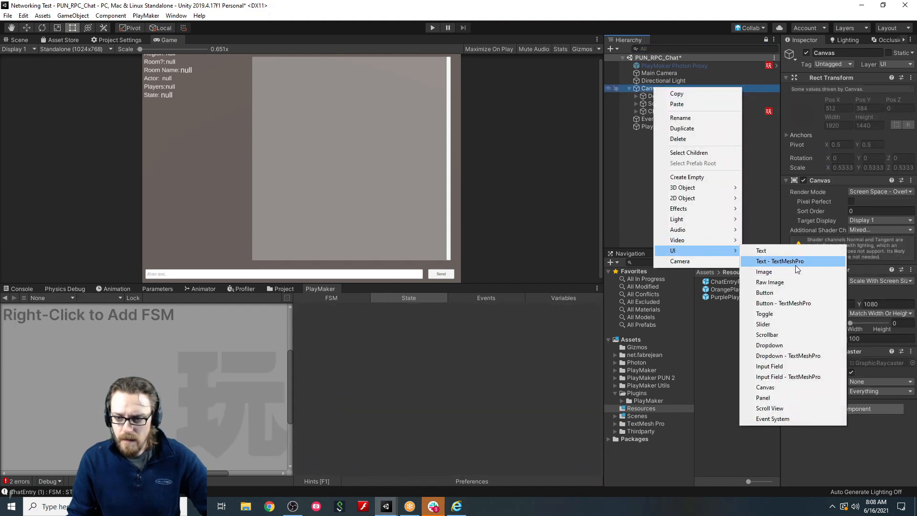
left_click(819, 377)
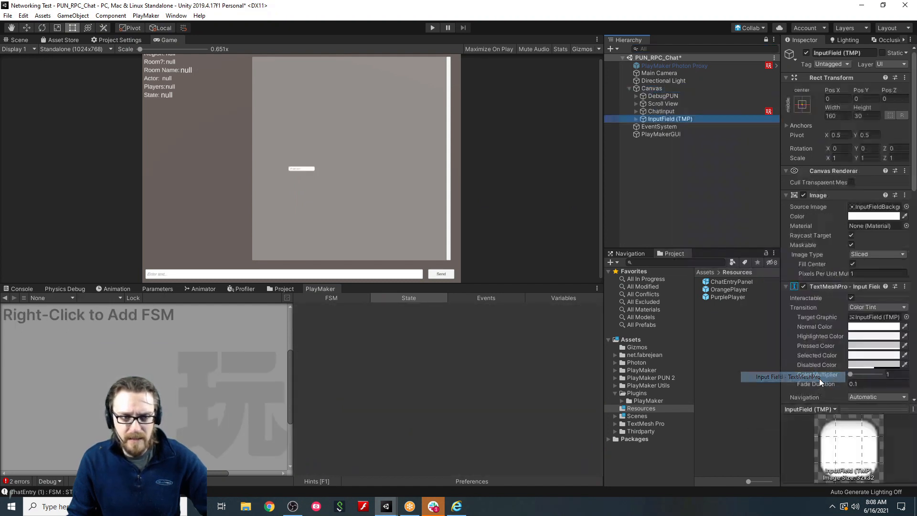
left_click(866, 116)
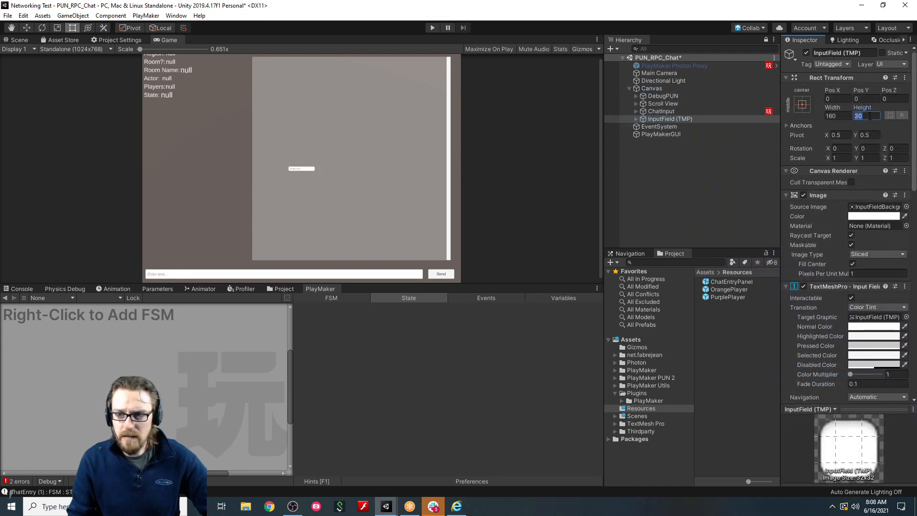
type("60")
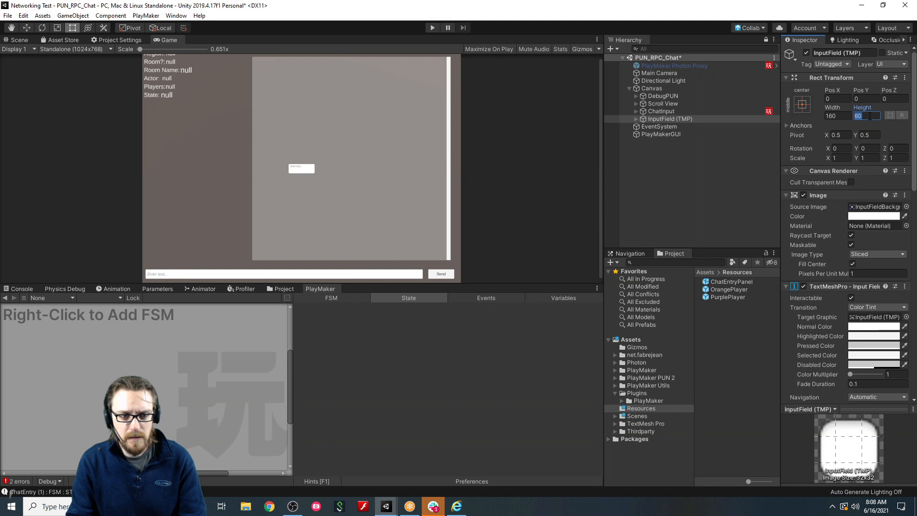
type("80")
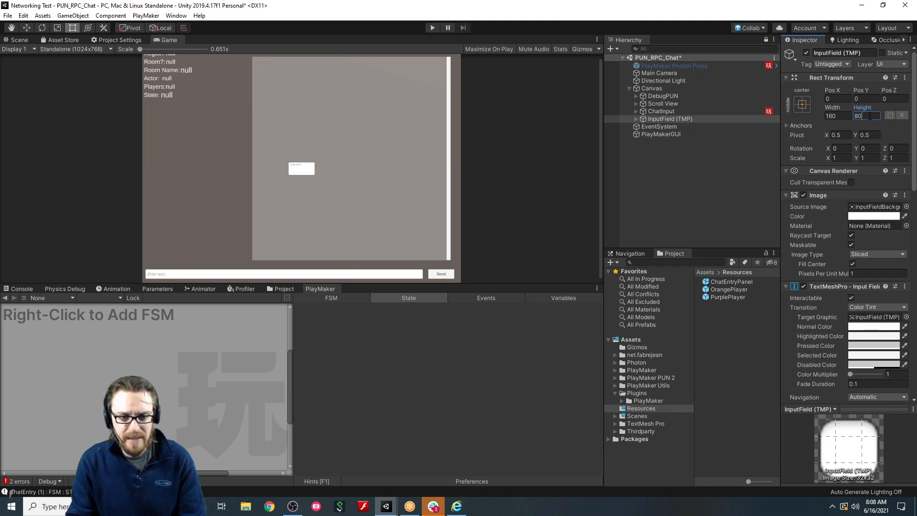
left_click(846, 117)
left_click(846, 115)
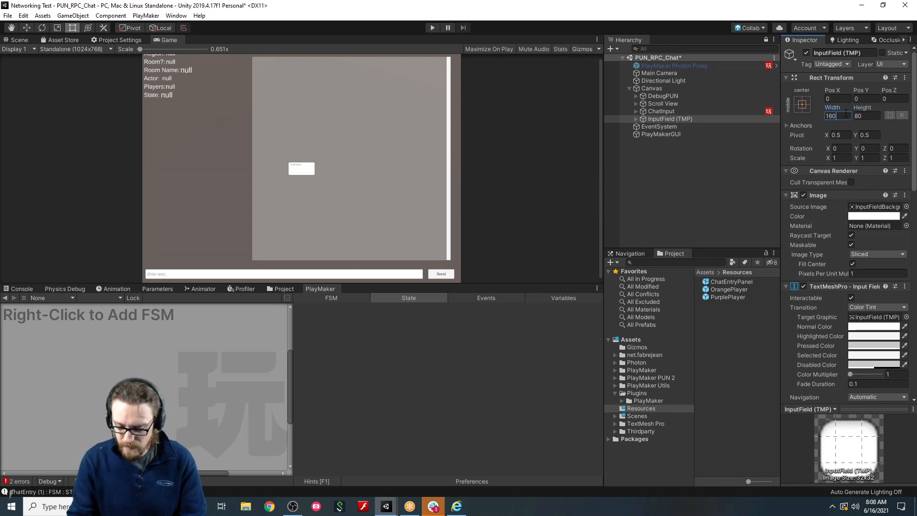
type("*2")
key("Return")
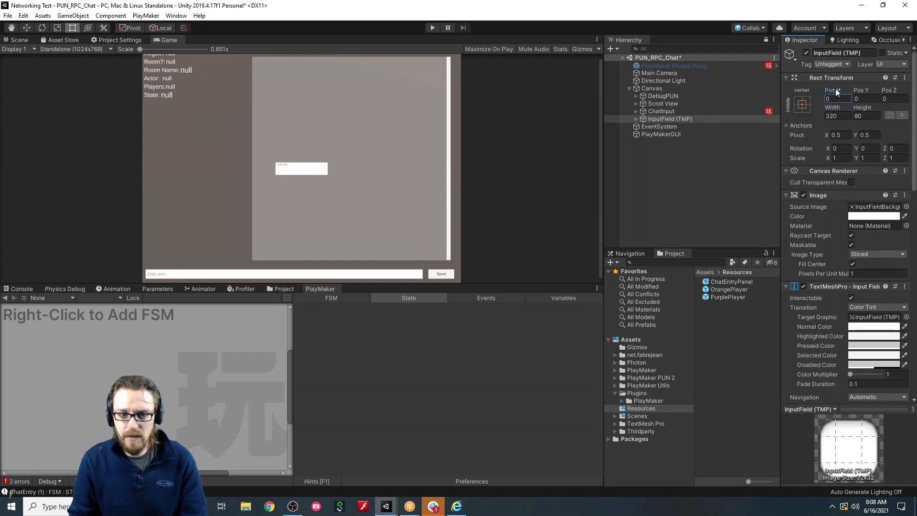
Move the new input field left of the chat area to Pos X about -698 and set its width to 420.
left_click_drag(833, 90, 323, 108)
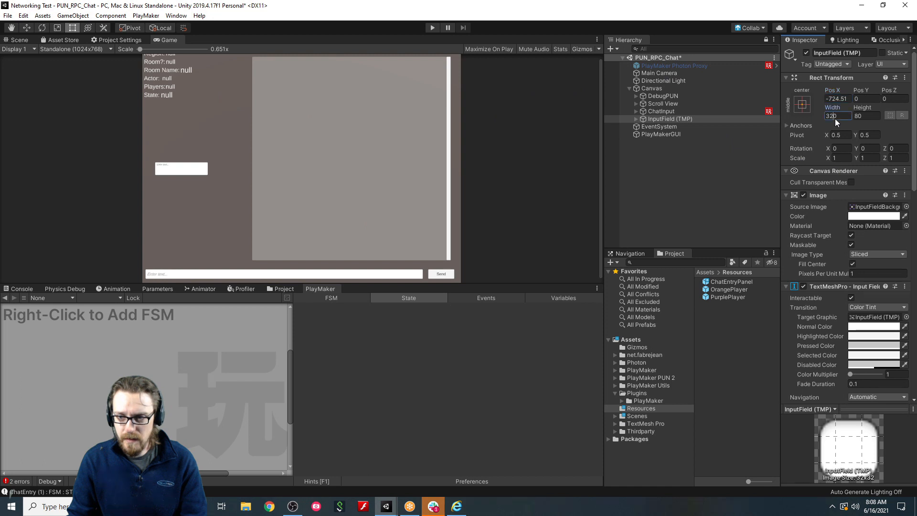
type("420")
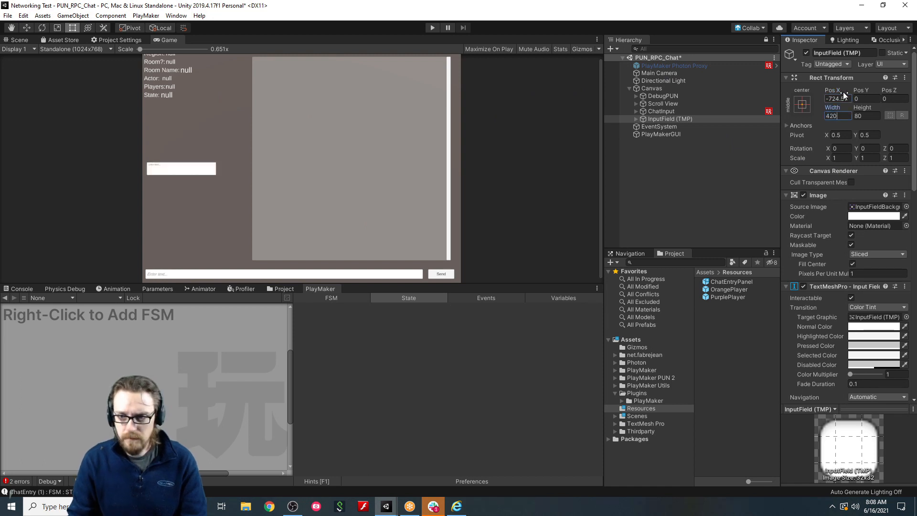
left_click_drag(912, 91, 342, 116)
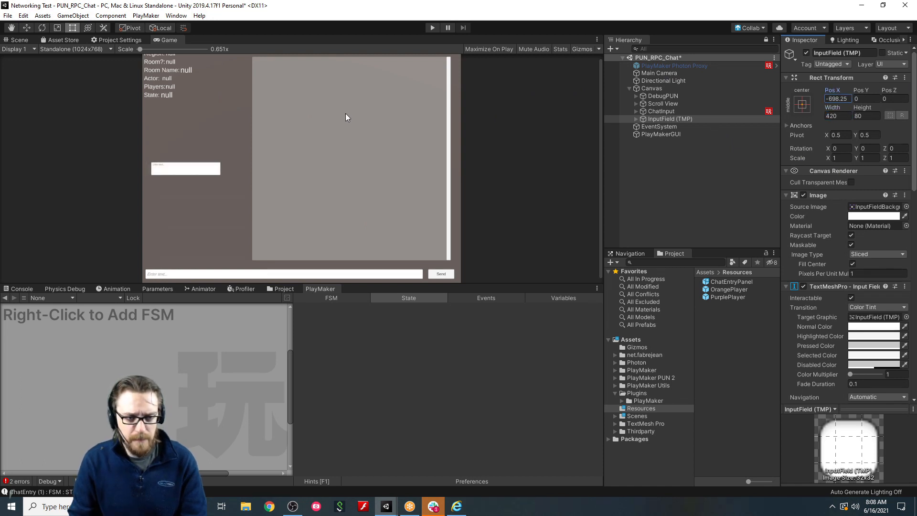
Set the font size of the input field's Placeholder and Text objects to 36 and align both vertically to the middle.
left_click(636, 119)
left_click(659, 126)
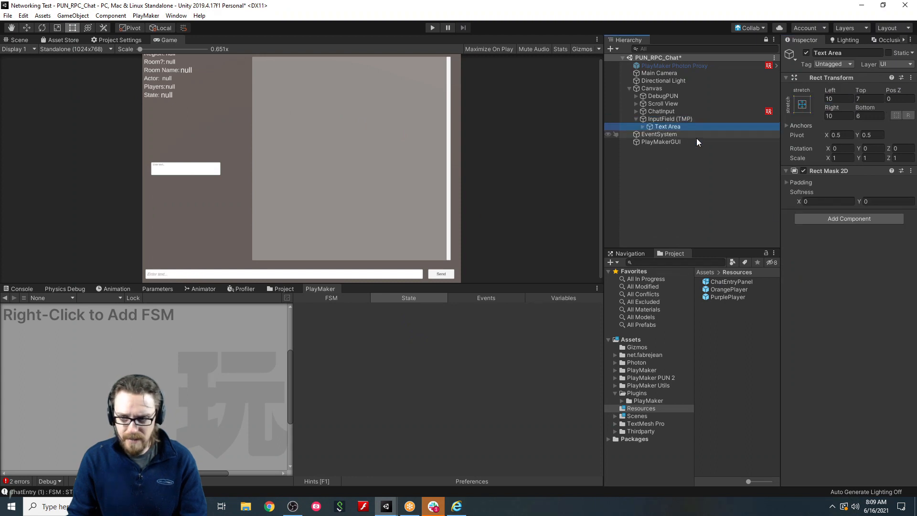
left_click(643, 127)
left_click(666, 135)
left_click(668, 140, "shift")
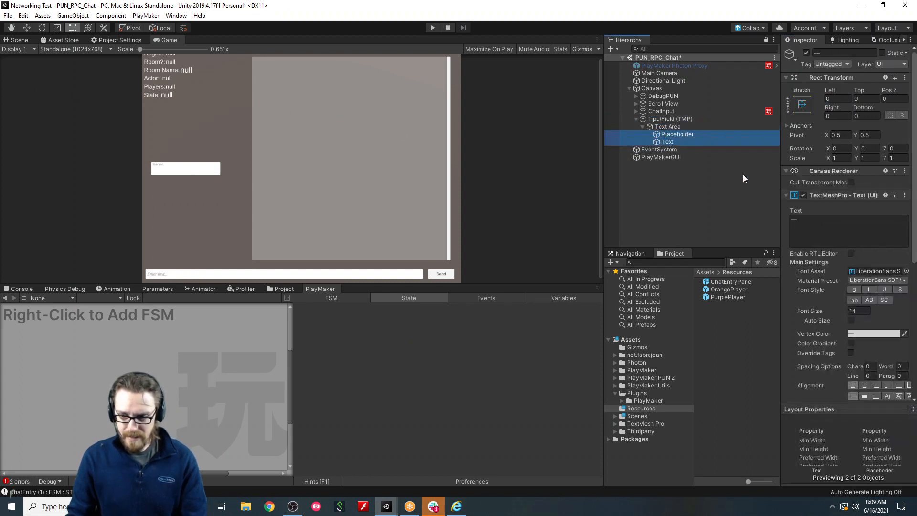
left_click(864, 310)
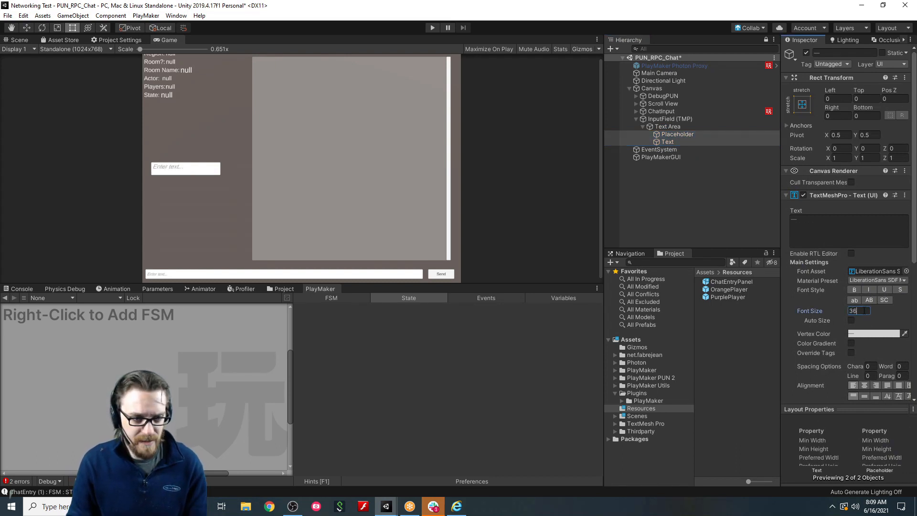
left_click(864, 396)
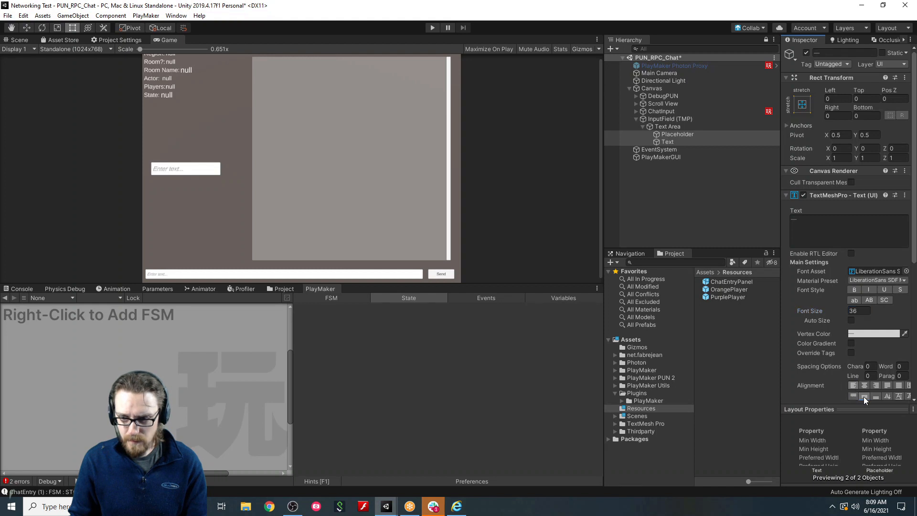
Change the new input field's placeholder text to "Enter Nickname...".
left_click(692, 191)
left_click(685, 140)
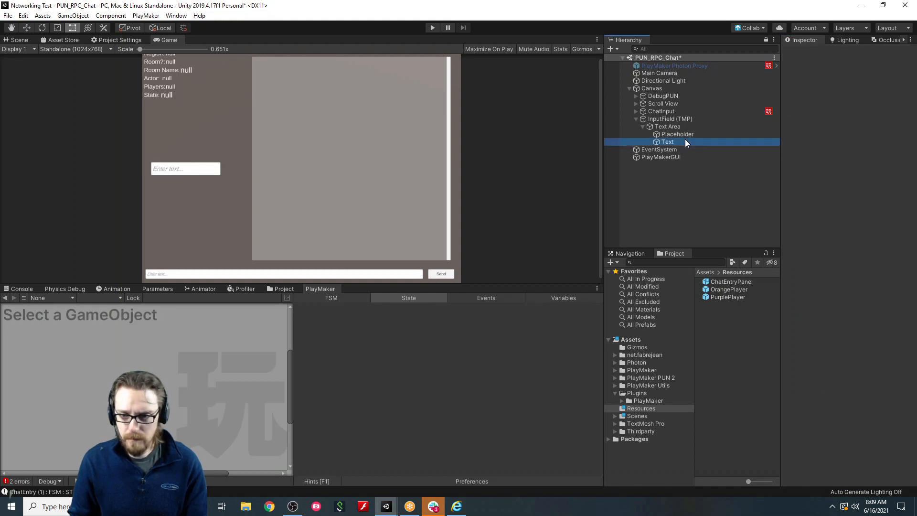
left_click(683, 134)
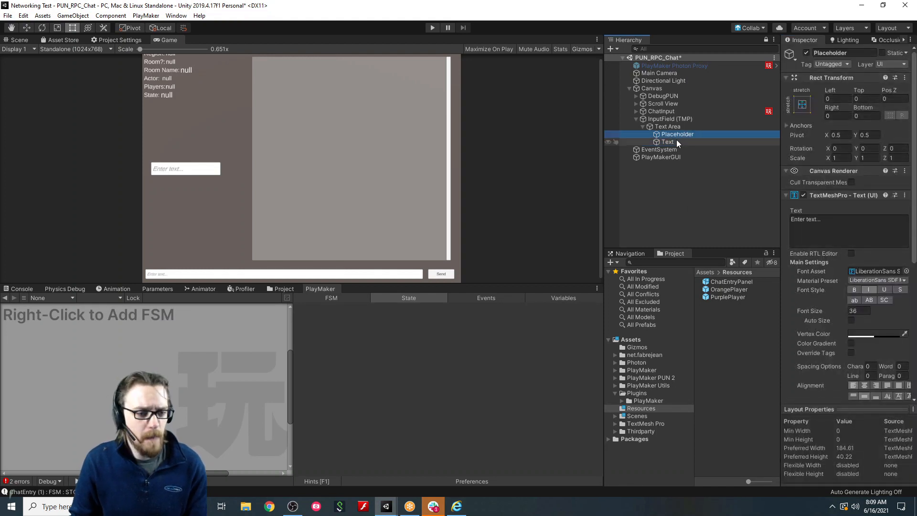
left_click(850, 220)
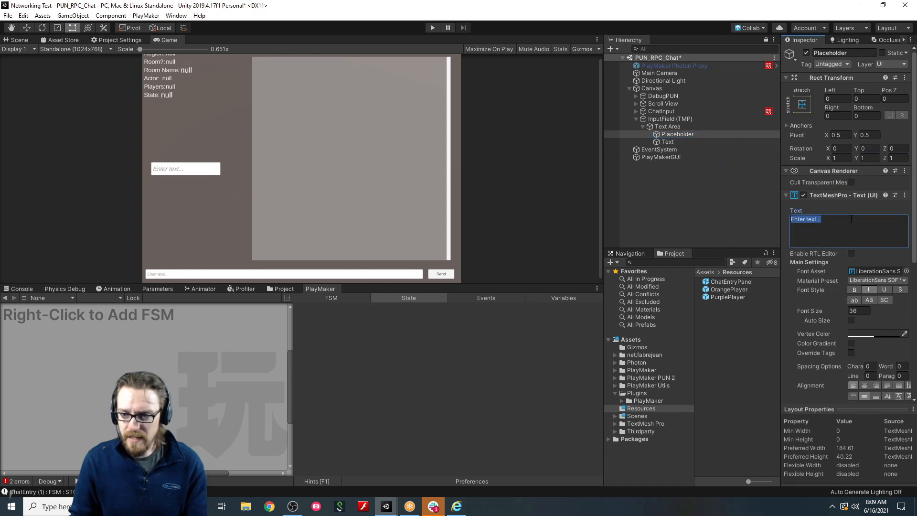
type("Enter ")
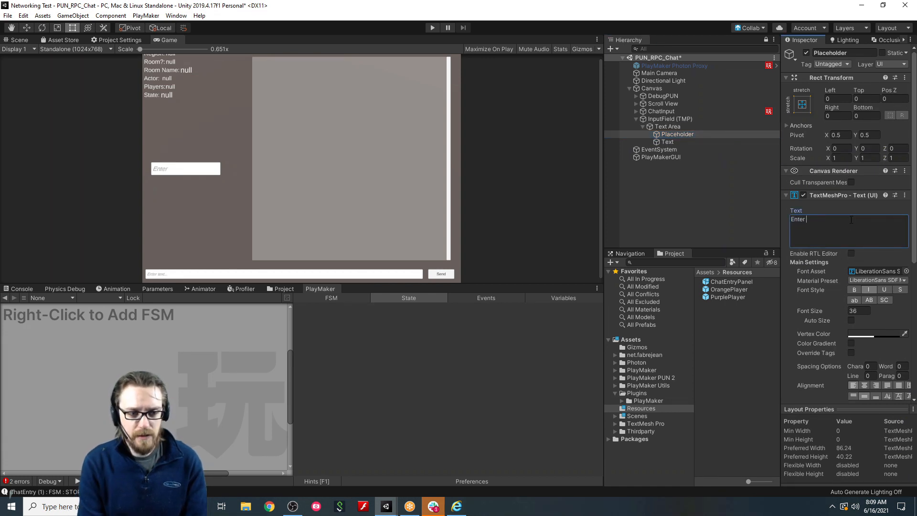
type("Nickname...")
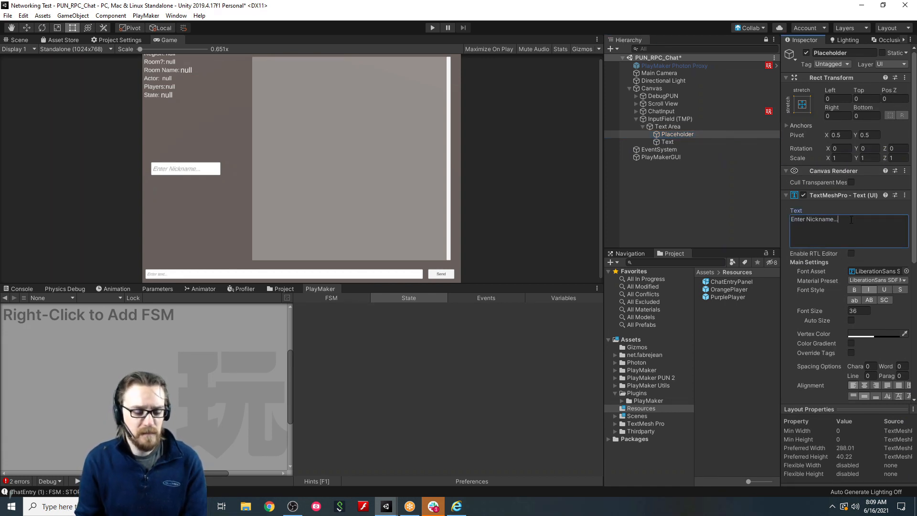
Copy the SubmitButton from ChatInput and paste it under the Canvas alongside the nickname input field.
left_click(636, 111)
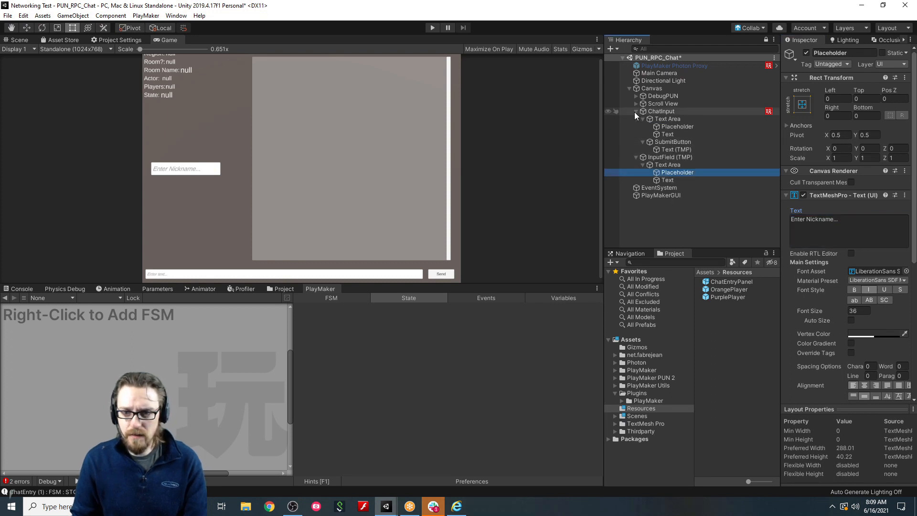
left_click(681, 143)
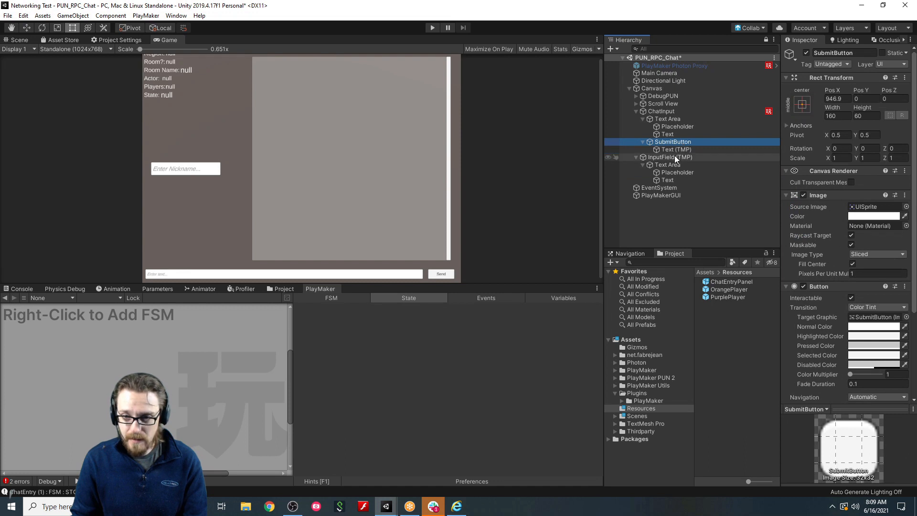
right_click(675, 156)
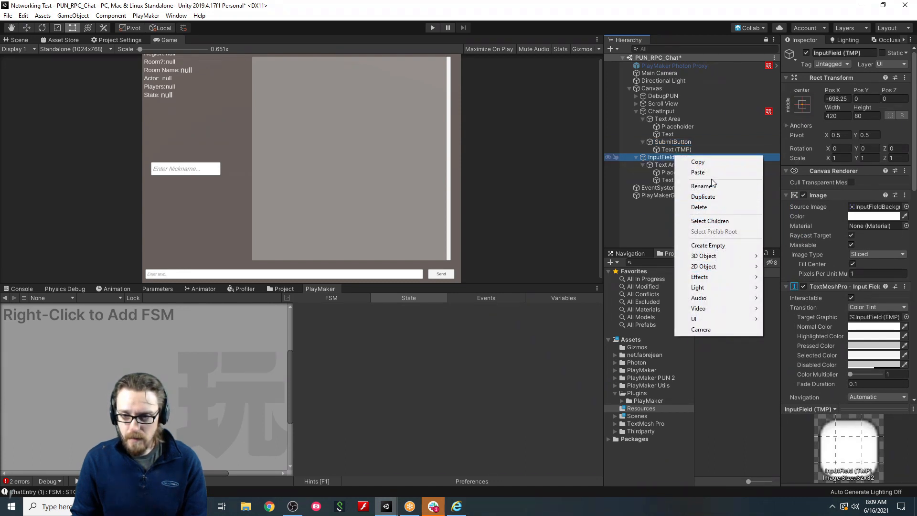
left_click(697, 172)
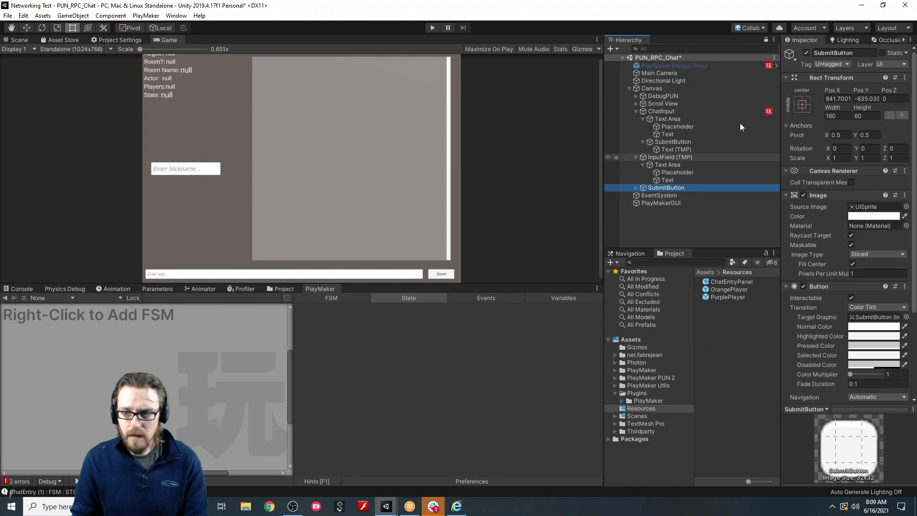
Position the copied SubmitButton below the nickname field at about X -773.5, Y -92.5, and size it 200 by 80.
left_click_drag(832, 90, 774, 90)
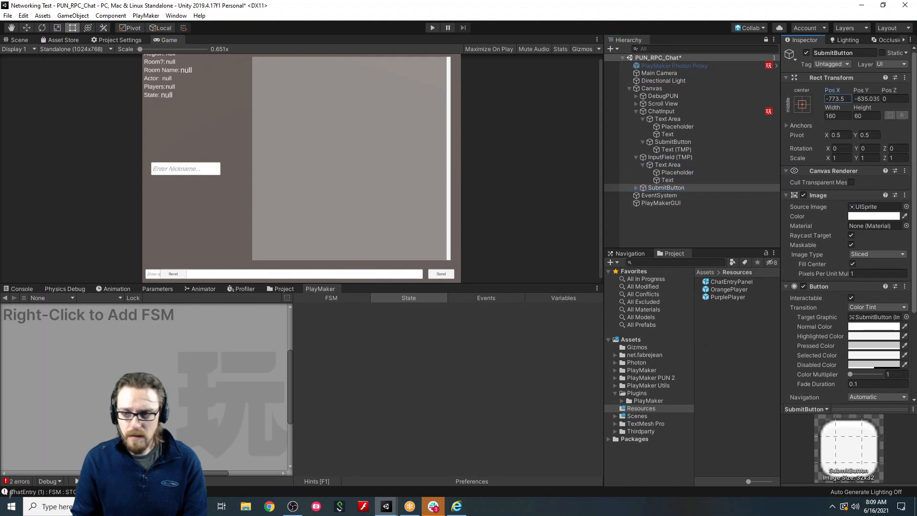
left_click_drag(857, 90, 835, 75)
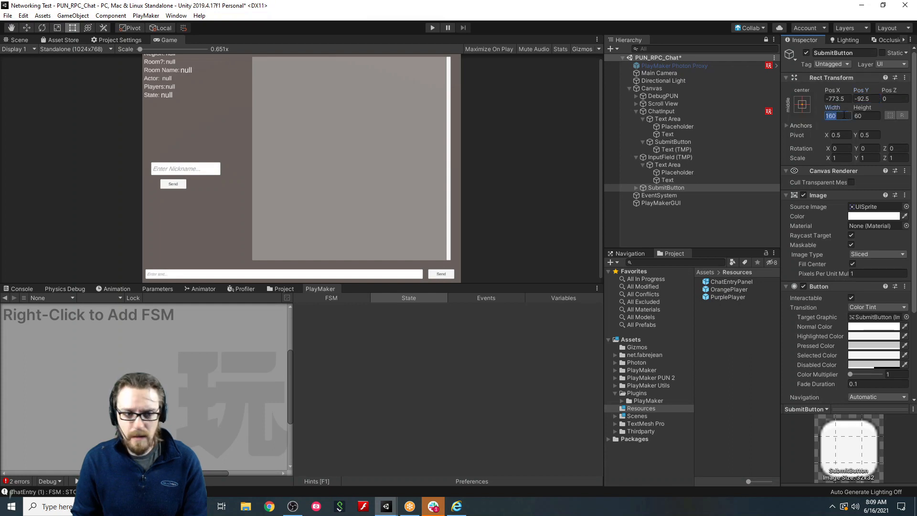
left_click(860, 116)
type("80")
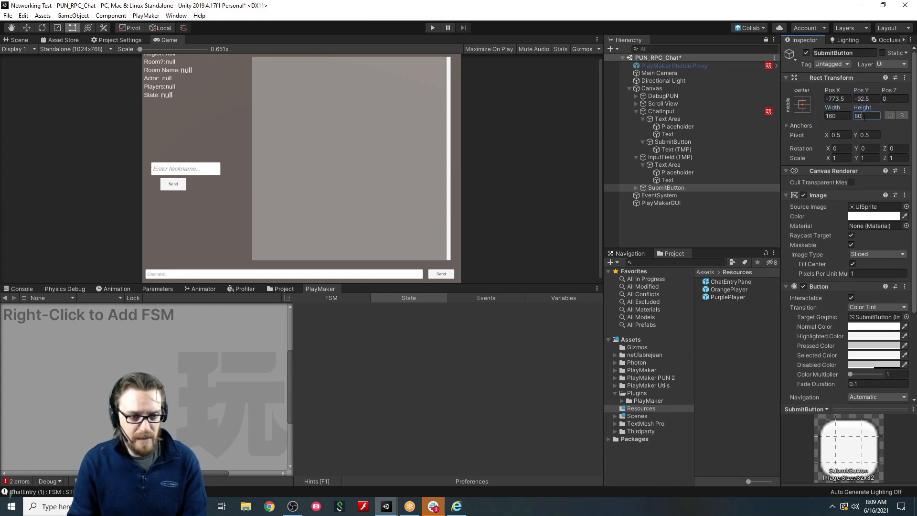
key("shift+Tab")
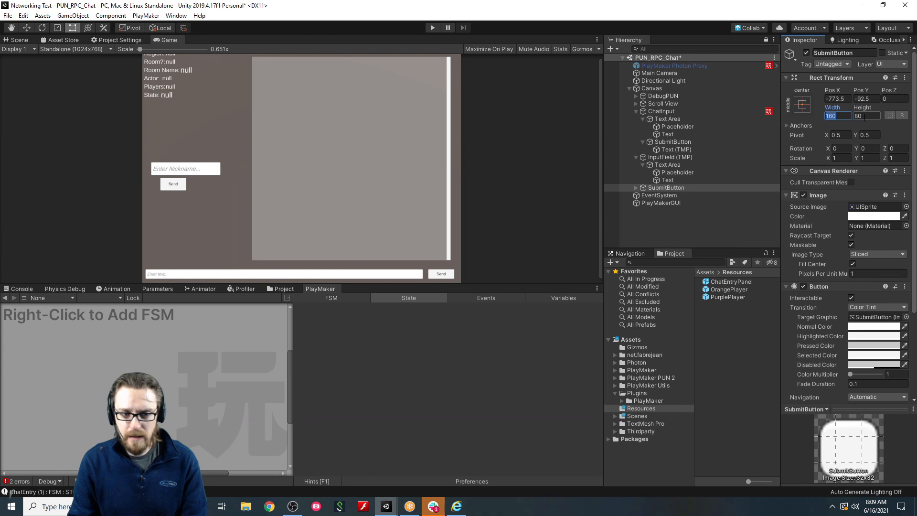
type("200")
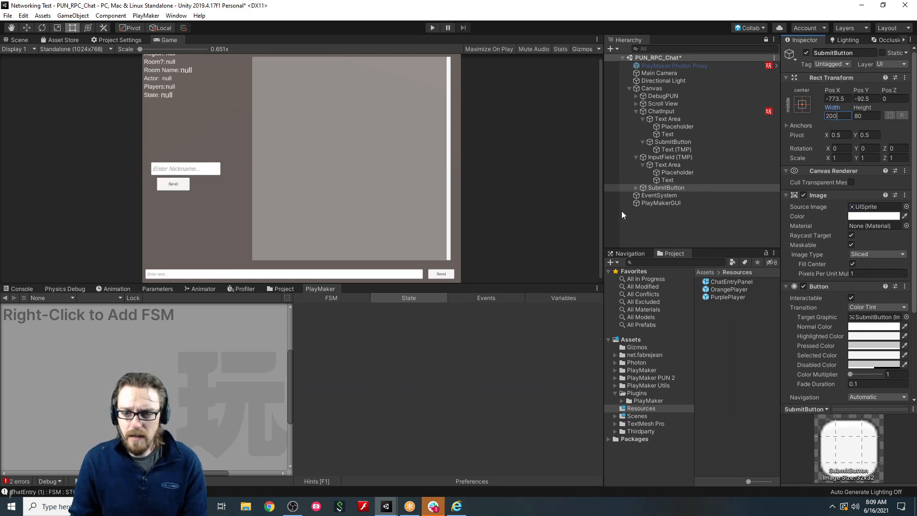
Change the copied button's label text to "Submit".
left_click(636, 188)
left_click(673, 195)
left_click(838, 224)
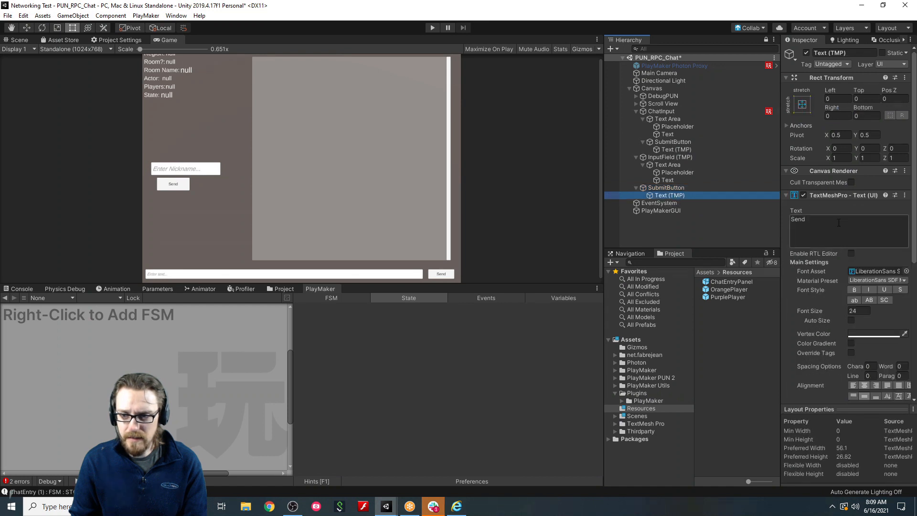
type("Submit")
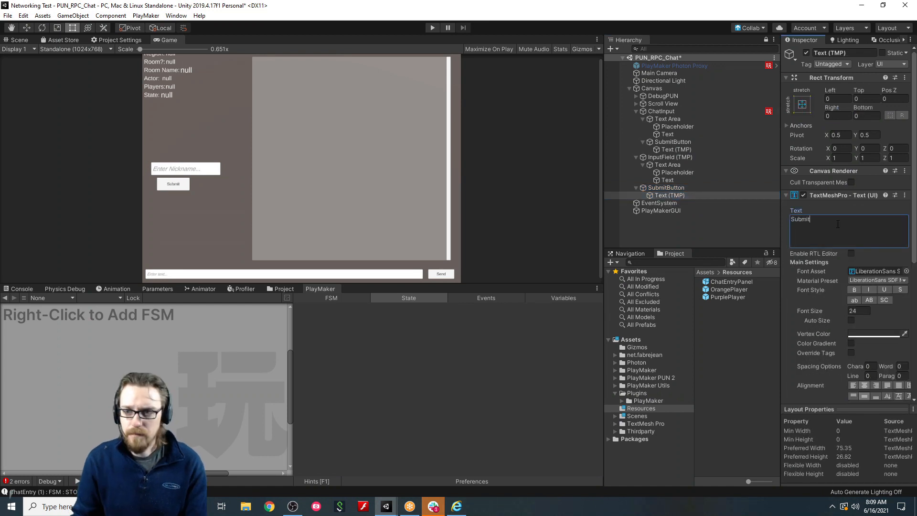
Shift the copied SubmitButton to Pos X about -805 so its left edge lines up with the nickname field.
left_click_drag(831, 91, 832, 110)
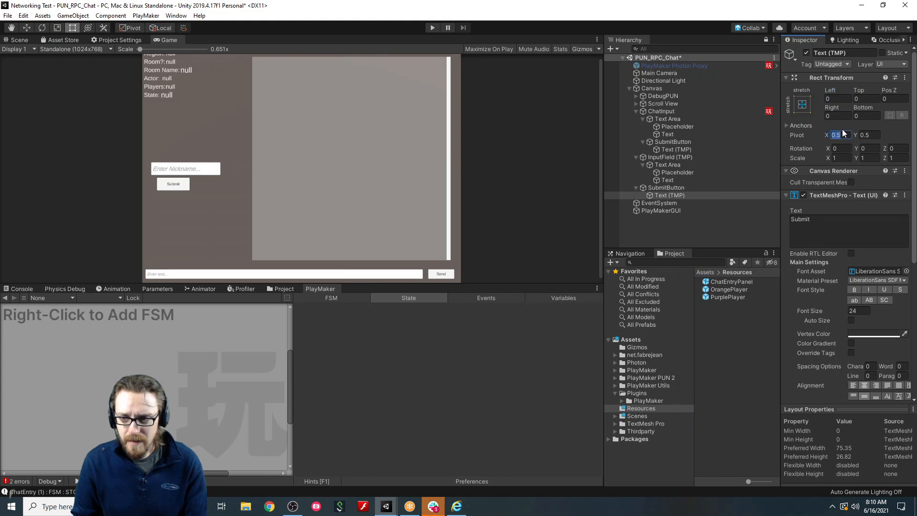
left_click(26, 26)
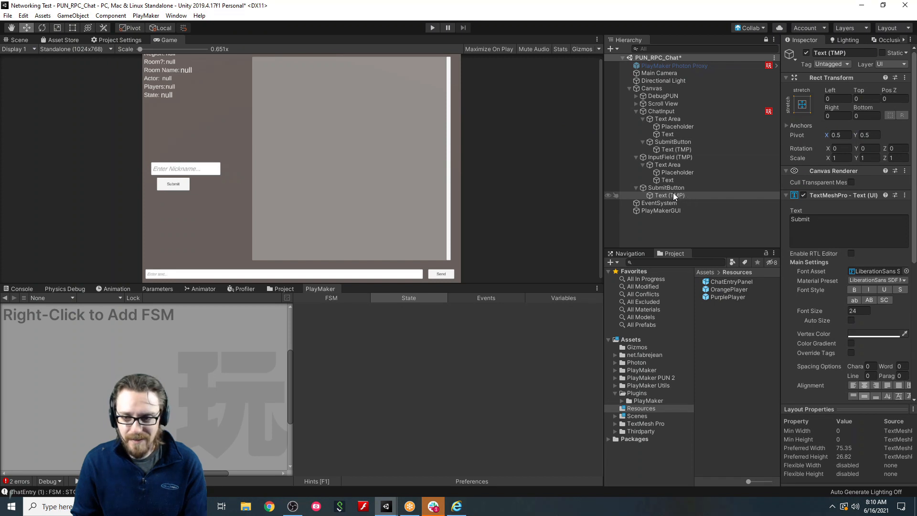
left_click(636, 188)
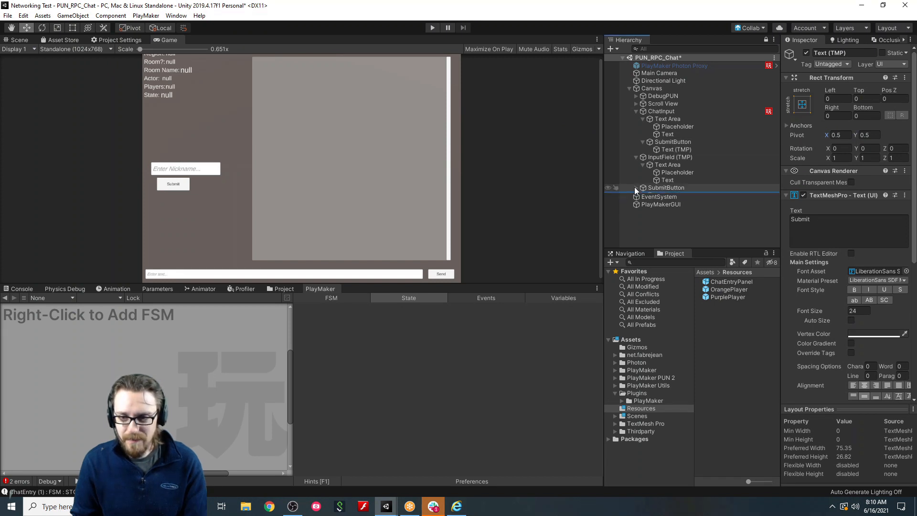
left_click(635, 157)
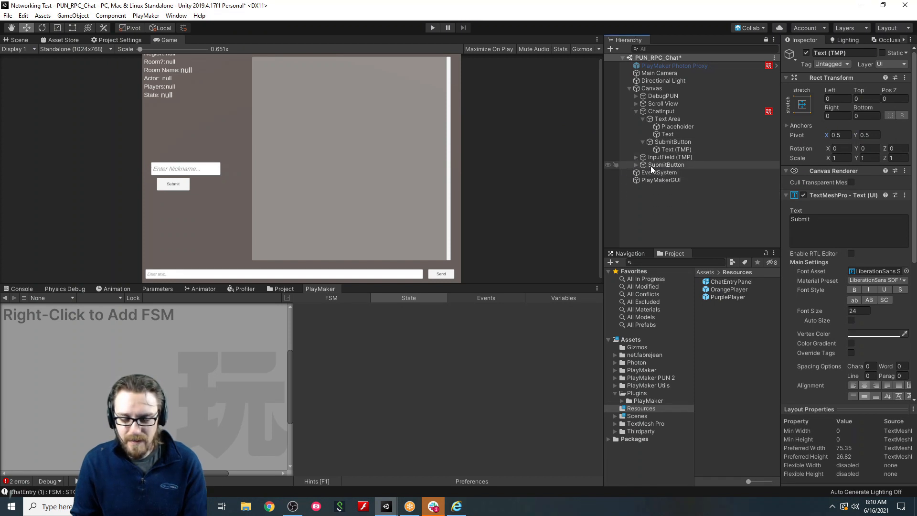
left_click(650, 165)
left_click_drag(835, 90, 533, 107)
left_click_drag(406, 115, 331, 136)
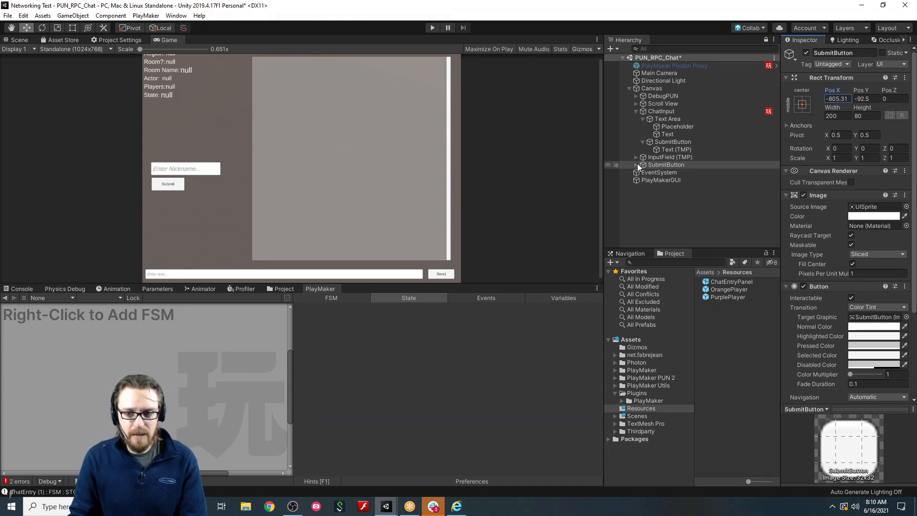
Add an FSM to the copied SubmitButton and give State 1 the UI Button On Click Event and Get Key Down actions.
right_click(33, 338)
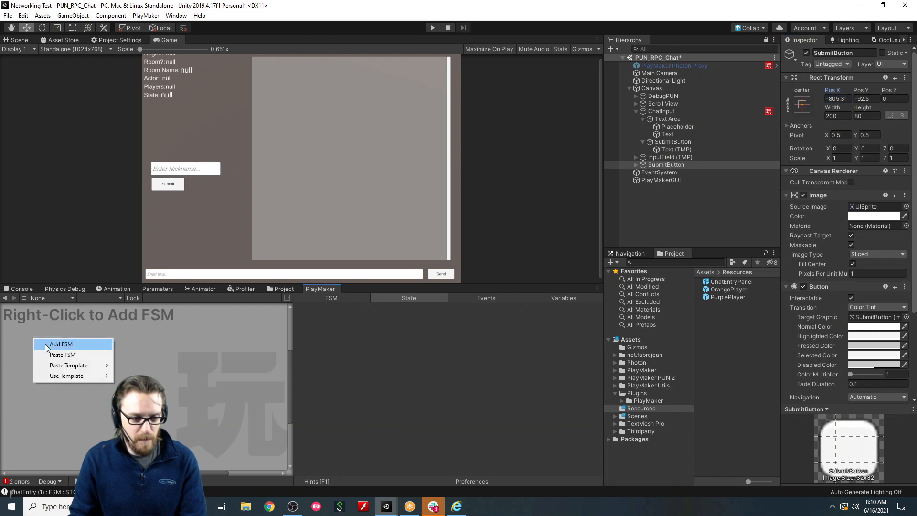
left_click(48, 344)
key("grave")
type("button")
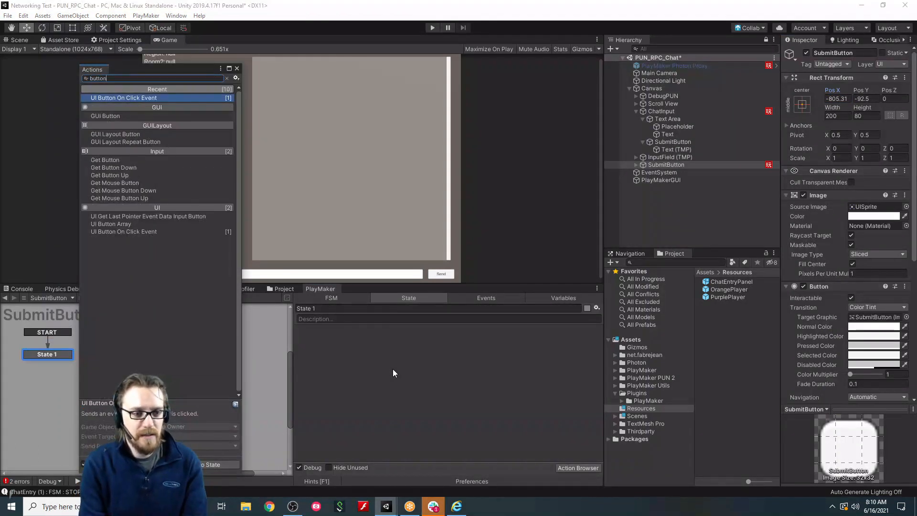
key("Return")
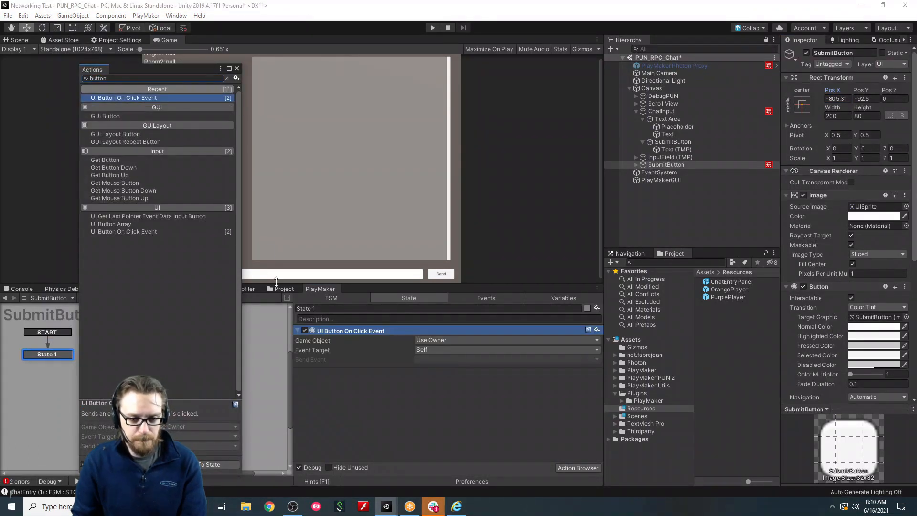
double_click(168, 76)
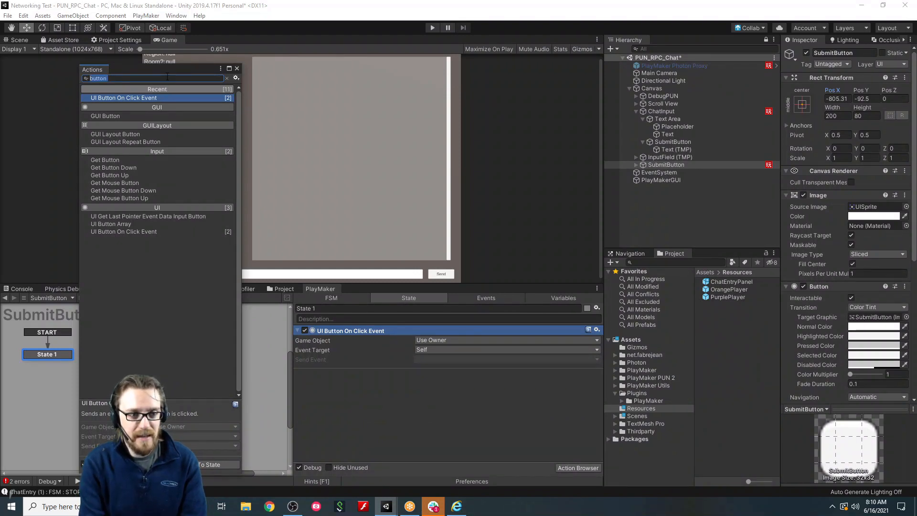
type("key")
key("Return")
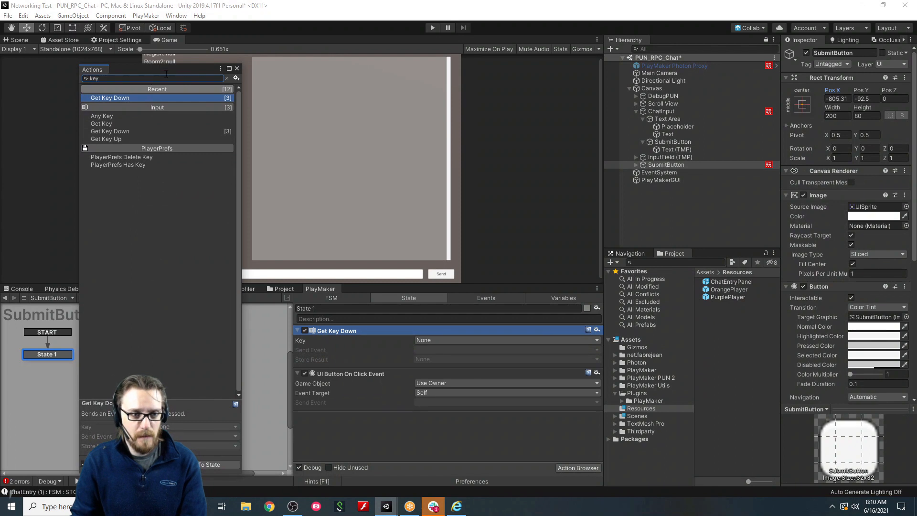
left_click(236, 68)
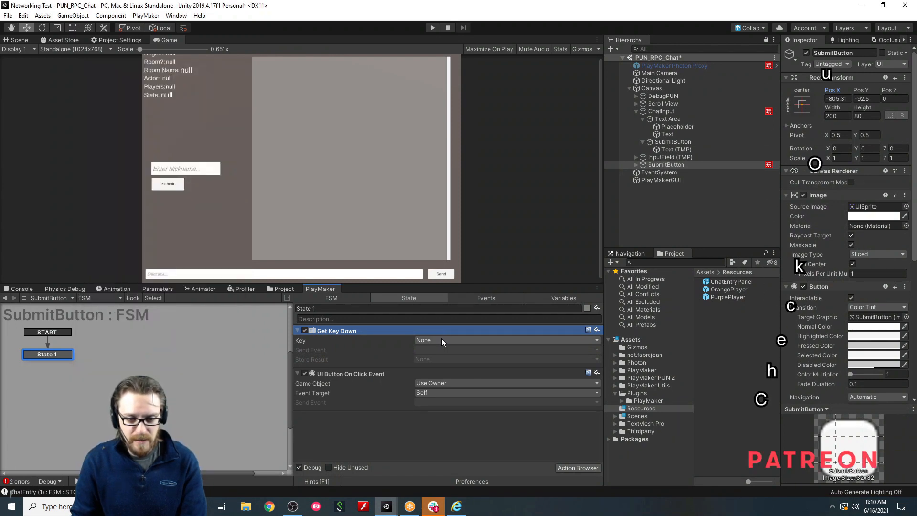
Set Get Key Down to the Return key and make both it and the button click action send a new event, saveNickname.
left_click(458, 340)
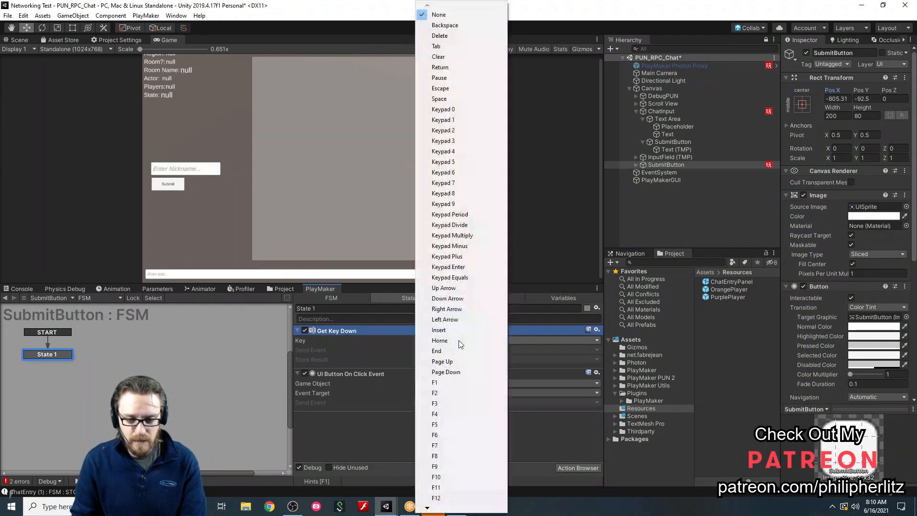
left_click(446, 68)
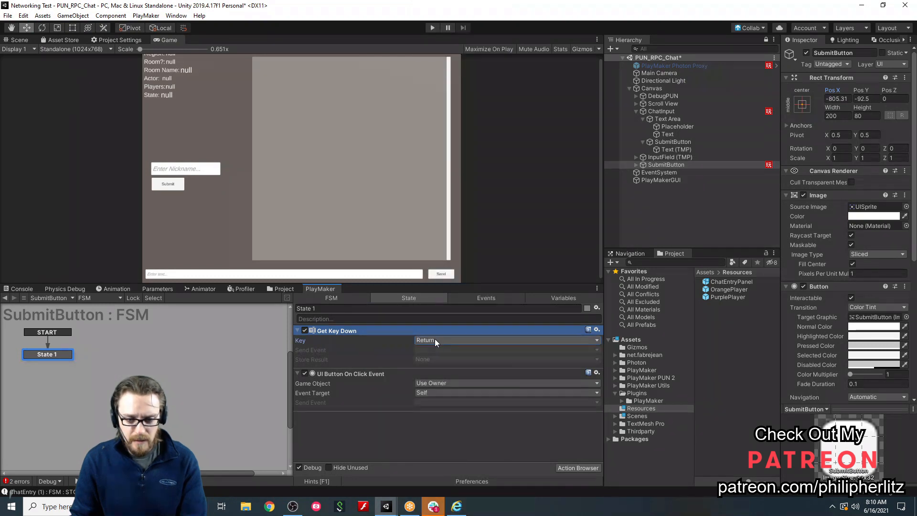
left_click(431, 349)
left_click(446, 412)
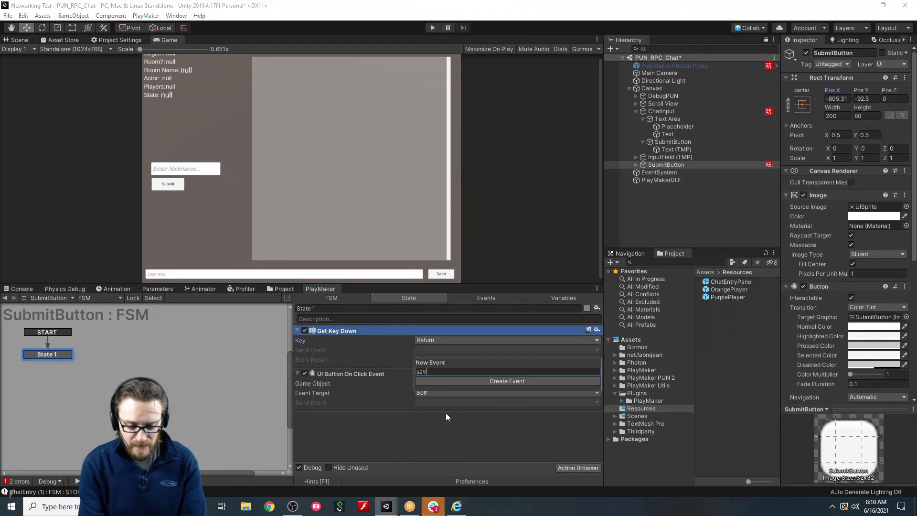
type("saveNickname")
key("Return")
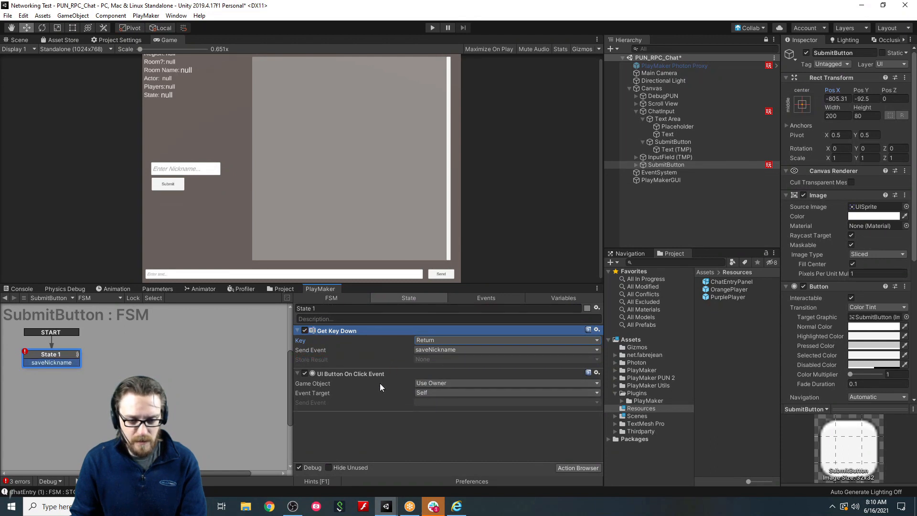
left_click(420, 402)
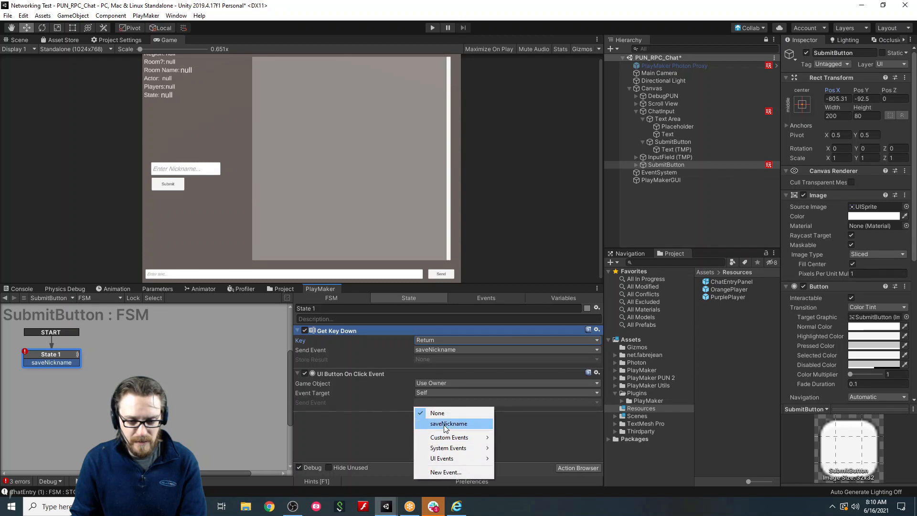
left_click(440, 424)
Duplicate the Get Key Down action in State 1 and set the copy's key to Keypad Enter.
left_click(383, 328)
key("ctrl+c")
key("ctrl+v")
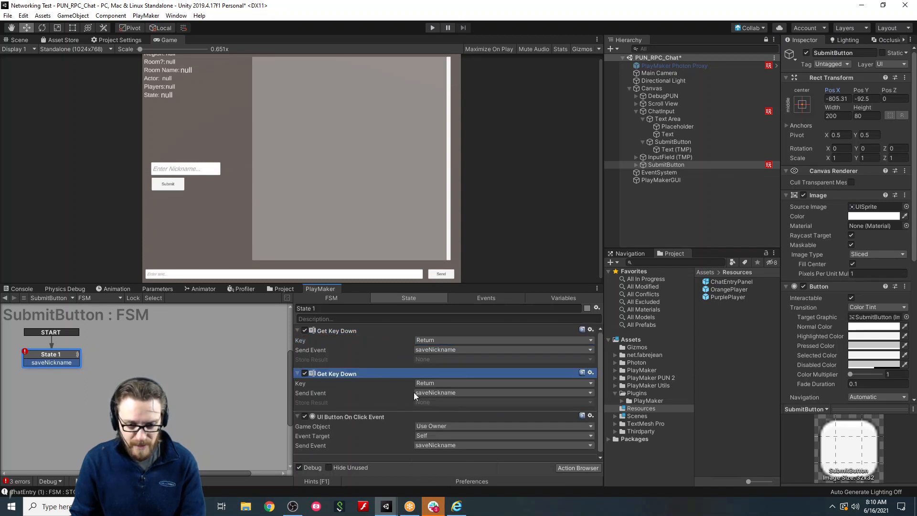
left_click(423, 383)
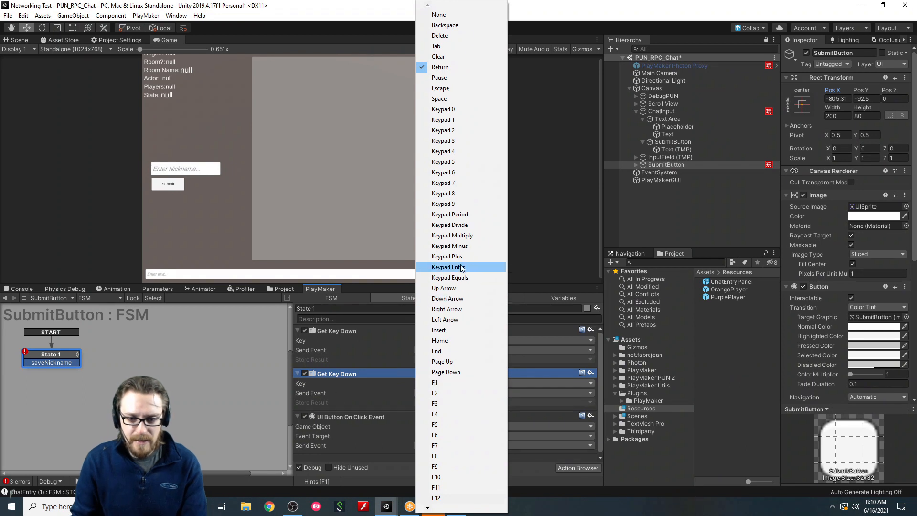
left_click(448, 266)
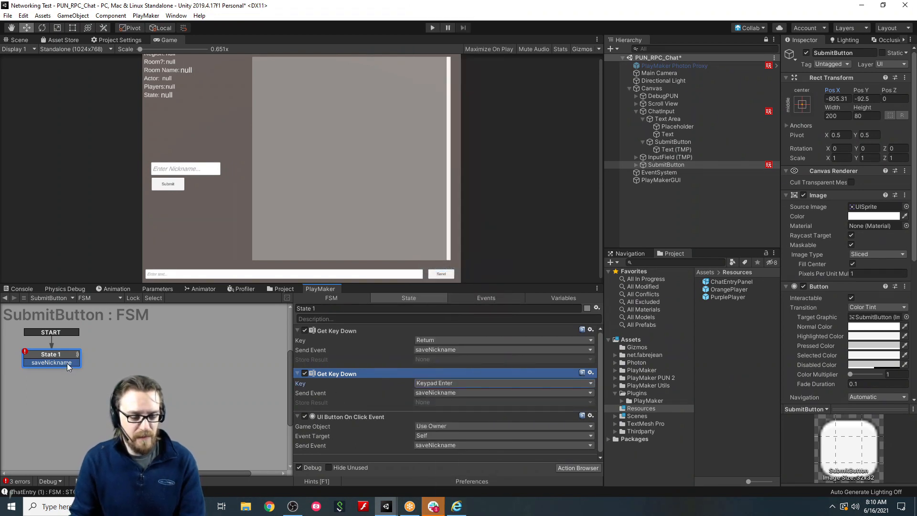
Link the saveNickname transition to a new state and add a Get Textmesh Pro Input Text action there.
left_click_drag(68, 366, 154, 347)
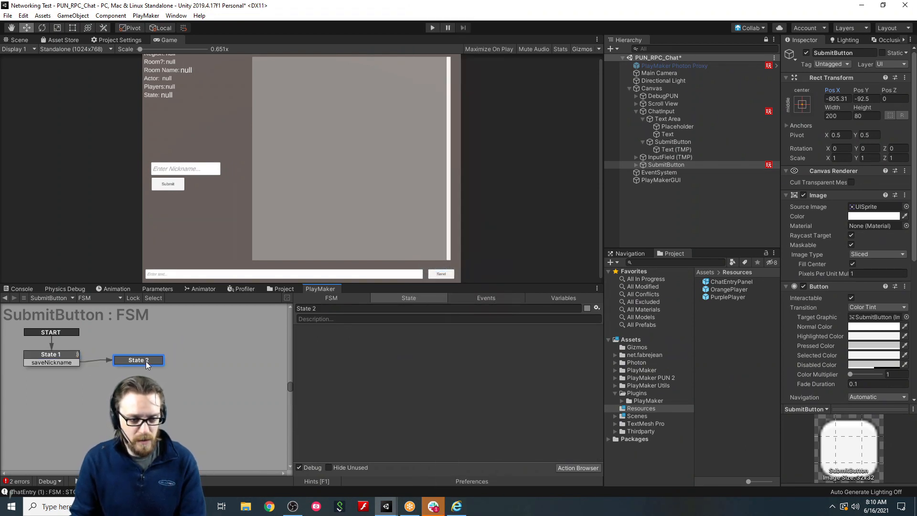
double_click(350, 377)
type("get")
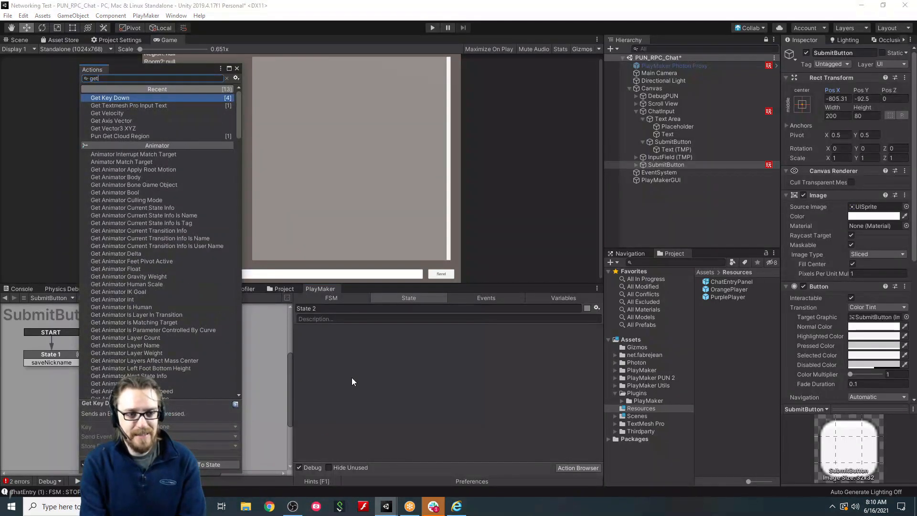
key("Down")
key("Return")
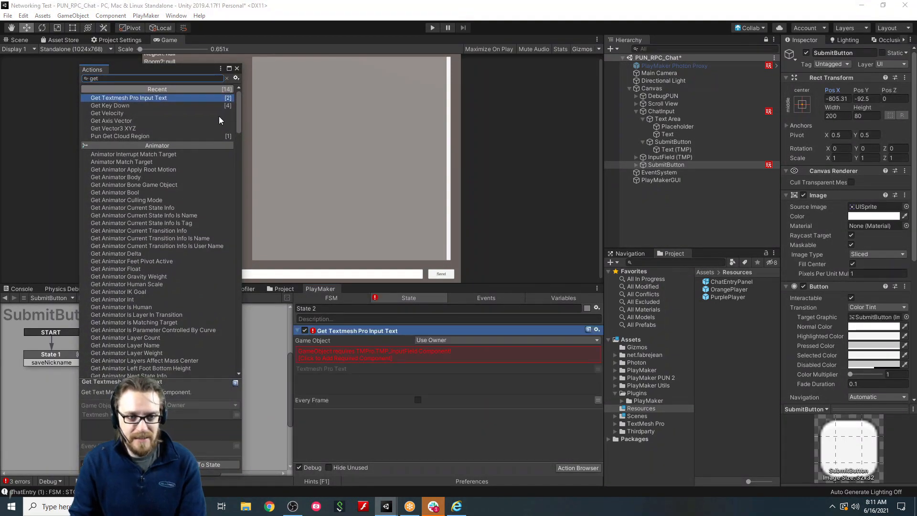
left_click(236, 68)
Make Get Textmesh Pro Input Text read from a specified game object, the InputField (TMP) under the Canvas.
left_click(472, 340)
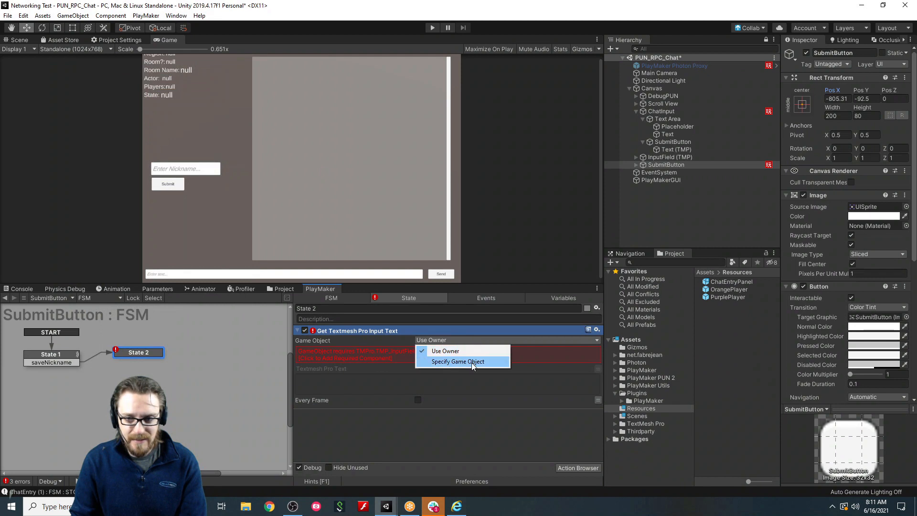
left_click(444, 360)
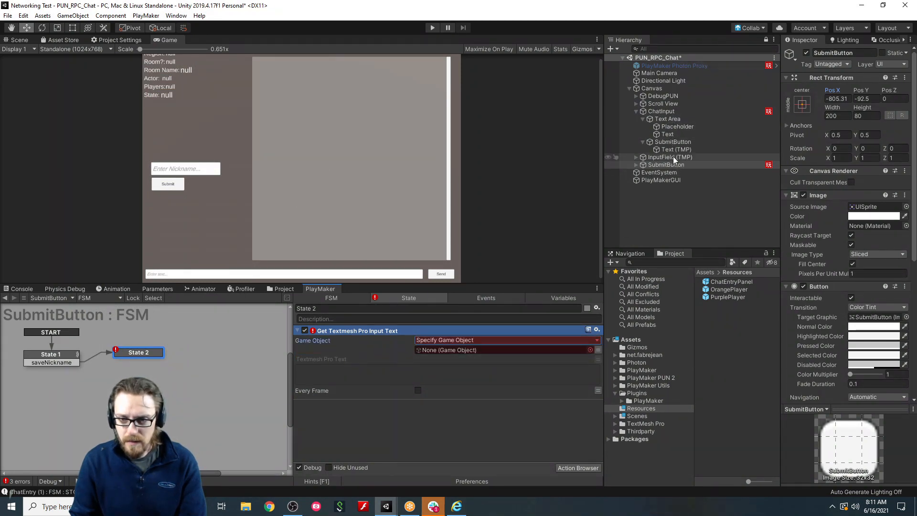
left_click_drag(672, 157, 463, 354)
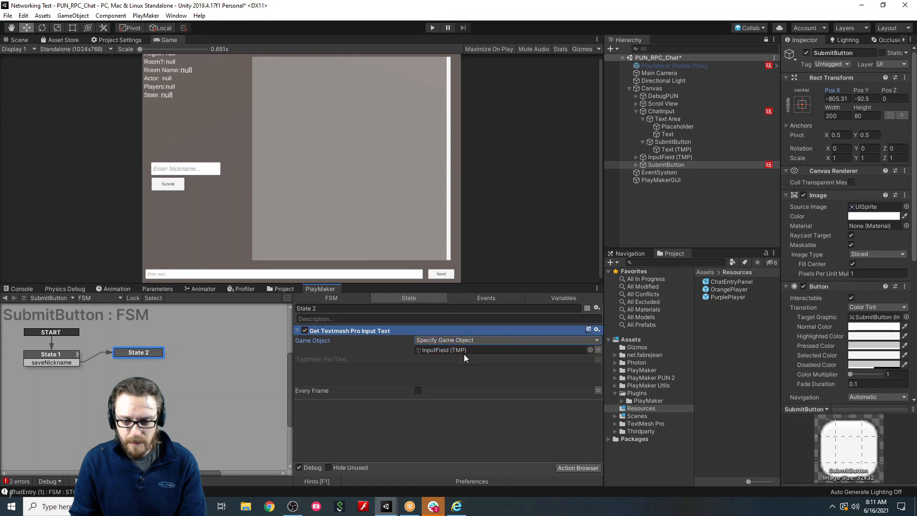
Rename the InputField (TMP) object as NicknameInputField.
left_click(666, 157)
key("F2")
type("Nickn")
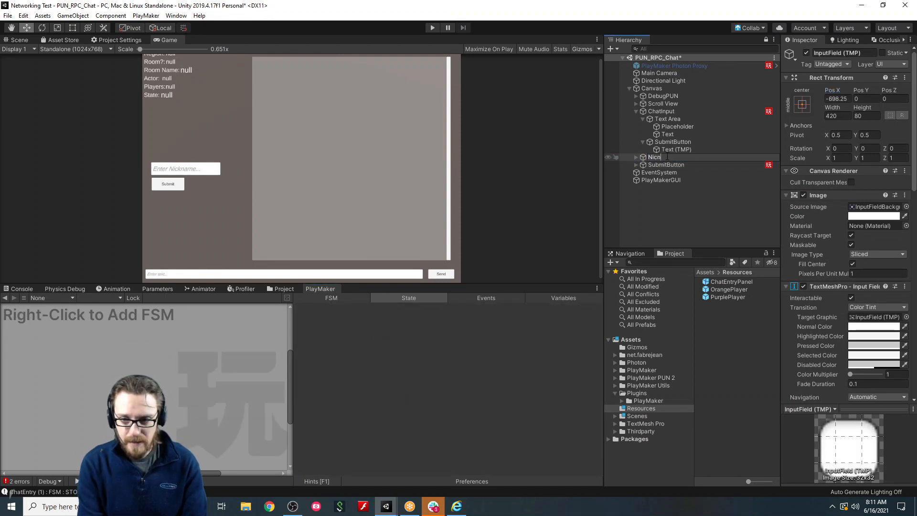
type("ameInputField")
key("Return")
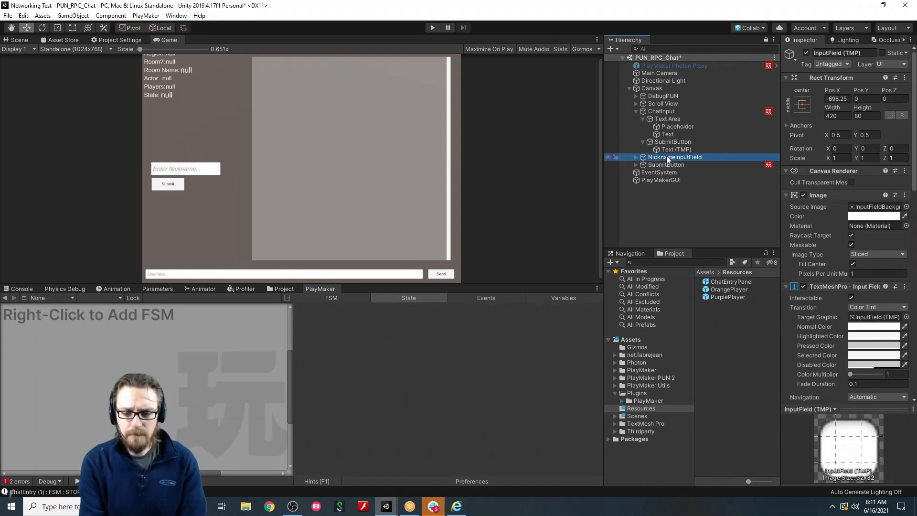
In the SubmitButton FSM's State 2, store the input text in a new global variable named nickname.
left_click(674, 165)
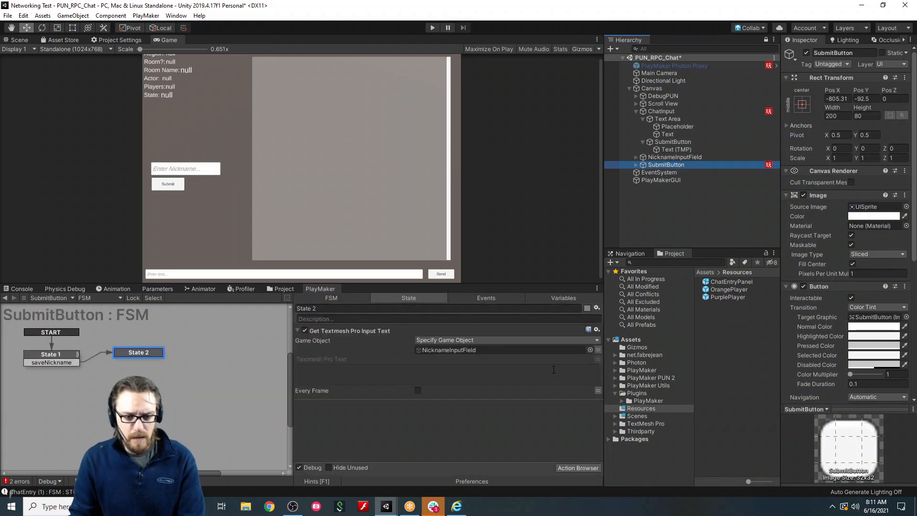
left_click(594, 360)
left_click(519, 358)
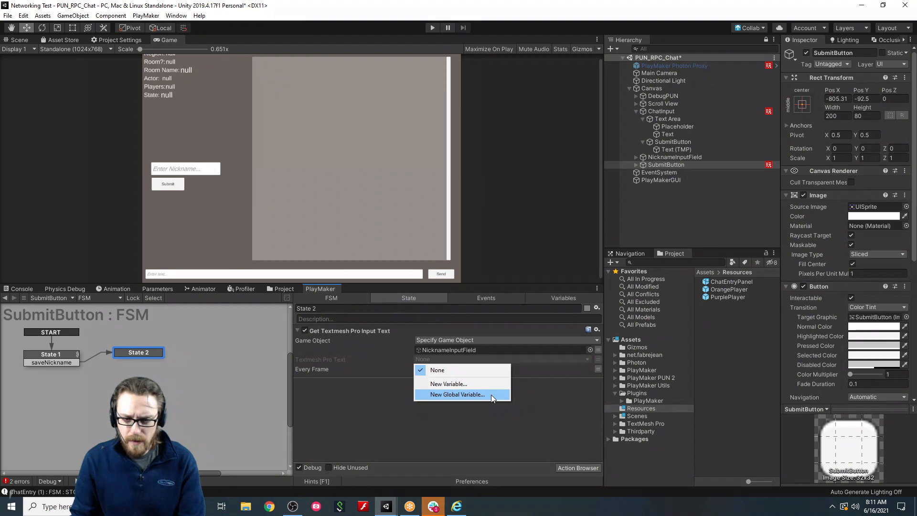
left_click(491, 395)
type("nick")
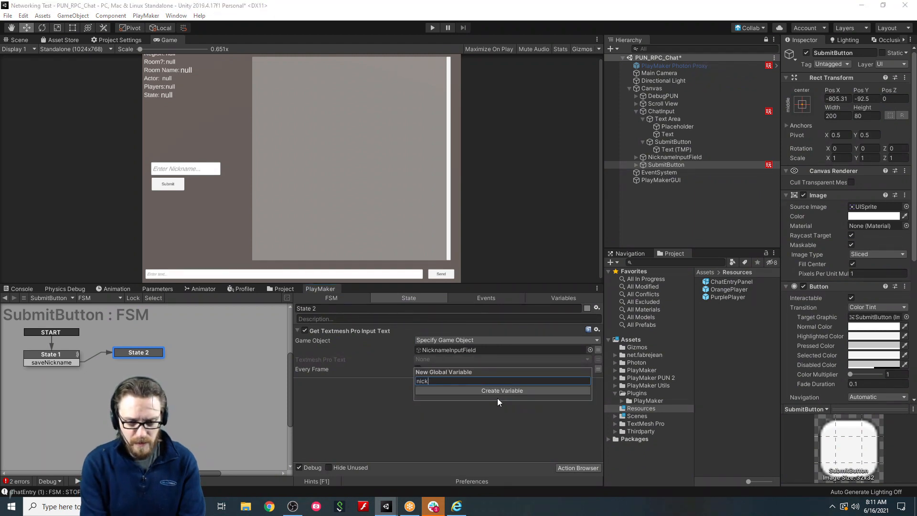
type("name")
key("Return")
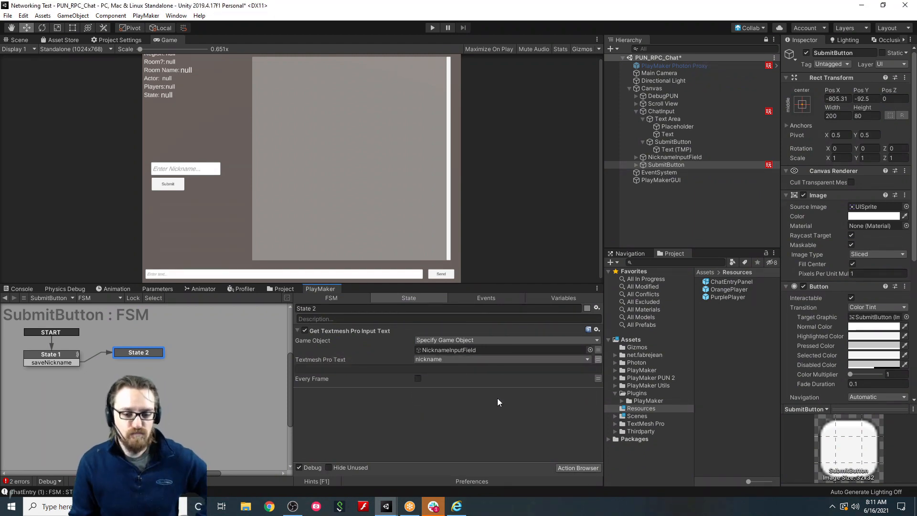
Enlarge the game view and add an Activate Game Object action to State 2 after the input text action.
left_click_drag(479, 282, 480, 324)
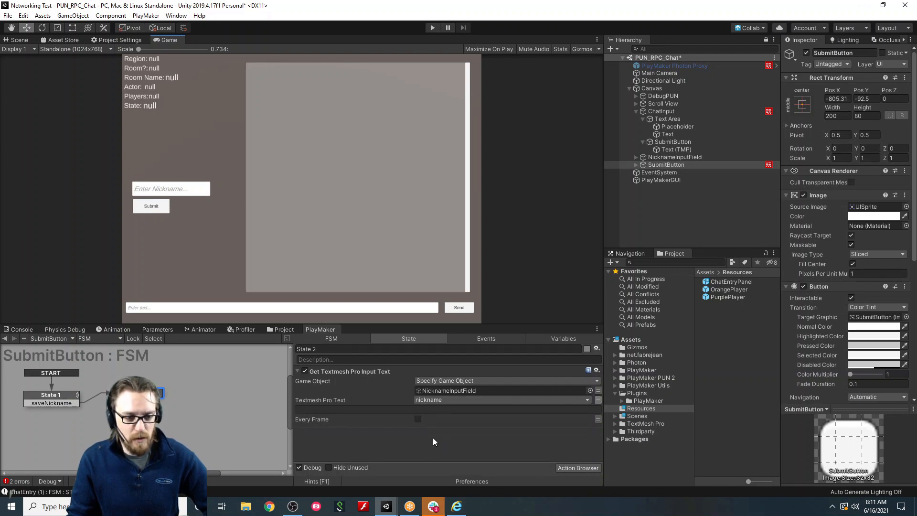
double_click(378, 451)
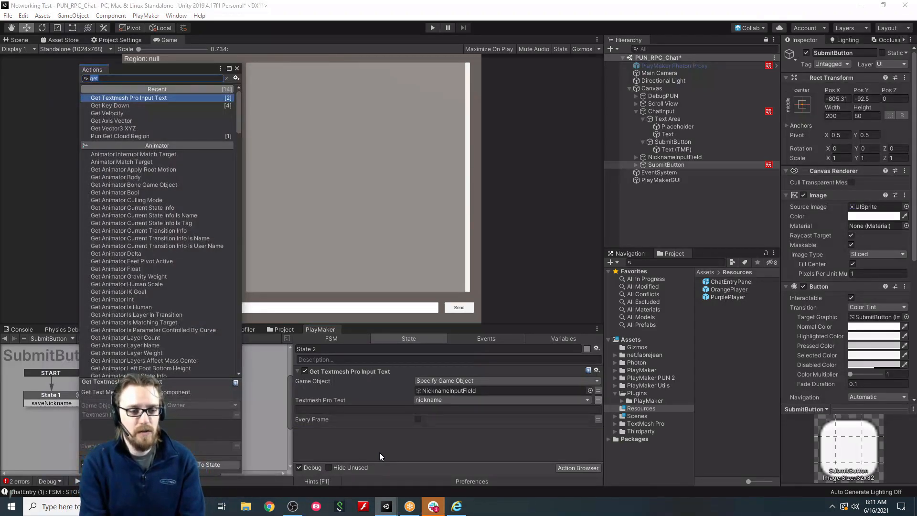
type("activ")
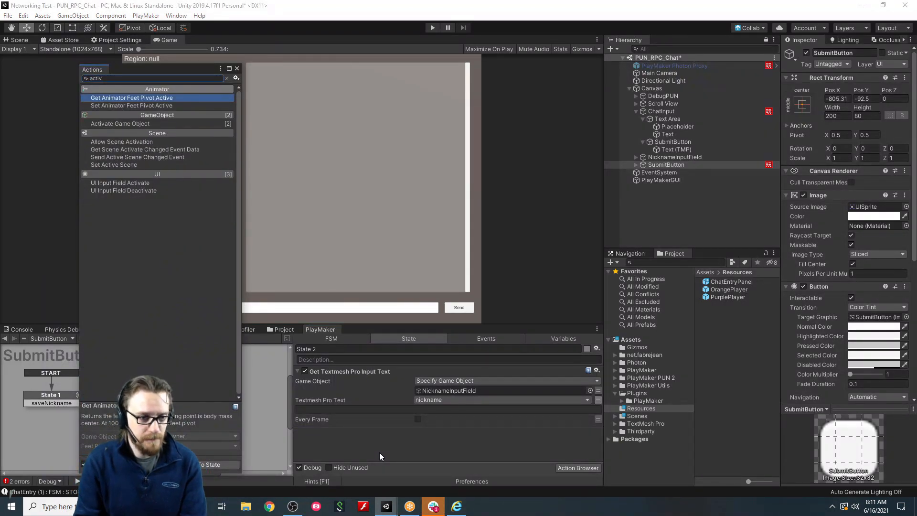
key("Down")
key("Down")
key("Return")
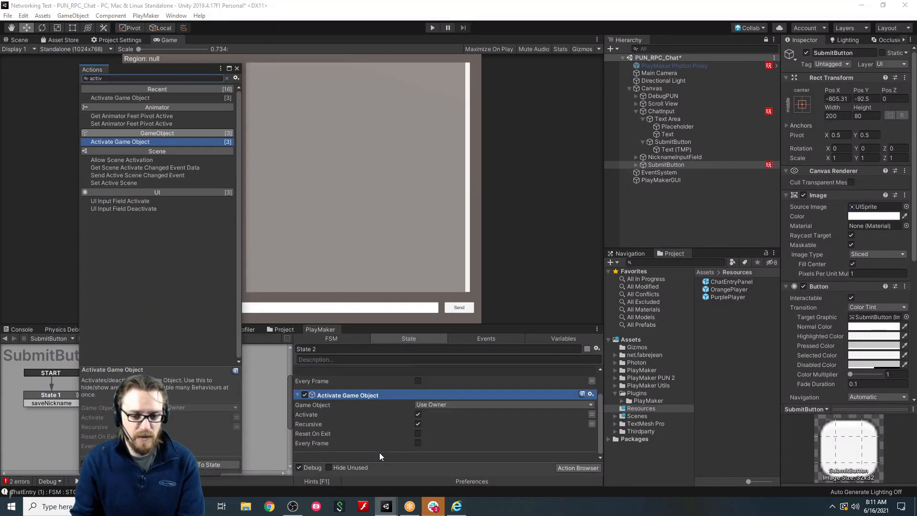
left_click(237, 68)
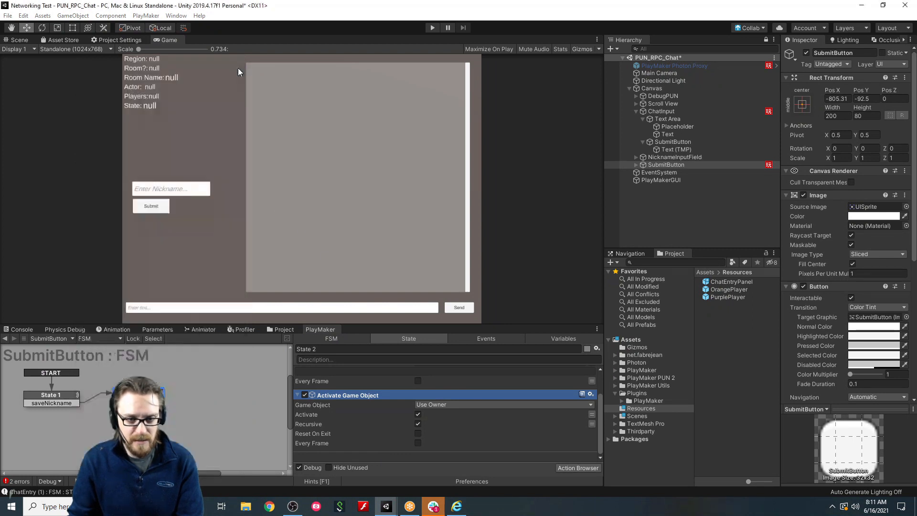
Duplicate State 2's Activate Game Object action, target one copy at NicknameInputField, and disable Activate on the copy that uses the owner.
left_click(455, 405)
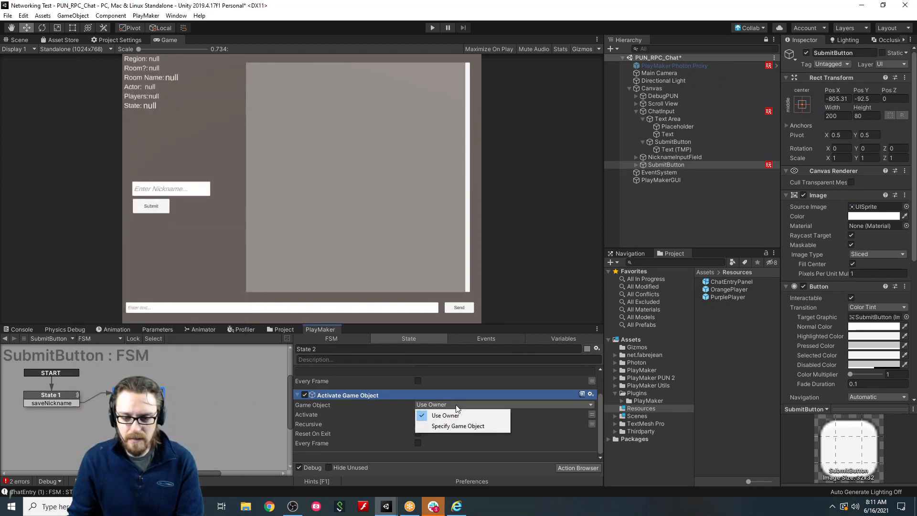
left_click(445, 415)
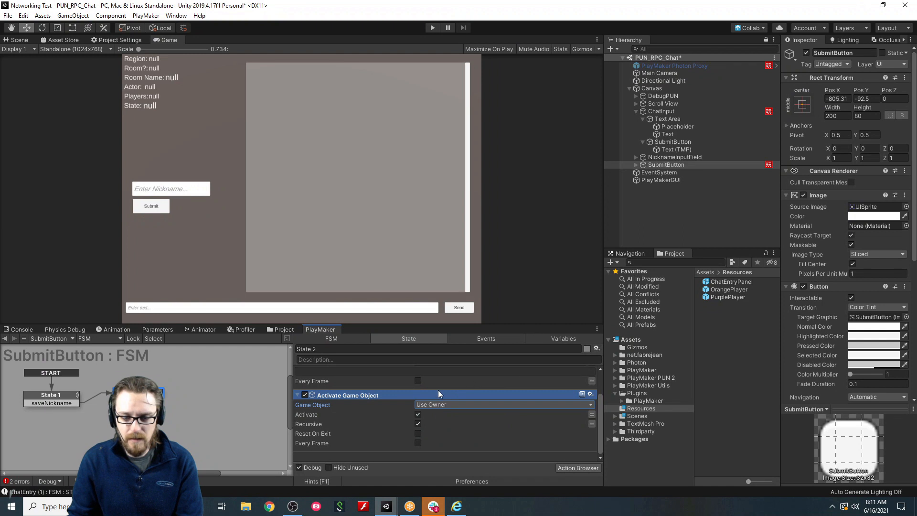
key("ctrl+c")
key("ctrl+v")
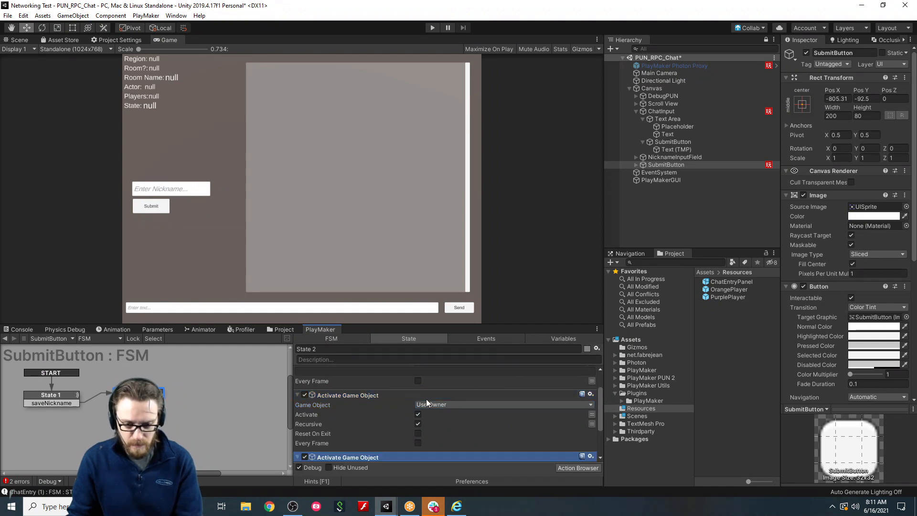
left_click(431, 405)
left_click(435, 427)
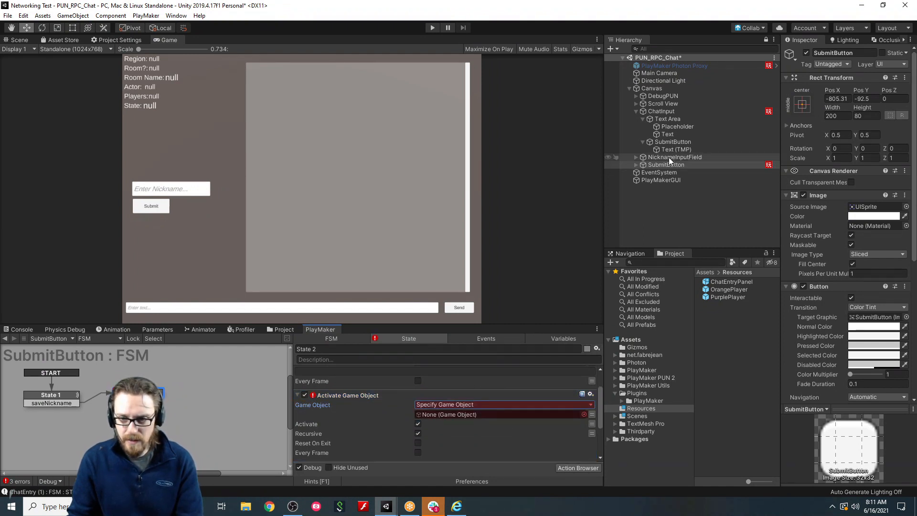
left_click_drag(669, 157, 436, 415)
scroll(428, 421, "down", 3)
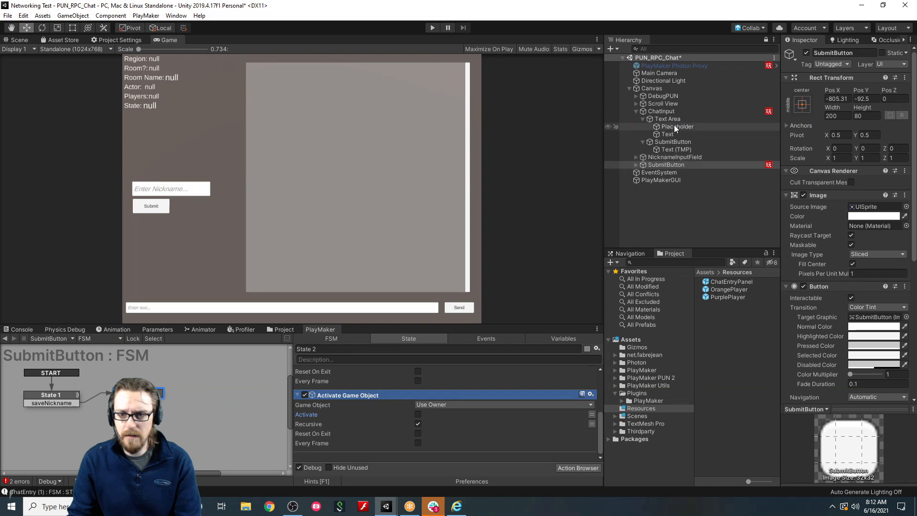
Add a Build String action to State 2 of the ChatInput FSM and place it first in the action list.
left_click(669, 111)
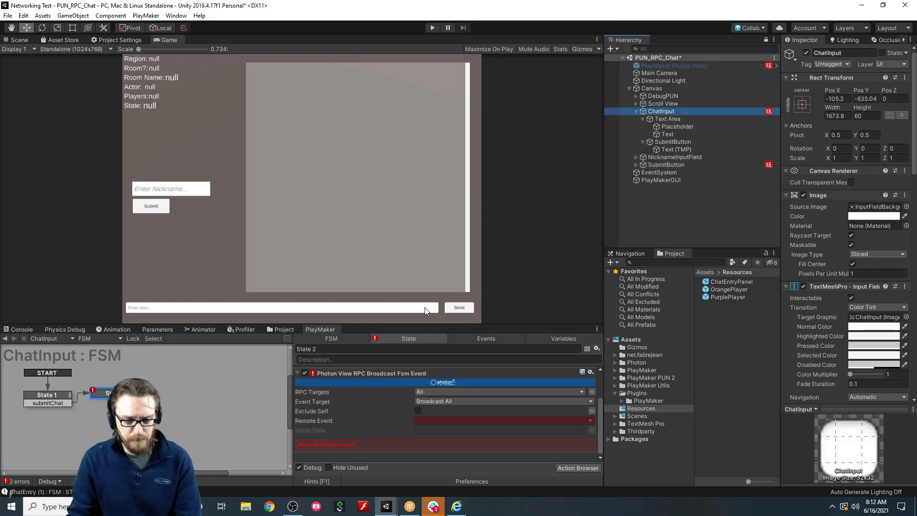
left_click_drag(470, 325, 458, 234)
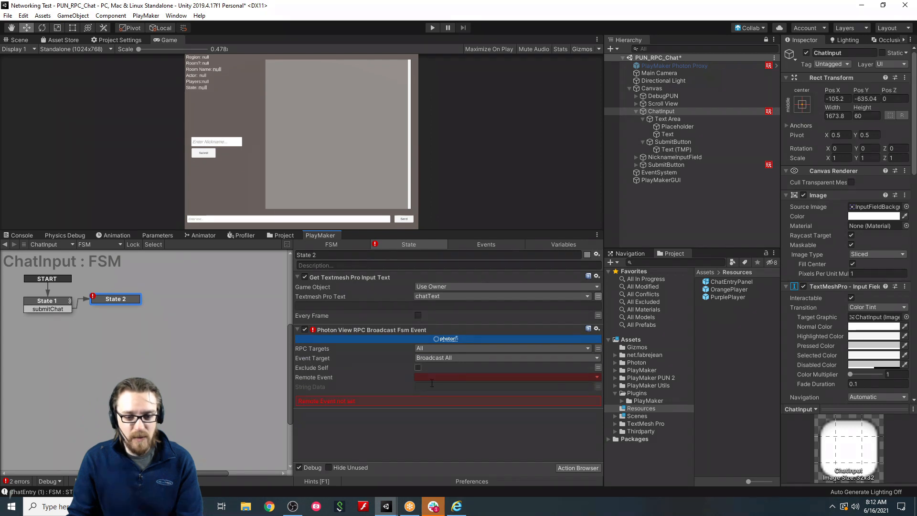
double_click(360, 425)
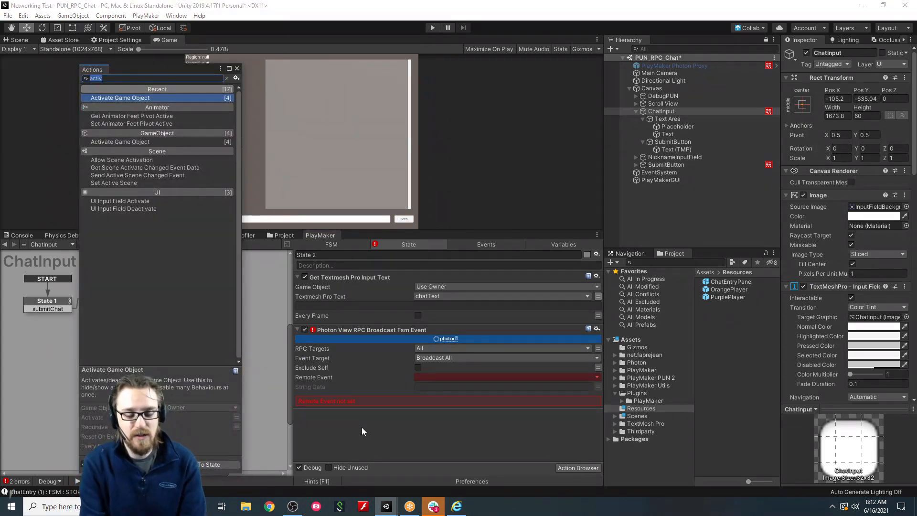
type("build")
key("Return")
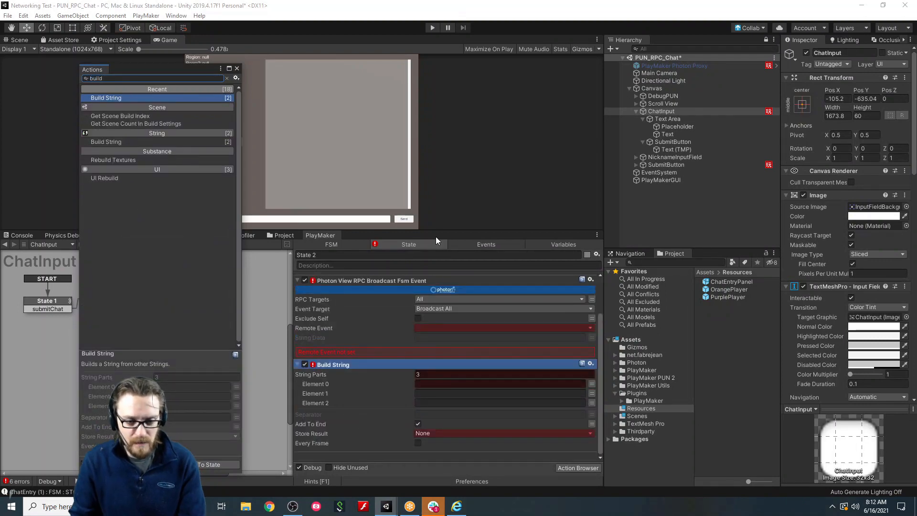
left_click(237, 69)
scroll(387, 353, "up", 2)
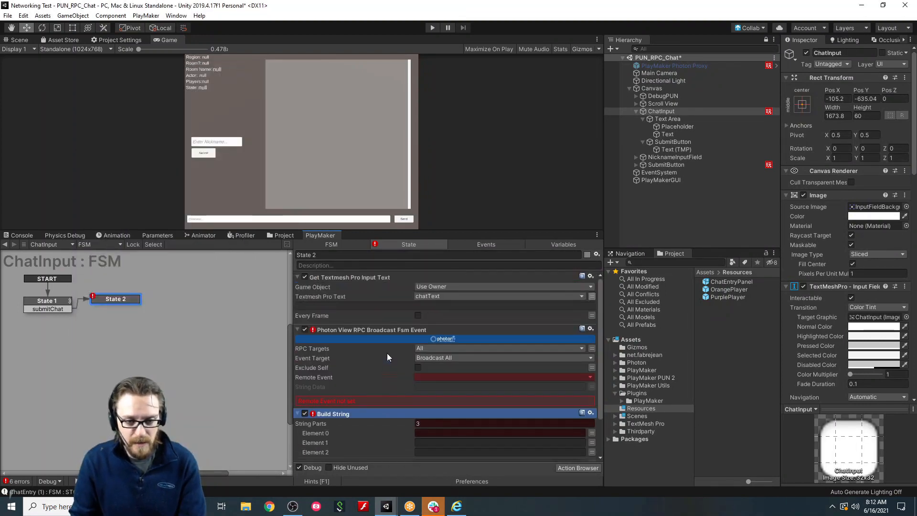
left_click_drag(348, 285, 349, 285)
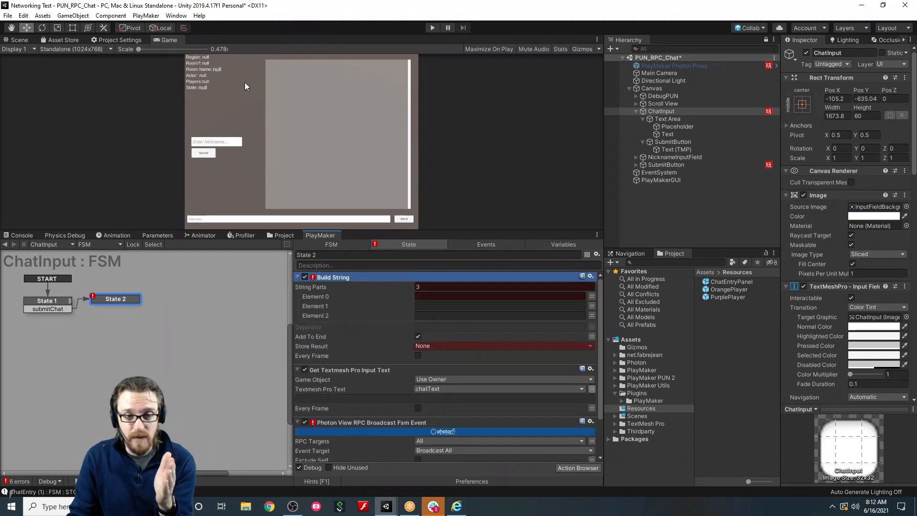
left_click(427, 288)
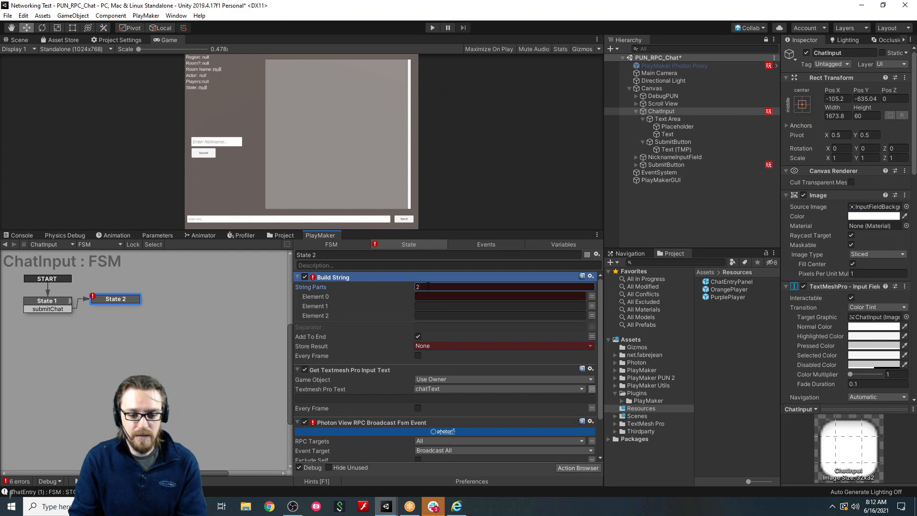
key("Tab")
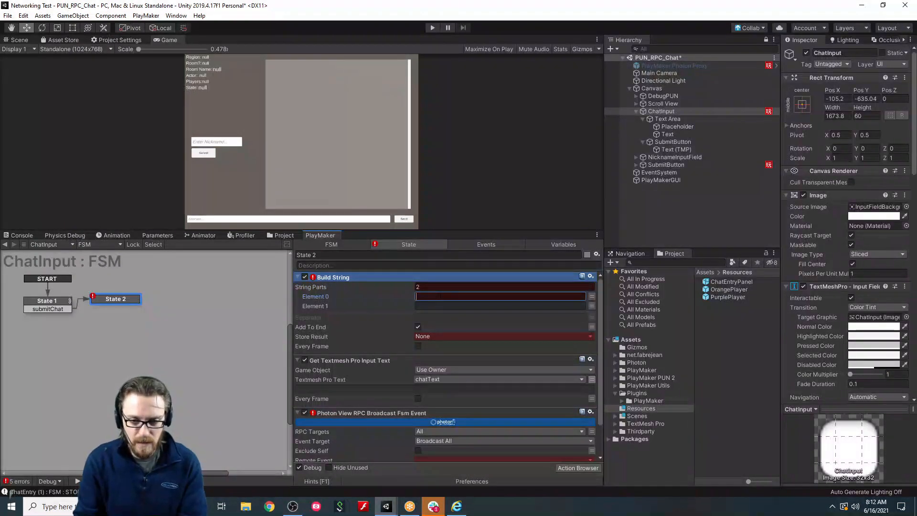
left_click(427, 288)
type("3")
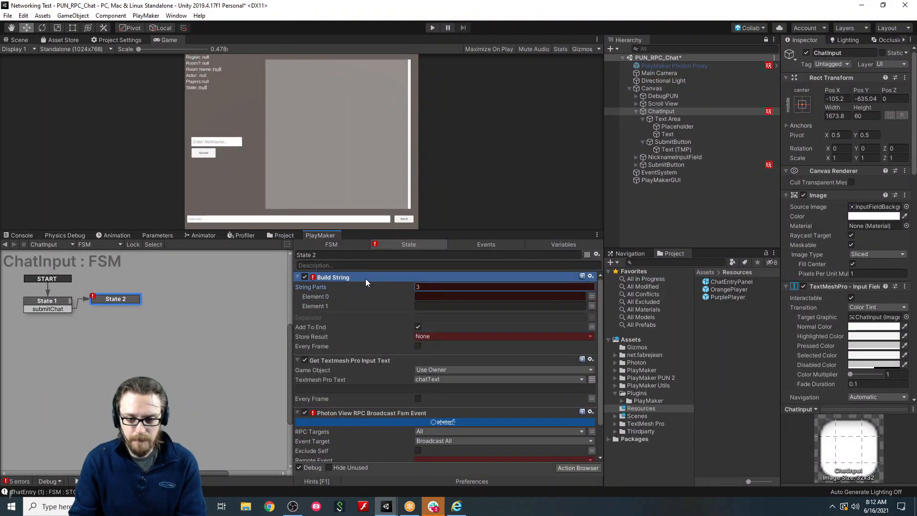
key("Tab")
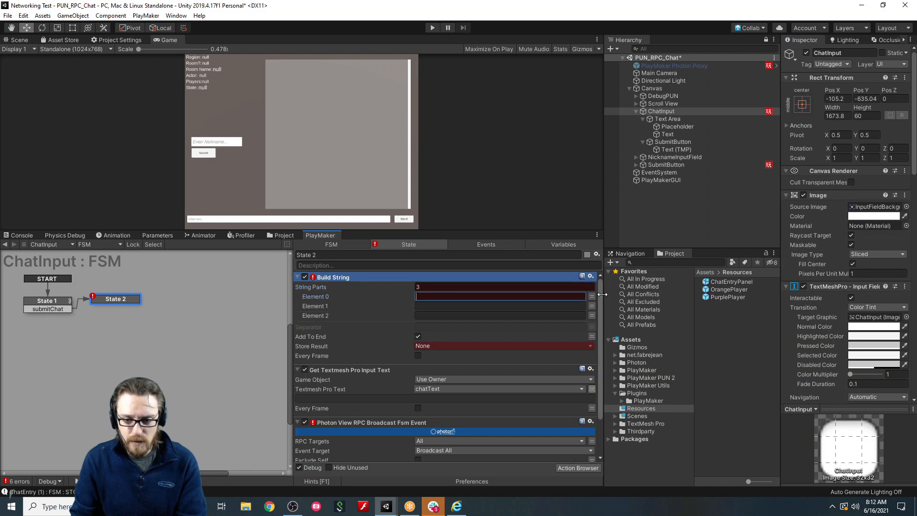
Fill the Build String elements with the global variable nickname, the text " said: " and the variable chatText.
left_click(592, 296)
left_click(533, 296)
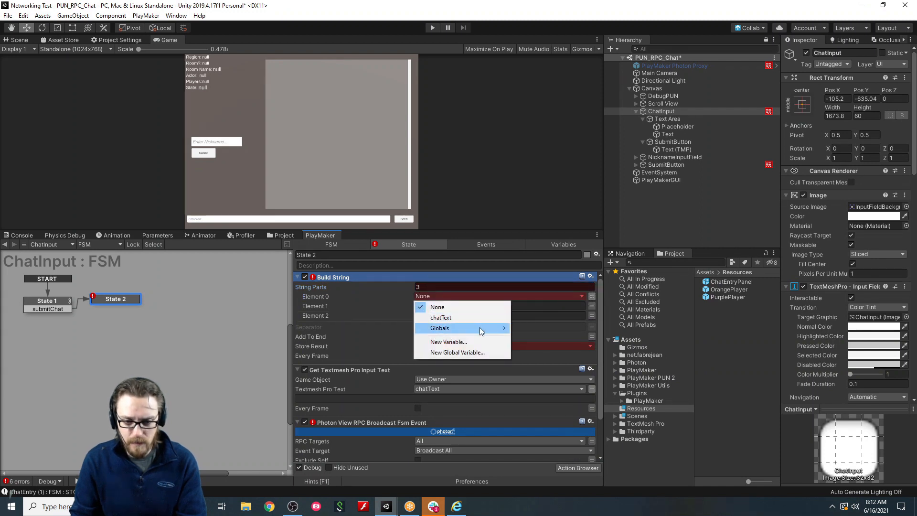
mouse_move(481, 327)
left_click(550, 328)
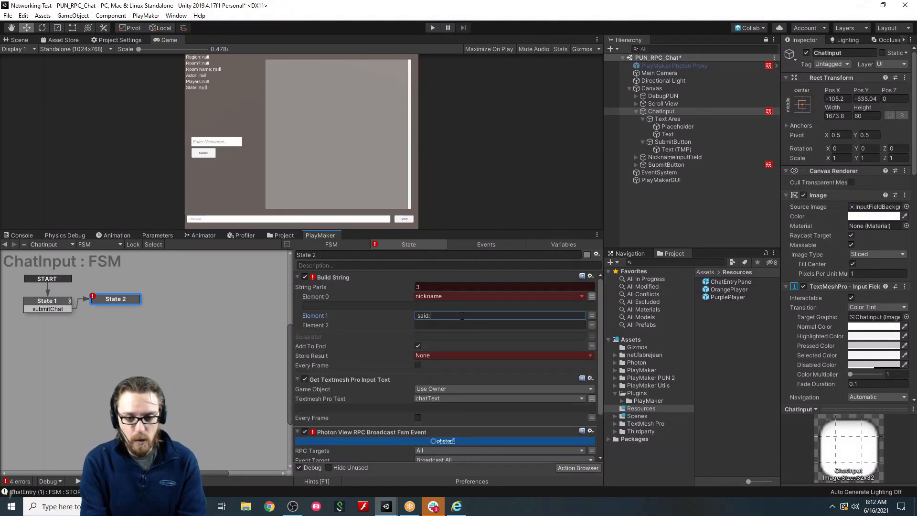
left_click(461, 316)
type("said:")
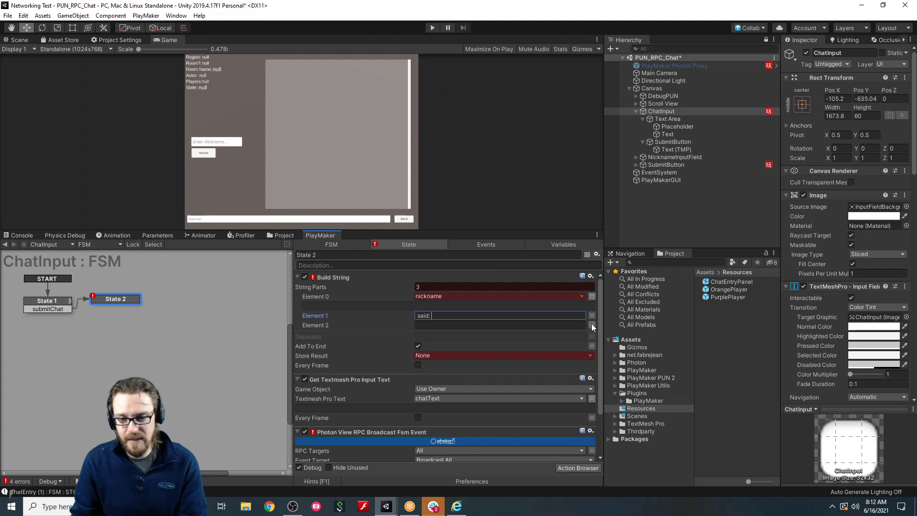
left_click(591, 324)
left_click(509, 325)
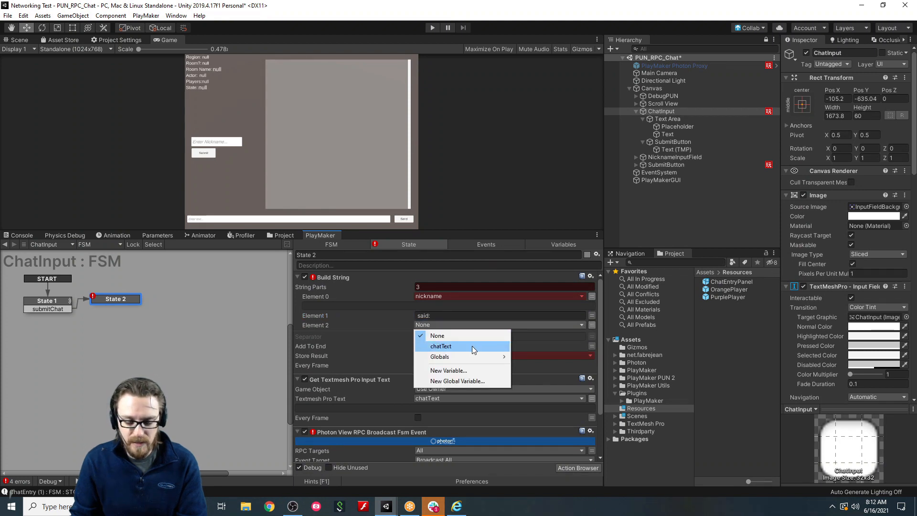
left_click(471, 346)
Store the Build String result in a new variable named RPCtext.
left_click(455, 365)
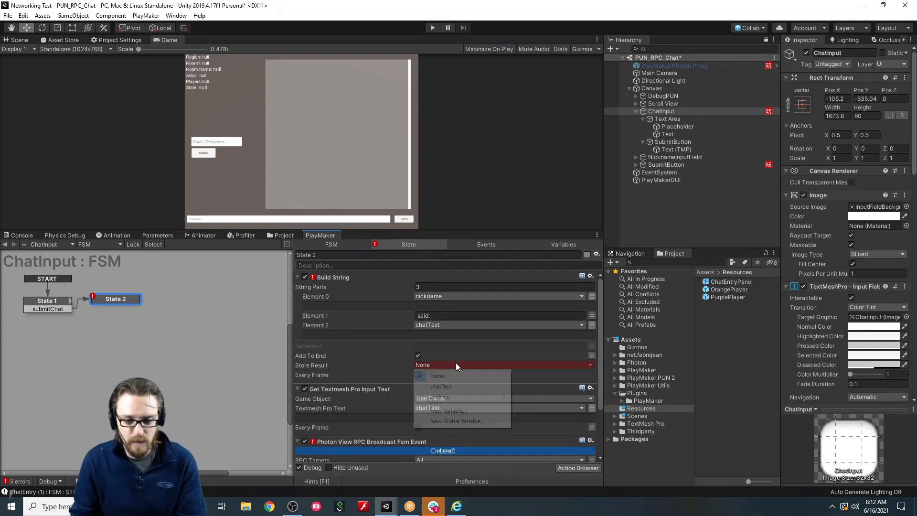
left_click(439, 409)
type("RPC")
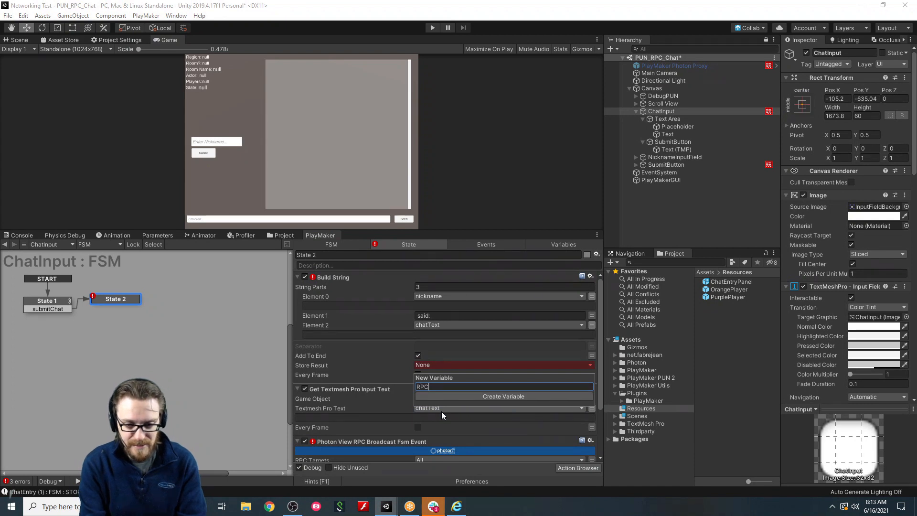
type("te")
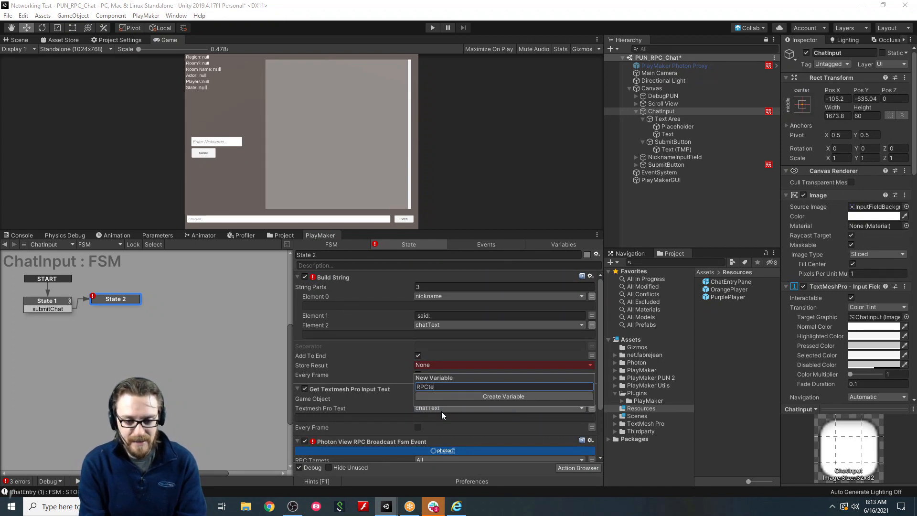
type("xt")
key("Return")
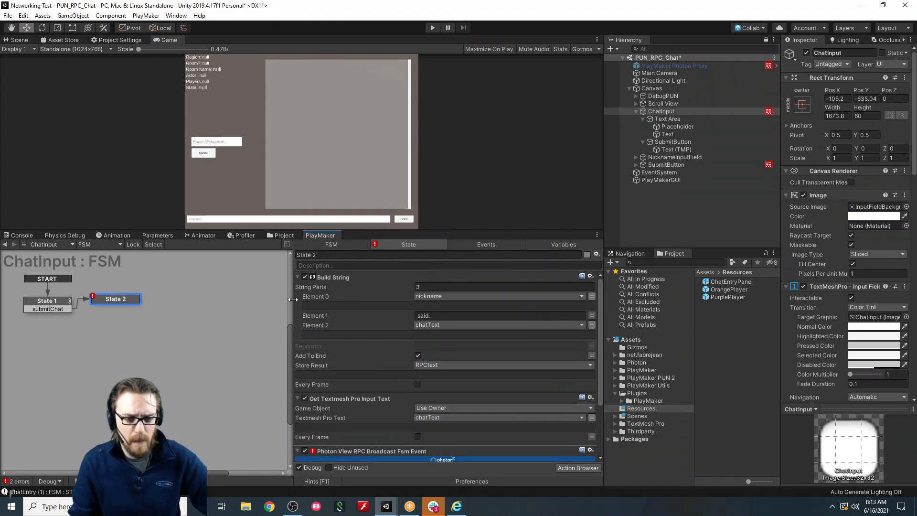
Move Get Textmesh Pro Input Text above Build String in State 2 and collapse both actions.
left_click(296, 277)
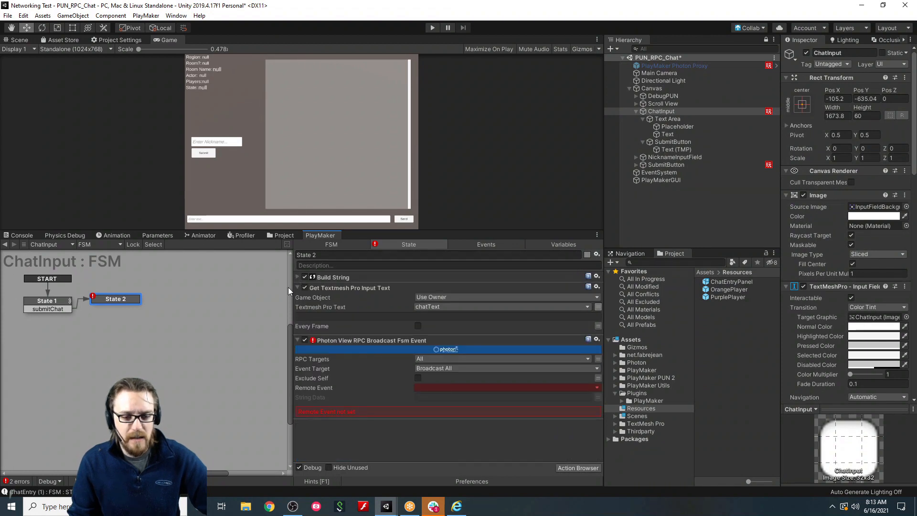
left_click_drag(361, 287, 357, 278)
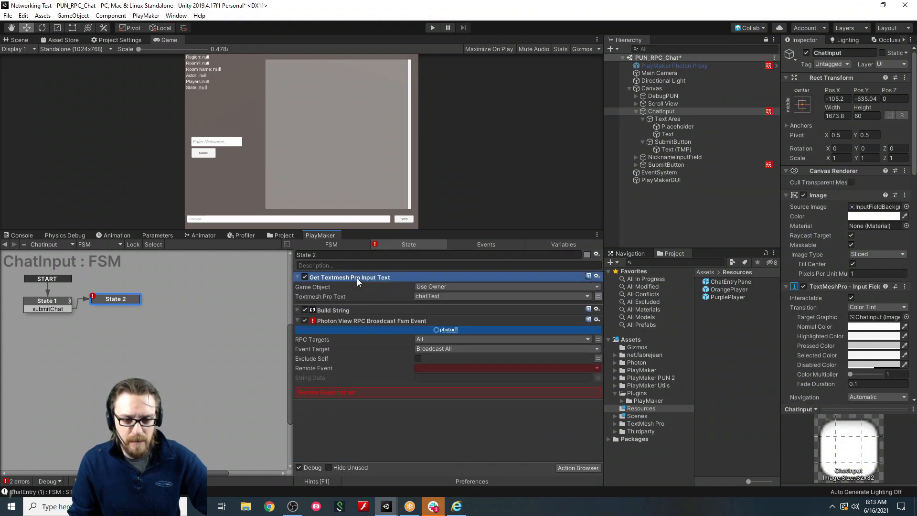
left_click(296, 277)
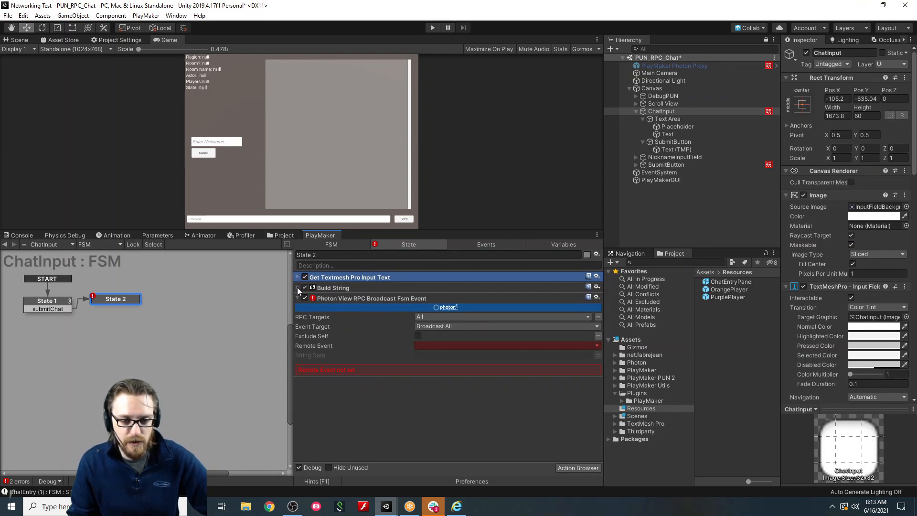
left_click(298, 288)
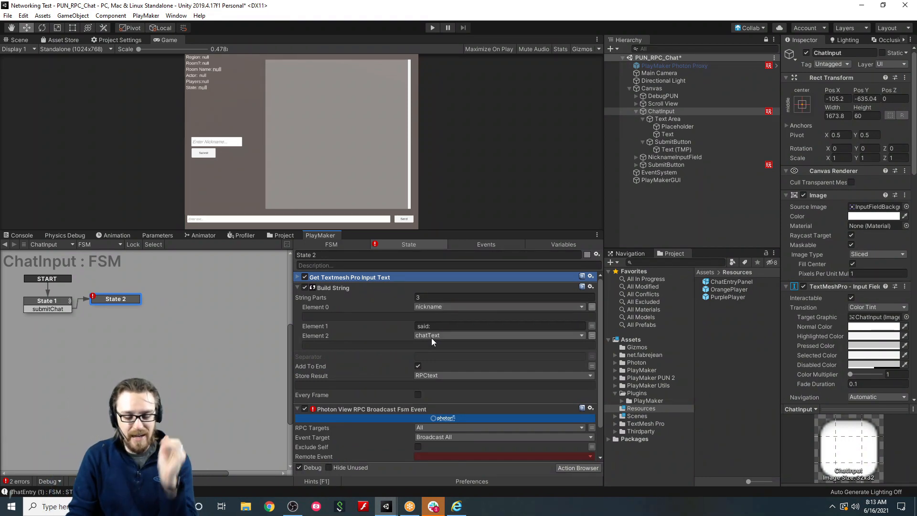
left_click(296, 287)
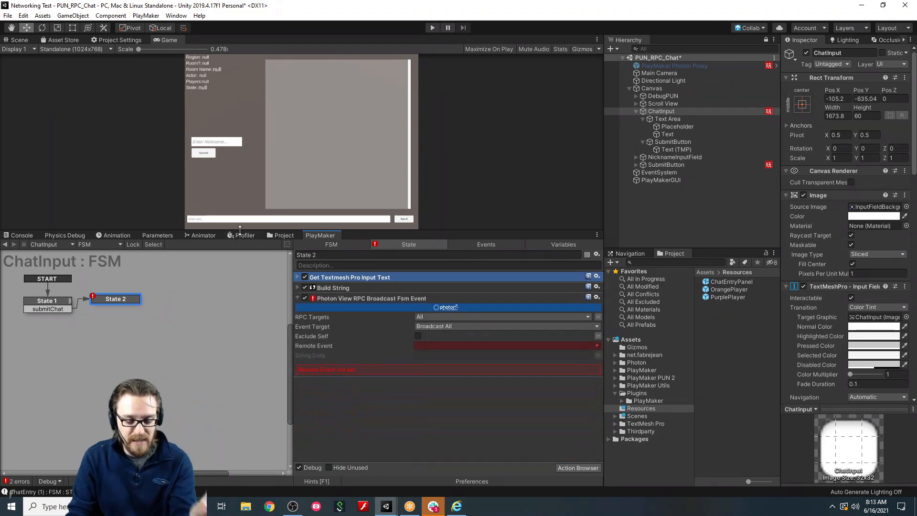
Insert a Set Textmesh Pro Input Text action between Build String and the Photon View RPC Broadcast Fsm Event action.
double_click(388, 409)
type("set")
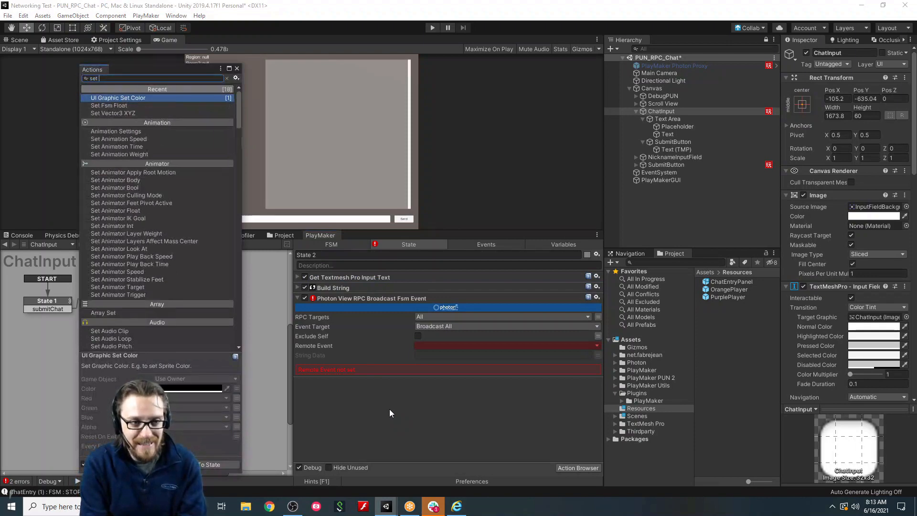
type(" textmesh p")
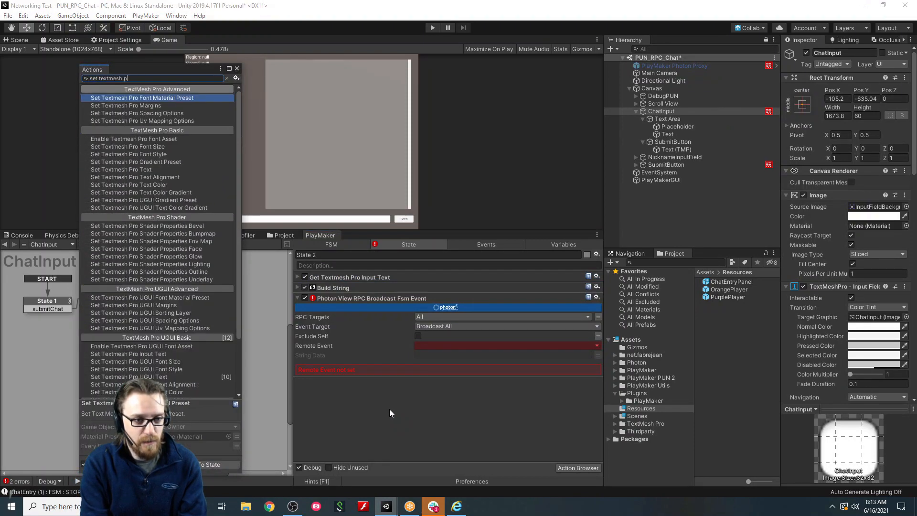
type("ro inpu")
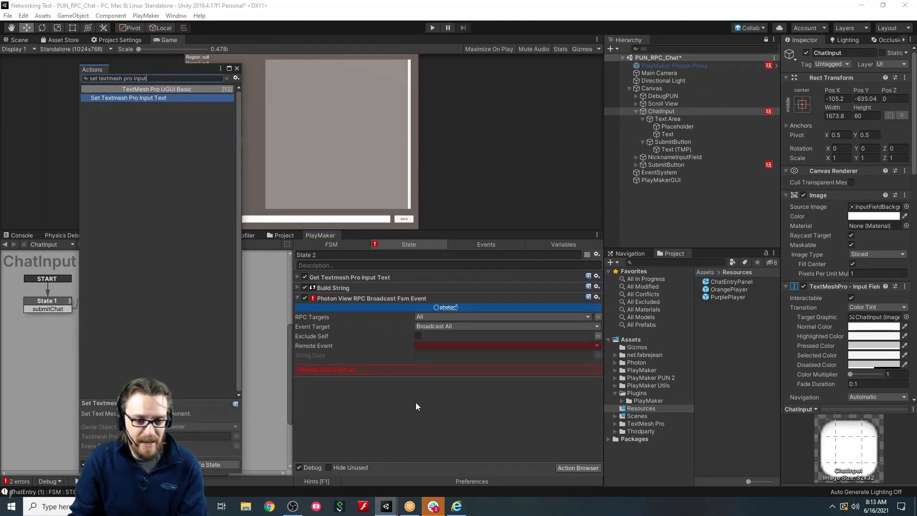
type("t")
left_click_drag(151, 99, 347, 294)
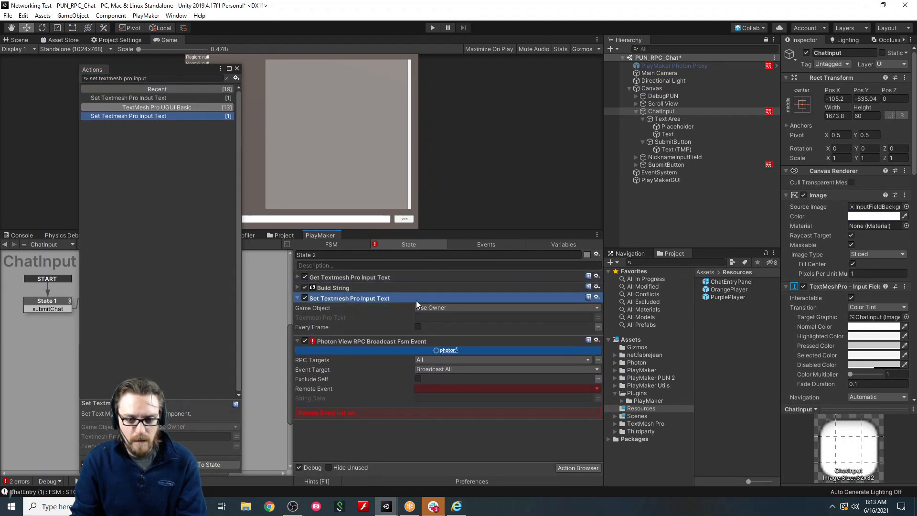
left_click(236, 68)
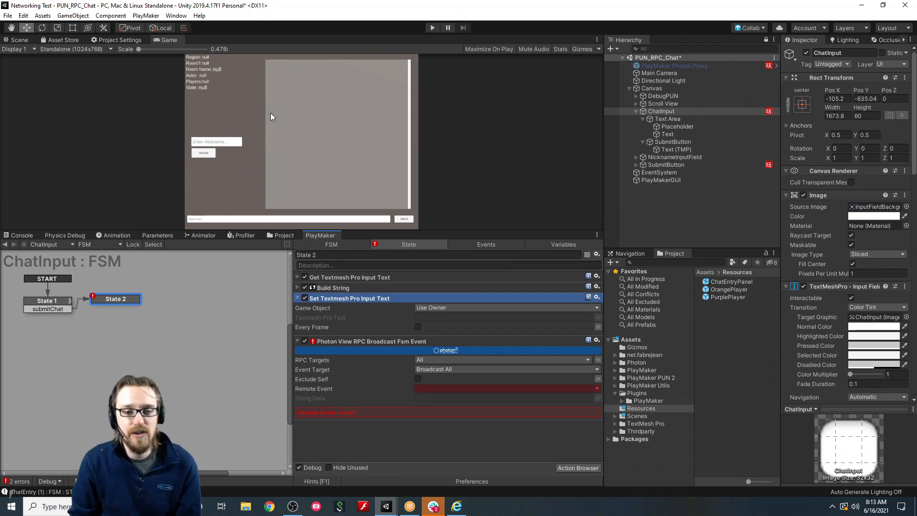
Add a new FSM to the Content object inside the Scroll View's Viewport.
left_click(636, 103)
left_click(669, 118)
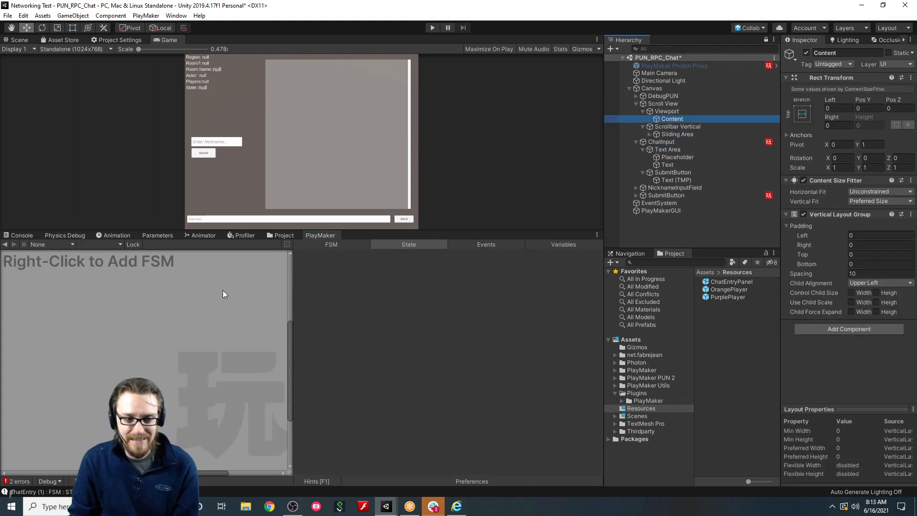
right_click(105, 288)
left_click(116, 296)
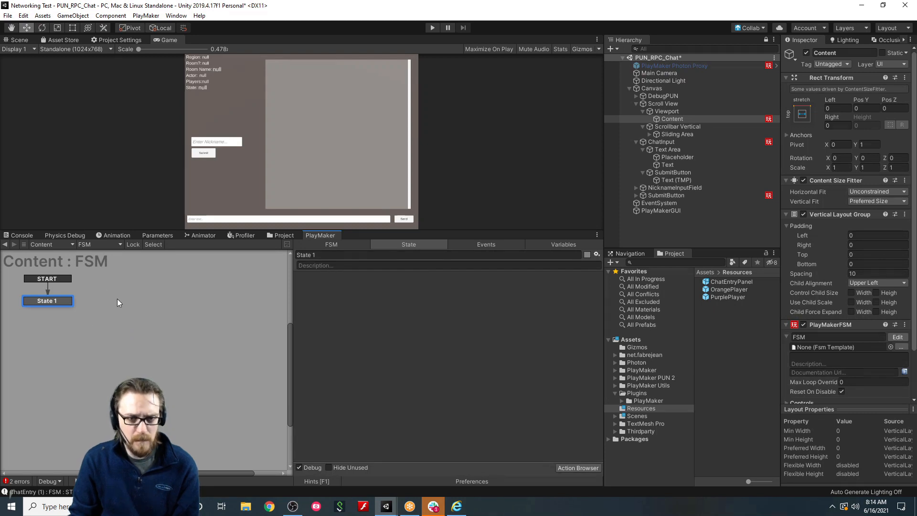
Add a second state to the Content FSM and create an event named chatSent.
right_click(121, 296)
left_click(135, 302)
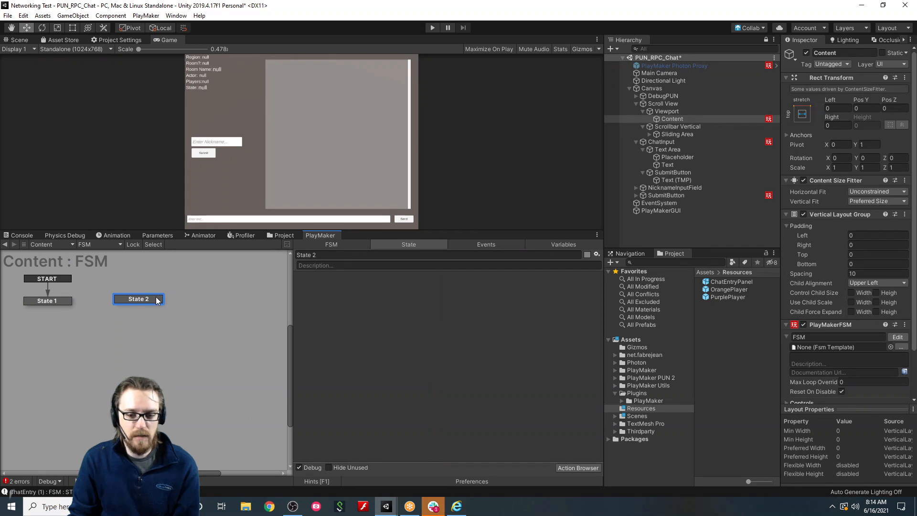
left_click(494, 245)
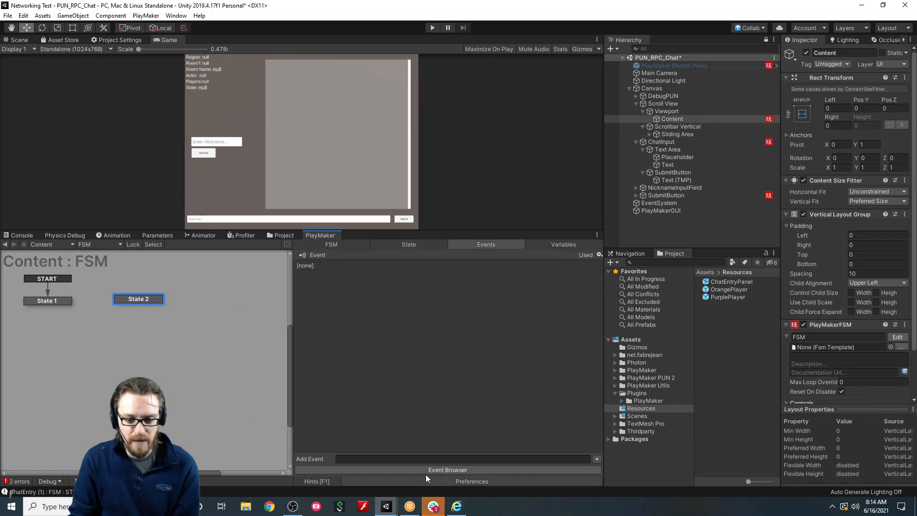
left_click(351, 459)
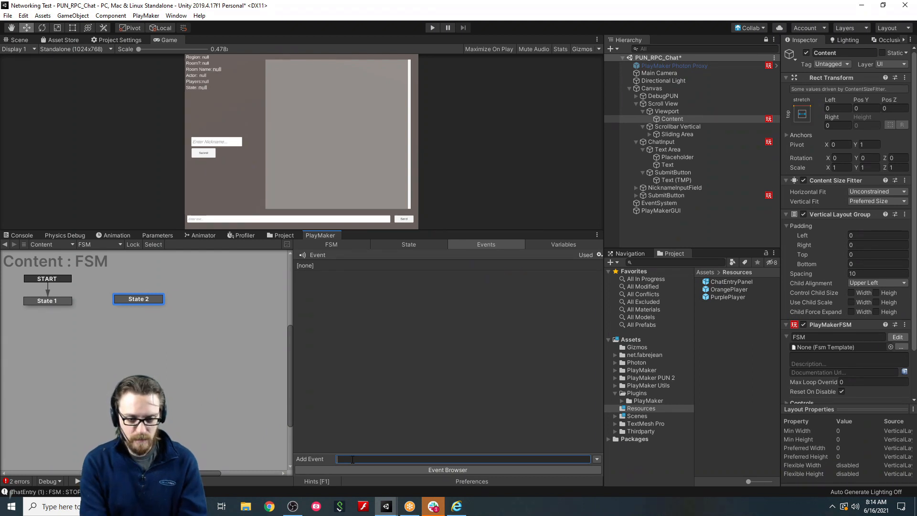
type("chatSent")
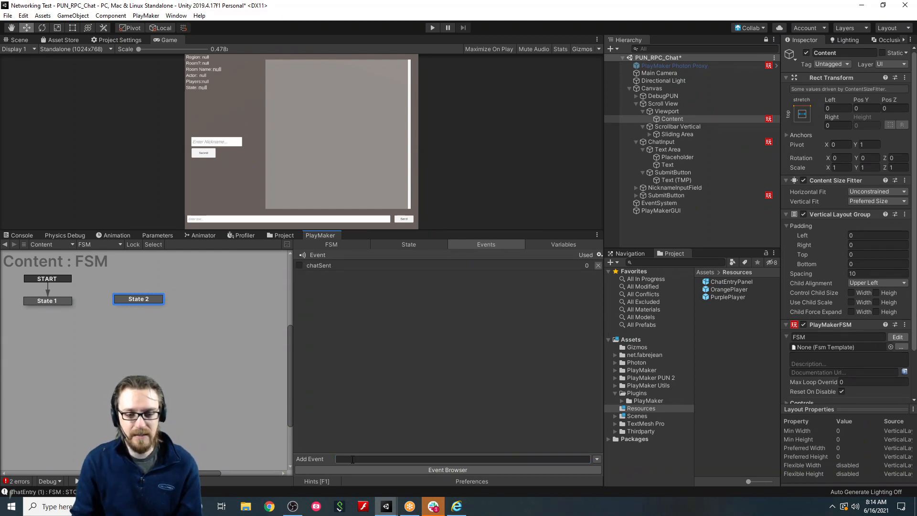
key("Return")
Add a global transition using the chatSent event to State 2 of the Content FSM.
right_click(153, 299)
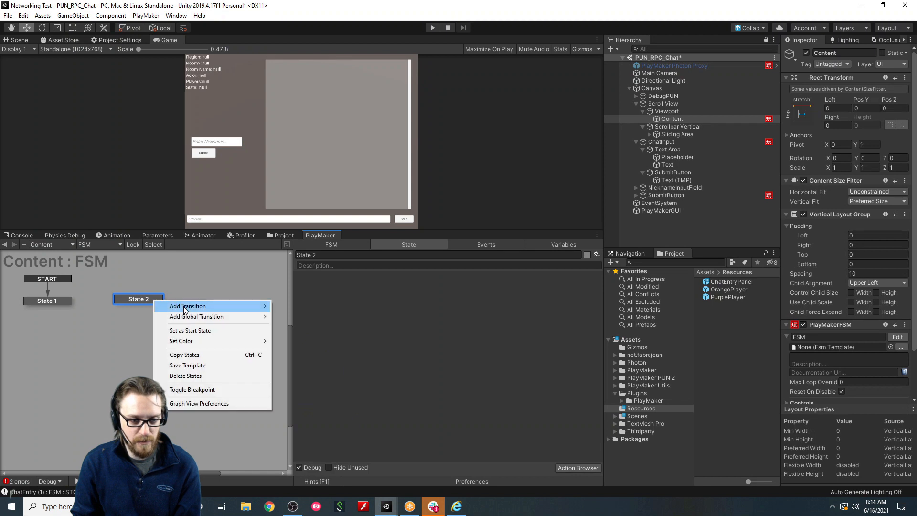
mouse_move(189, 315)
left_click(287, 316)
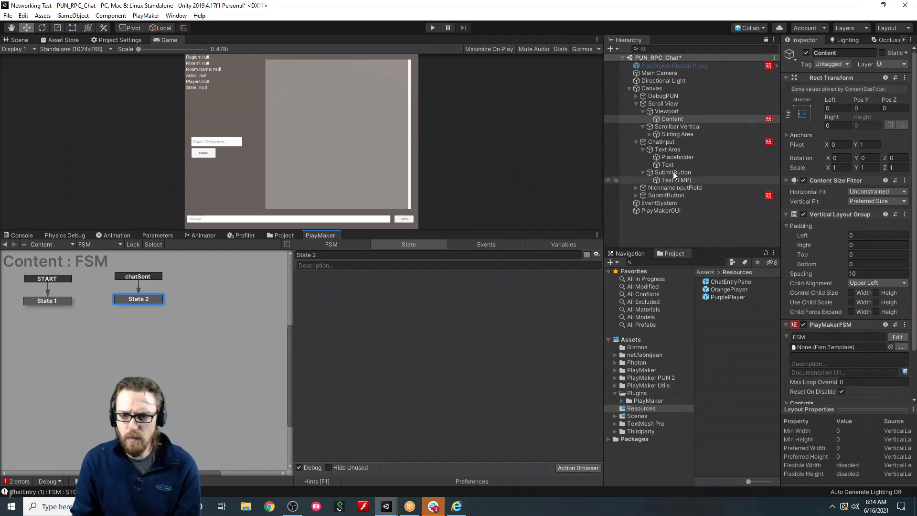
left_click(667, 141)
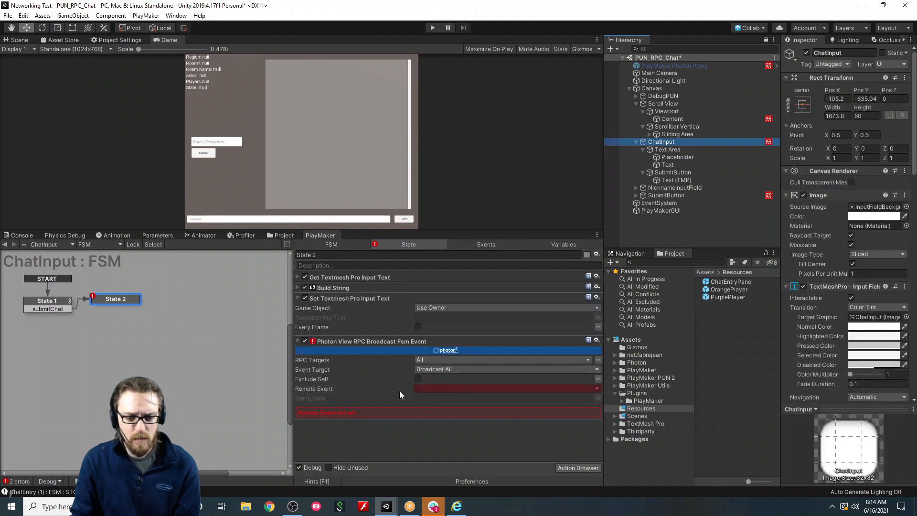
left_click(455, 388)
mouse_move(459, 412)
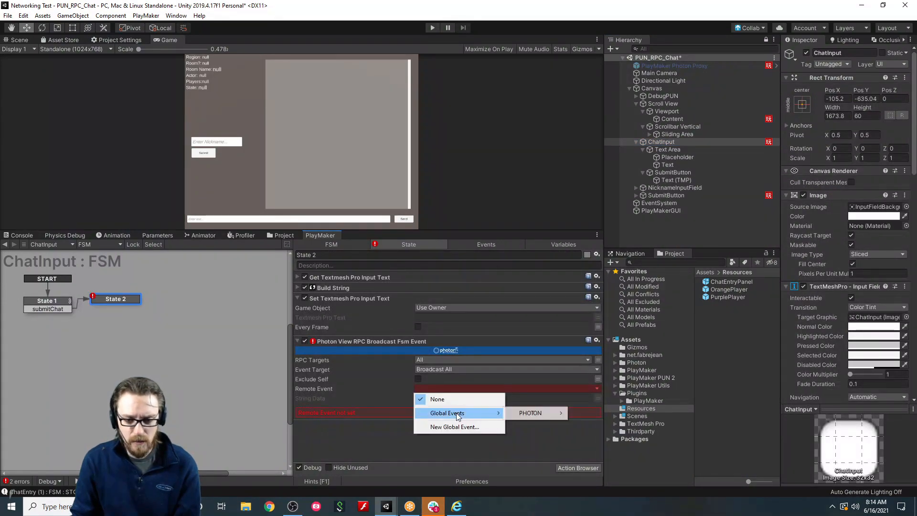
mouse_move(523, 413)
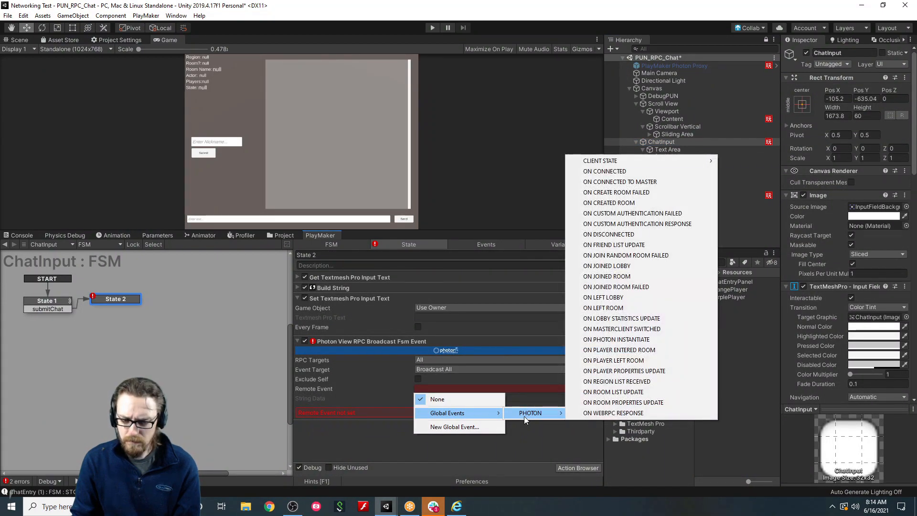
left_click(524, 432)
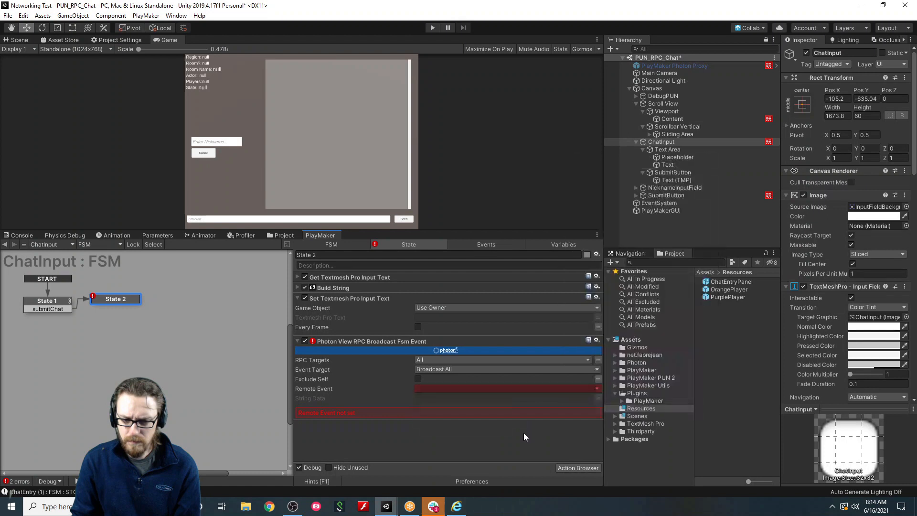
Mark the Content FSM's chatSent event as global.
left_click(677, 120)
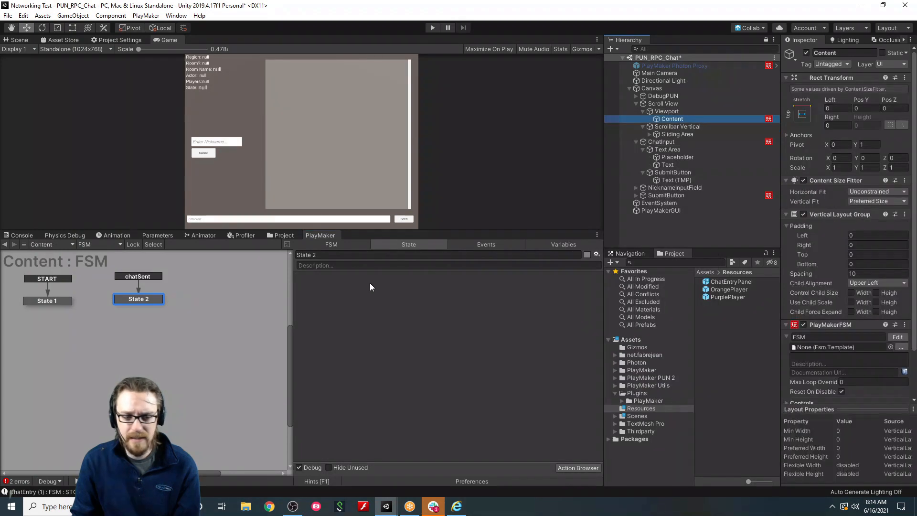
left_click(514, 245)
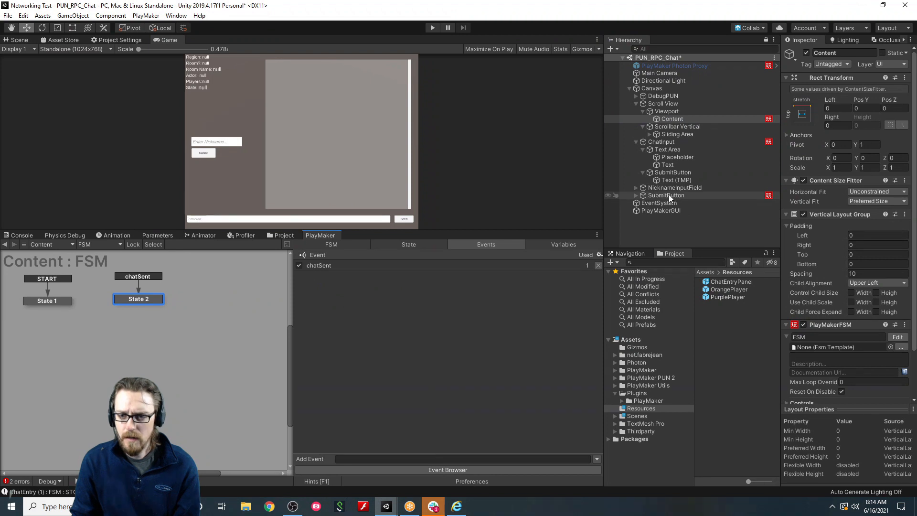
In ChatInput's Photon View RPC Broadcast Fsm Event action, set Remote Event to chatSent and String Data to the RPCtext variable.
left_click(669, 141)
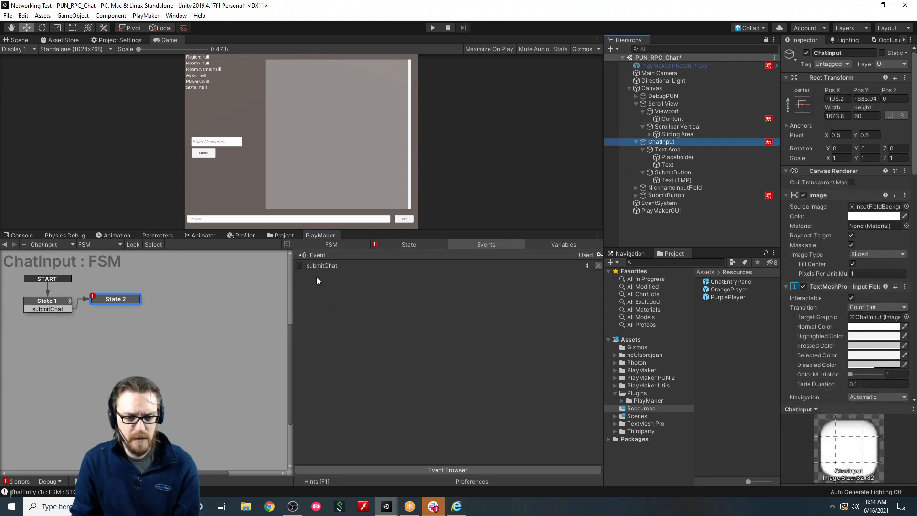
left_click(406, 244)
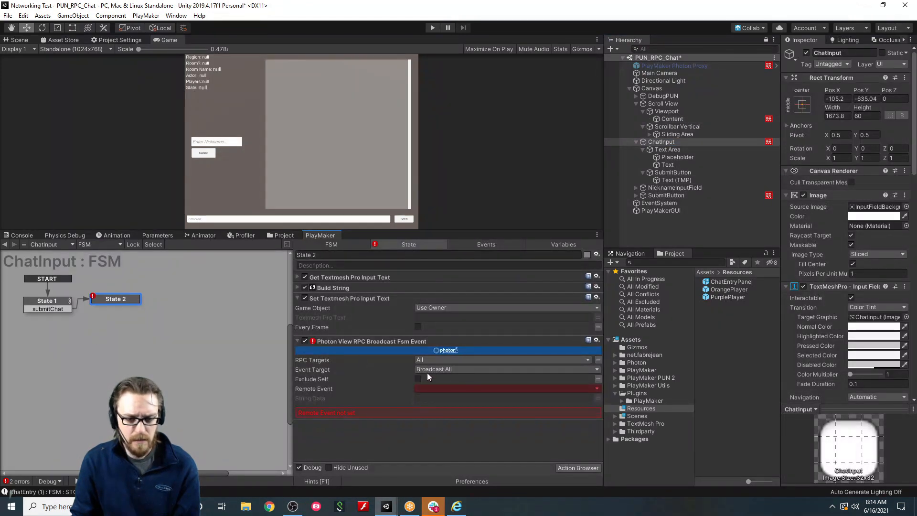
left_click(458, 388)
mouse_move(464, 413)
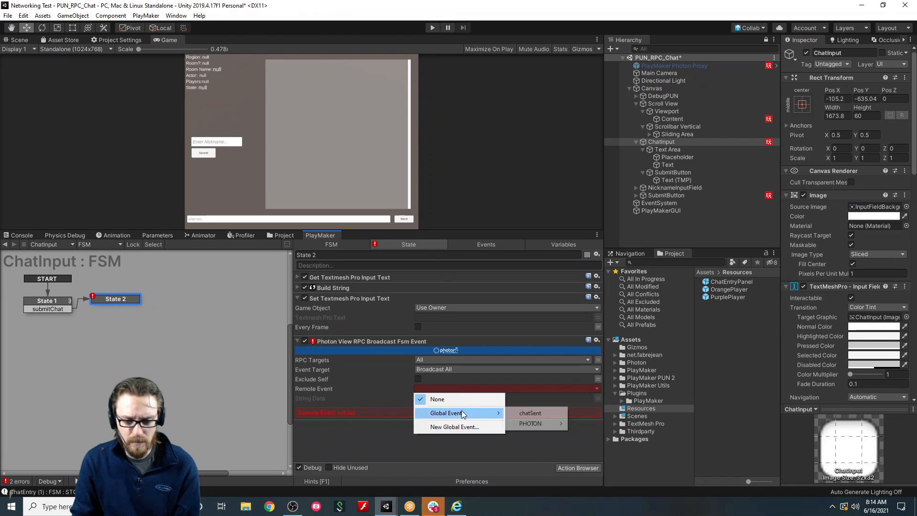
left_click(528, 413)
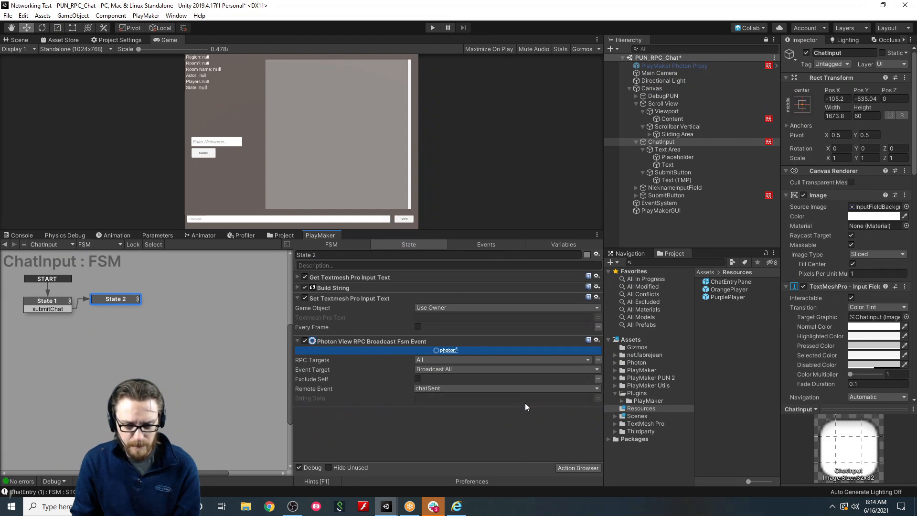
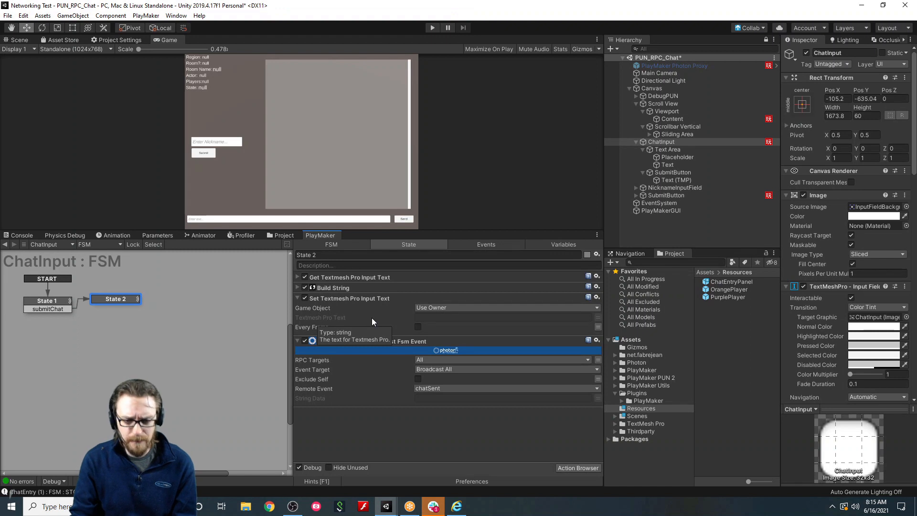
left_click(598, 397)
left_click(558, 398)
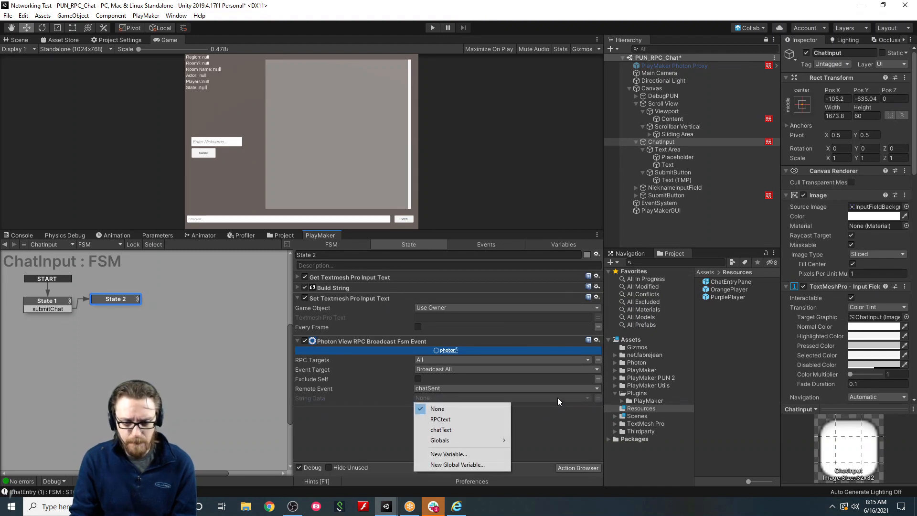
left_click(489, 420)
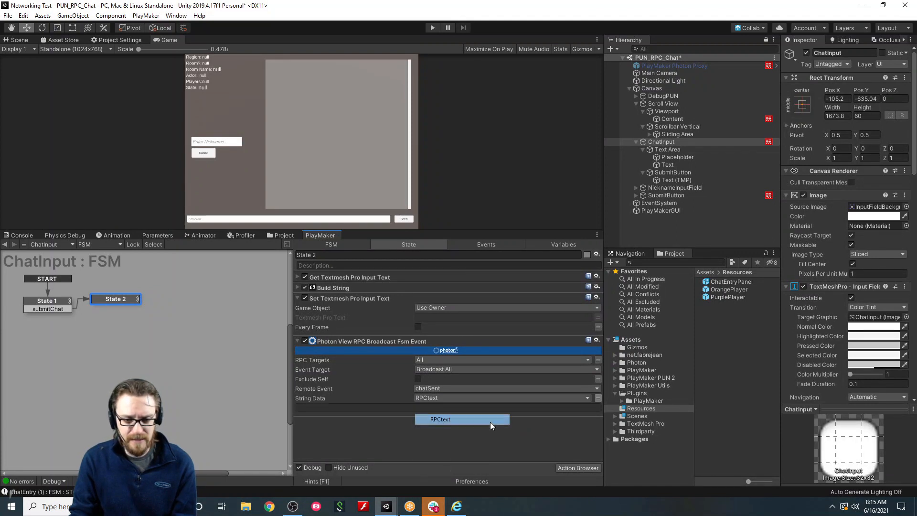
left_click(297, 288)
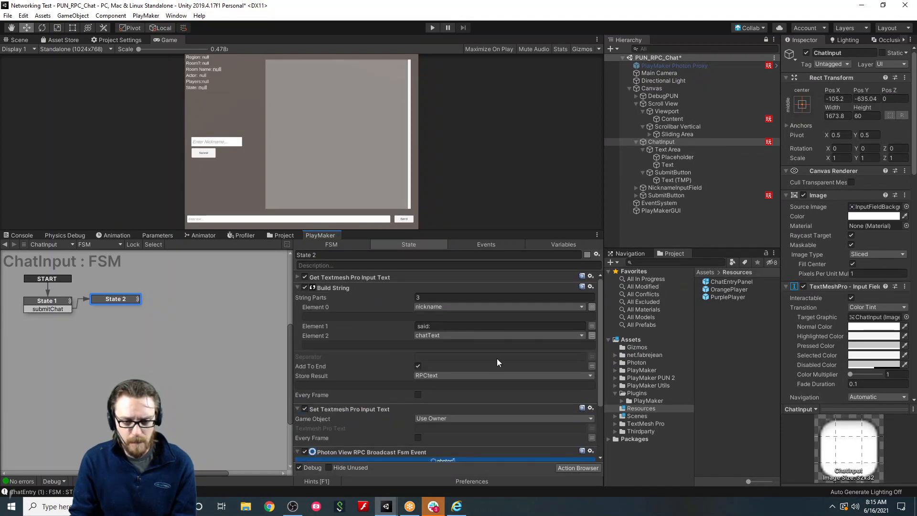
left_click(300, 287)
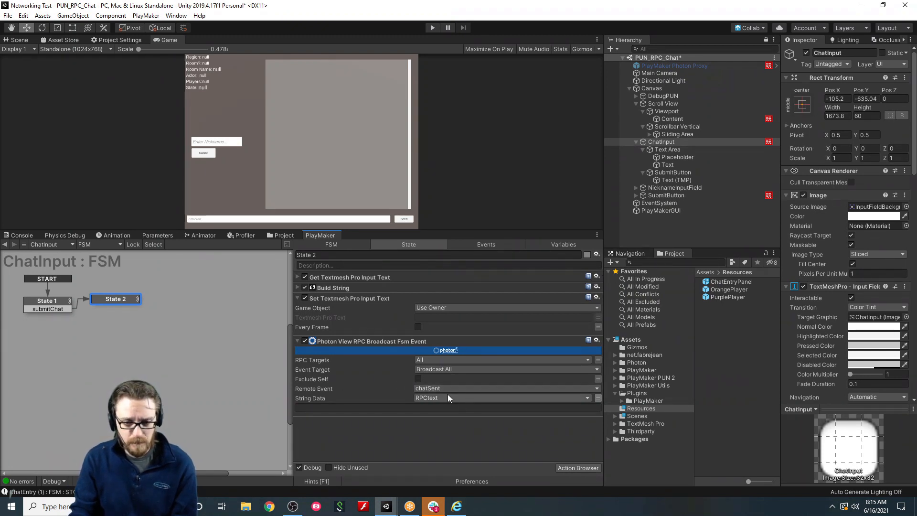
left_click(431, 367)
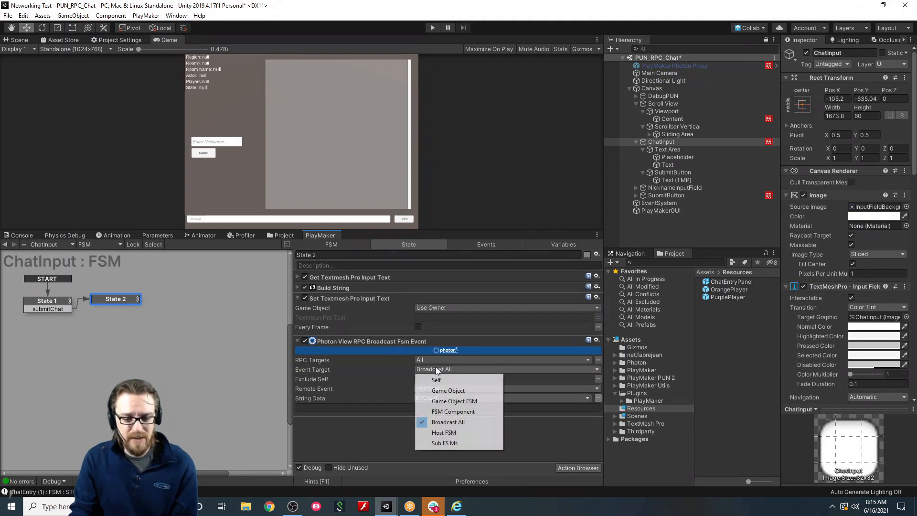
left_click(369, 442)
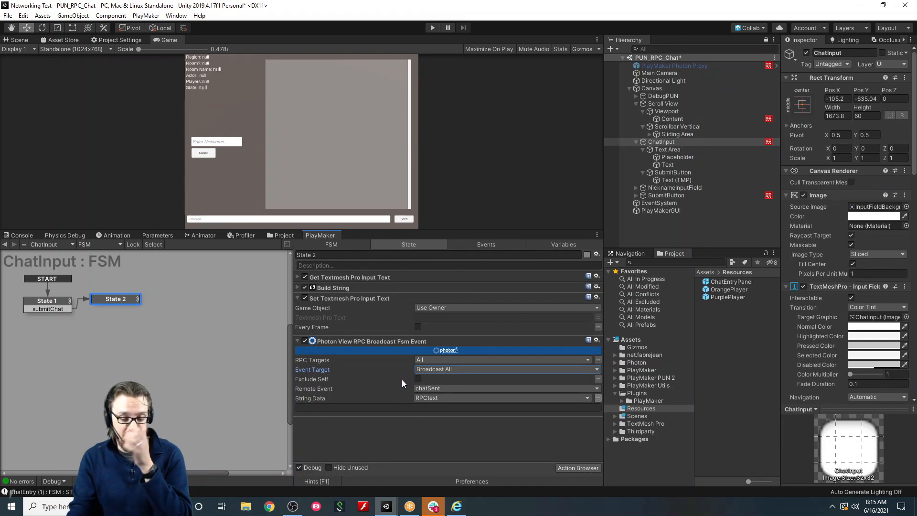
Shift State 2 slightly in the Content FSM graph and add a Get Event String Data action to it.
left_click(677, 119)
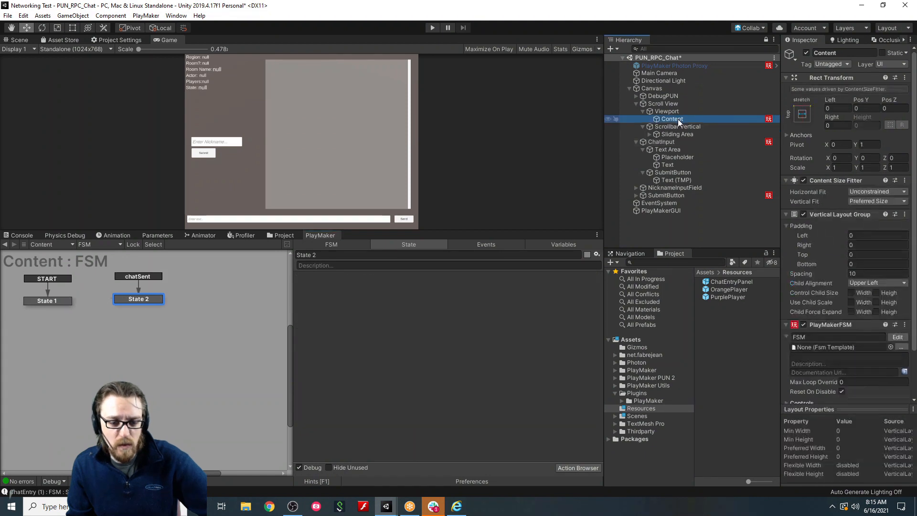
left_click_drag(129, 299, 121, 300)
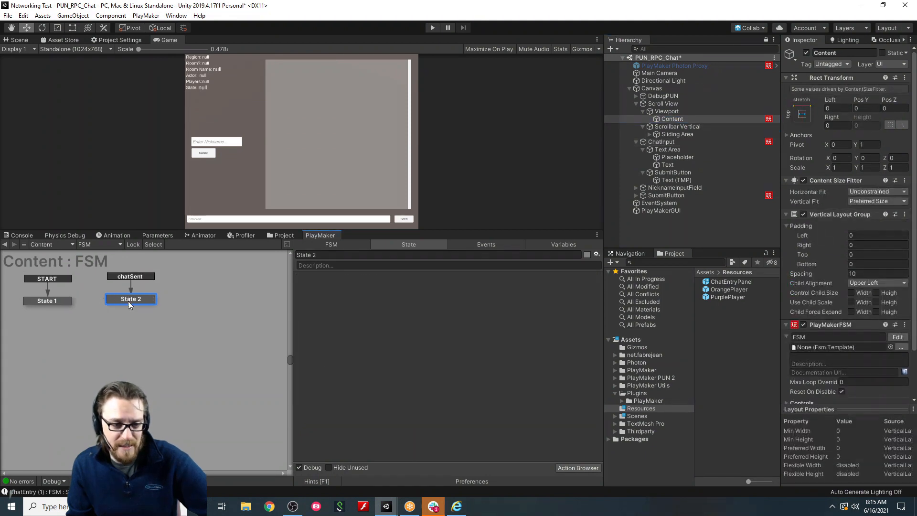
double_click(352, 345)
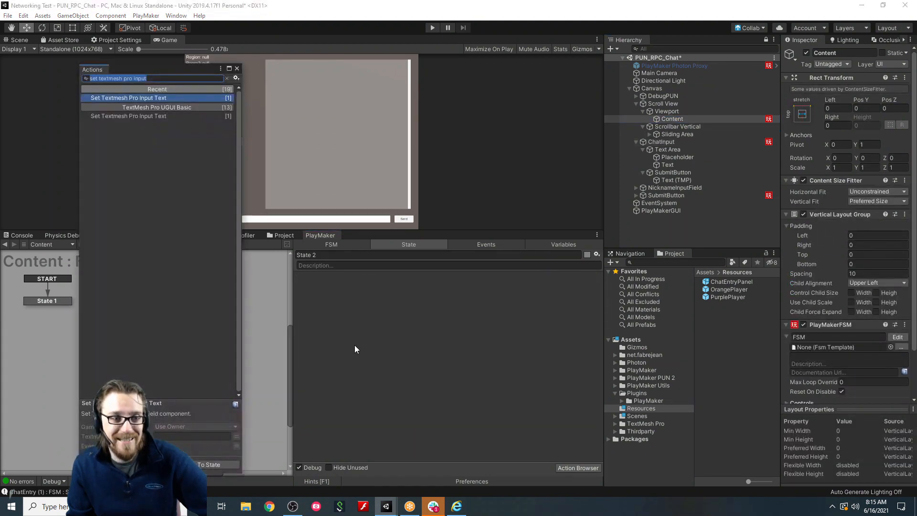
type("e")
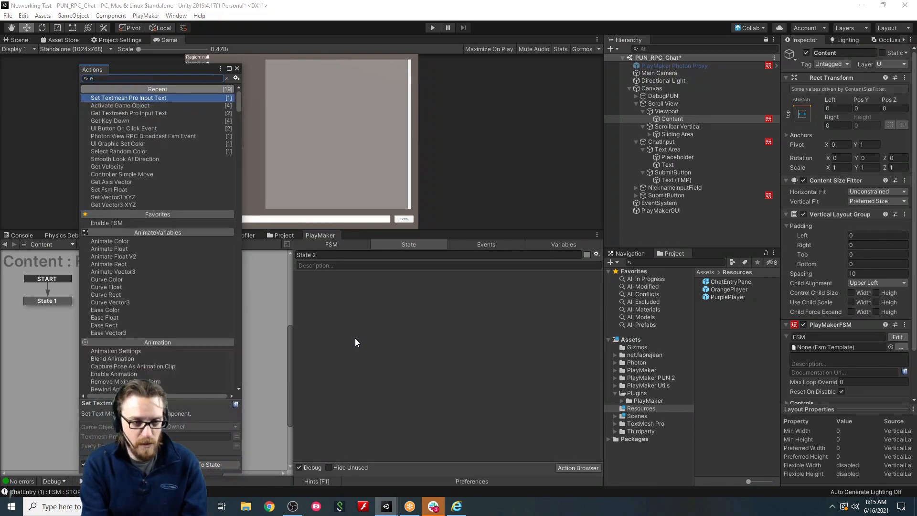
type("vent string")
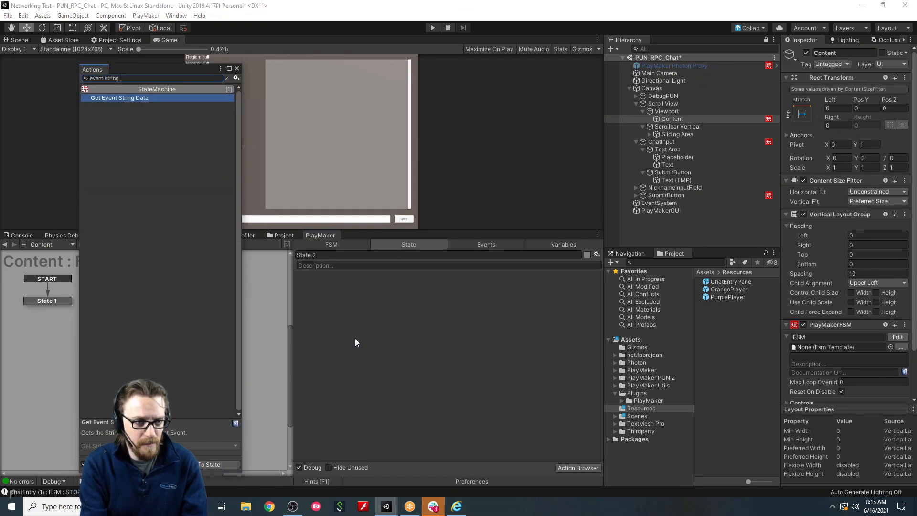
key("Return")
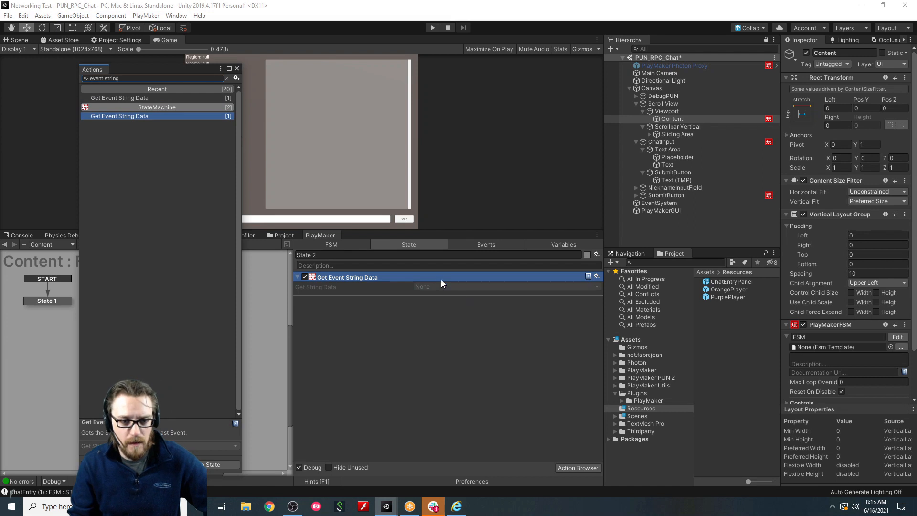
left_click(237, 69)
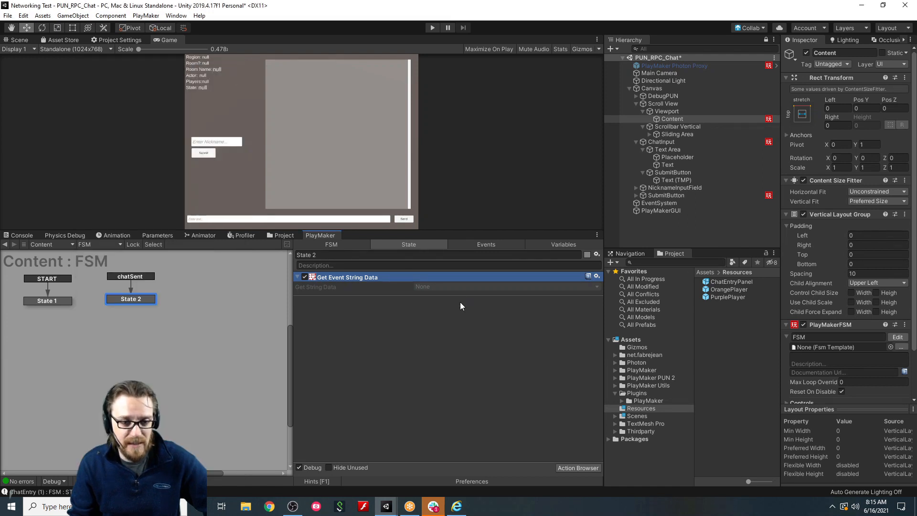
Store the Get Event String Data result in a new variable named RPCstring.
left_click(437, 286)
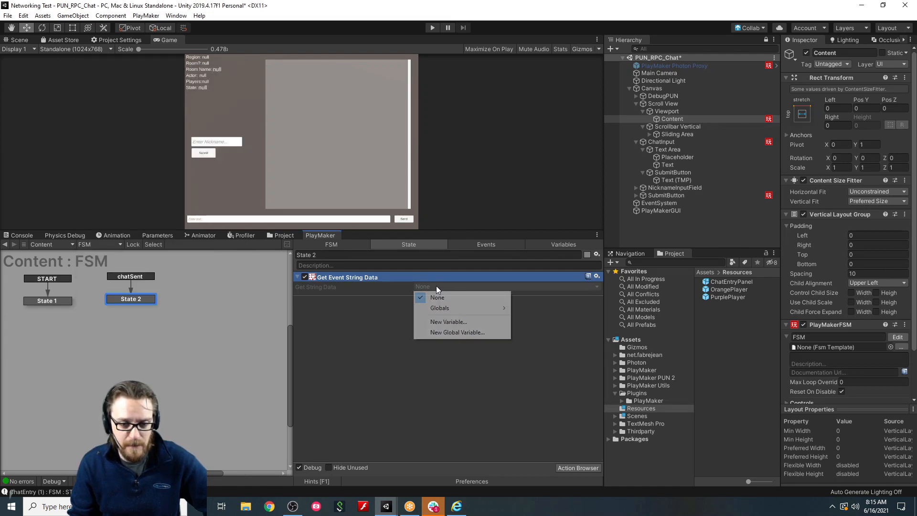
left_click(449, 322)
type("R")
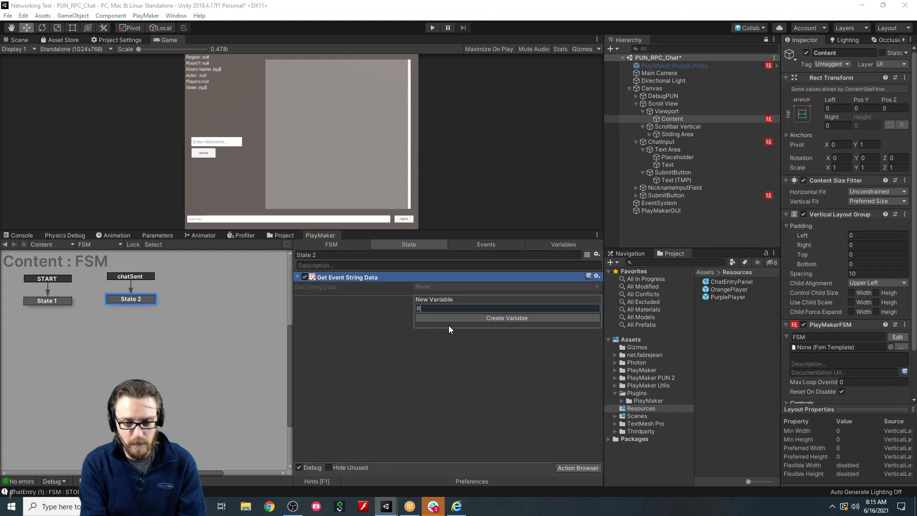
type("PCstring")
key("Return")
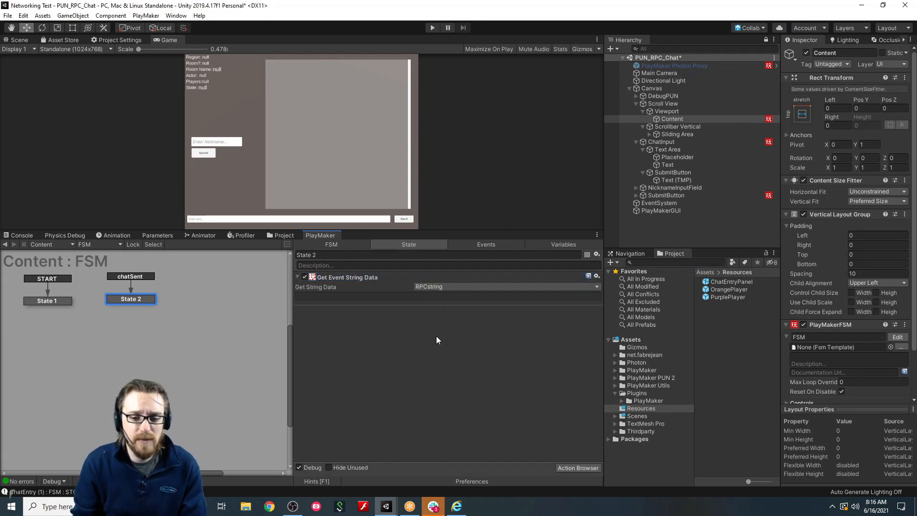
double_click(331, 321)
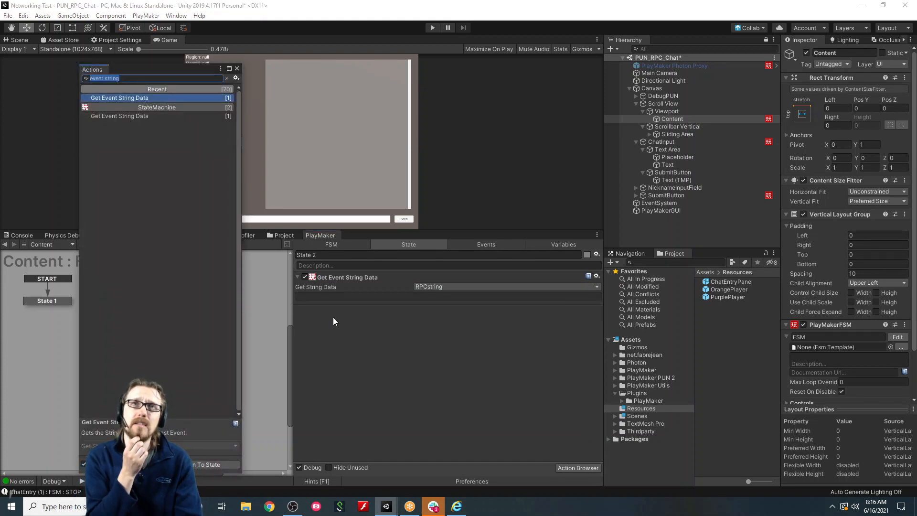
left_click(237, 68)
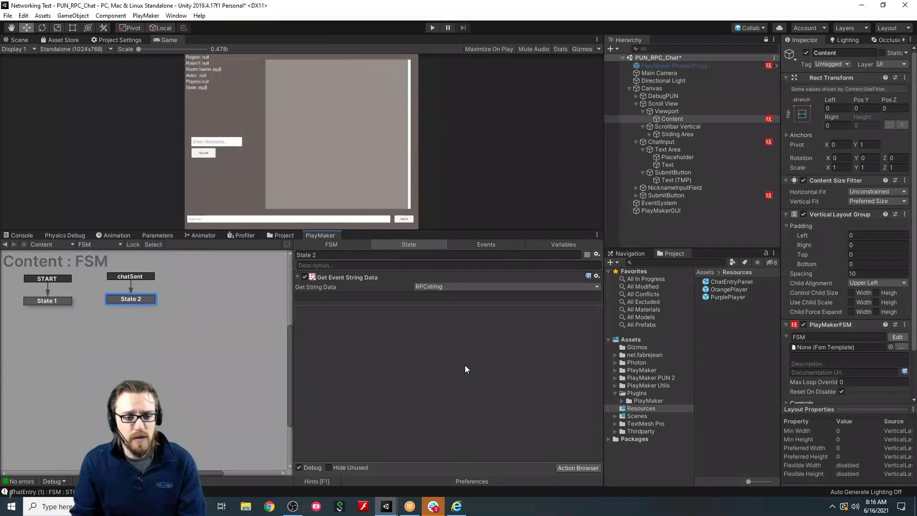
Add a Create Object action to State 2 of the Content FSM.
double_click(348, 329)
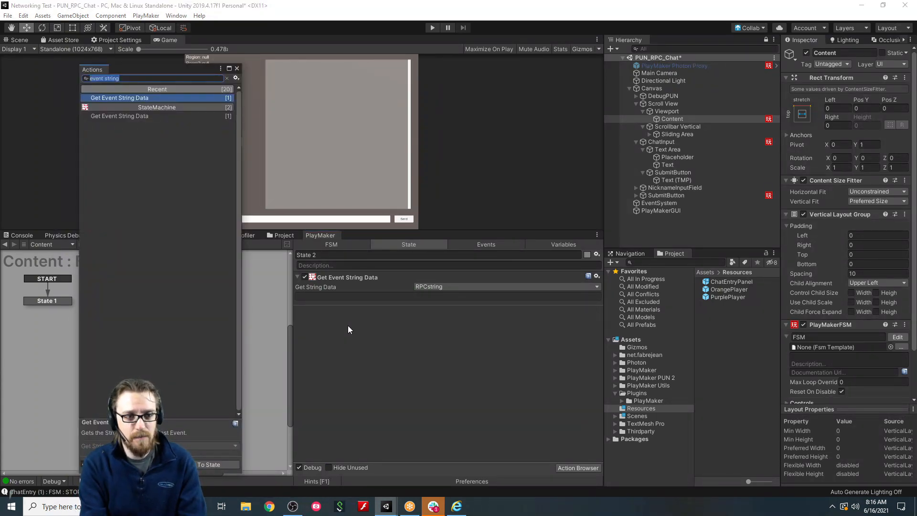
type("pun")
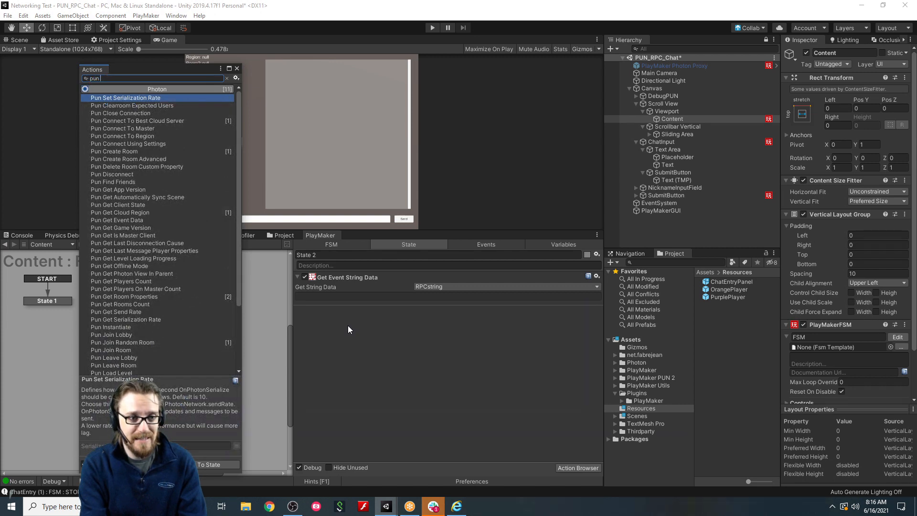
key("BackSpace")
key("BackSpace")
key("BackSpace")
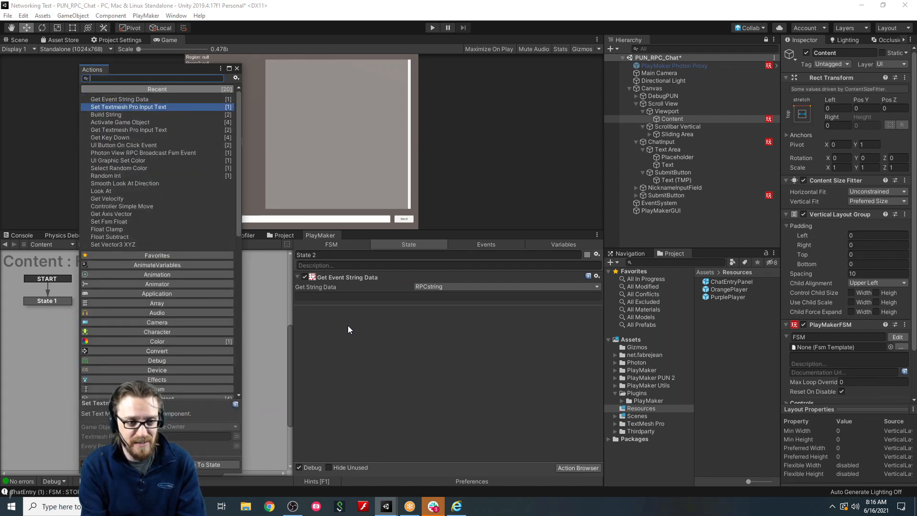
type("create")
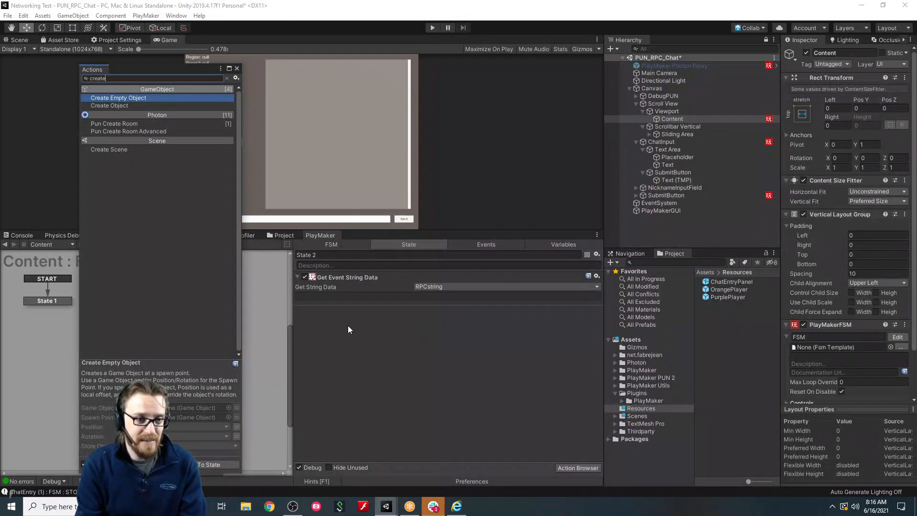
key("Down")
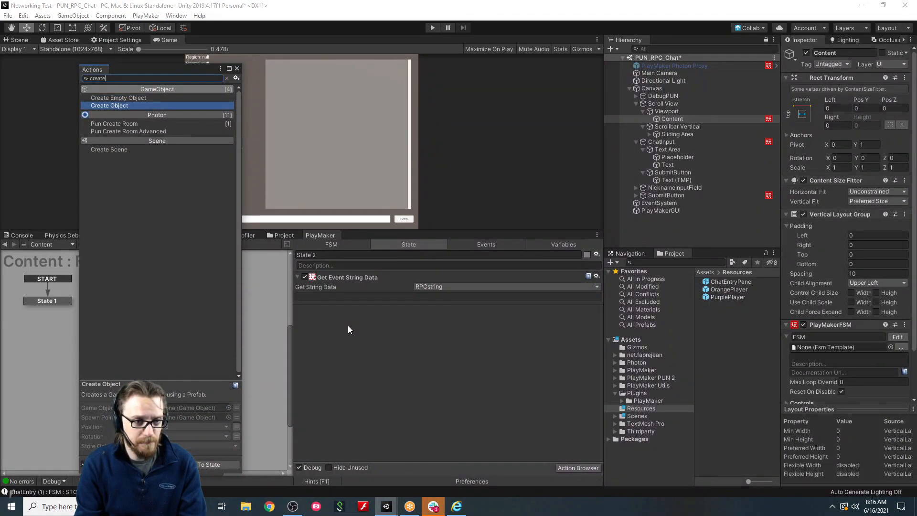
key("Return")
left_click(236, 69)
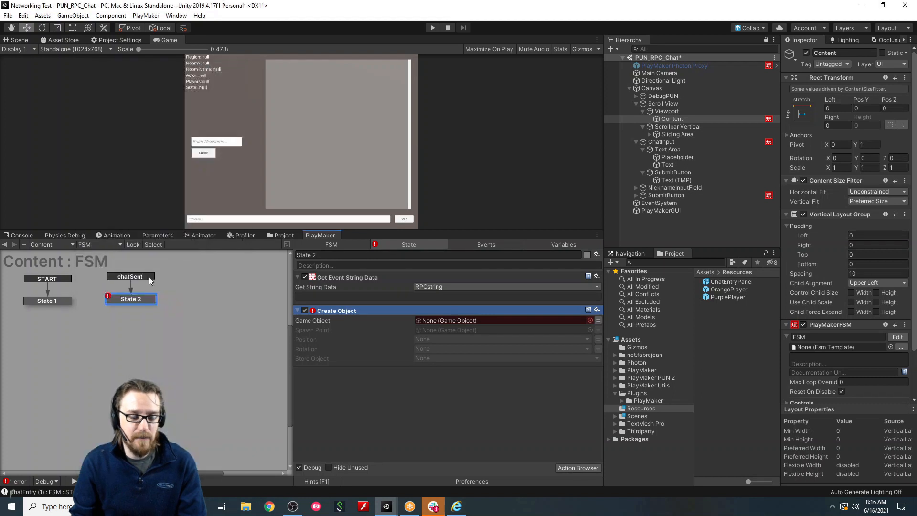
Set the Create Object action's Game Object to the ChatEntryPanel prefab.
left_click(590, 320)
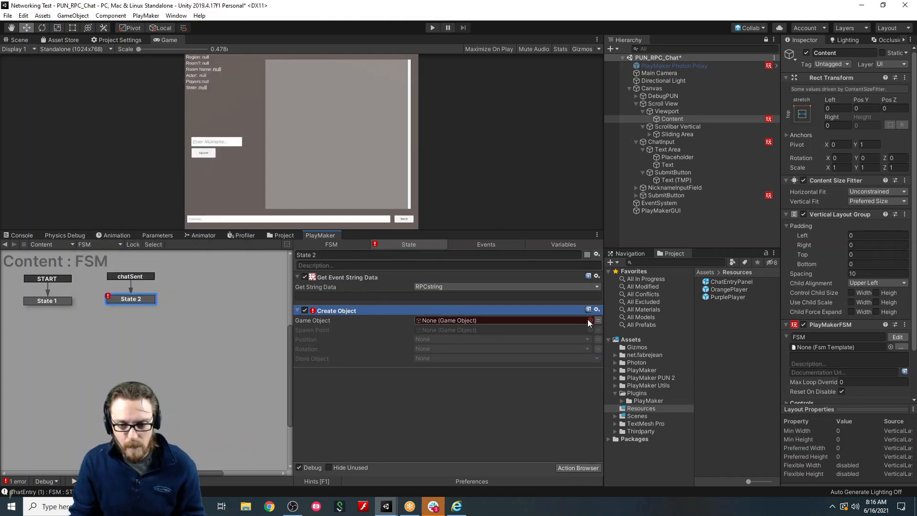
left_click(564, 113)
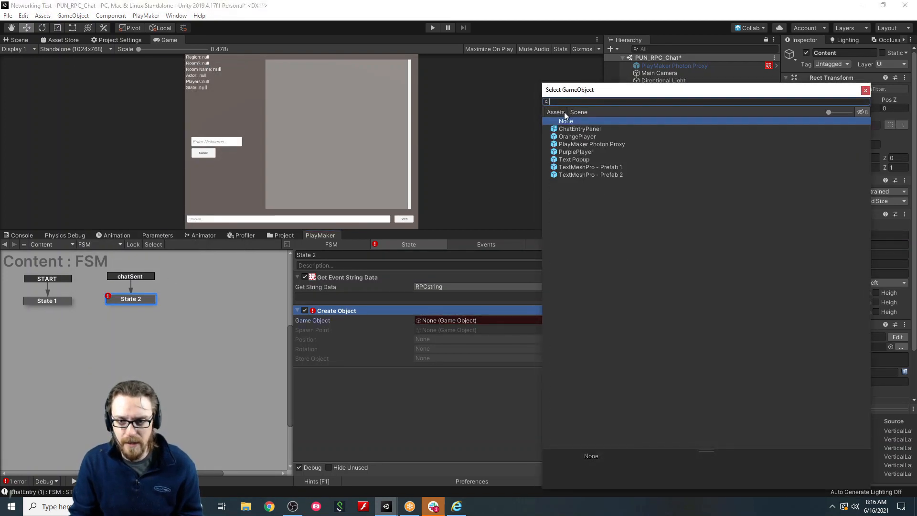
left_click(581, 130)
left_click(865, 91)
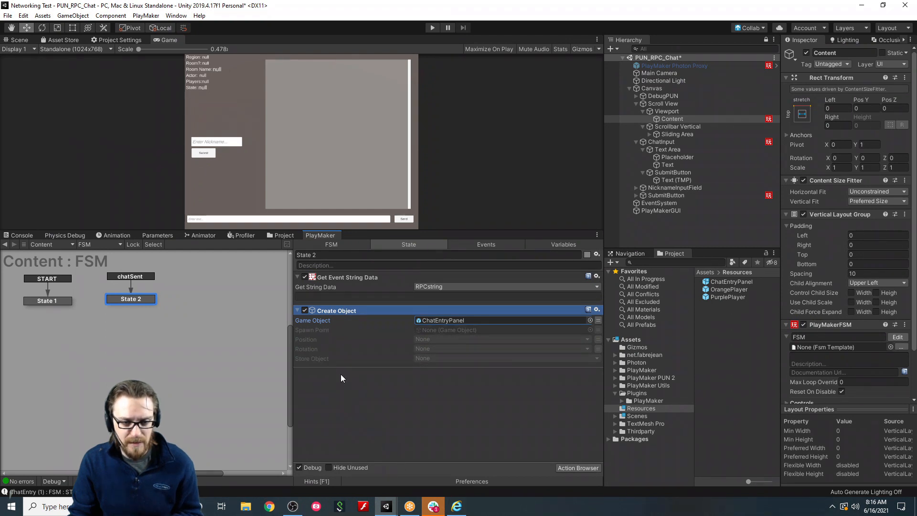
left_click(342, 386)
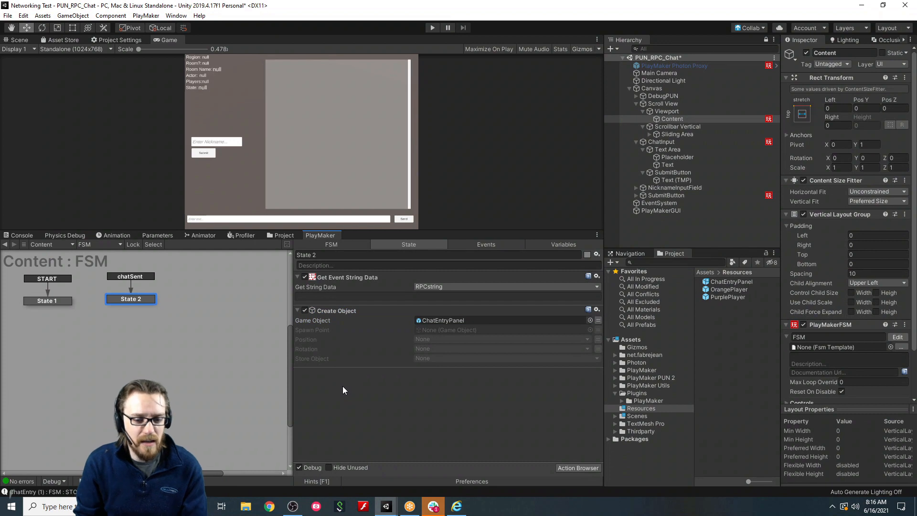
double_click(343, 389)
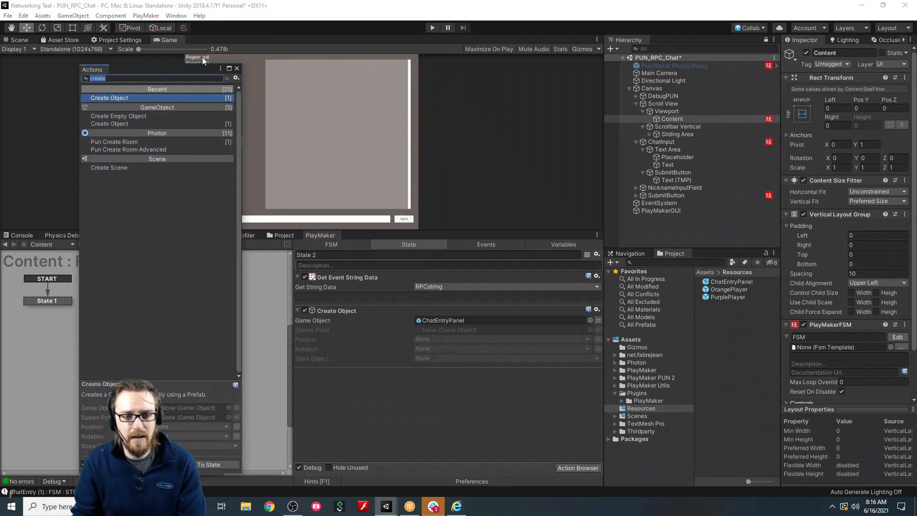
left_click(237, 68)
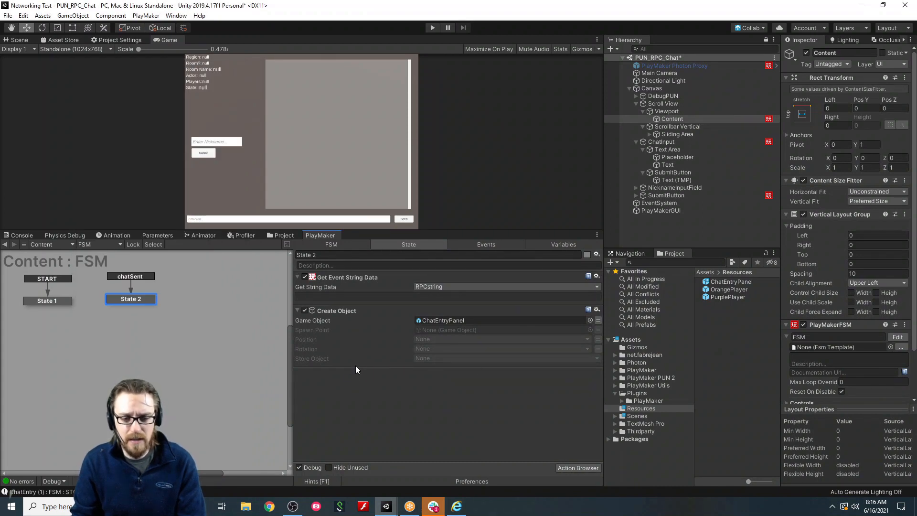
double_click(350, 391)
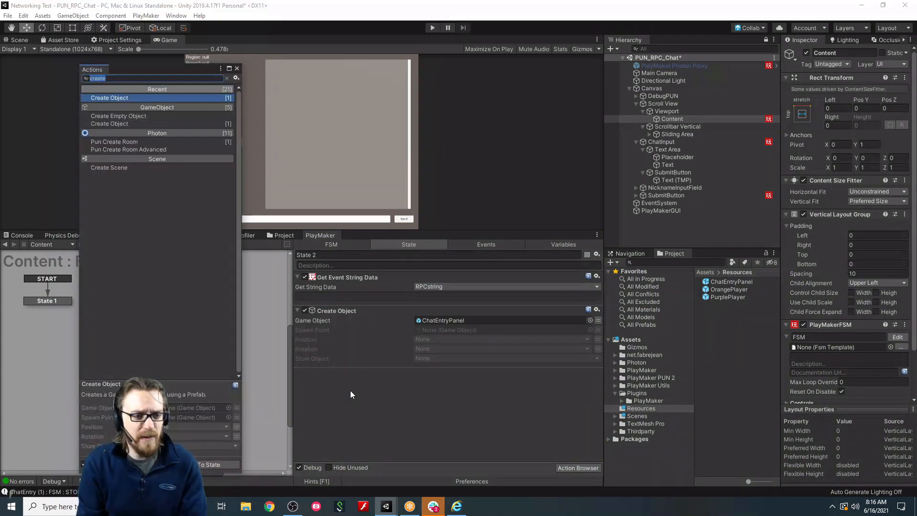
type("create")
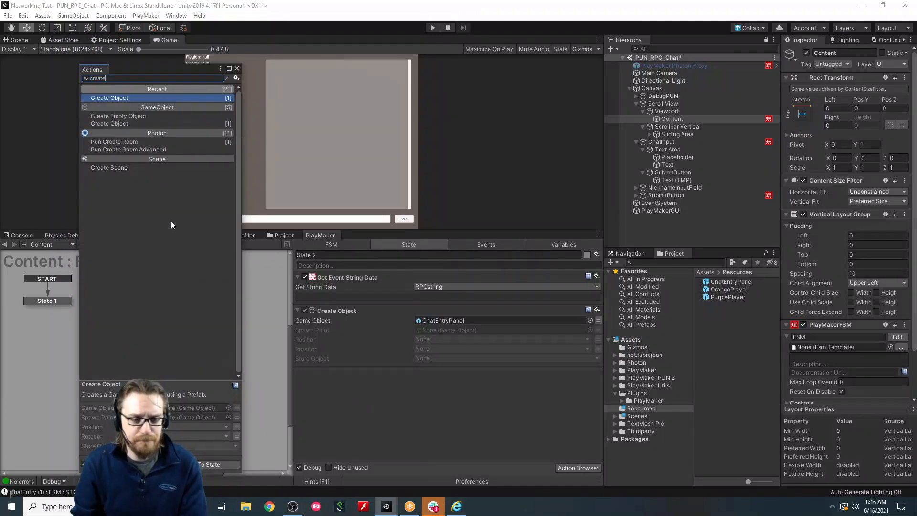
left_click(238, 68)
Add a Set Parent action to State 2 below Create Object.
double_click(402, 400)
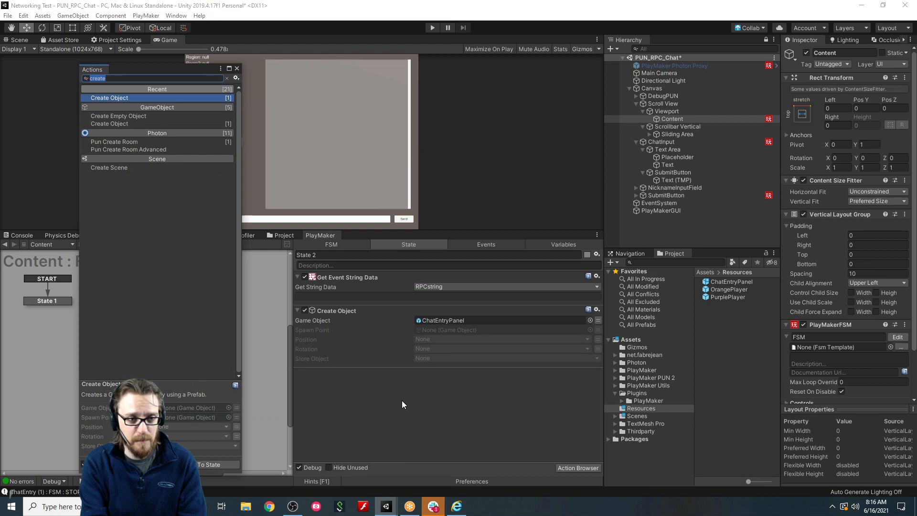
type("parent")
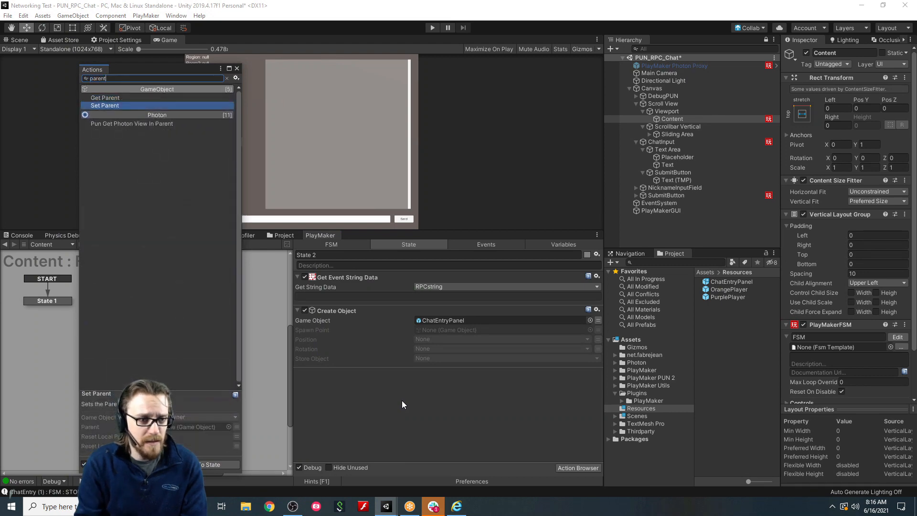
key("Return")
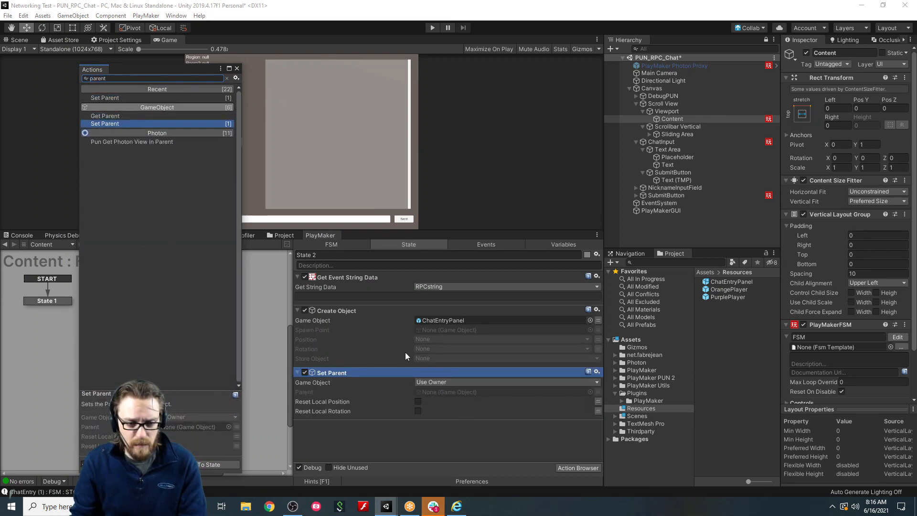
Store the object made by Create Object in a new variable named chatEntryPanel.
left_click(431, 357)
left_click(443, 378)
type("ch")
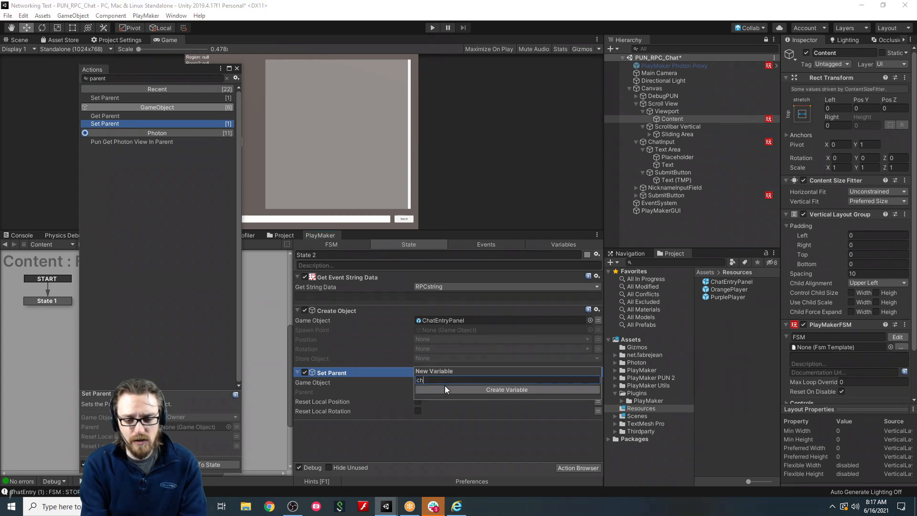
type("atC")
key("BackSpace")
type("E")
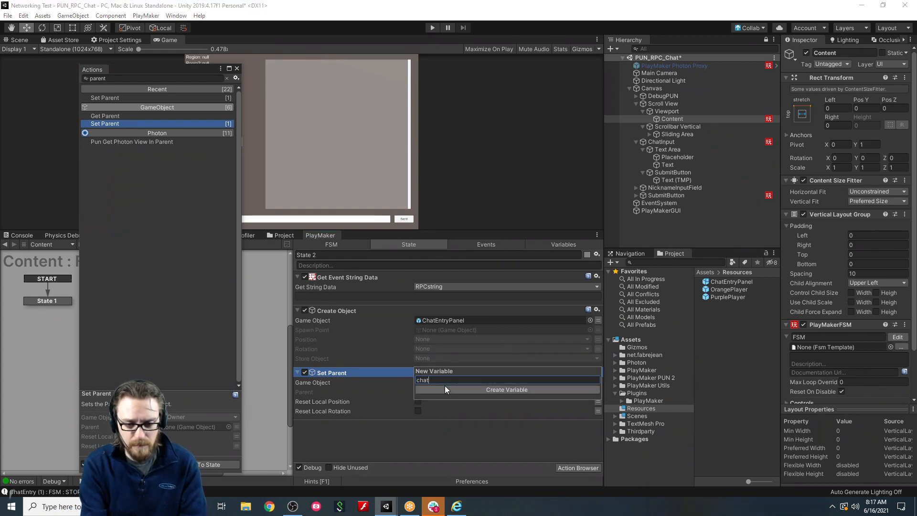
type("ntryPanel")
left_click(445, 387)
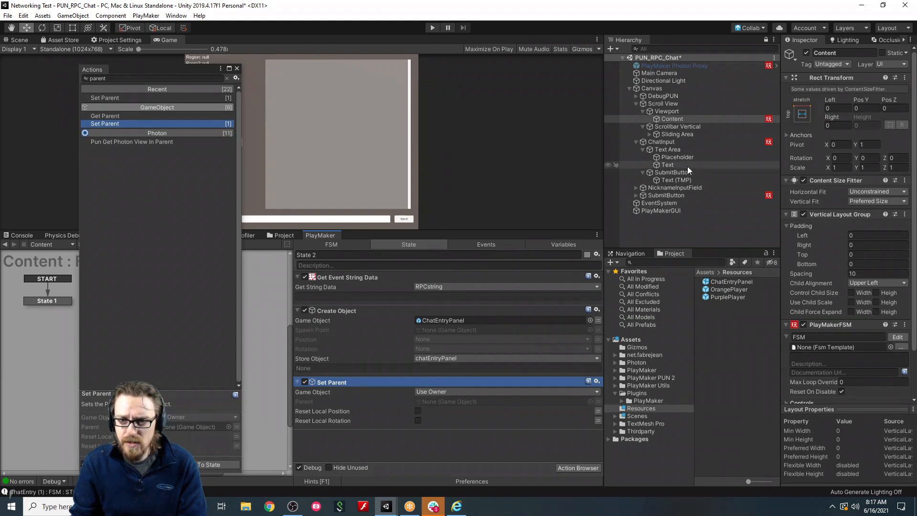
In the Set Parent action, set Parent to the scroll view's Content and enable Reset Local Position and Reset Local Rotation.
left_click_drag(677, 118, 476, 405)
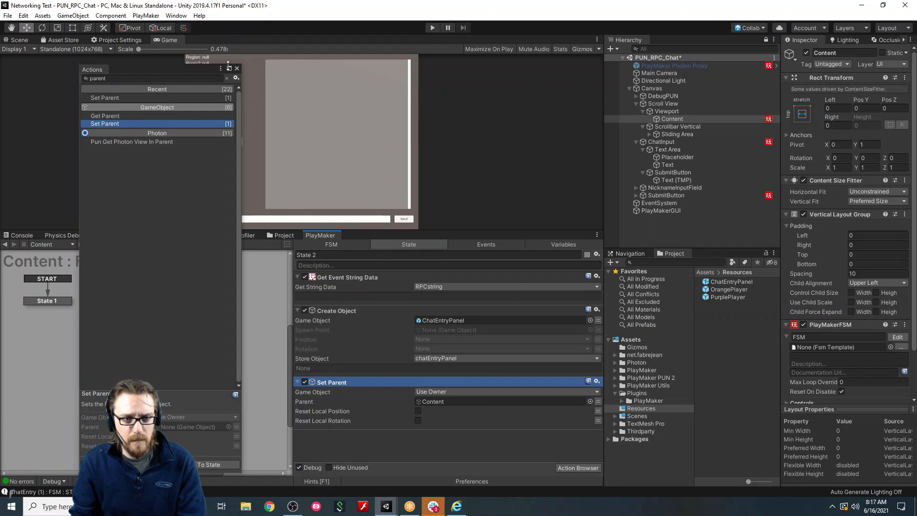
left_click(418, 421)
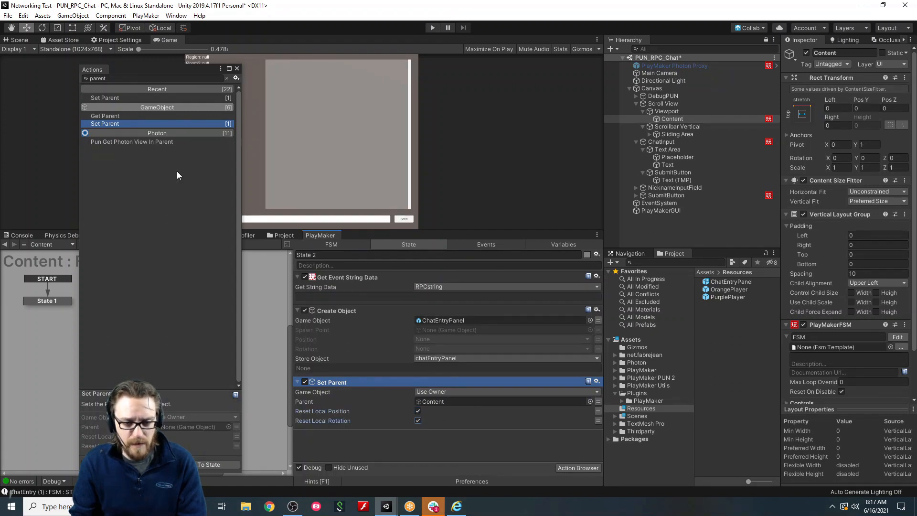
left_click(237, 68)
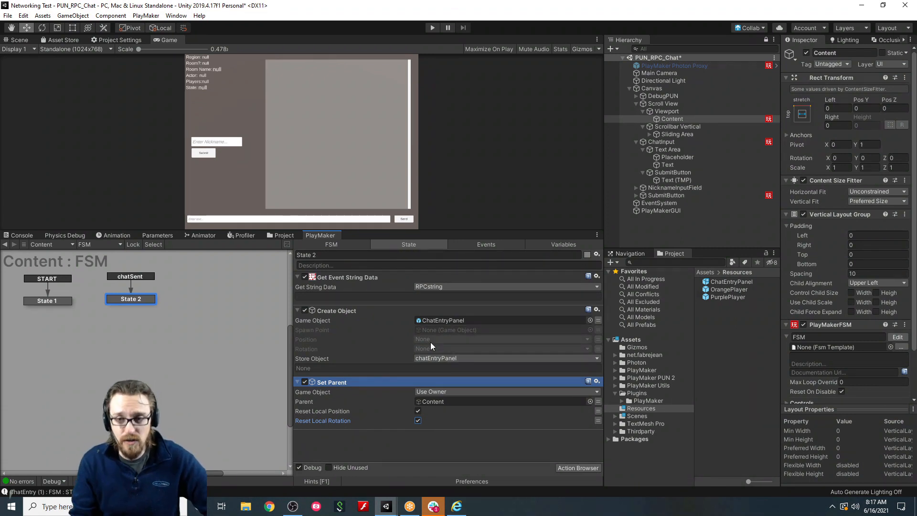
Open the ChatEntryPanel prefab to examine its Text (TMP) child, and return to the scene.
left_click(281, 235)
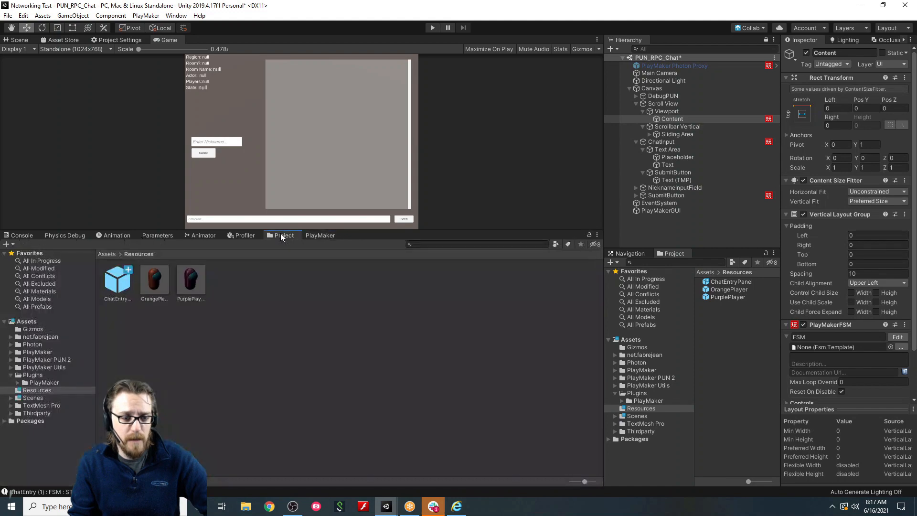
double_click(118, 282)
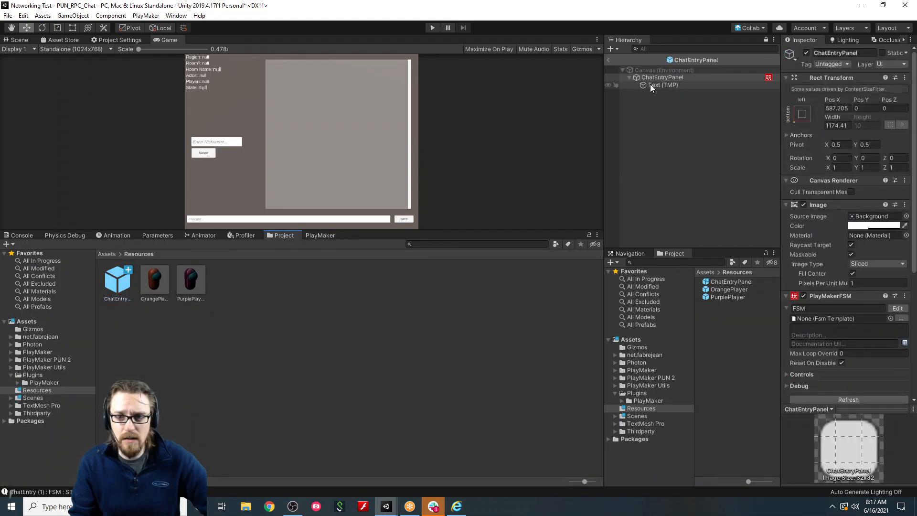
left_click(654, 85)
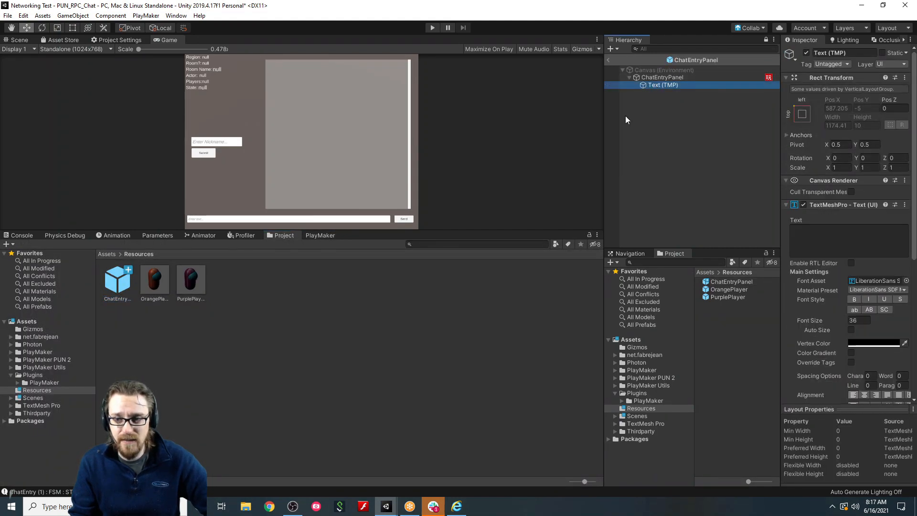
left_click(318, 235)
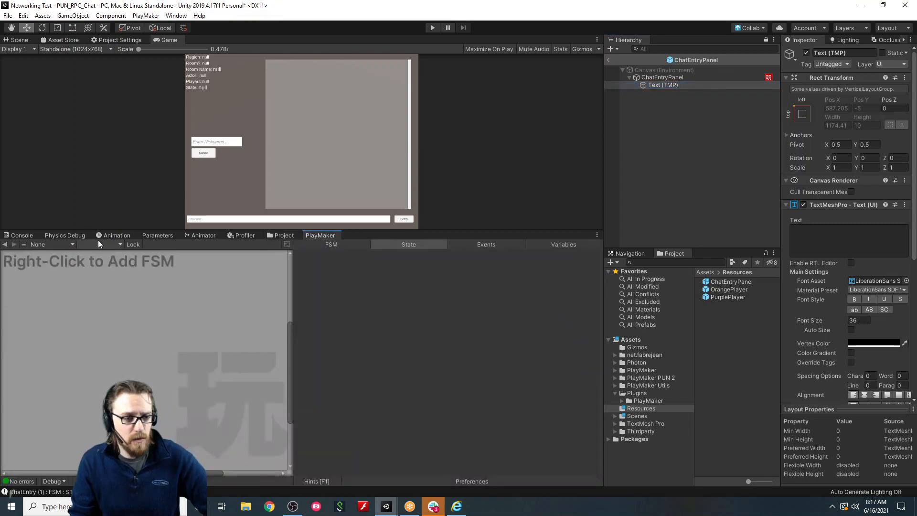
left_click(609, 60)
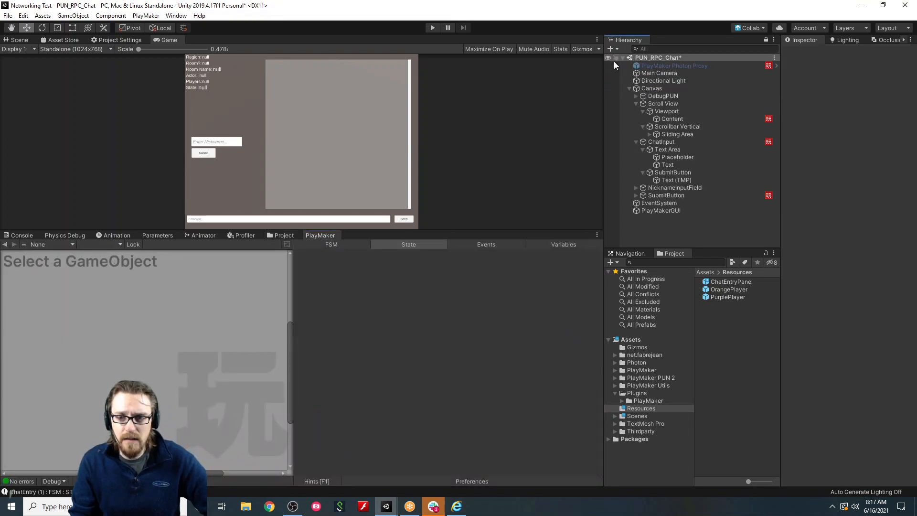
Add a Get Child action to State 2 of the Content FSM.
left_click(689, 119)
double_click(374, 446)
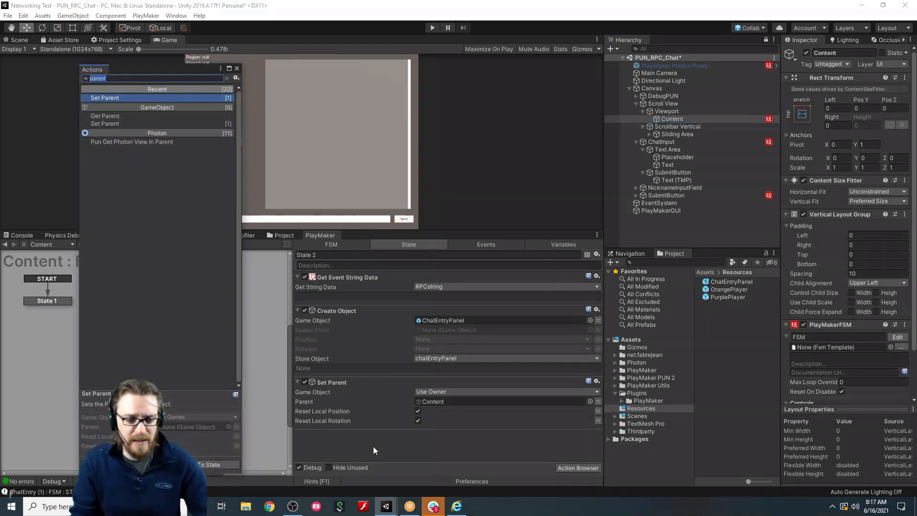
type("get child")
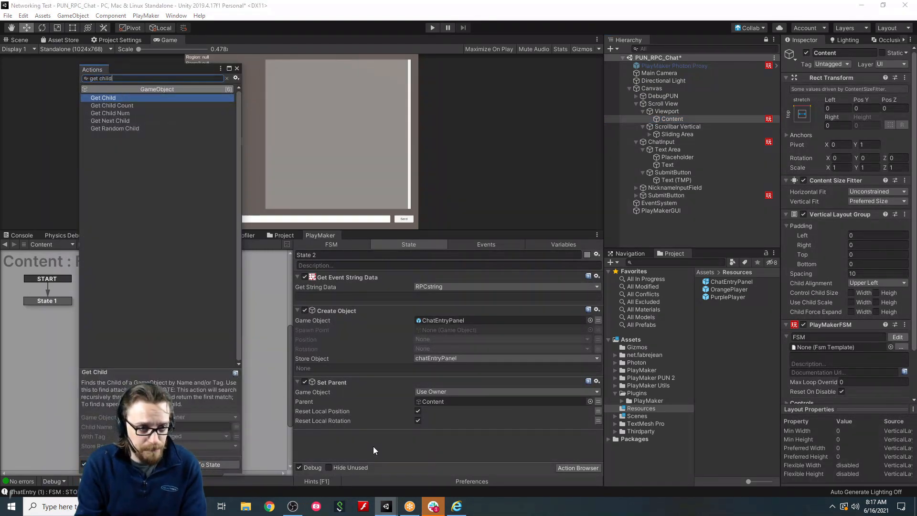
key("Return")
Set Get Child's Game Object to Specify Game Object and assign the chatEntryPanel variable.
left_click(426, 414)
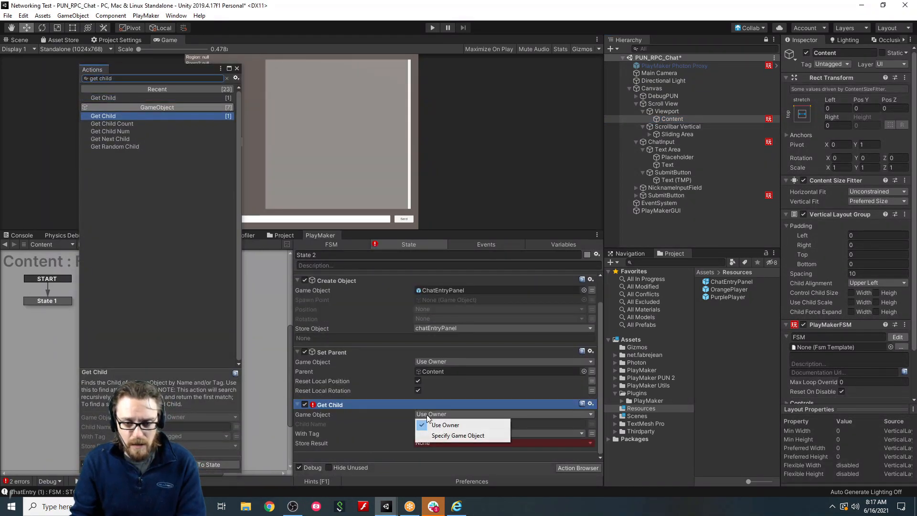
left_click(447, 434)
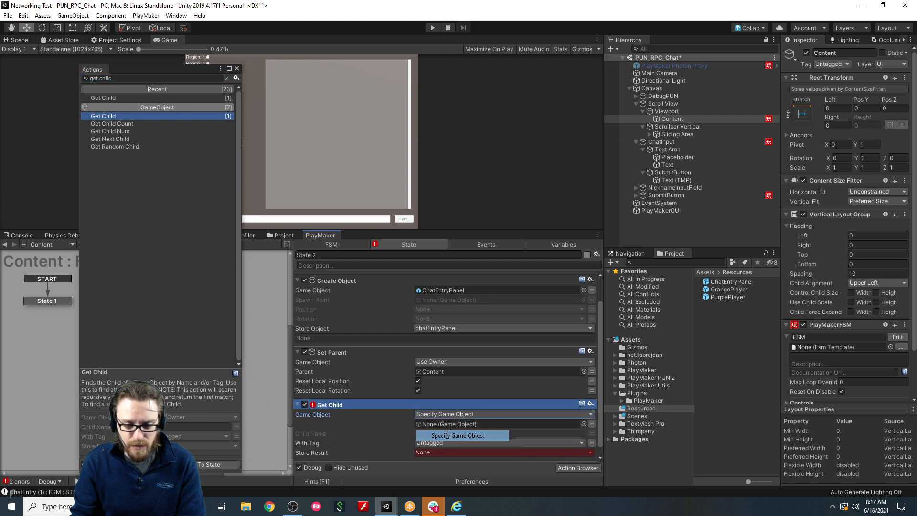
left_click(592, 424)
left_click(533, 423)
left_click(476, 446)
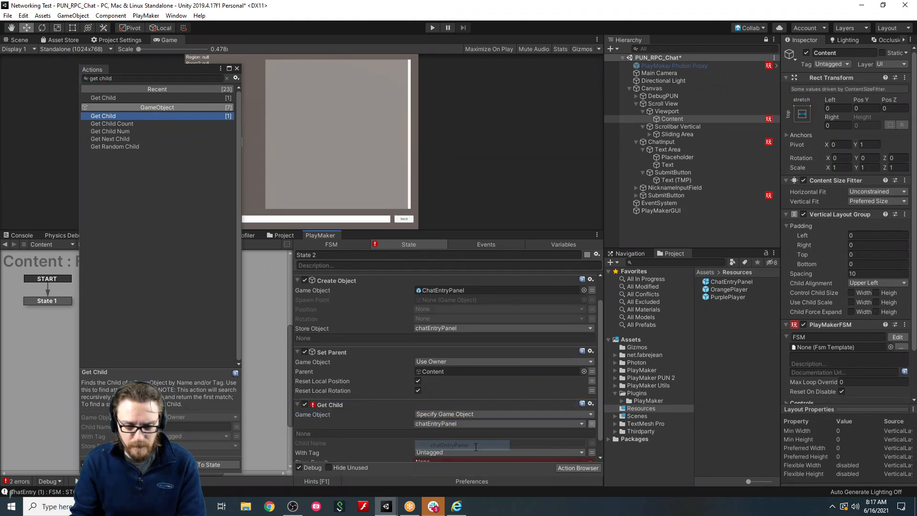
Delete the Get Child action from State 2 of the Content FSM and add a Get Child Num action after Set Parent.
scroll(439, 418, "down", 1)
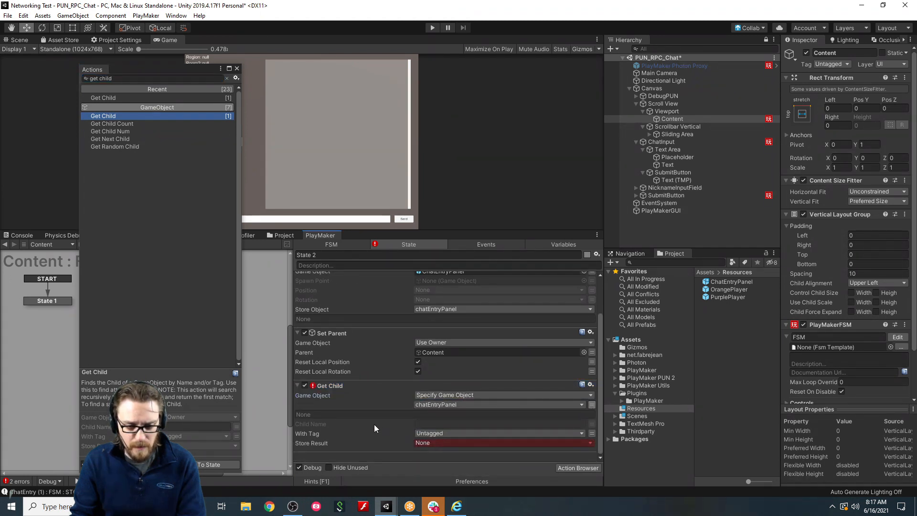
left_click(333, 385)
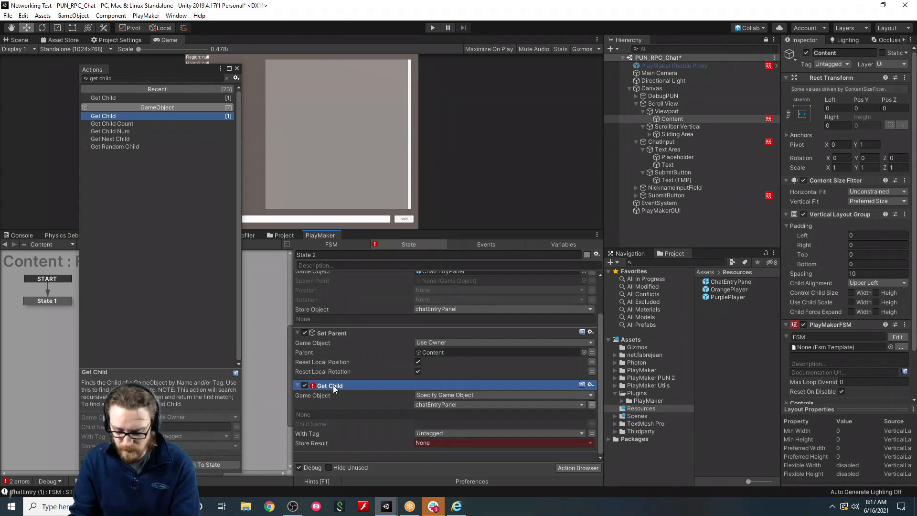
key("Delete")
left_click_drag(115, 131, 390, 435)
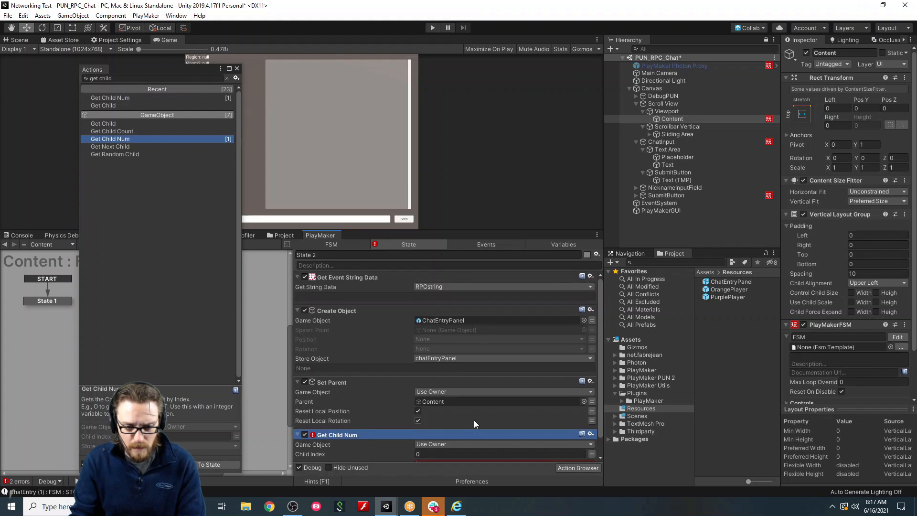
Set Get Child Num's Game Object to Specify Game Object and assign the chatEntryPanel variable.
left_click(463, 443)
left_click(469, 465)
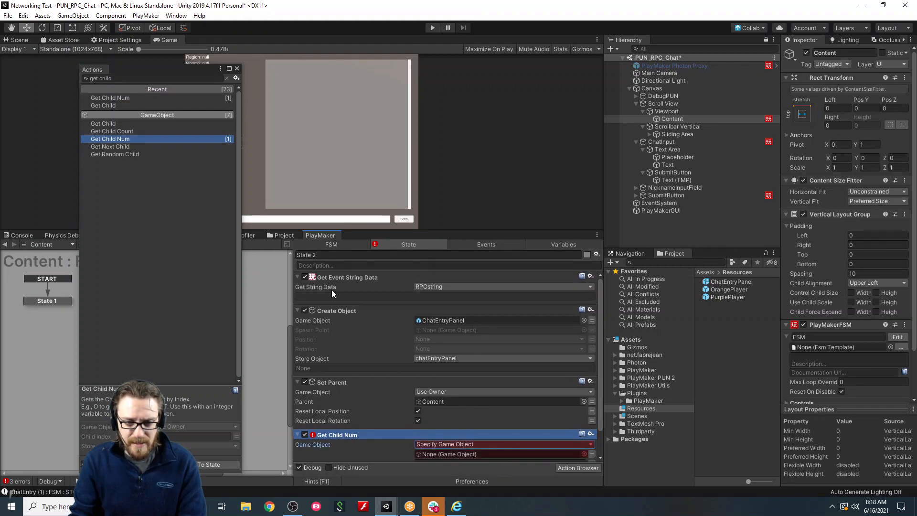
right_click(320, 234)
left_click(322, 236)
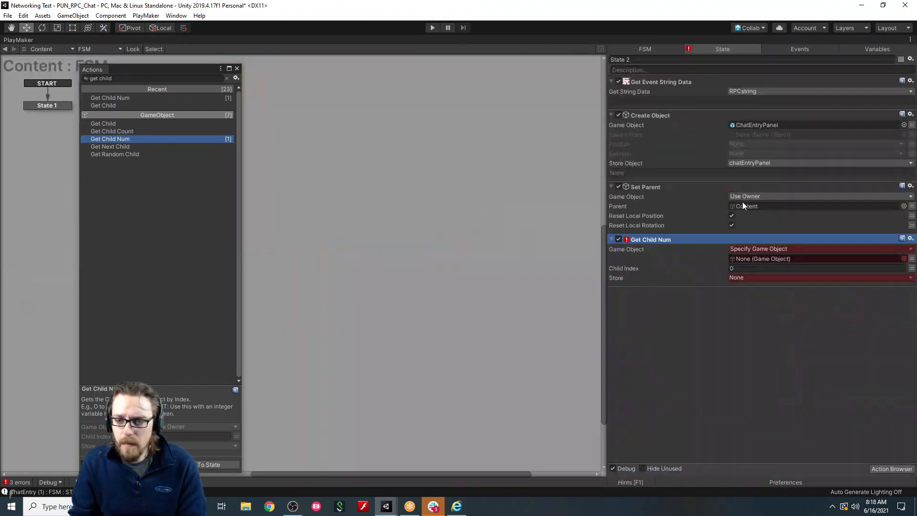
left_click(911, 258)
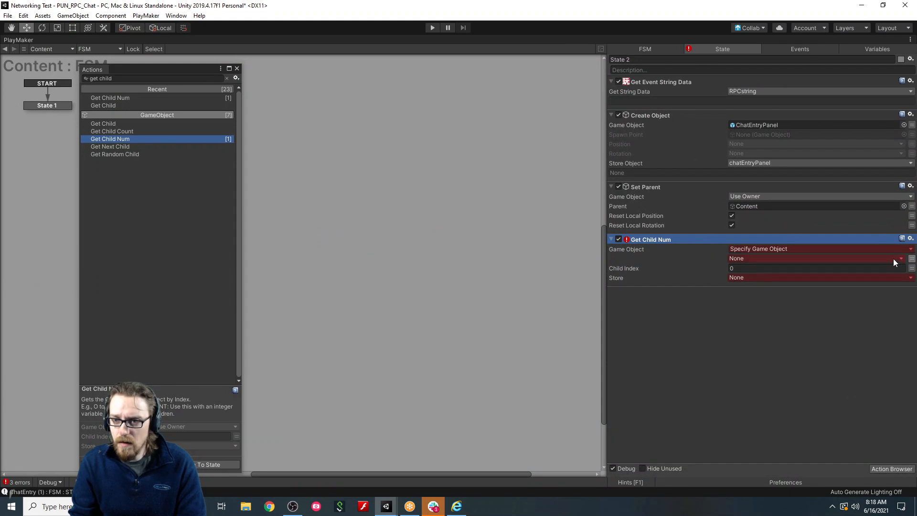
left_click(893, 259)
left_click(763, 280)
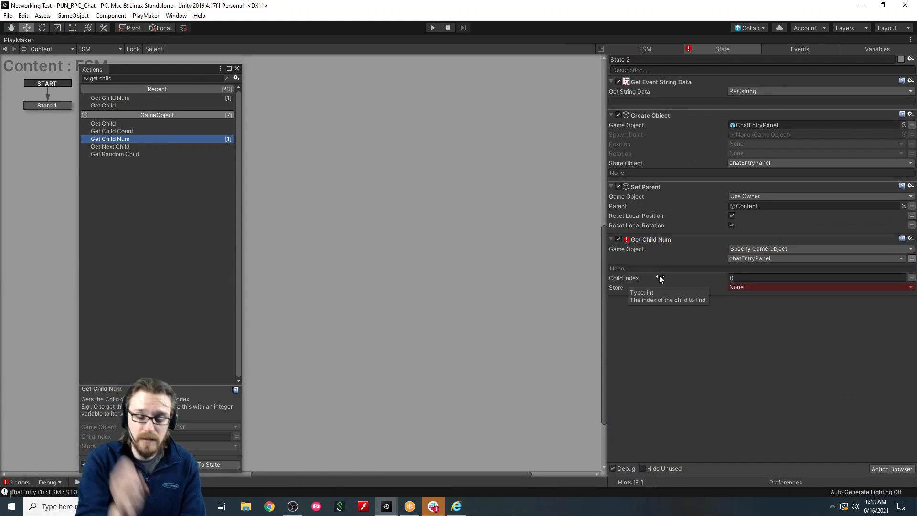
Store the Get Child Num result in a new variable named textObject.
left_click(793, 287)
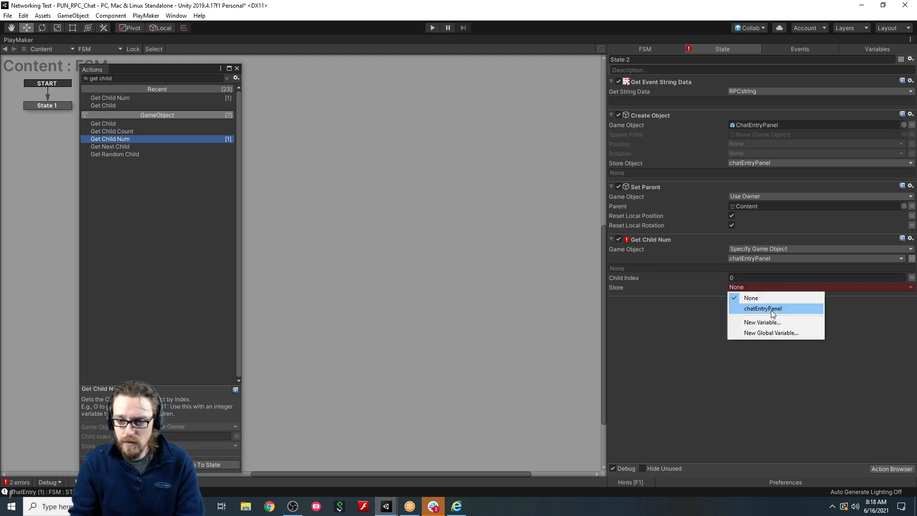
left_click(768, 321)
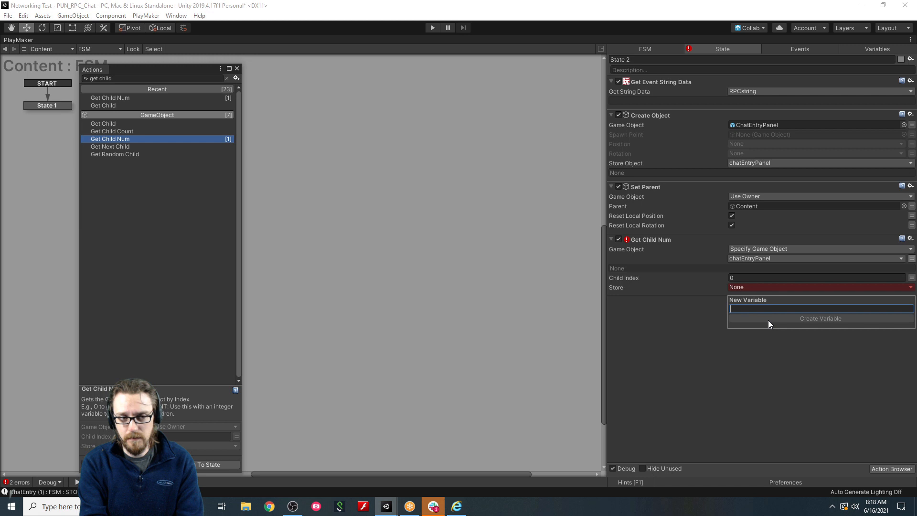
type("textObject")
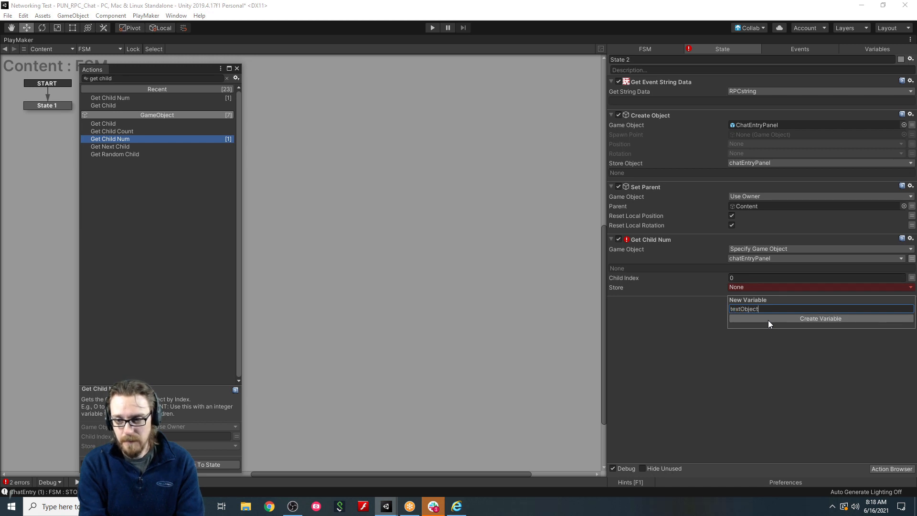
key("Return")
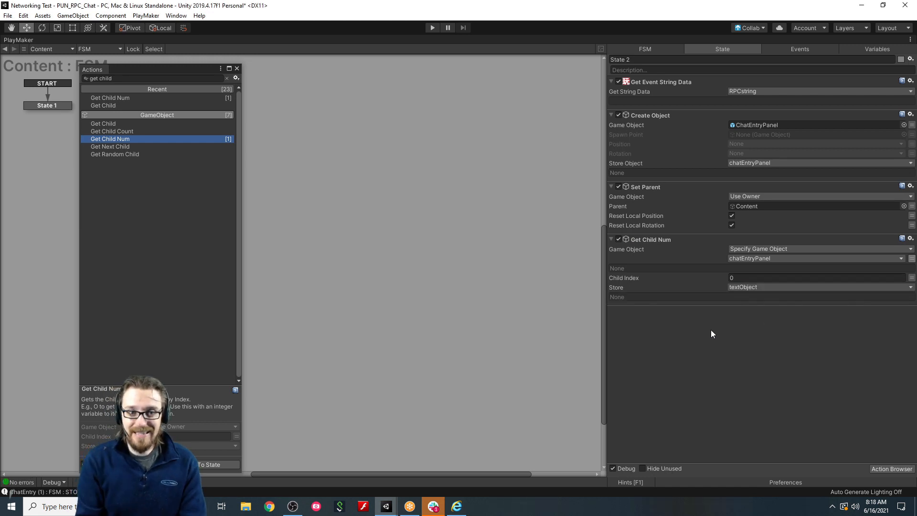
Add a Set Textmesh Pro UGUI Text action to the end of State 2 and close the action browser.
key("ctrl+a")
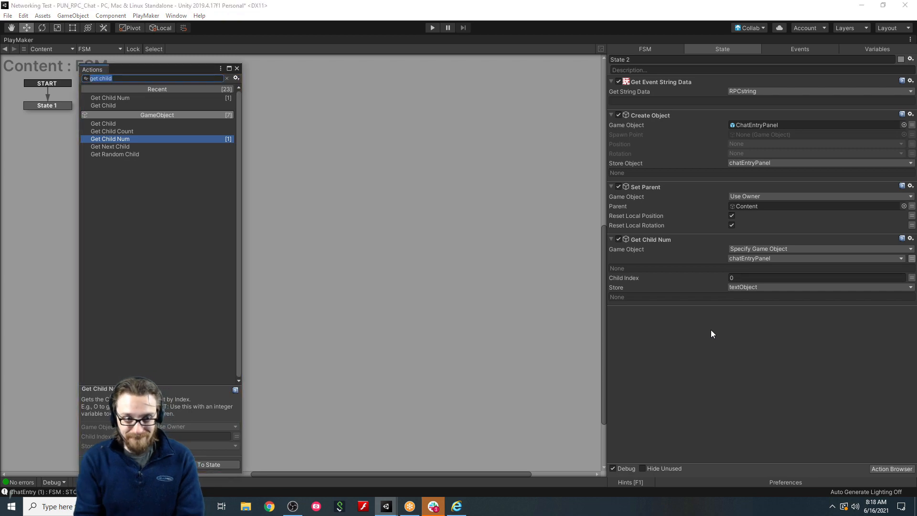
type("set text")
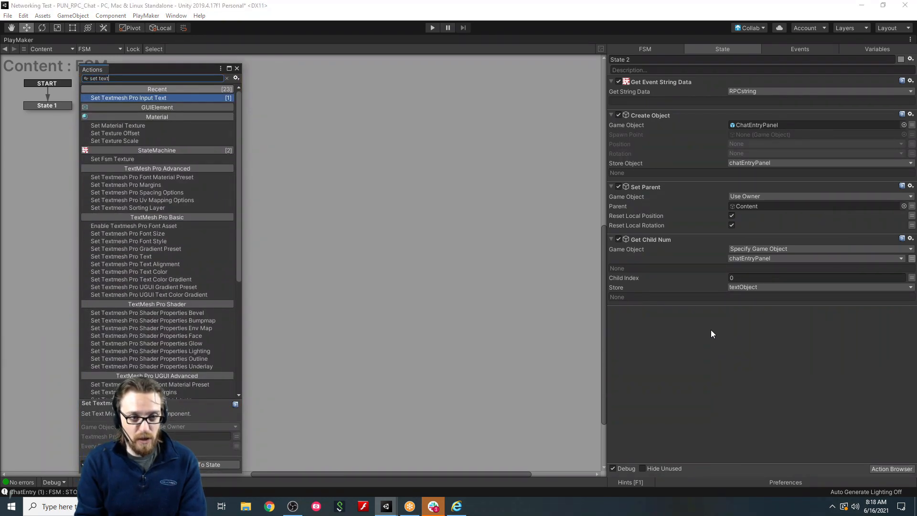
type("mesh pro")
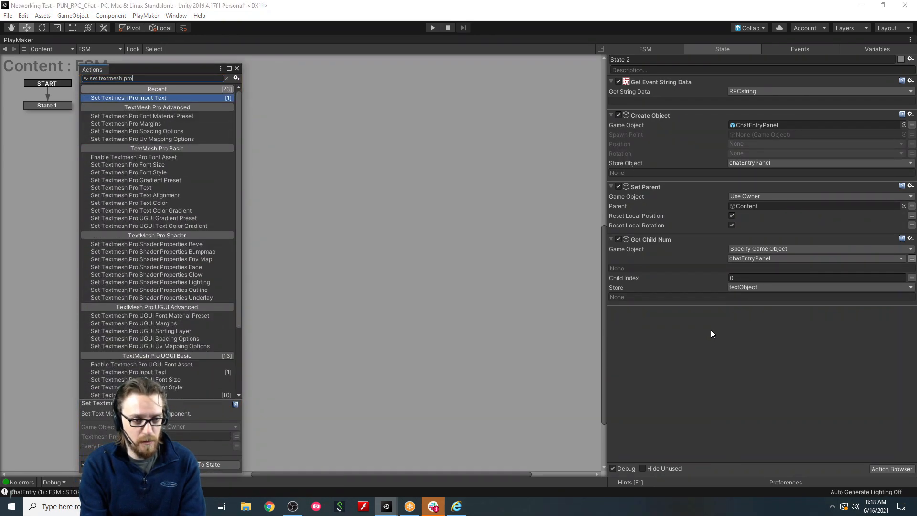
type(" ugu")
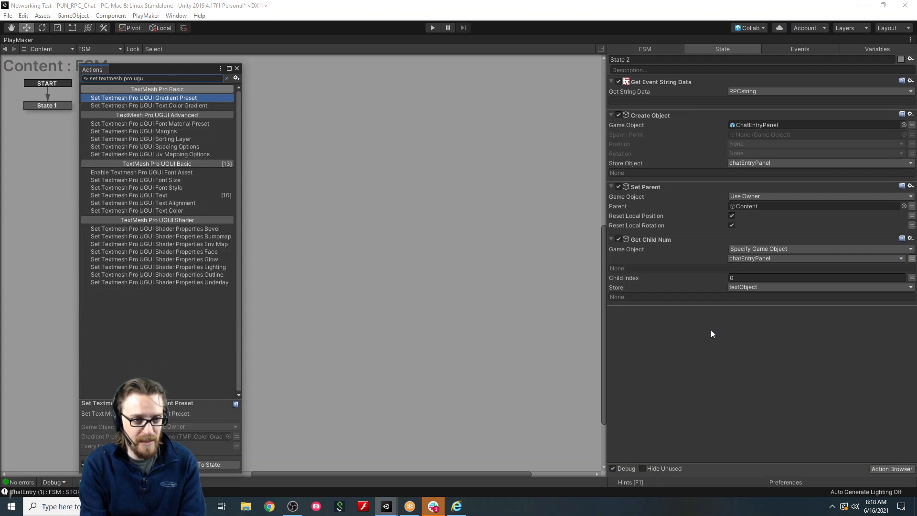
key("Down")
key("Down")
key("Down")
key("Down")
key("Down")
key("Down")
key("Down")
key("Down")
key("Down")
key("Down")
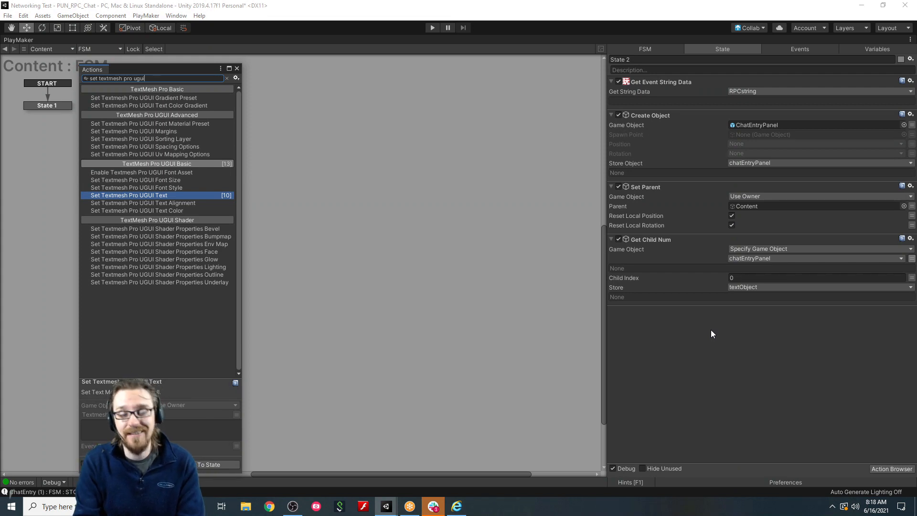
key("Return")
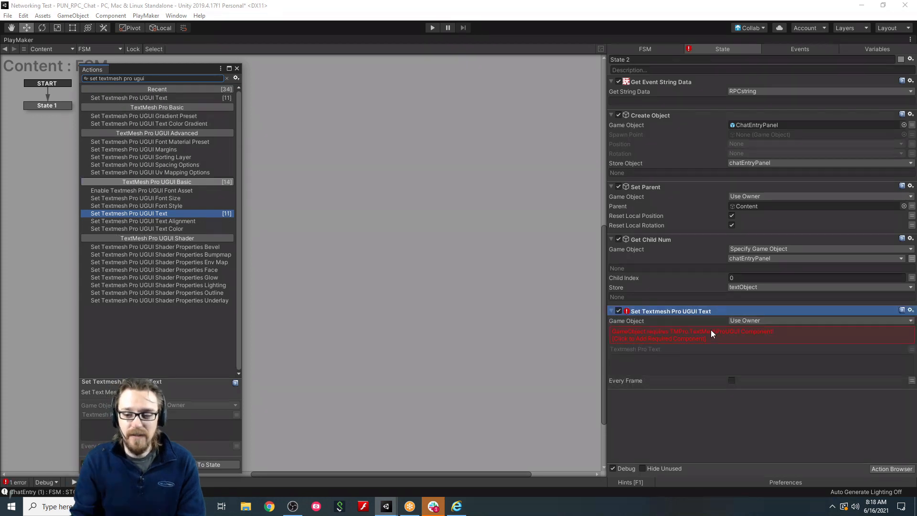
left_click(236, 69)
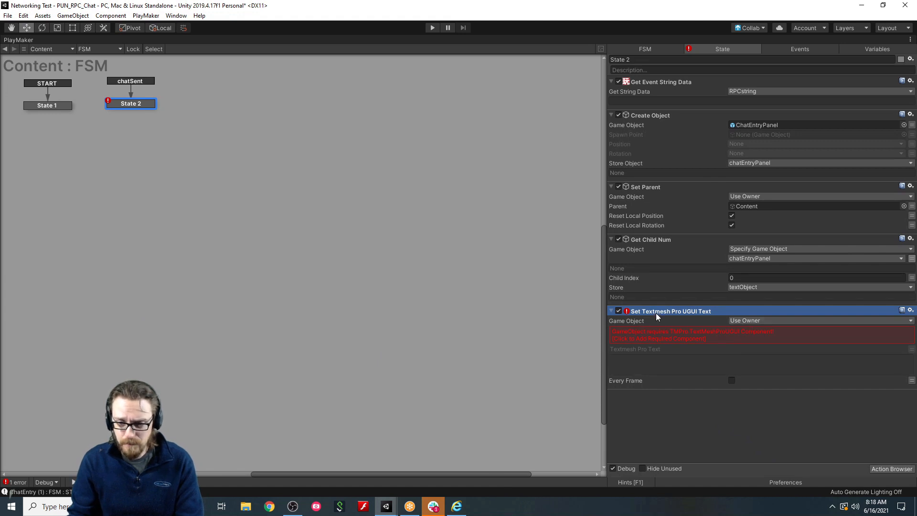
In Set Textmesh Pro UGUI Text, specify the textObject variable as Game Object and use the RPCstring variable as Textmesh Pro Text.
left_click(762, 321)
left_click(773, 343)
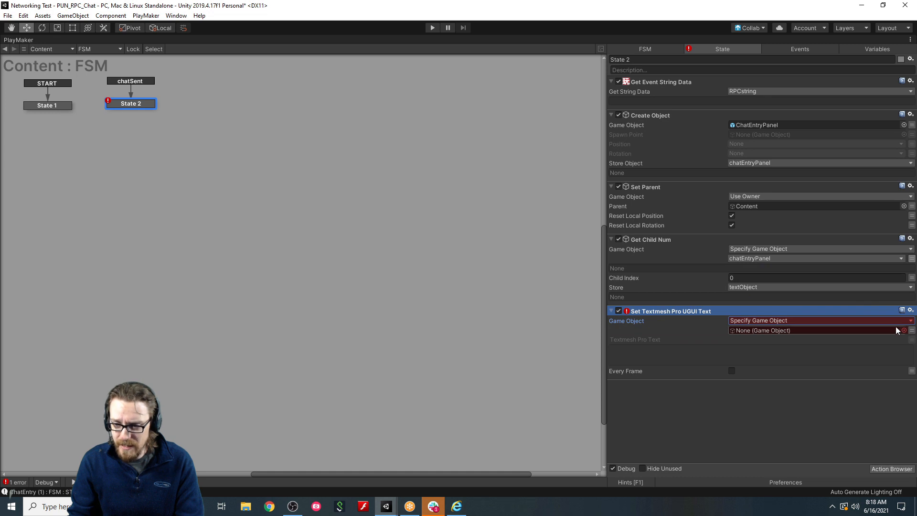
left_click(912, 330)
left_click(841, 331)
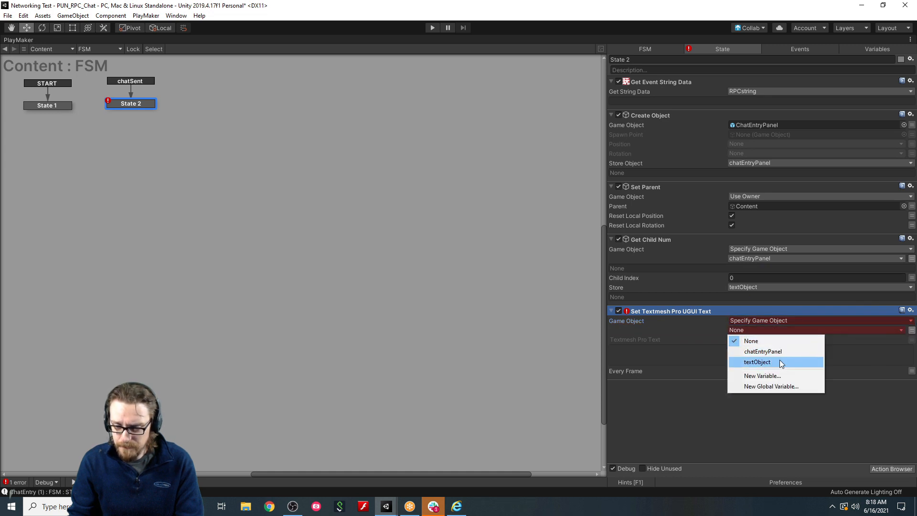
left_click(779, 360)
left_click(912, 349)
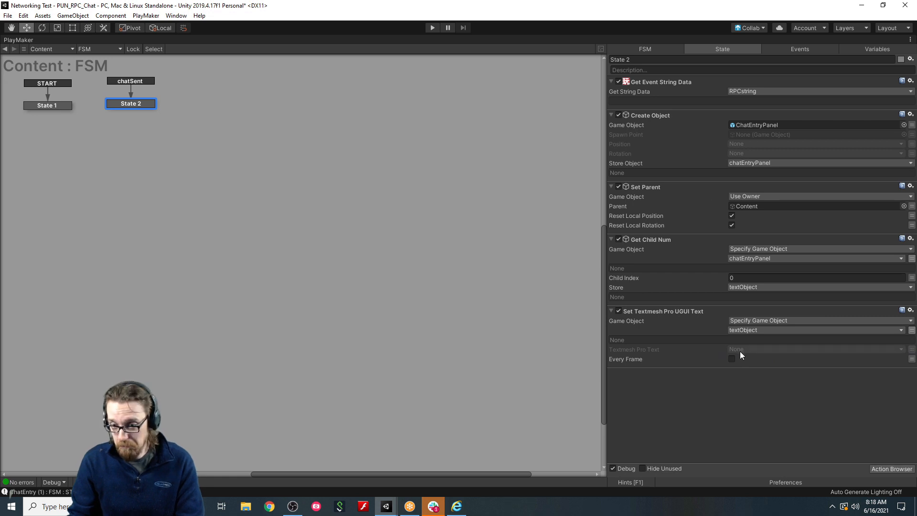
left_click(740, 350)
left_click(750, 372)
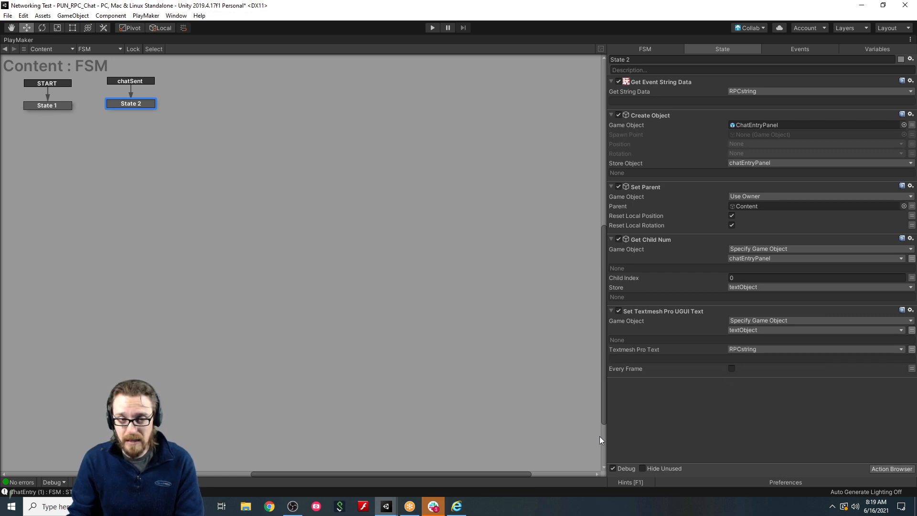
In ChatInput's FSM, add a FINISHED transition from State 2 back to State 1, and deactivate the ChatInput object.
right_click(26, 38)
left_click(33, 44)
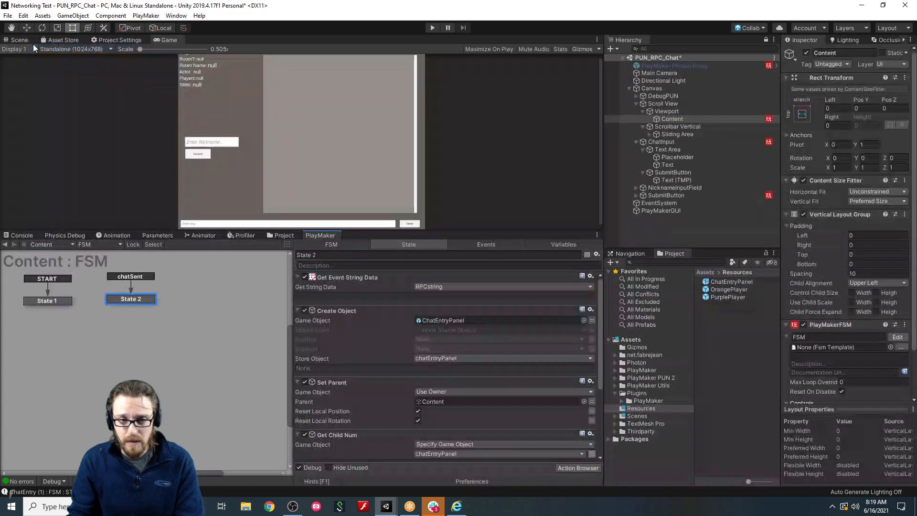
left_click_drag(455, 229, 439, 309)
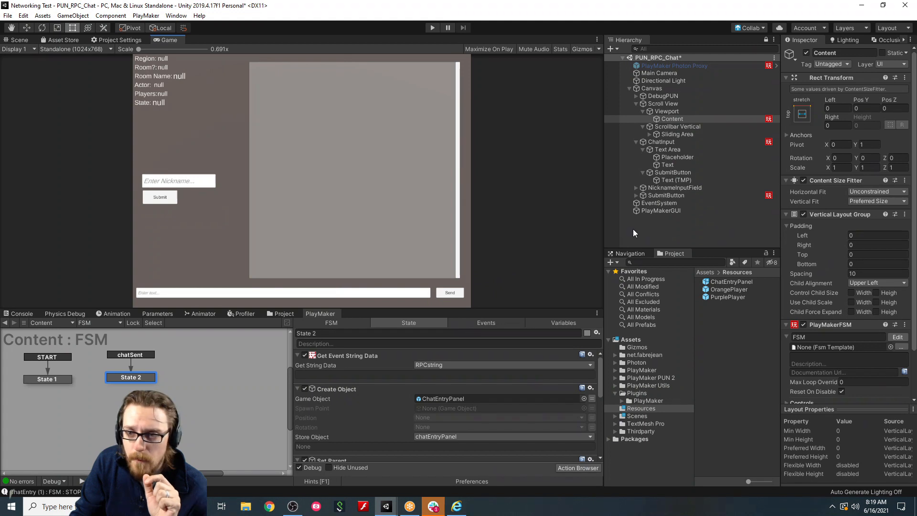
left_click(670, 142)
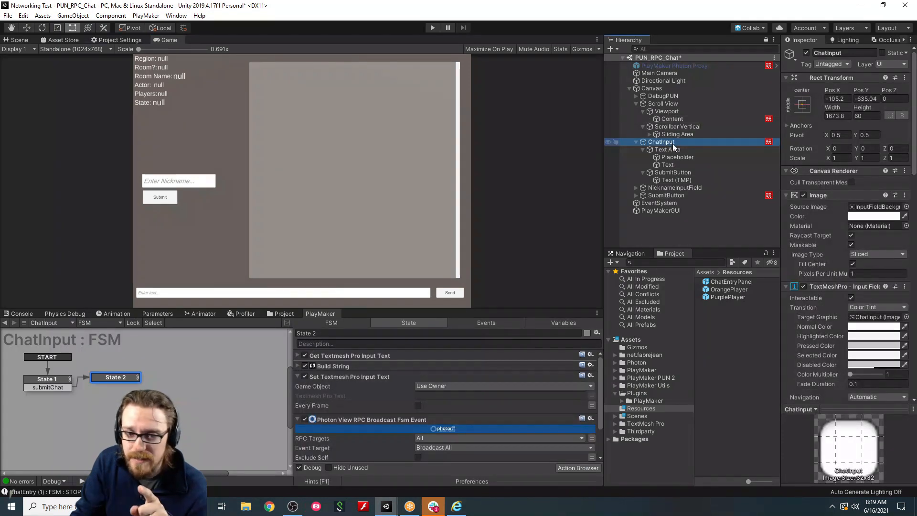
left_click_drag(482, 307, 479, 188)
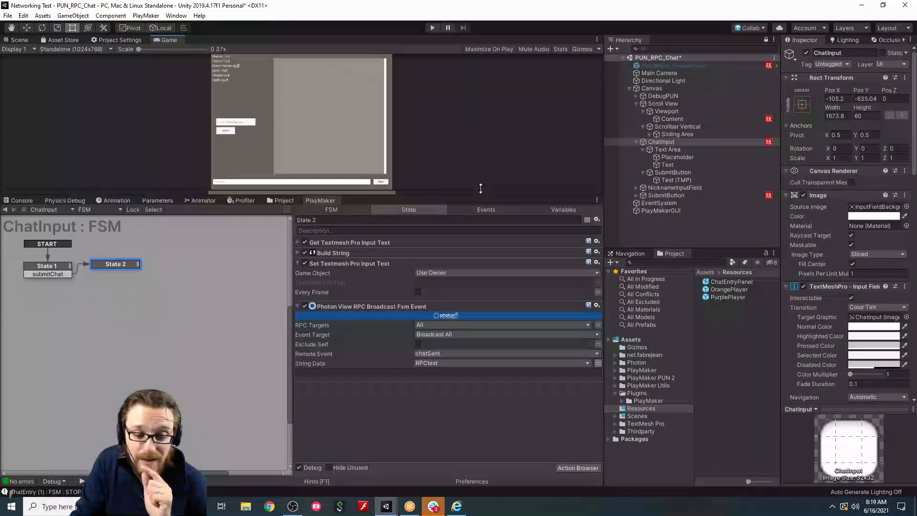
right_click(107, 258)
mouse_move(139, 262)
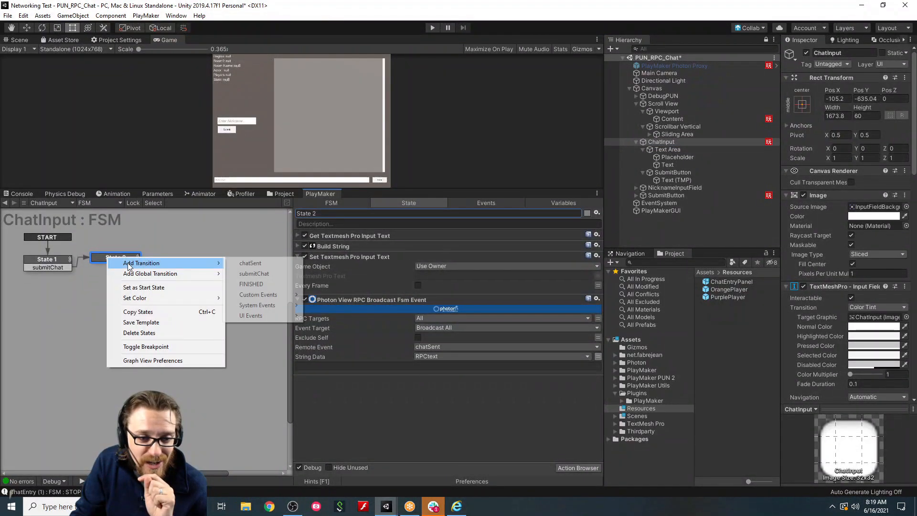
left_click(251, 283)
left_click_drag(115, 265, 66, 269)
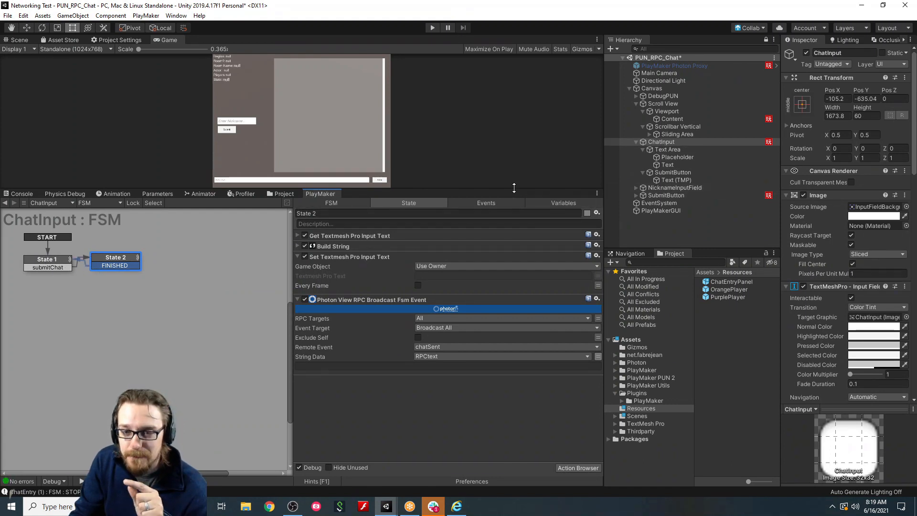
left_click_drag(515, 187, 518, 238)
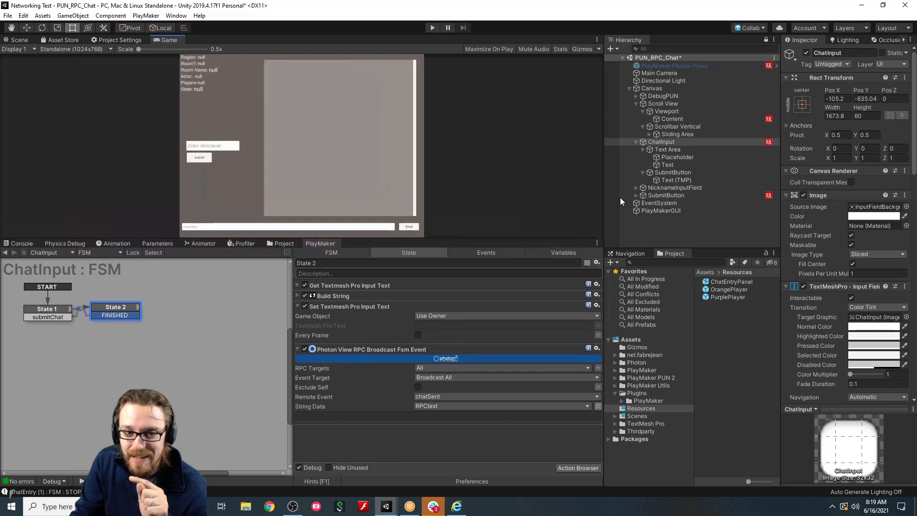
left_click(807, 53)
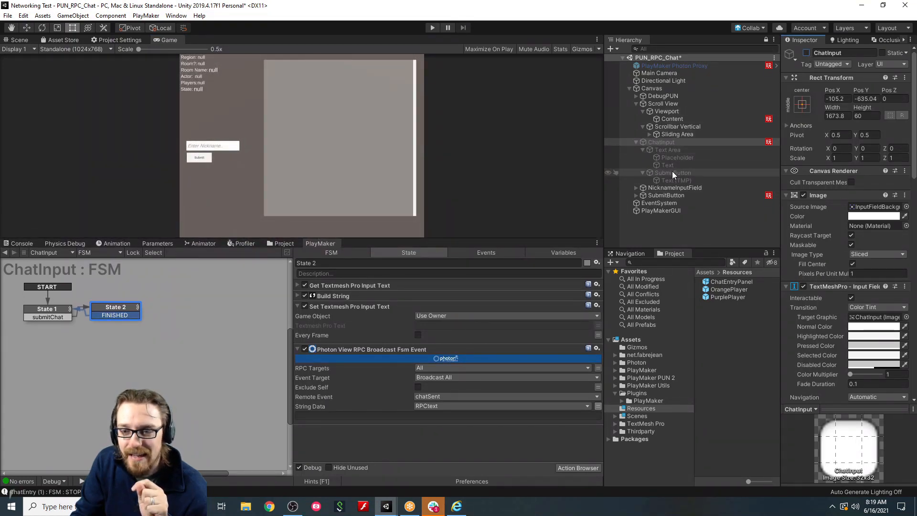
In State 2 of the nickname SubmitButton's FSM, duplicate the Use Owner Activate Game Object action and place the copy above the NicknameInputField one.
left_click(674, 188)
left_click(672, 193)
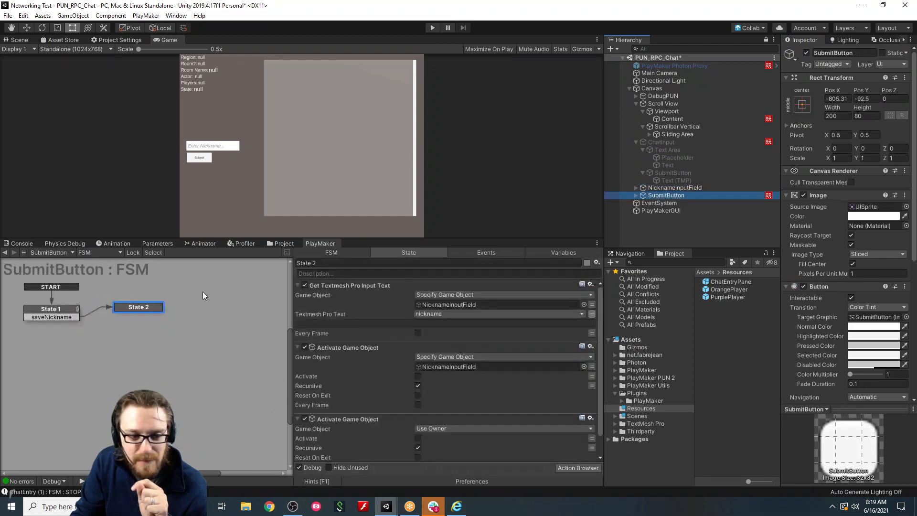
left_click(377, 394)
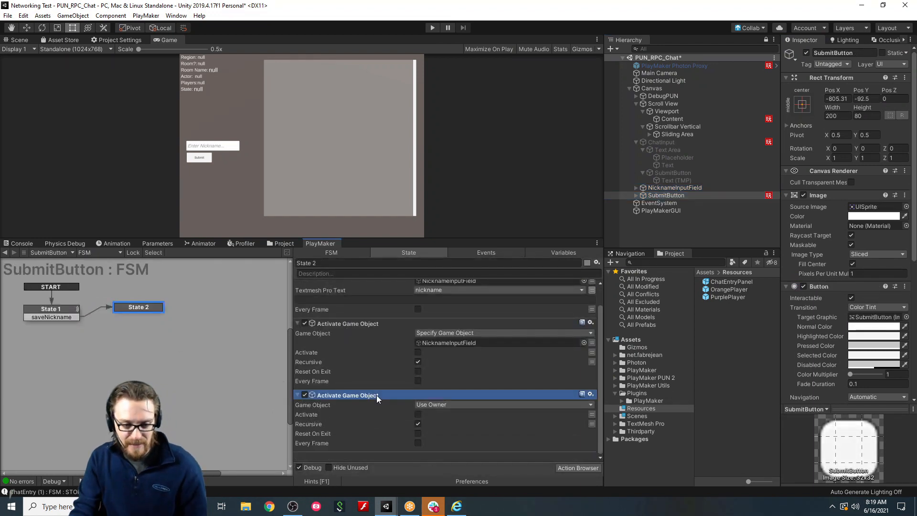
key("ctrl+c")
key("ctrl+v")
left_click_drag(365, 457, 365, 328)
Set the copied action to Specify Game Object with ChatInput, enable Activate and disable Recursive.
left_click(456, 332)
left_click(459, 354)
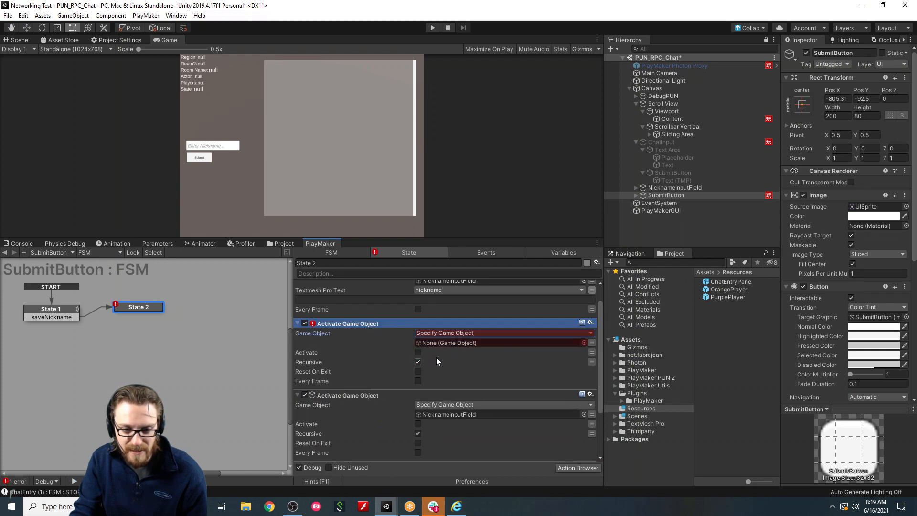
left_click(418, 362)
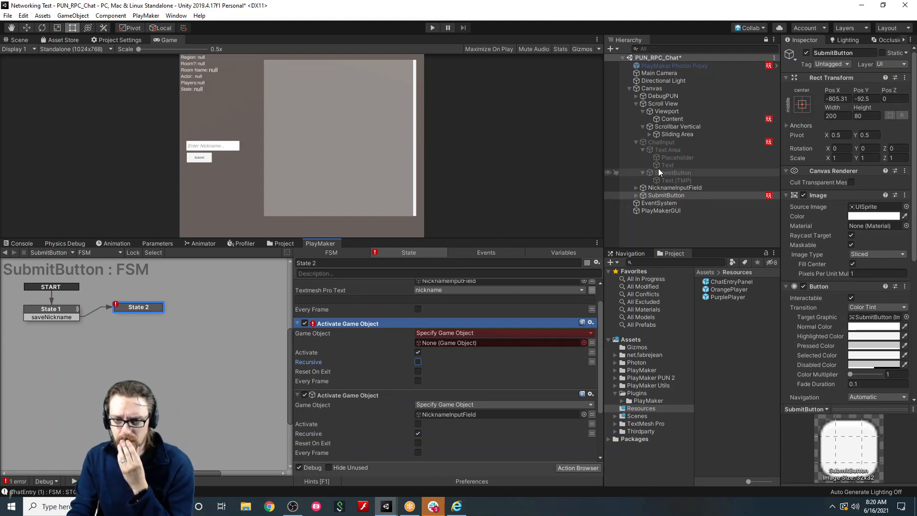
left_click_drag(663, 141, 468, 349)
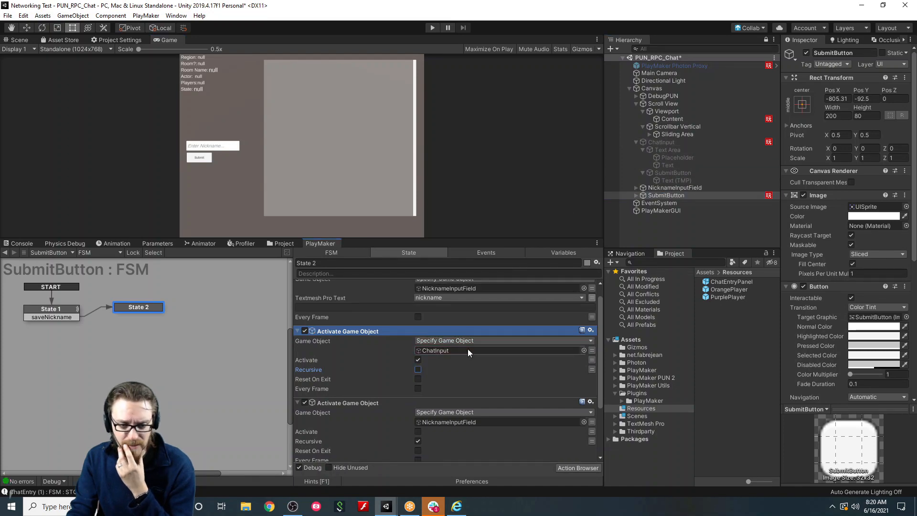
Activate the PlayMaker Photon Proxy object and run the scene with an enlarged Game view.
left_click(656, 65)
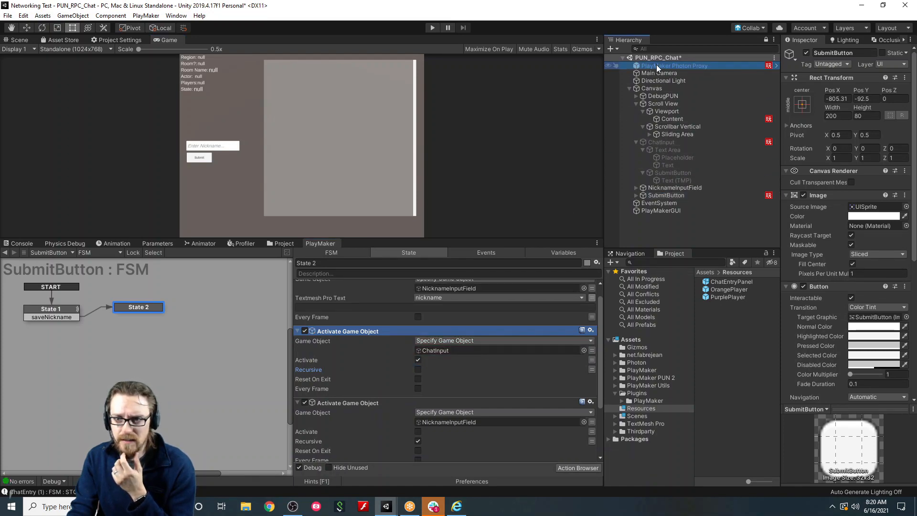
left_click(432, 28)
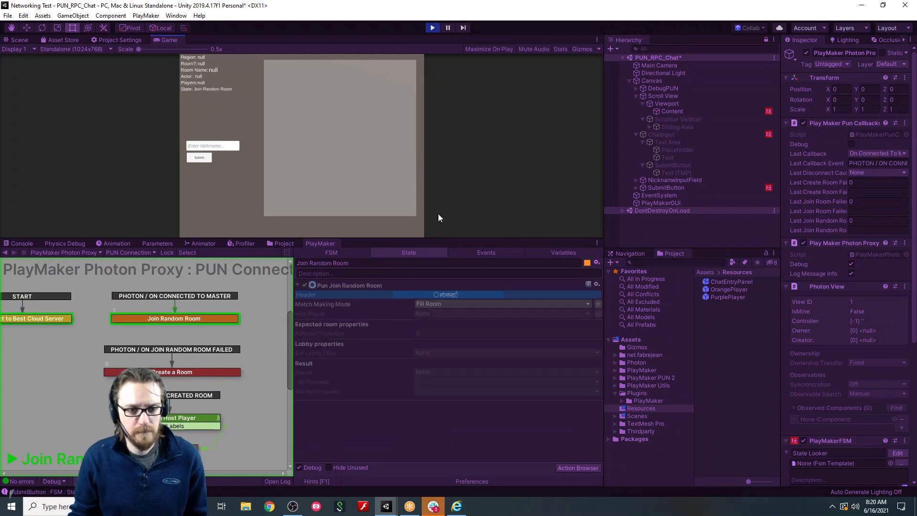
left_click_drag(449, 238, 446, 378)
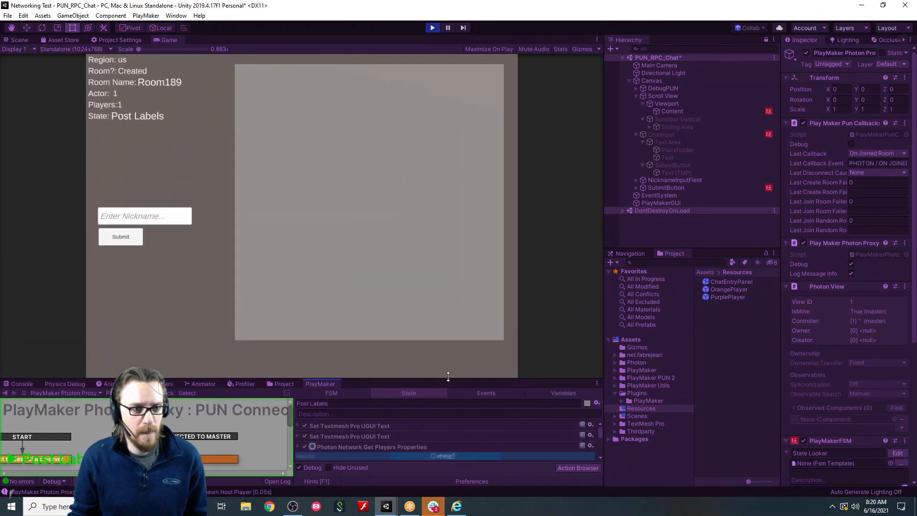
In the running game, submit a nickname and send the chat message "Hey. How's it goin?".
left_click(111, 218)
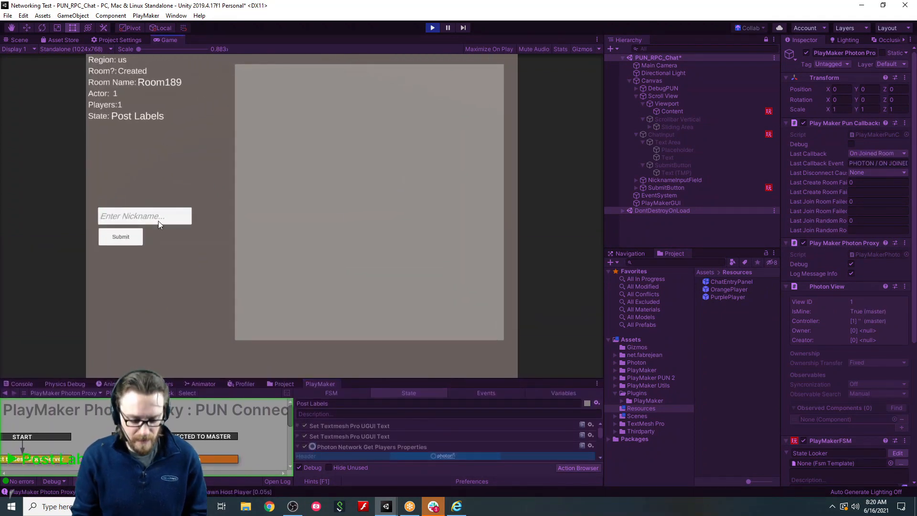
type("Philip")
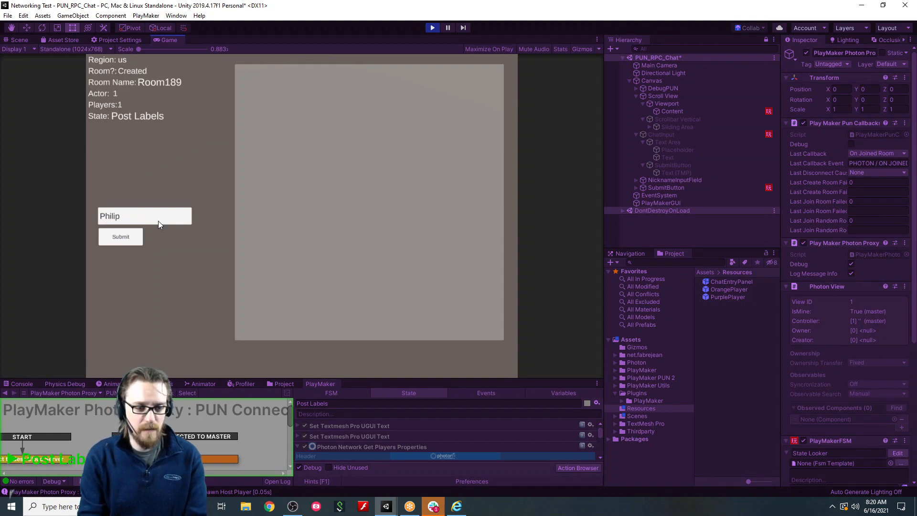
key("Return")
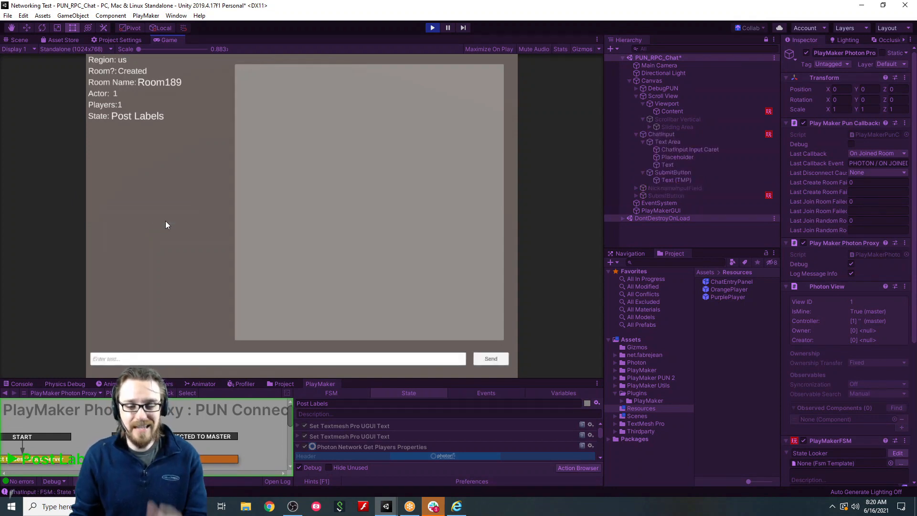
left_click(111, 359)
type("Hey")
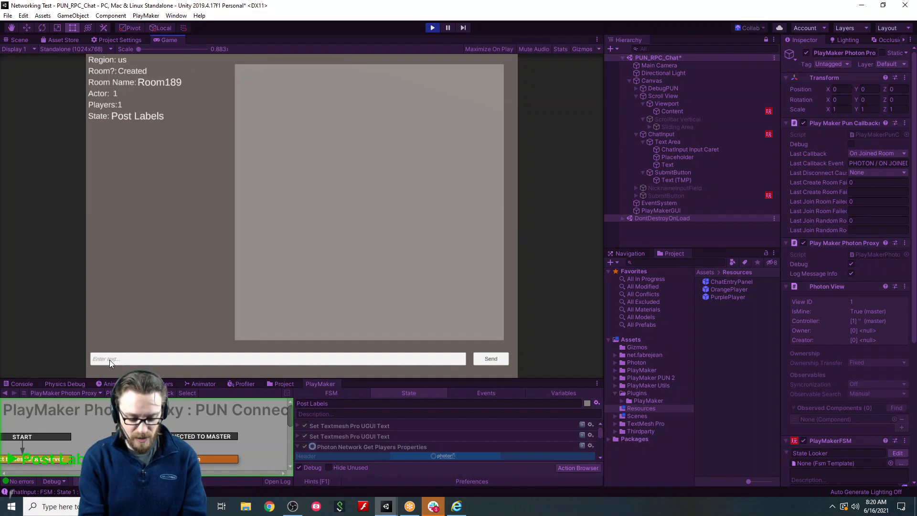
type(". Ho")
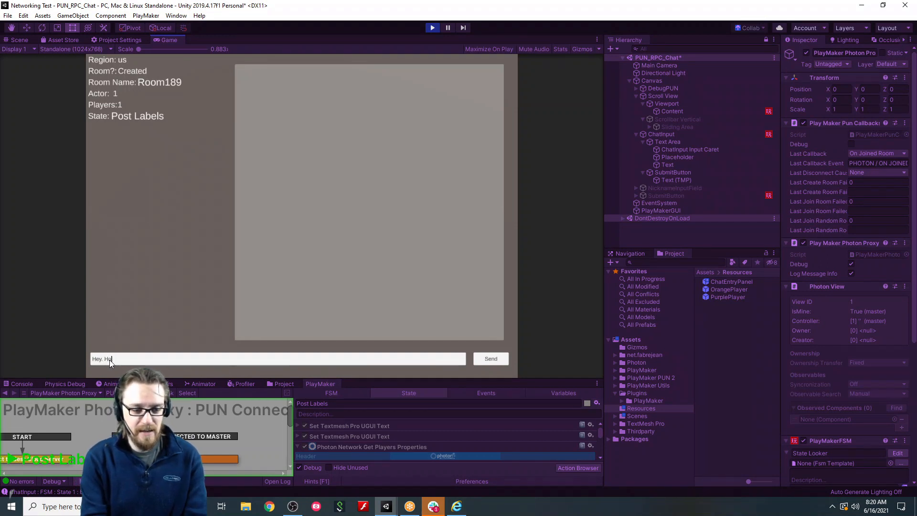
type("w's it going")
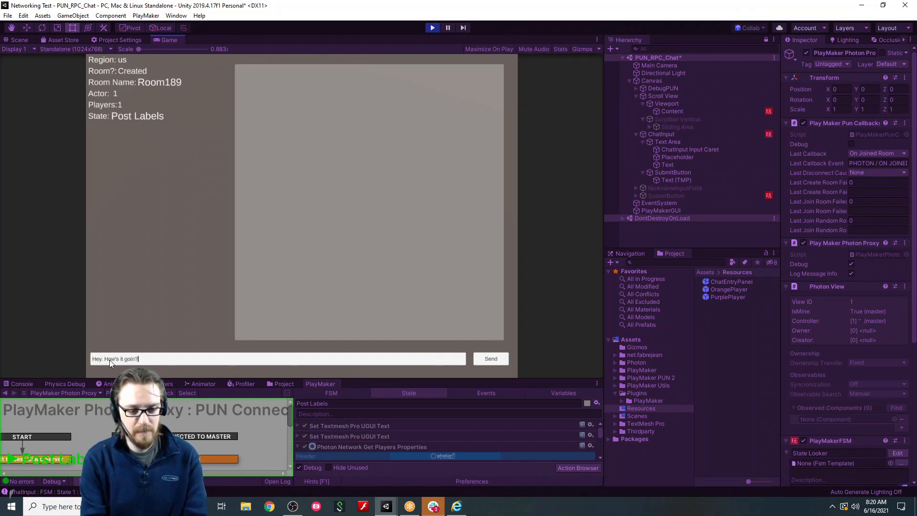
key("Return")
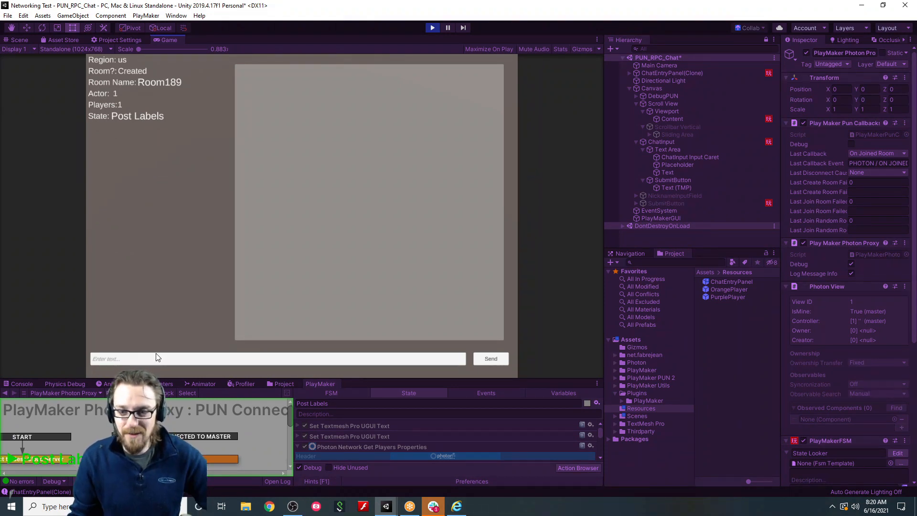
Examine the RPC broadcast in State 2 of ChatInput's FSM and the chatSent state of Content's FSM at runtime.
left_click_drag(365, 378, 362, 273)
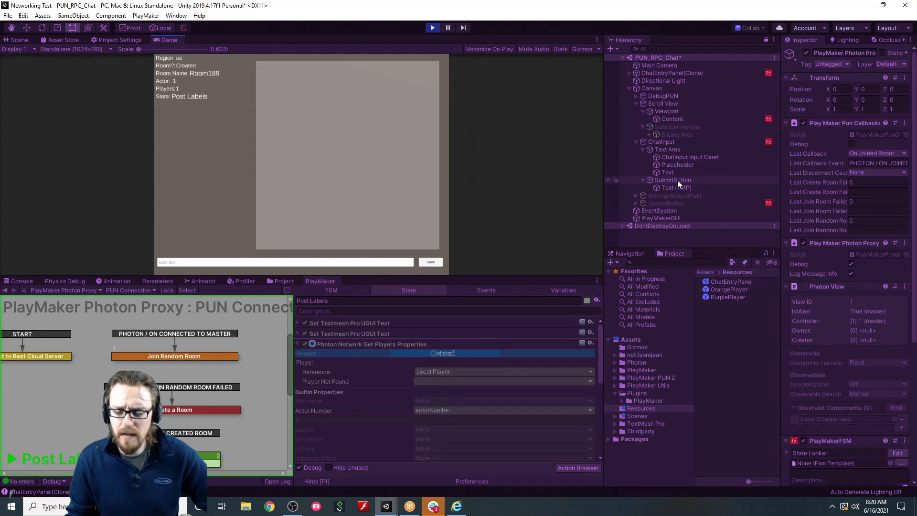
left_click(675, 142)
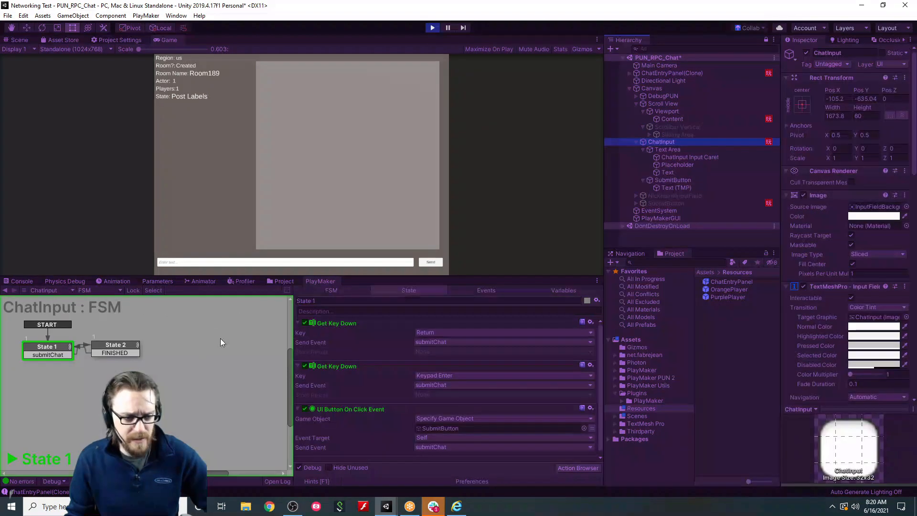
left_click(111, 348)
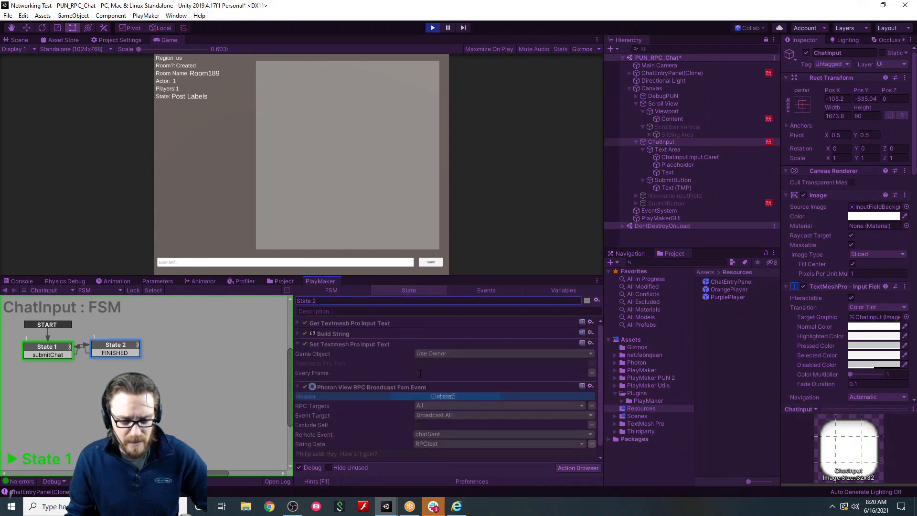
left_click_drag(459, 276, 459, 206)
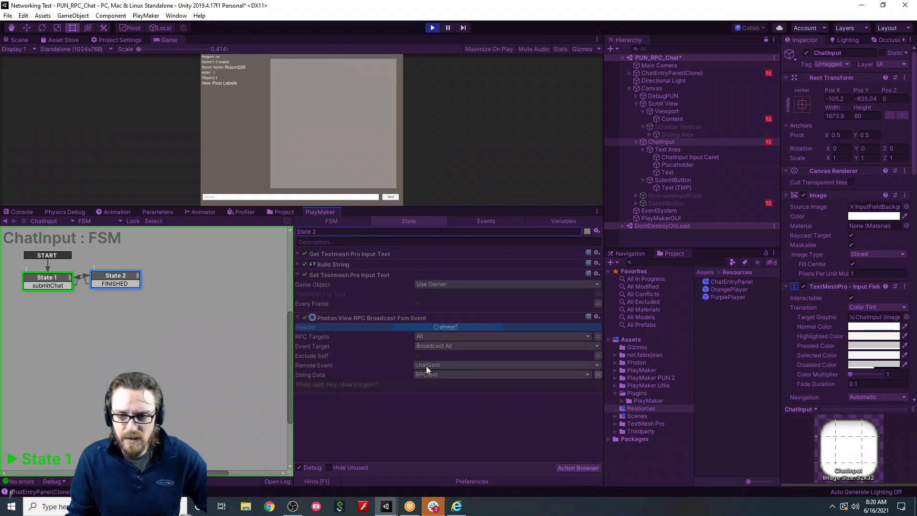
left_click(669, 118)
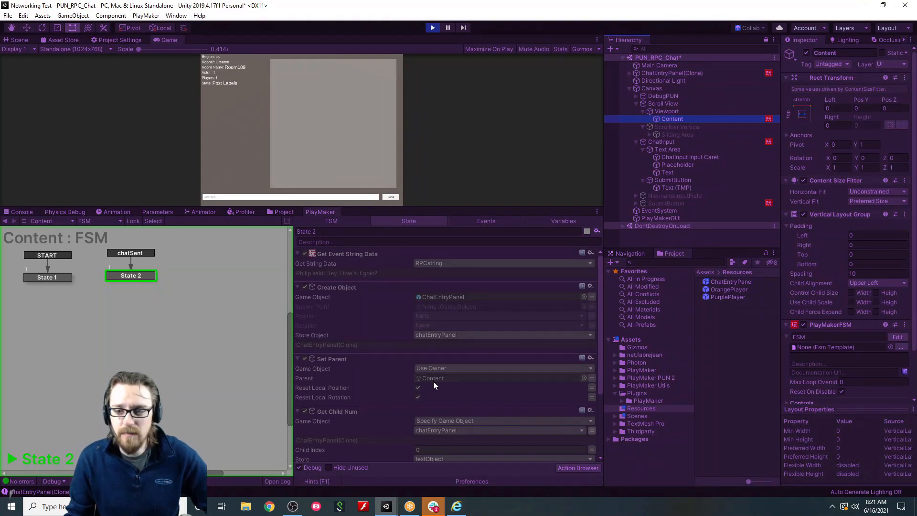
Stop the scene and make Content's Set Parent action specify the chatEntryPanel variable as its Game Object.
left_click(432, 28)
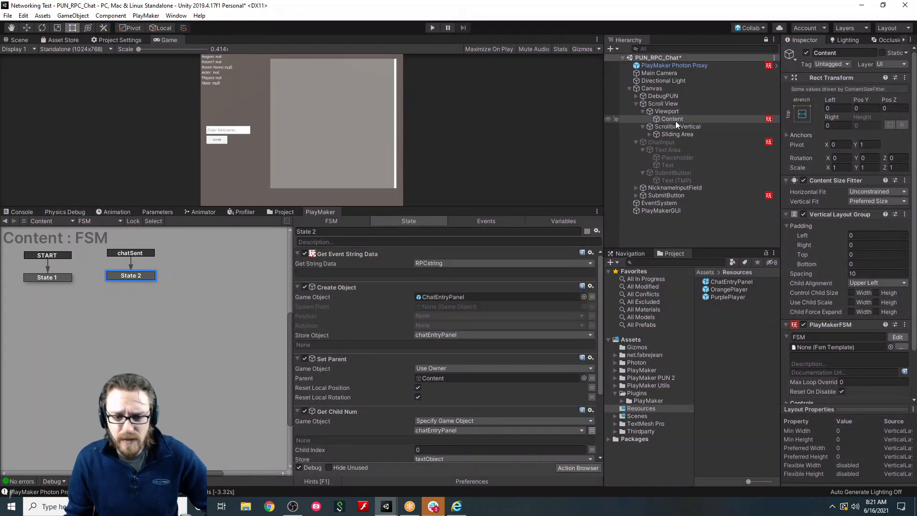
left_click(429, 368)
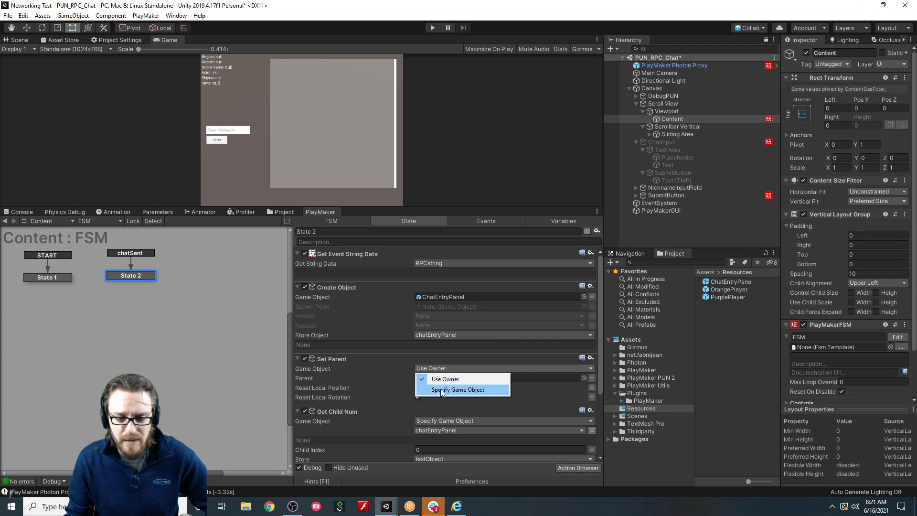
left_click(442, 385)
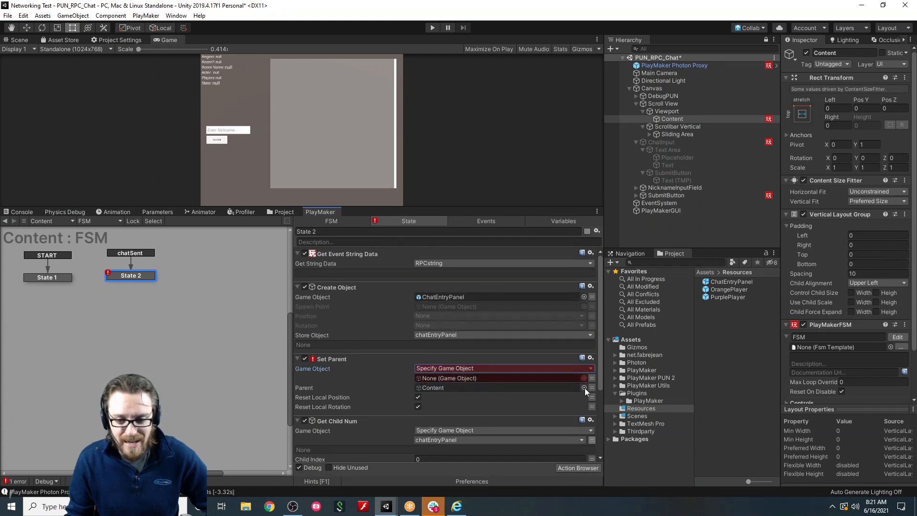
left_click(591, 377)
left_click(554, 377)
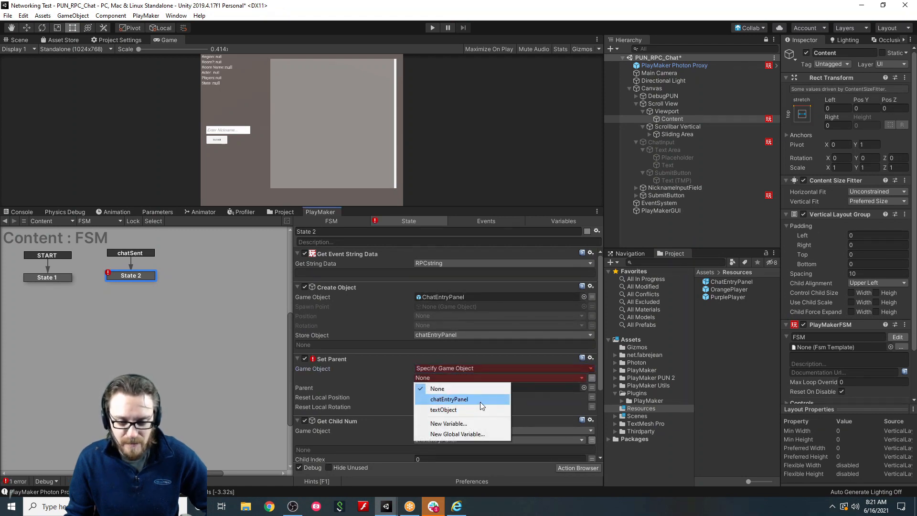
left_click(481, 402)
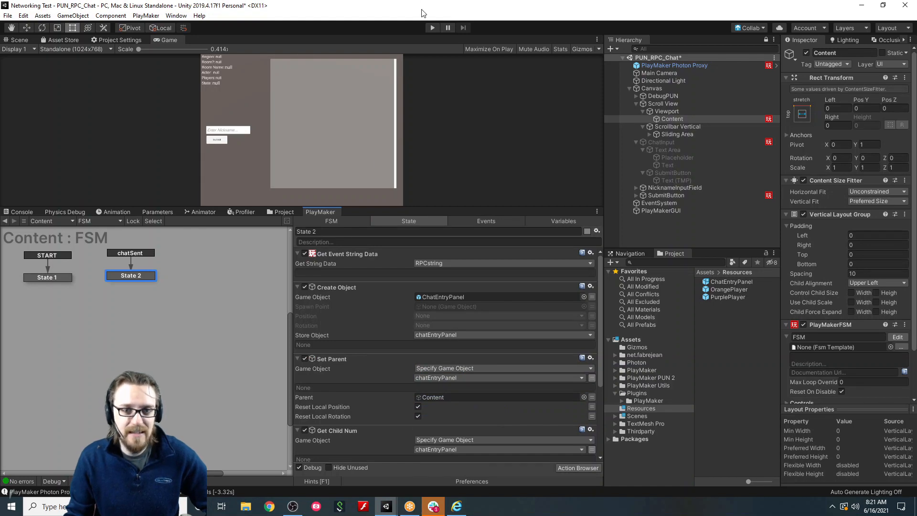
Run the scene again with an enlarged Game view and submit a nickname.
left_click(432, 28)
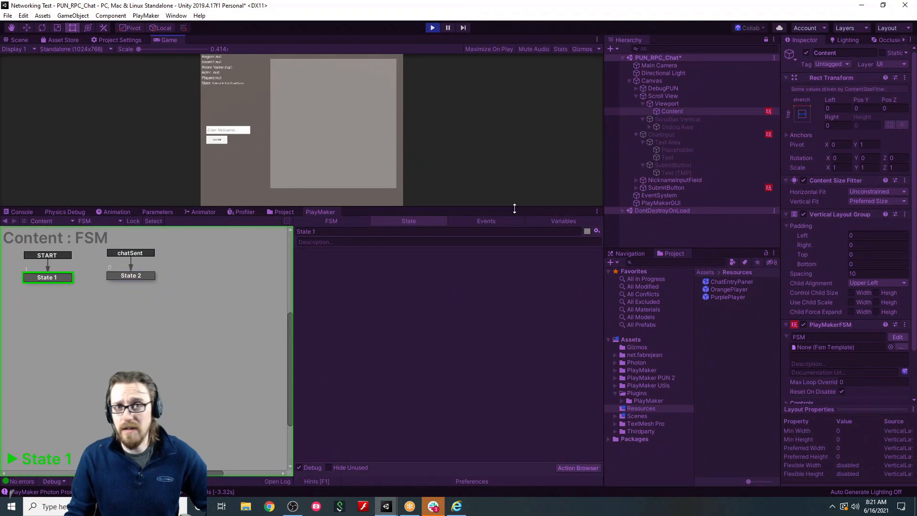
left_click_drag(493, 207, 510, 371)
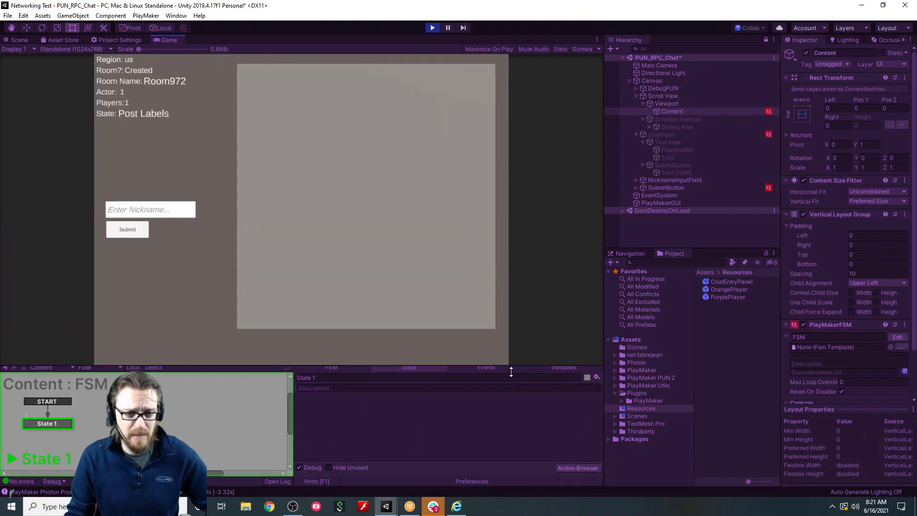
left_click(132, 212)
type("Philip")
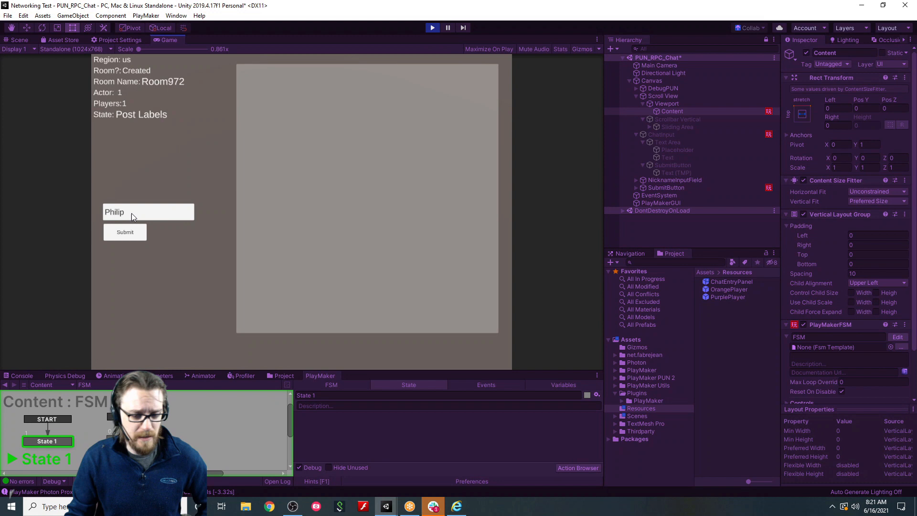
key("Return")
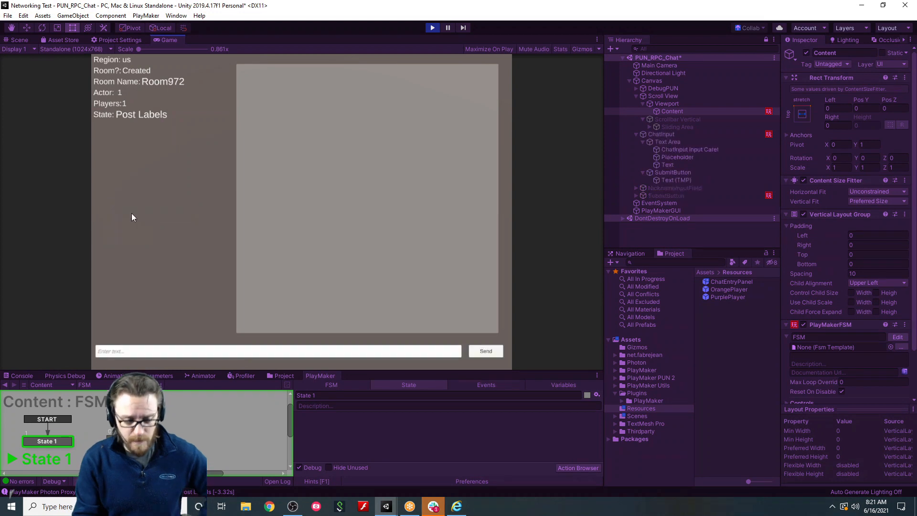
Send the chat message "This is attempt #2" in the running game.
left_click(165, 350)
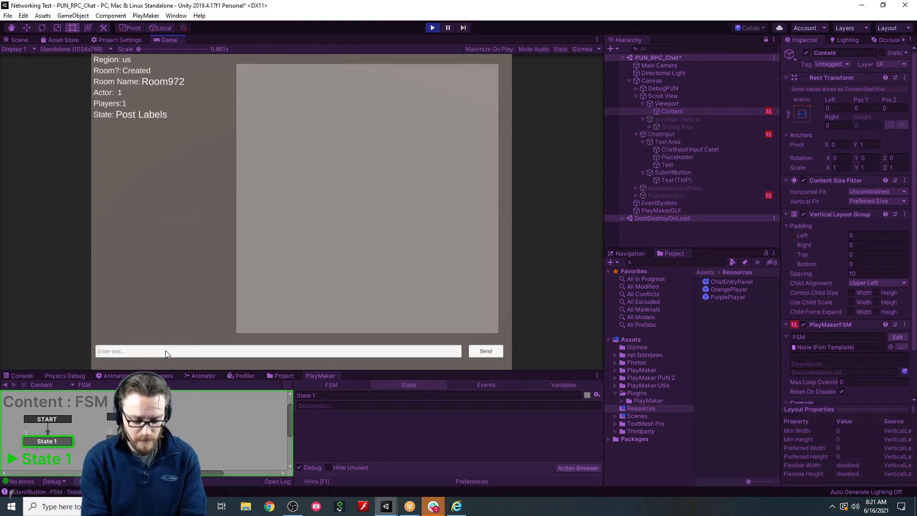
type("This is attempt #2")
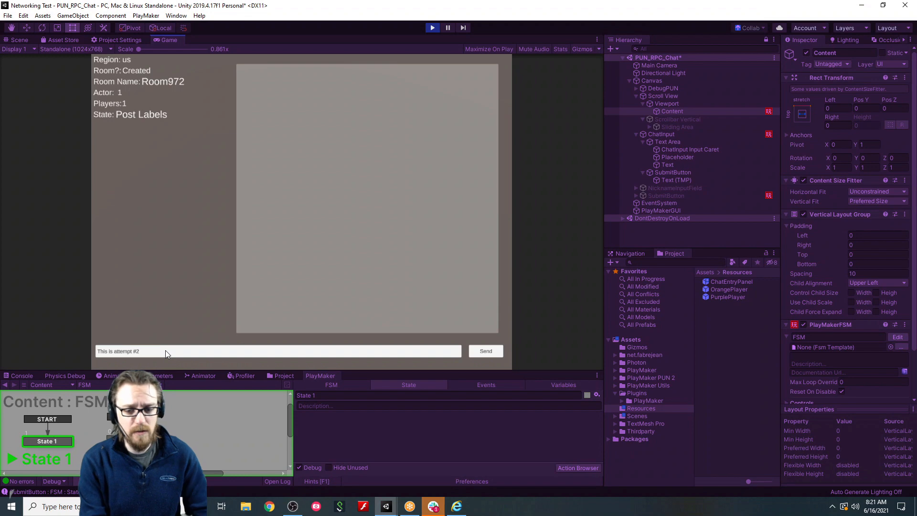
key("Return")
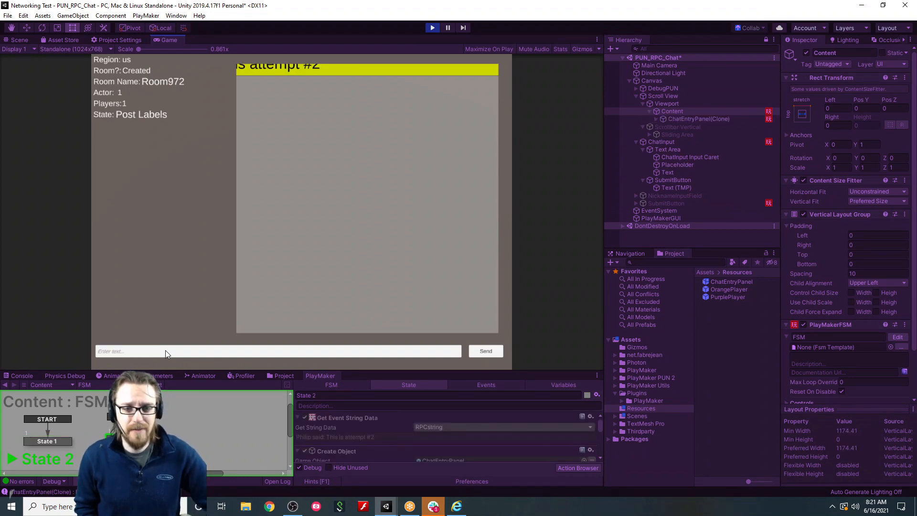
Examine the spawned ChatEntryPanel(Clone) under Content in the Scene view, and stop the scene.
left_click(15, 40)
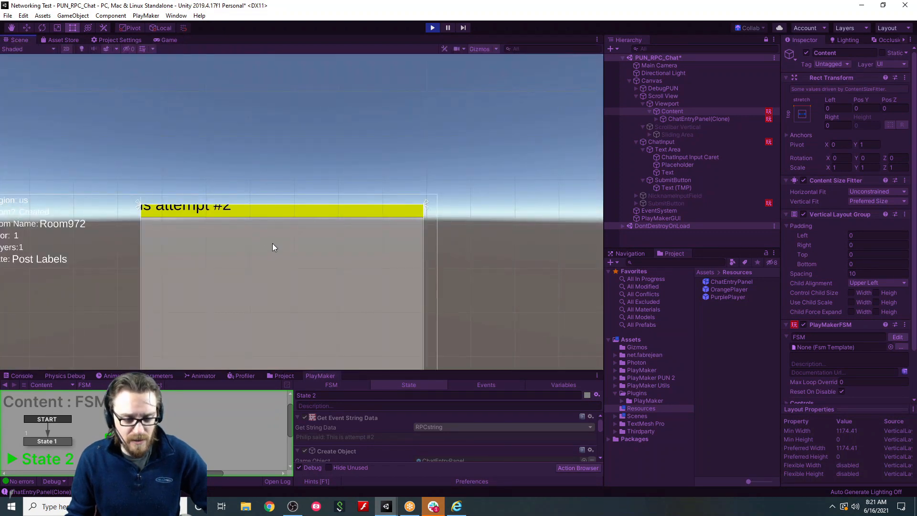
left_click(688, 119)
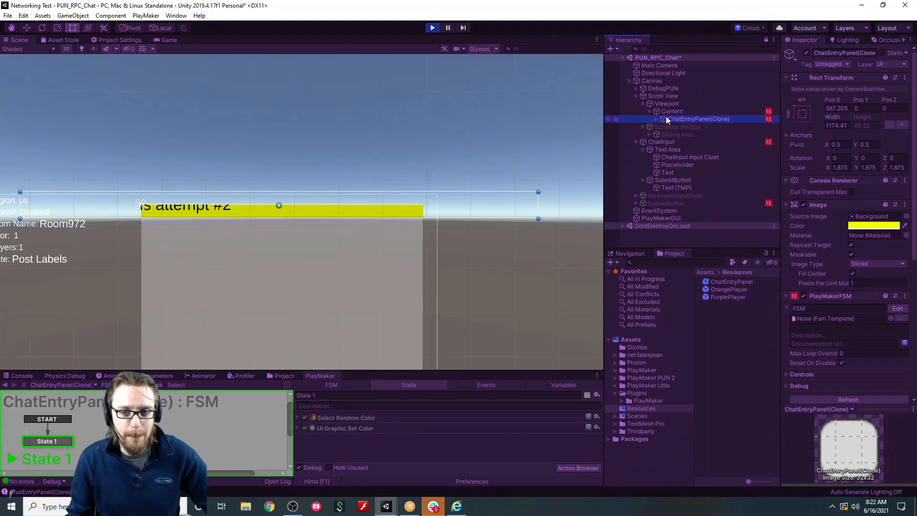
left_click(431, 28)
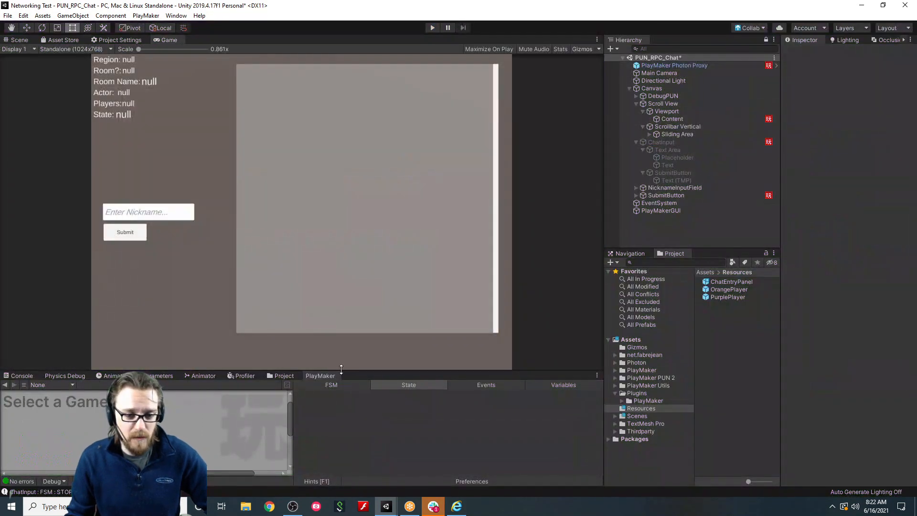
left_click_drag(341, 369, 341, 323)
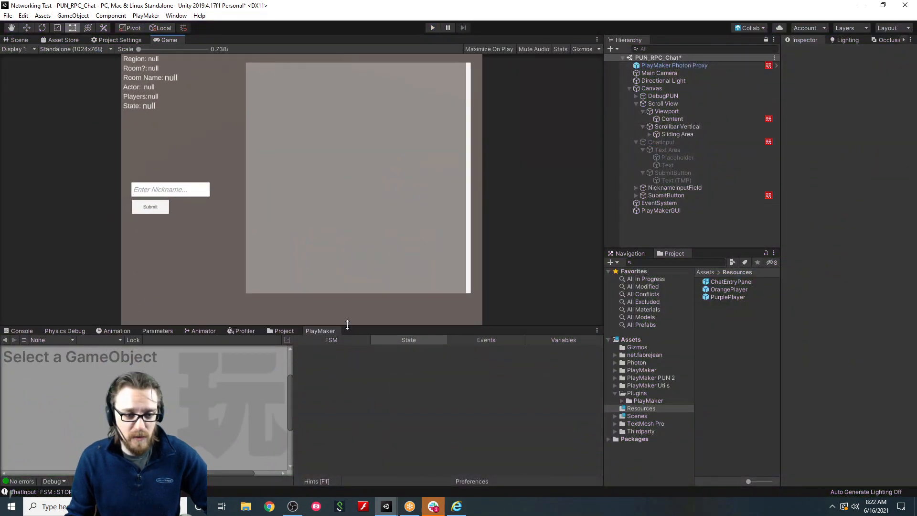
Open the PlayMaker Ecosystem Browser and search it for "create".
left_click(145, 15)
mouse_move(187, 96)
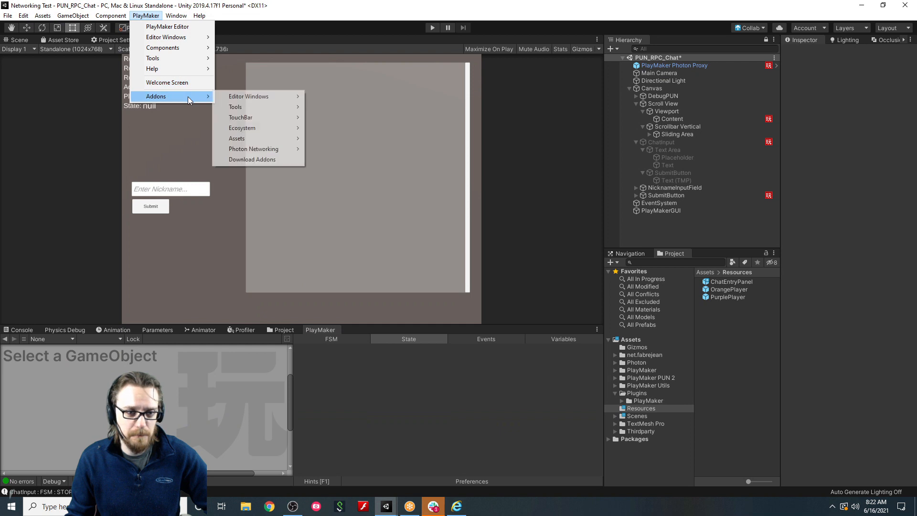
mouse_move(264, 131)
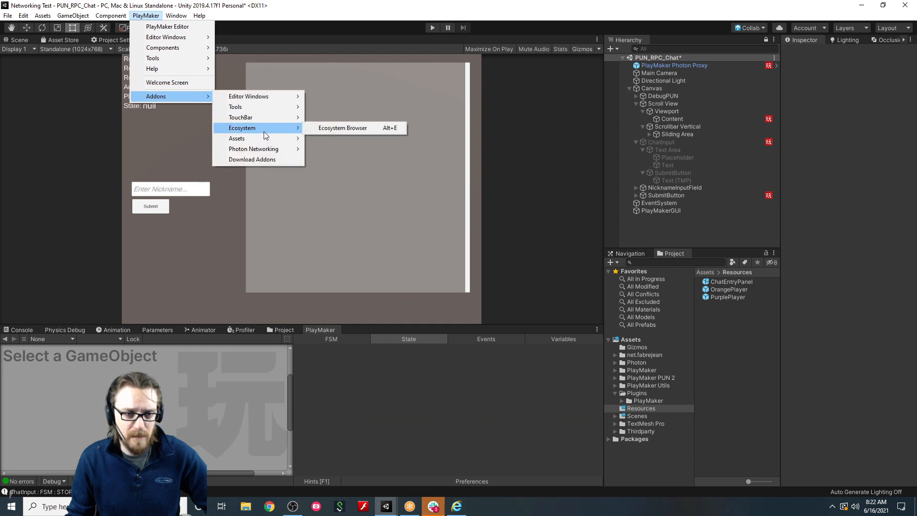
left_click(330, 128)
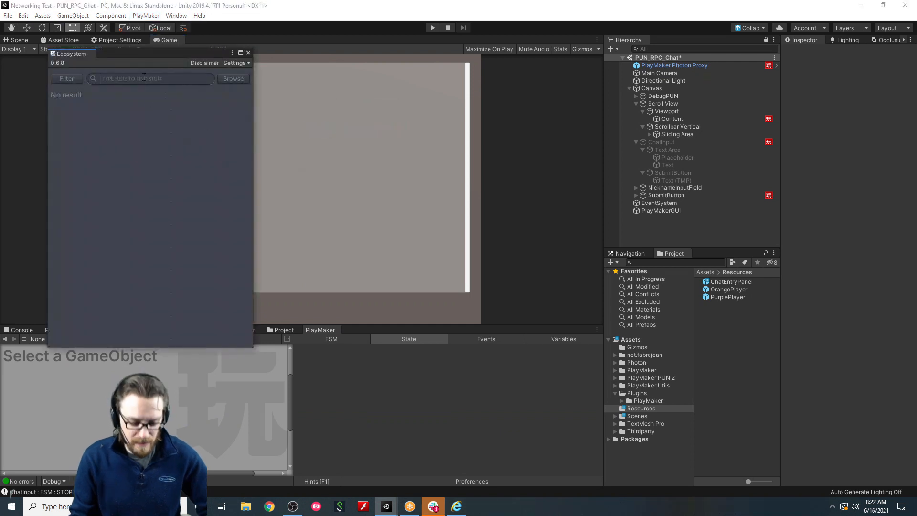
type("create")
key("Return")
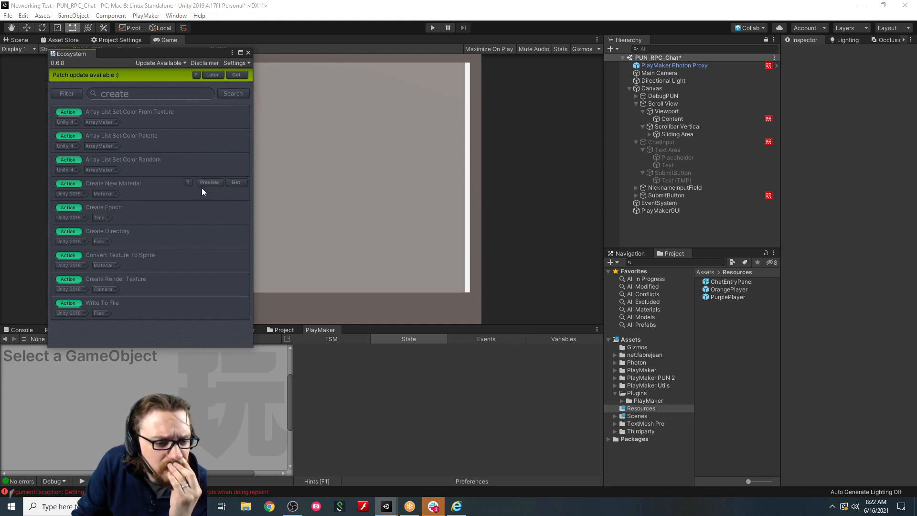
Close the Ecosystem Browser and select the SubmitButton object in the scene.
left_click(249, 52)
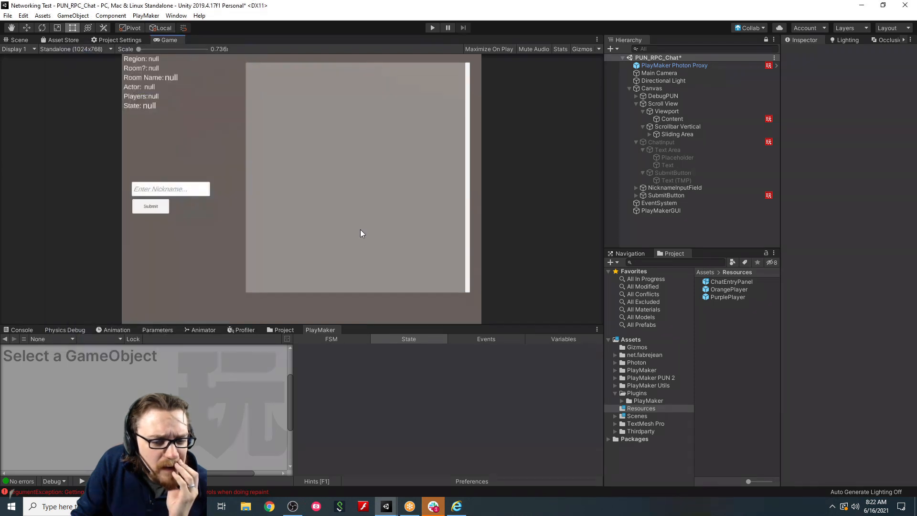
left_click(673, 196)
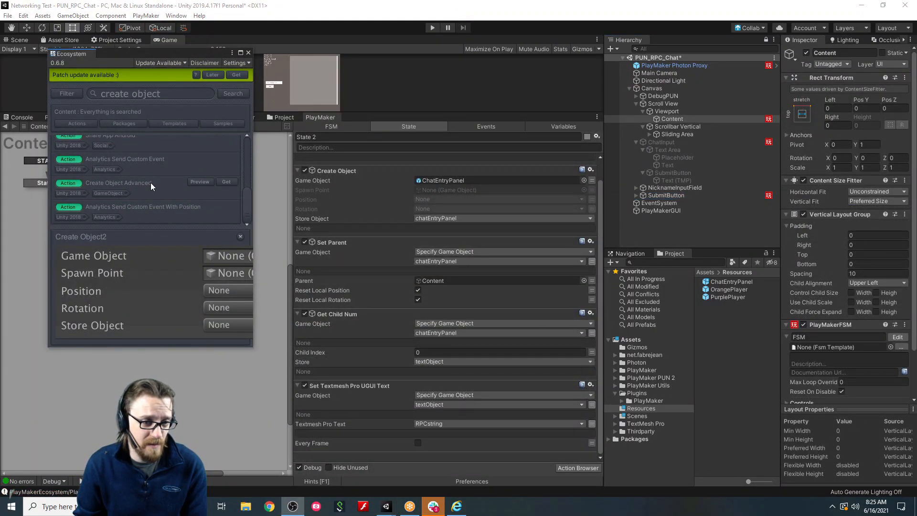
Preview the Create Object Advanced action in the Ecosystem Browser and download it into the project.
left_click(151, 183)
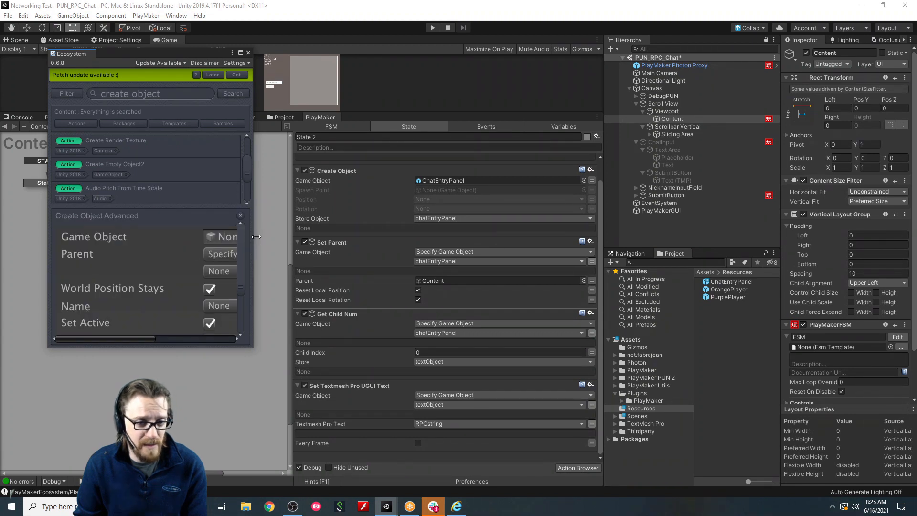
left_click_drag(256, 236, 449, 236)
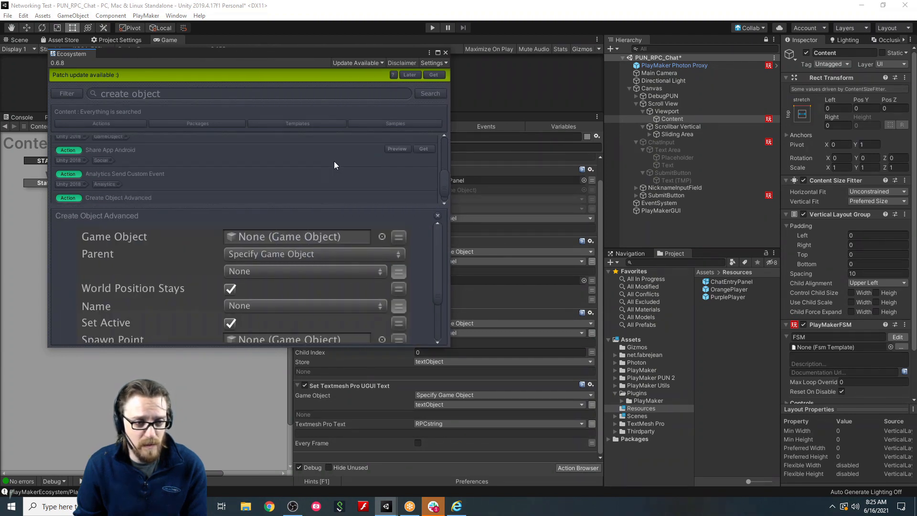
scroll(336, 163, "down", 2)
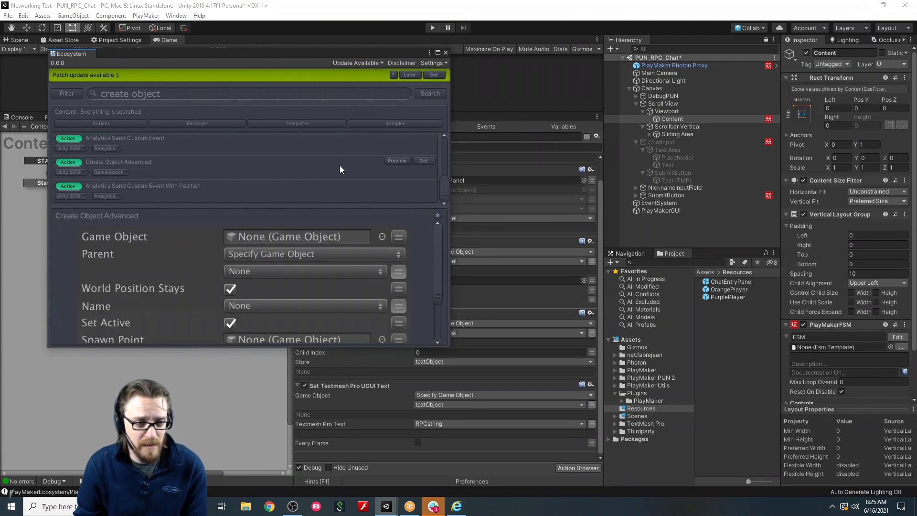
left_click(428, 162)
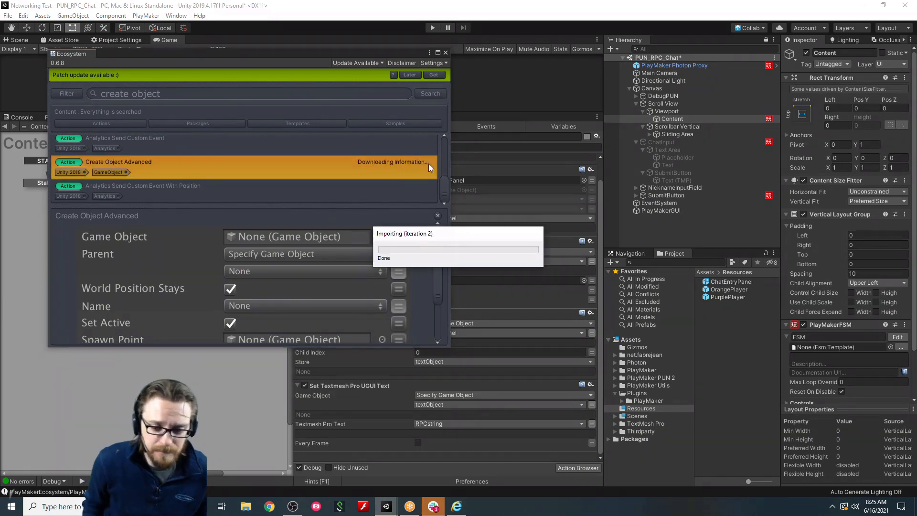
left_click(444, 52)
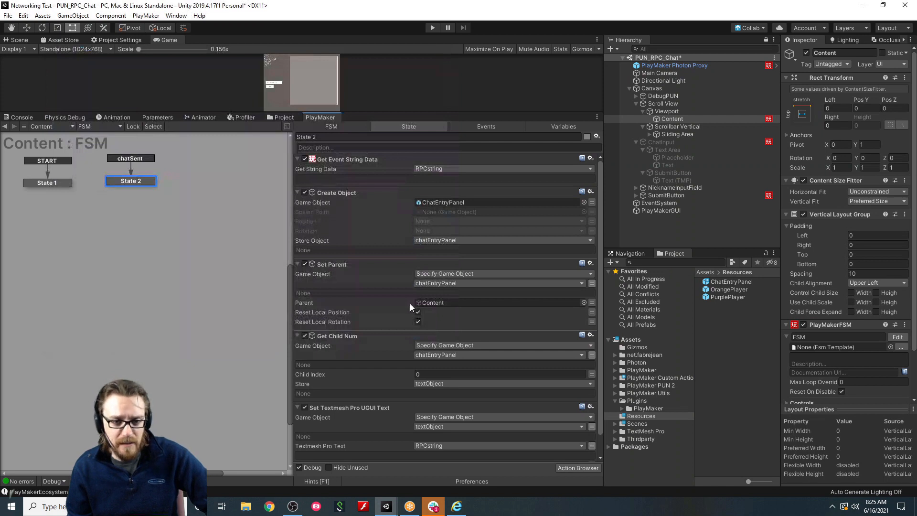
Delete the Create Object and Set Parent actions from State 2 of Content's FSM.
left_click(332, 194)
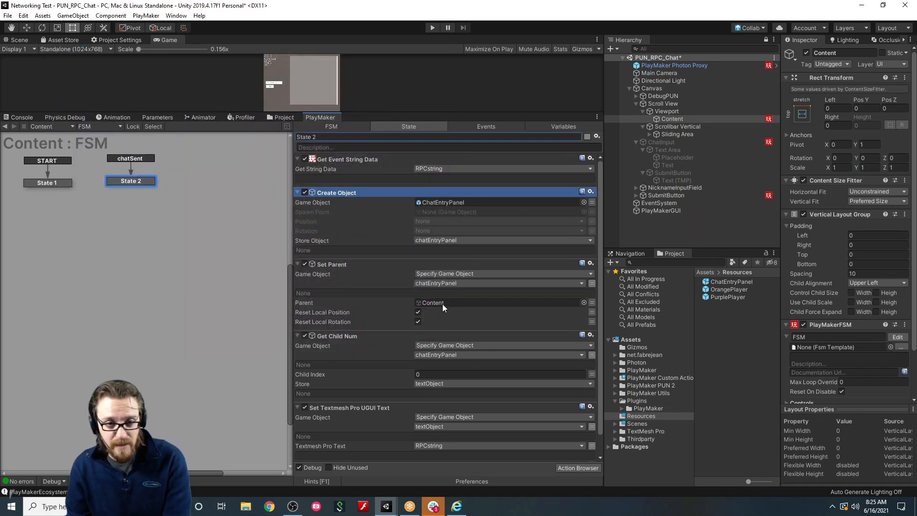
key("Delete")
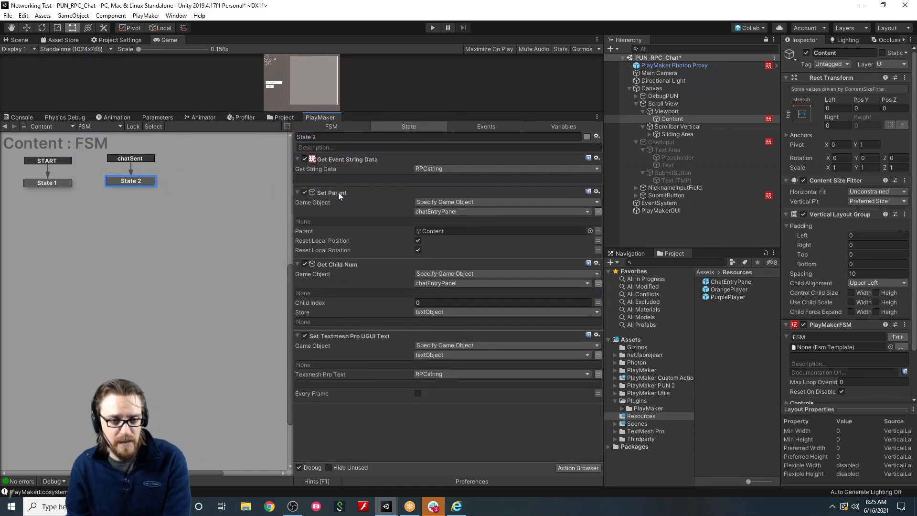
left_click(570, 466)
left_click(326, 190)
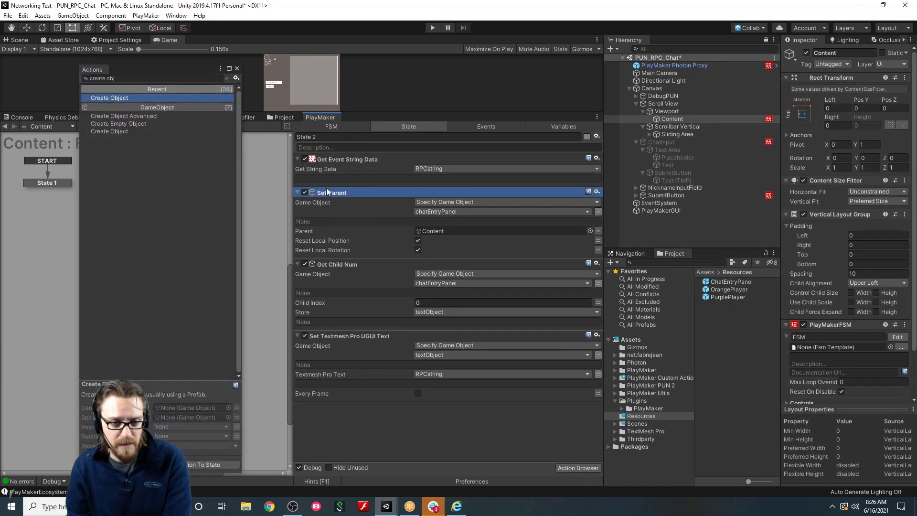
key("Delete")
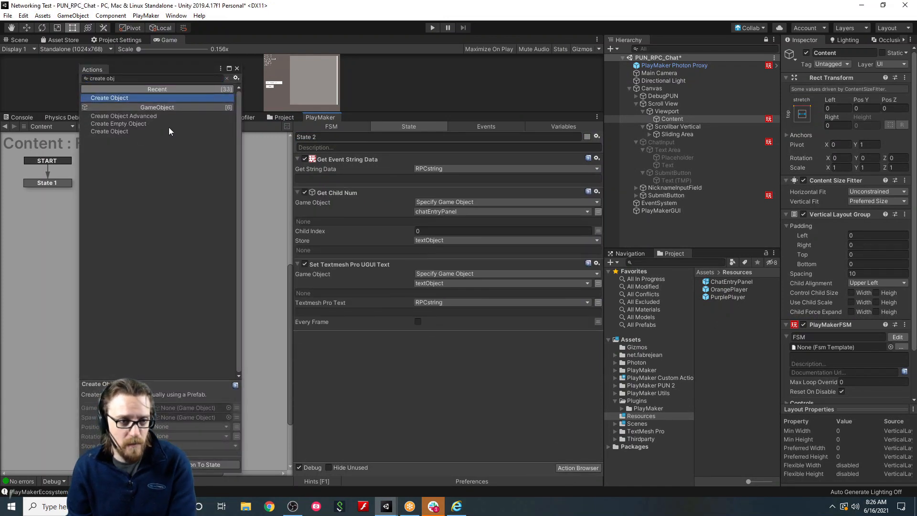
Insert a Create Object Advanced action in State 2 between Get Event String Data and Get Child Num.
left_click(144, 116)
left_click_drag(358, 190, 361, 188)
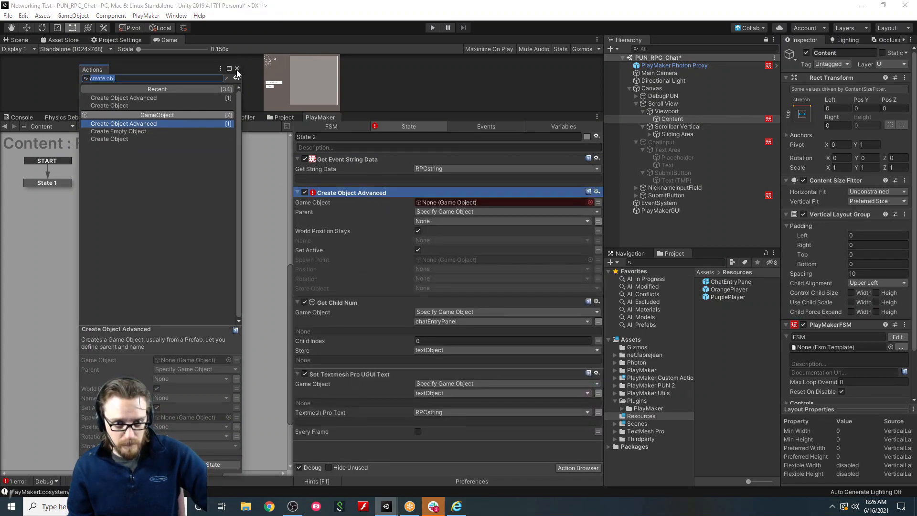
left_click(237, 69)
In Create Object Advanced, set the Game Object to the ChatEntryPanel prefab and the Parent to Use Owner.
left_click(590, 202)
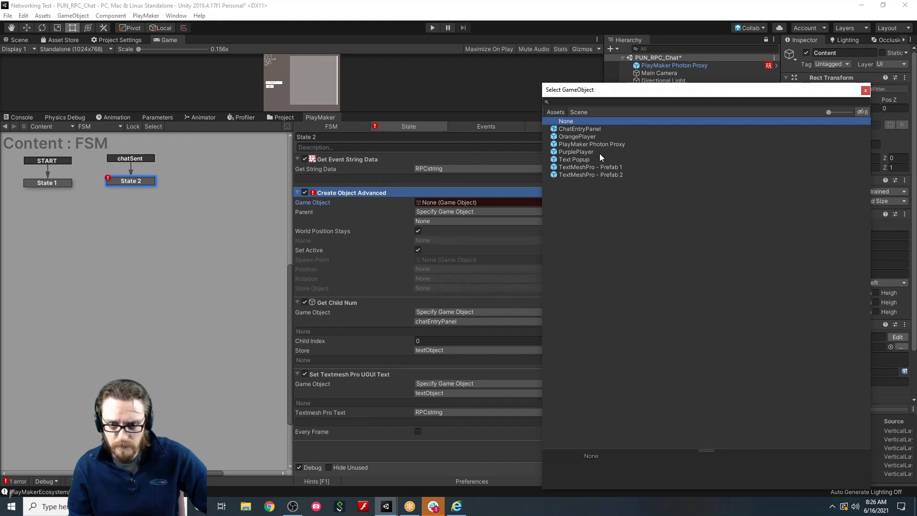
double_click(586, 128)
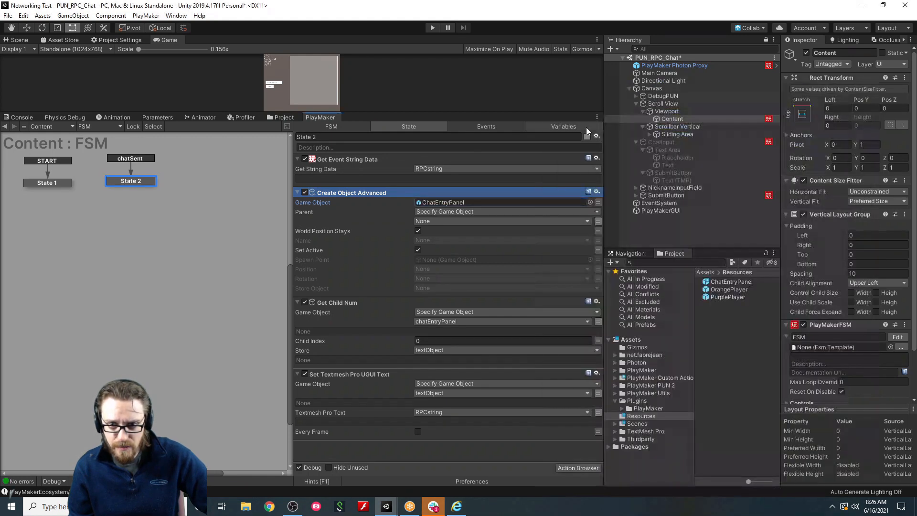
left_click(451, 210)
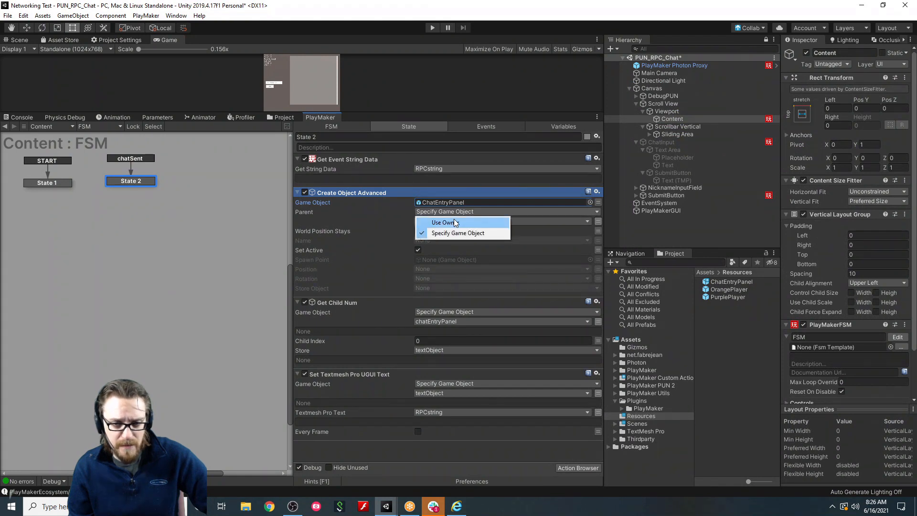
left_click(455, 208)
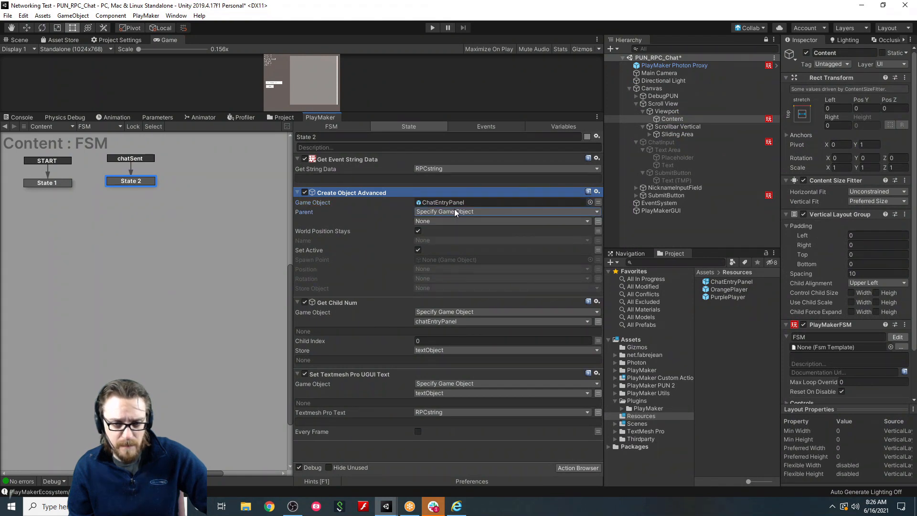
left_click(597, 221)
left_click_drag(667, 118, 514, 219)
left_click(510, 210)
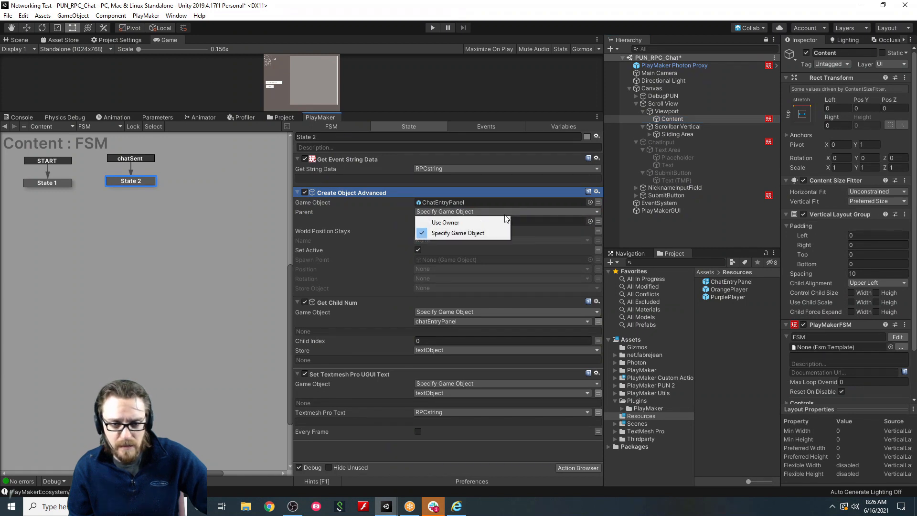
left_click(446, 222)
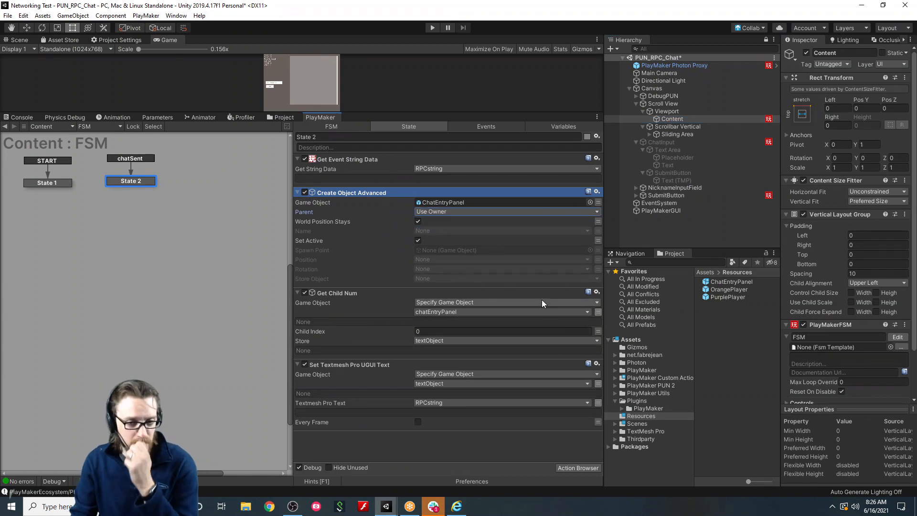
Store the object made by Create Object Advanced in the chatEntryPanel variable.
left_click(305, 232)
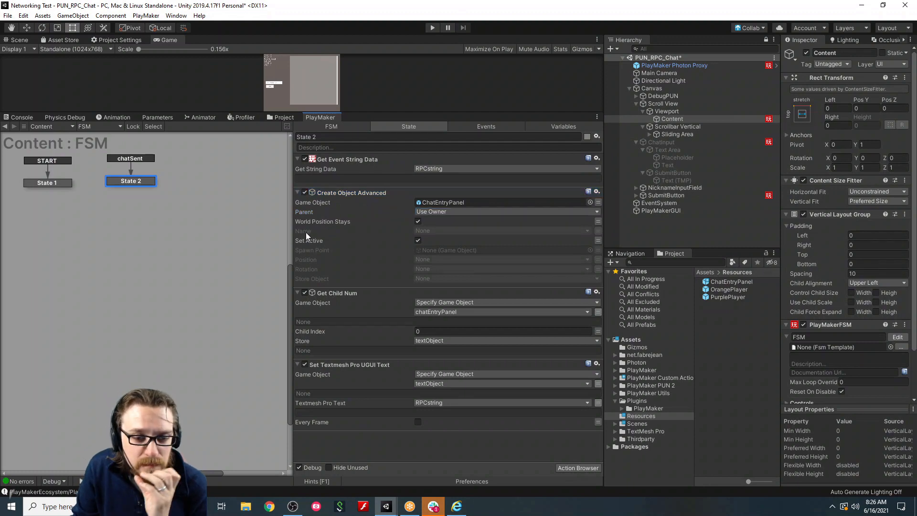
mouse_move(306, 232)
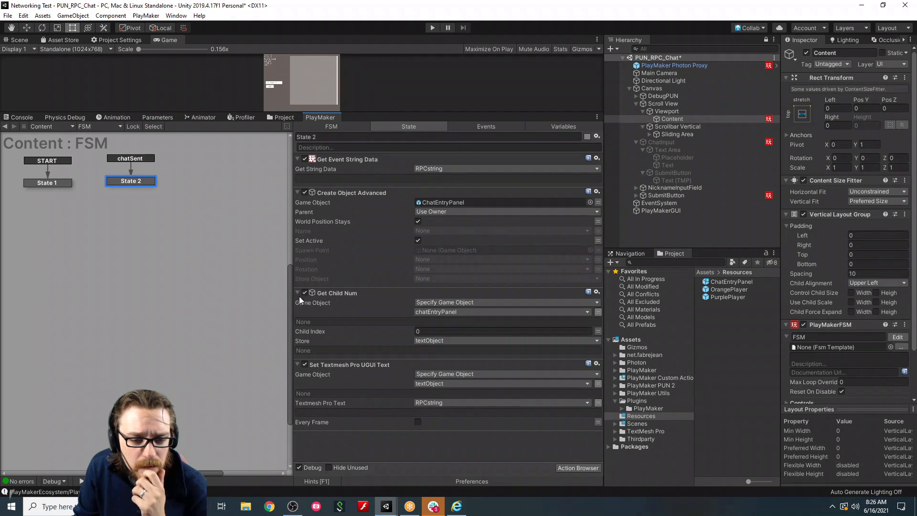
left_click(427, 278)
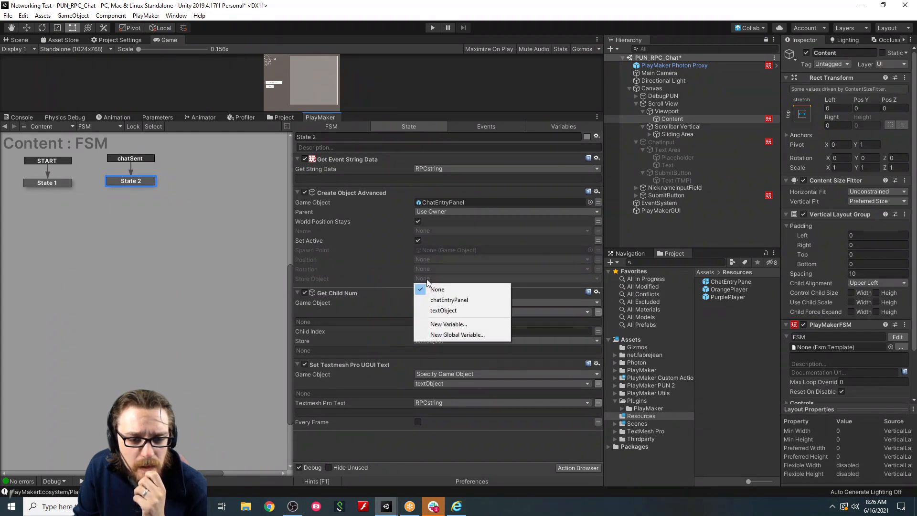
left_click(444, 299)
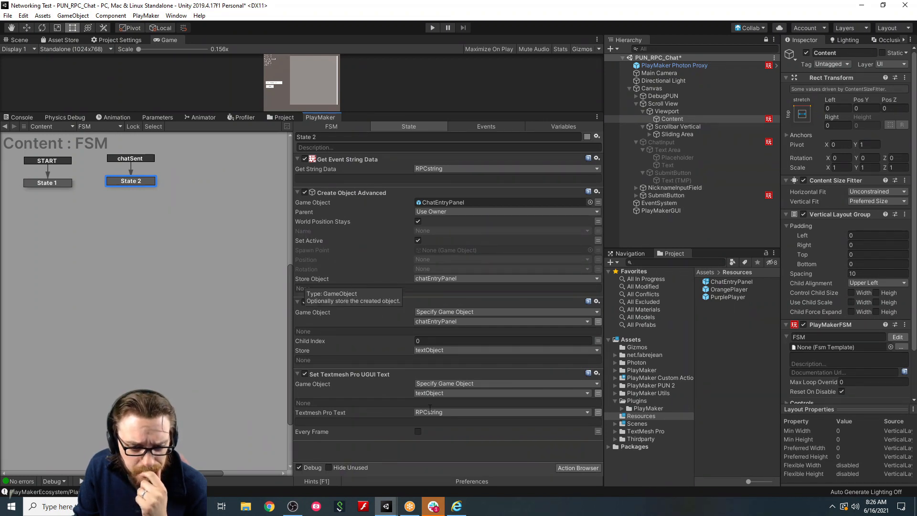
Run the scene with an enlarged Game view and submit a nickname.
left_click(432, 28)
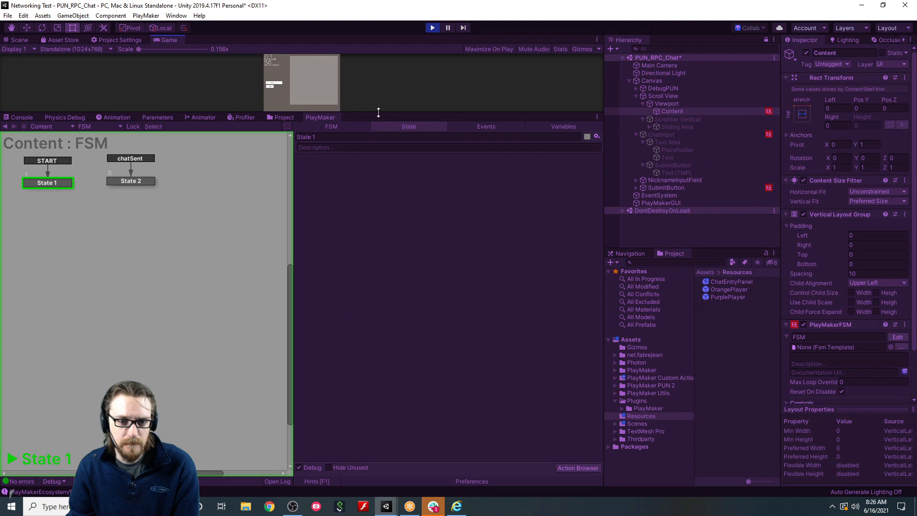
left_click_drag(376, 112, 418, 407)
left_click(148, 215)
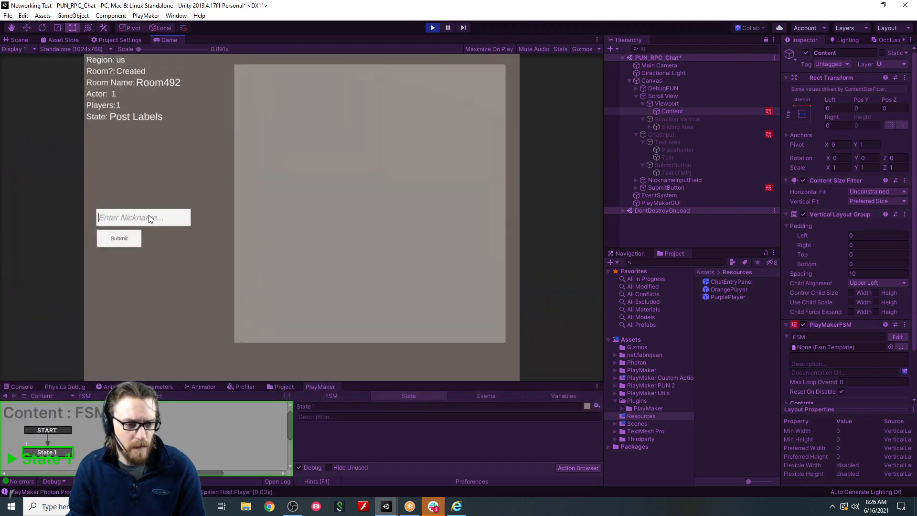
type("Phi")
key("Return")
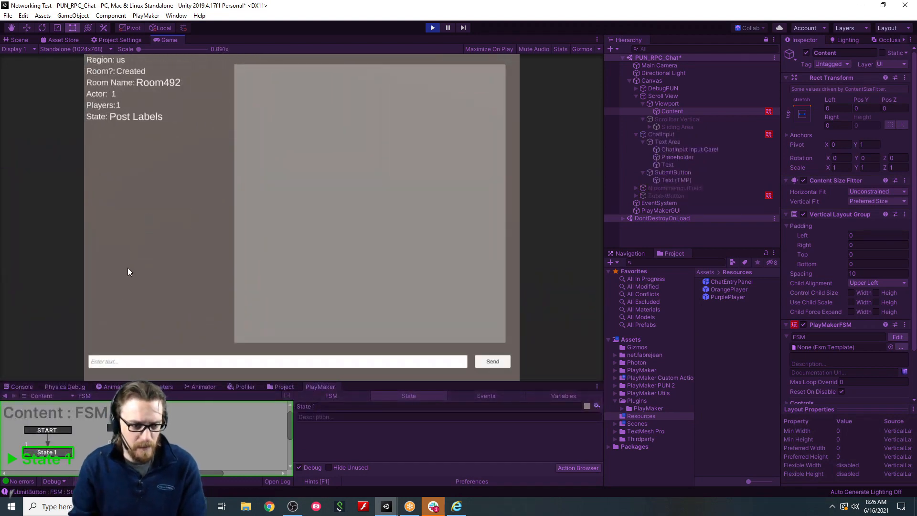
Send a chat message stating the player's name in the running game.
left_click(124, 361)
type("My name is Phillip")
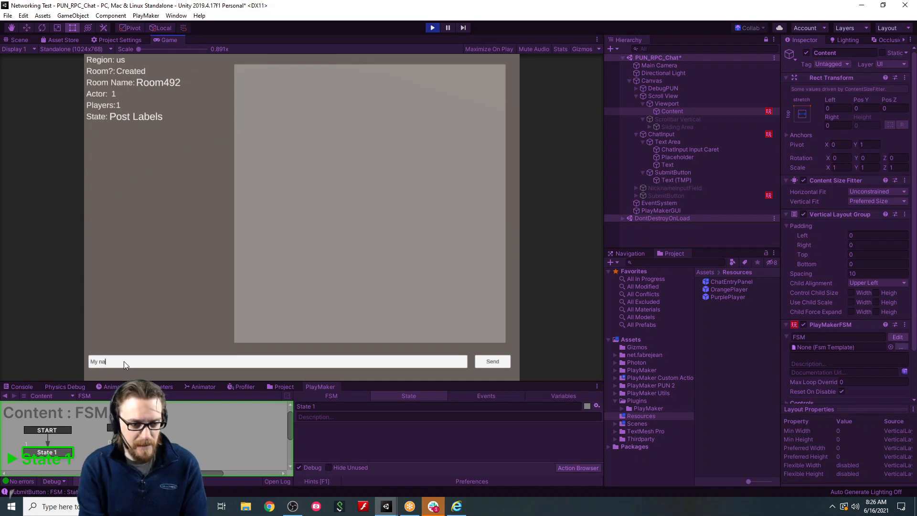
type(".")
key("Return")
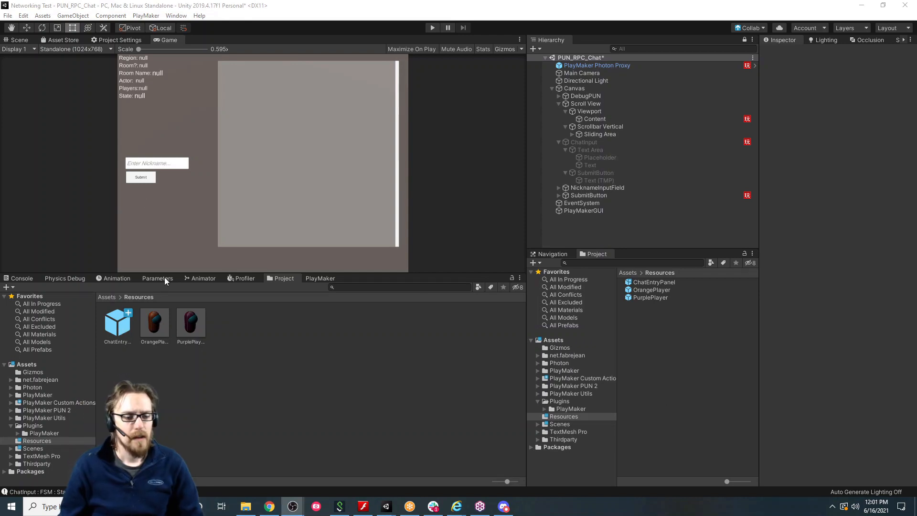
Examine the ChatEntryPanel prefab and its Text (TMP) child, then return to the scene and inspect Content's layout components.
double_click(122, 329)
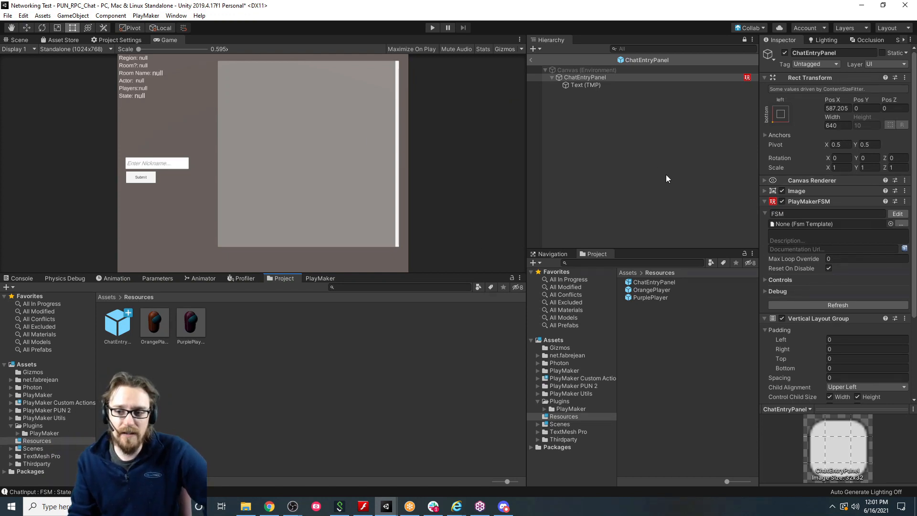
left_click(597, 84)
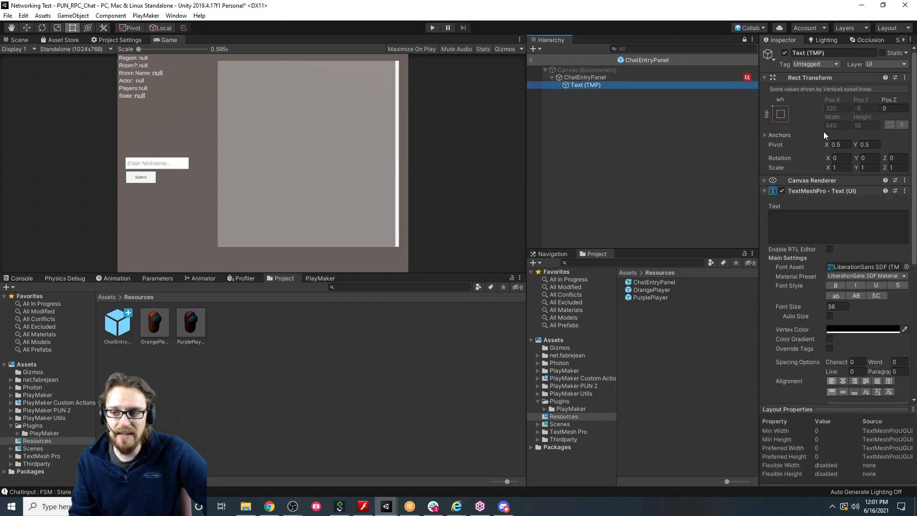
left_click(652, 77)
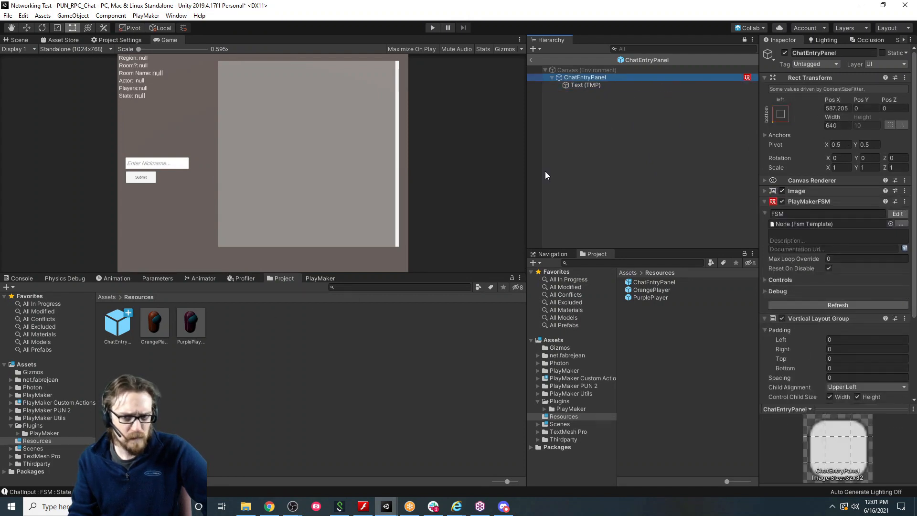
left_click(530, 60)
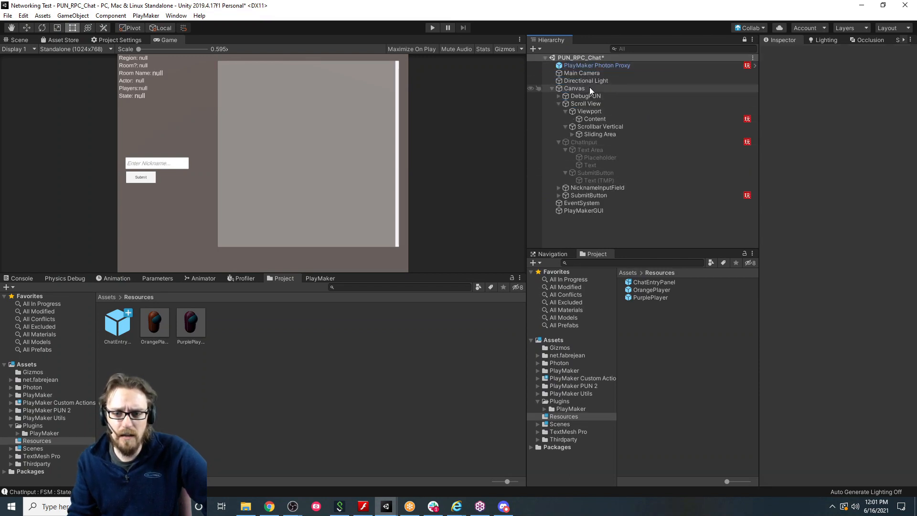
left_click(611, 118)
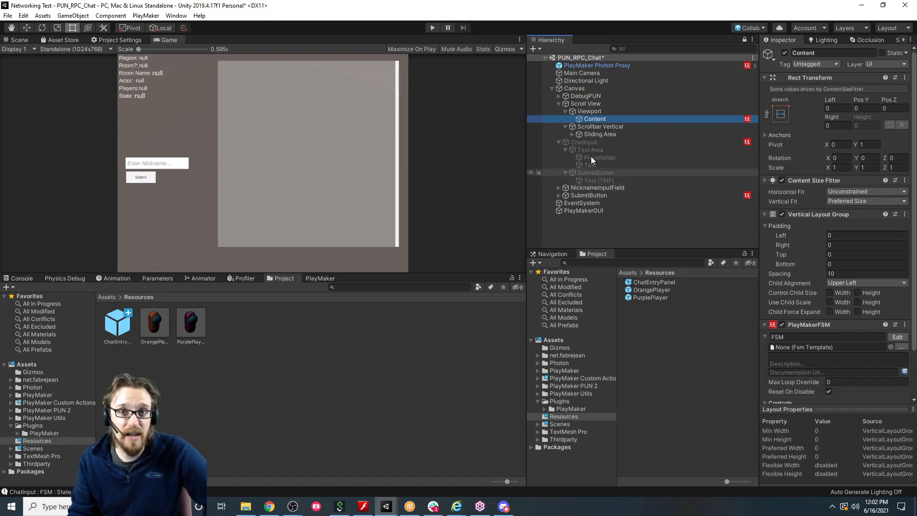
Run the scene with Content selected and submit a nickname to reach the chat input.
left_click(430, 27)
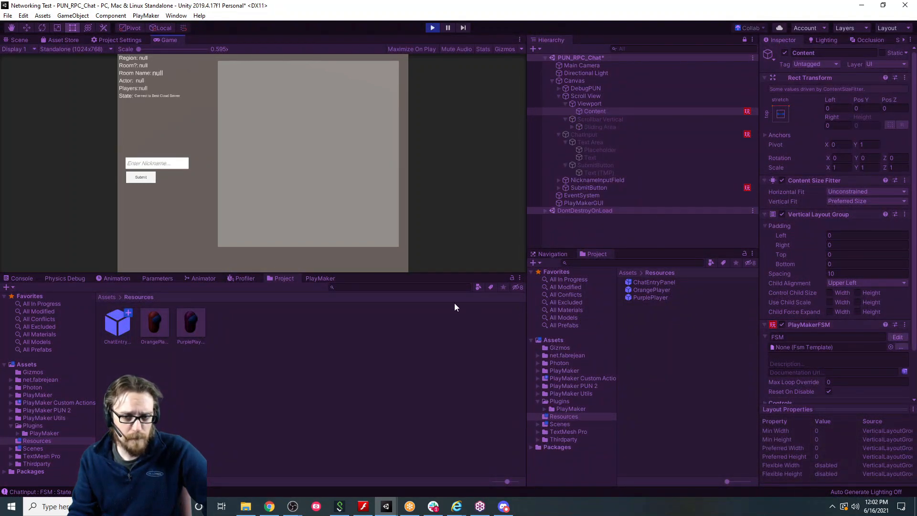
left_click(140, 162)
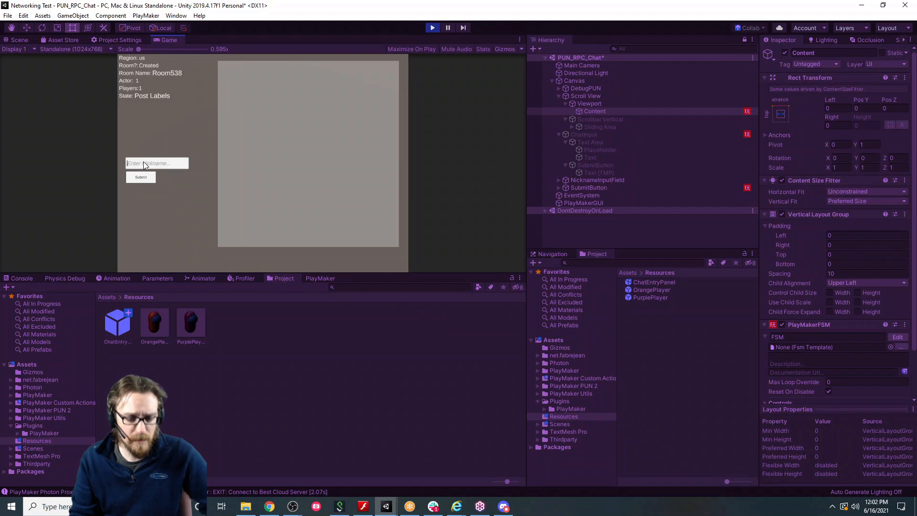
type("Pixel")
key("Return")
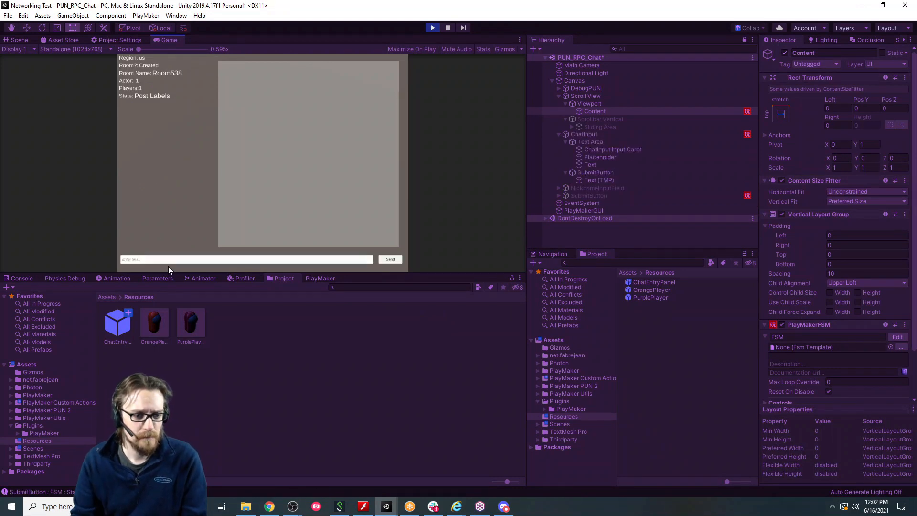
Send a chat message in the running game that states the player's name.
type("Hello this ")
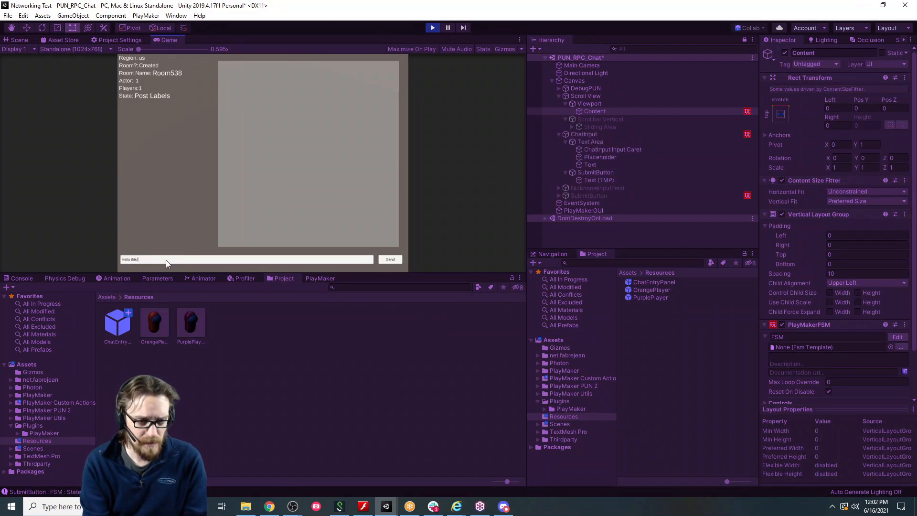
type("is Philip.")
key("Return")
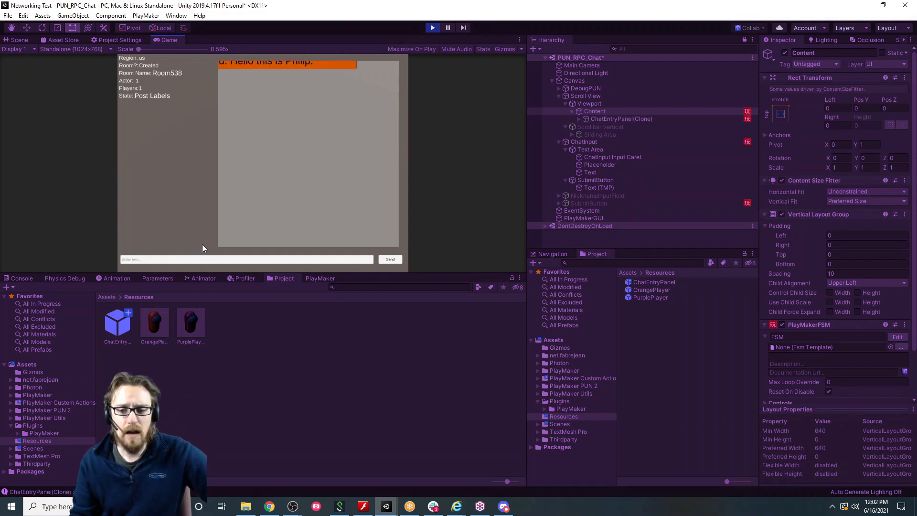
Try Use Child Scale for width on the spawned ChatEntryPanel clone and set its pivot to X 0, Y 1.
left_click(624, 119)
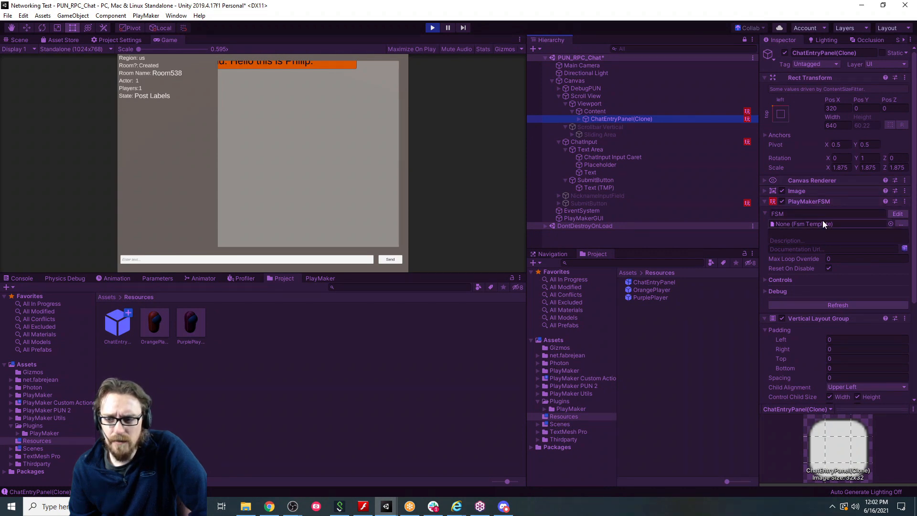
scroll(820, 222, "down", 5)
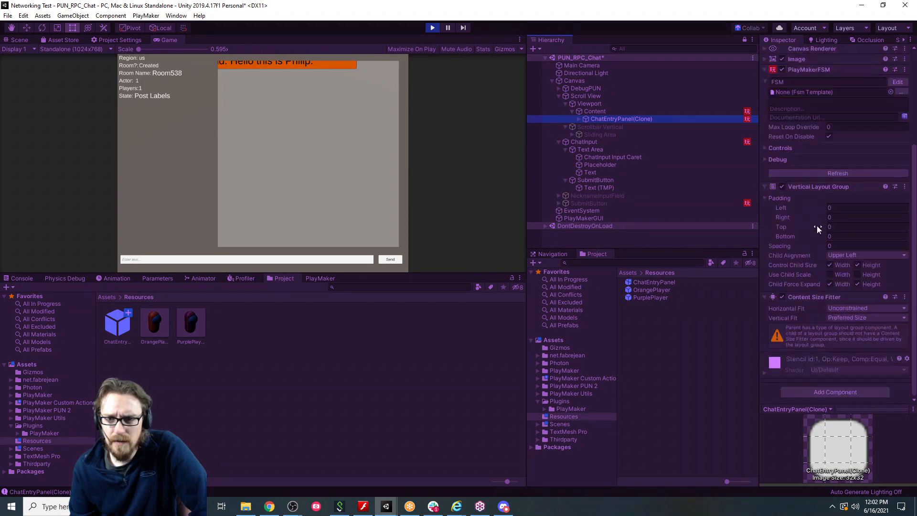
left_click(830, 274)
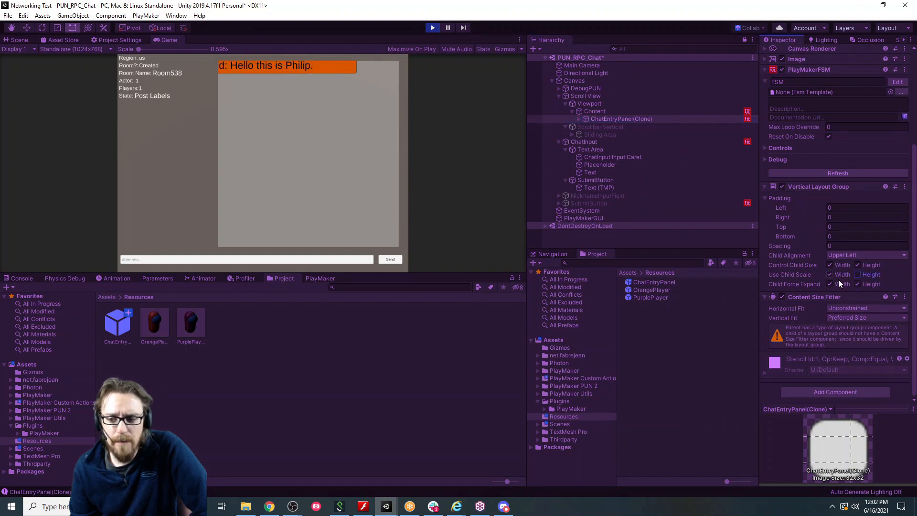
scroll(819, 270, "up", 5)
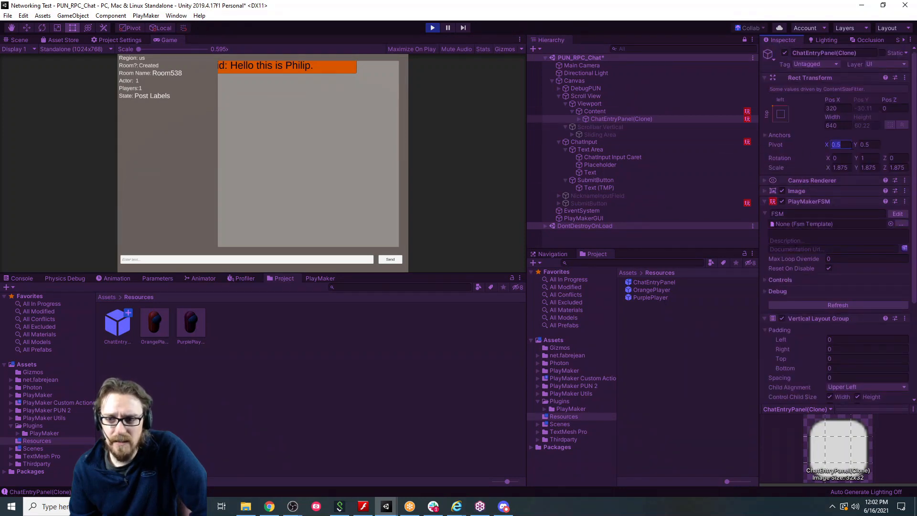
type("0")
key("Tab")
type("1")
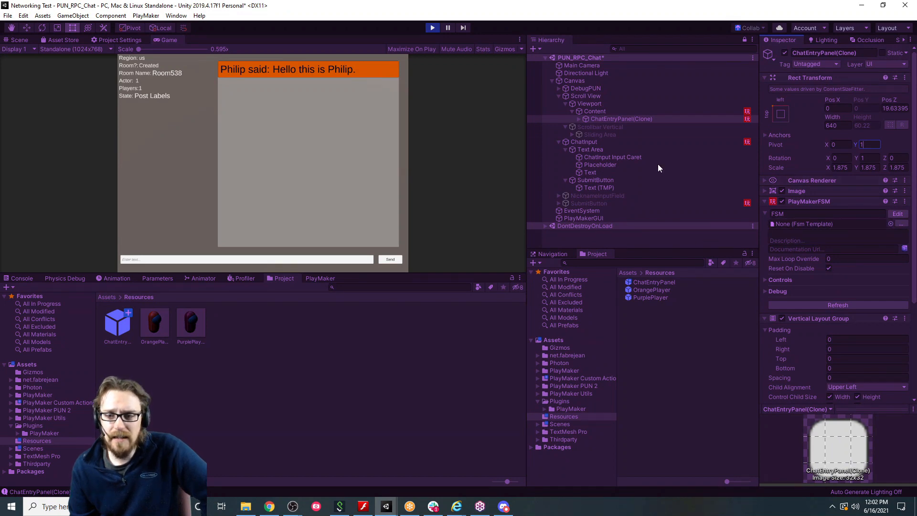
Set the pivot of the clone's Text (TMP) child to X 0, Y 1 in the running scene.
left_click(577, 119)
left_click(602, 128)
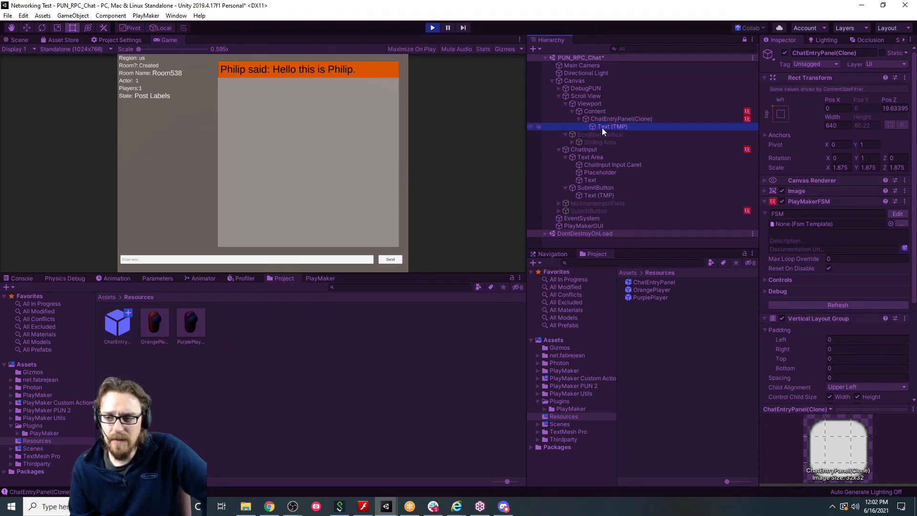
left_click(838, 144)
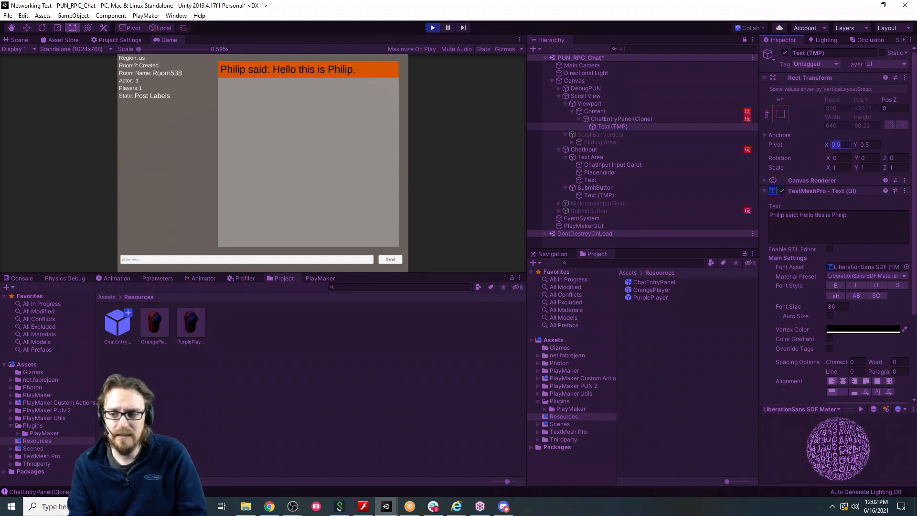
type("0")
key("Tab")
type("1")
key("Return")
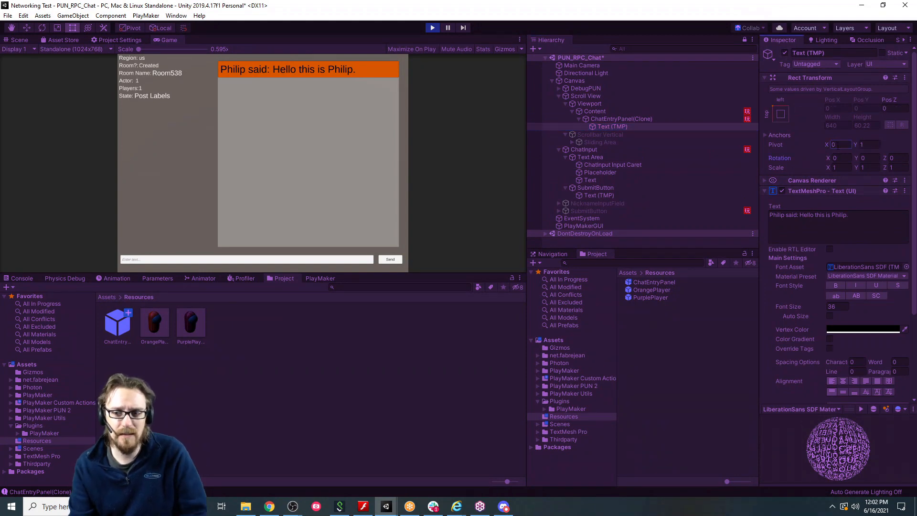
Switch to the Scene view and duplicate the spawned ChatEntryPanel clone three times under Content.
left_click(21, 43)
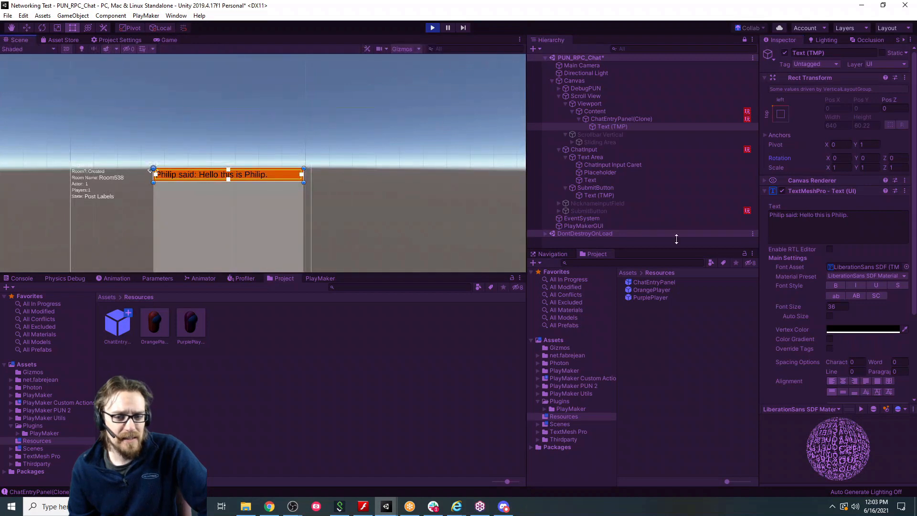
left_click(610, 119)
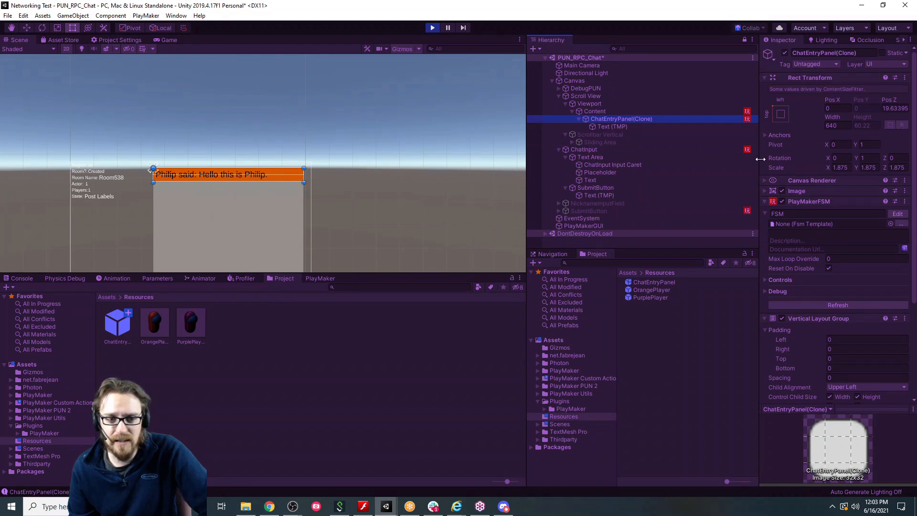
left_click(578, 120)
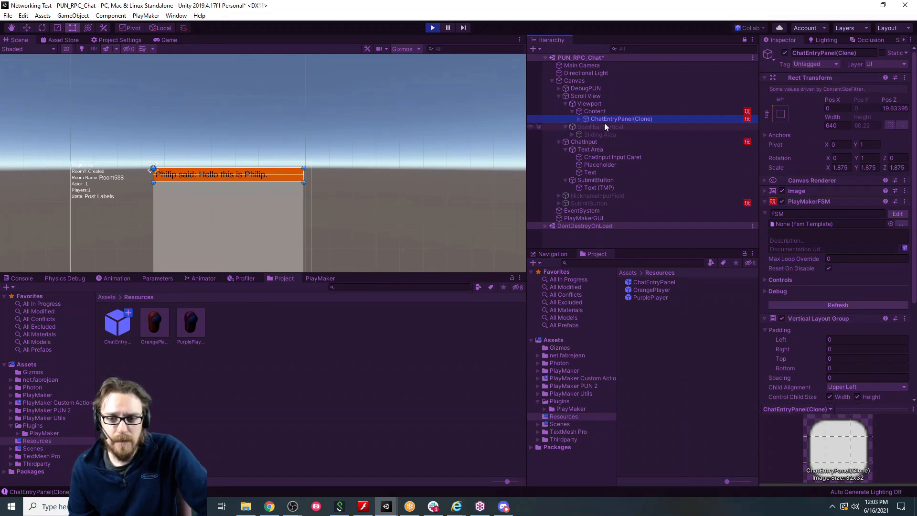
key("ctrl+d")
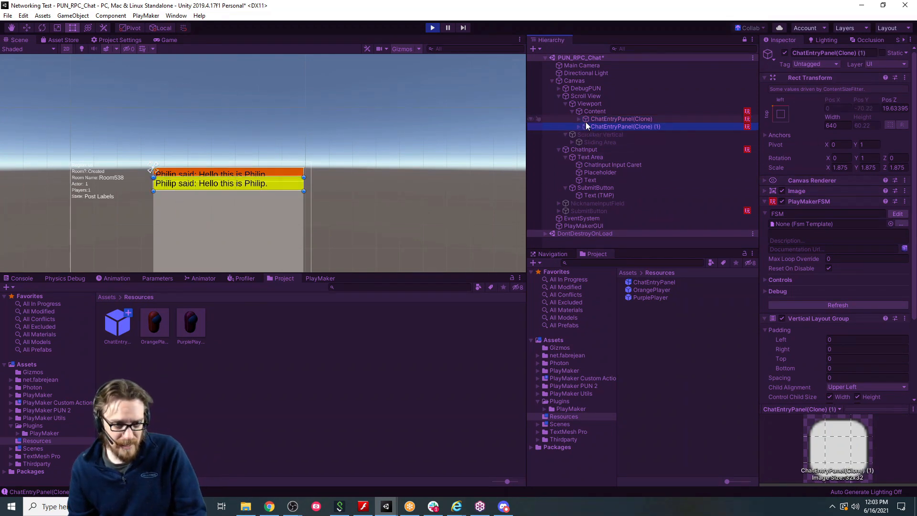
key("ctrl+d")
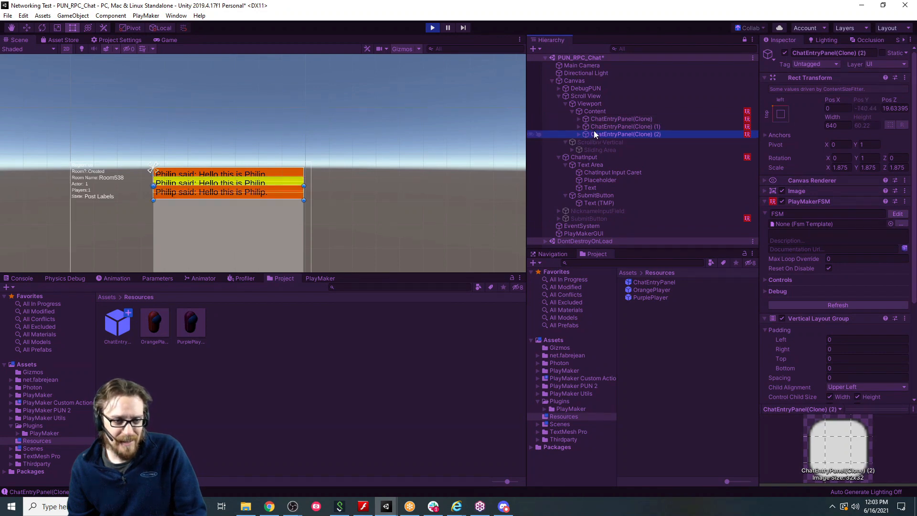
key("ctrl+d")
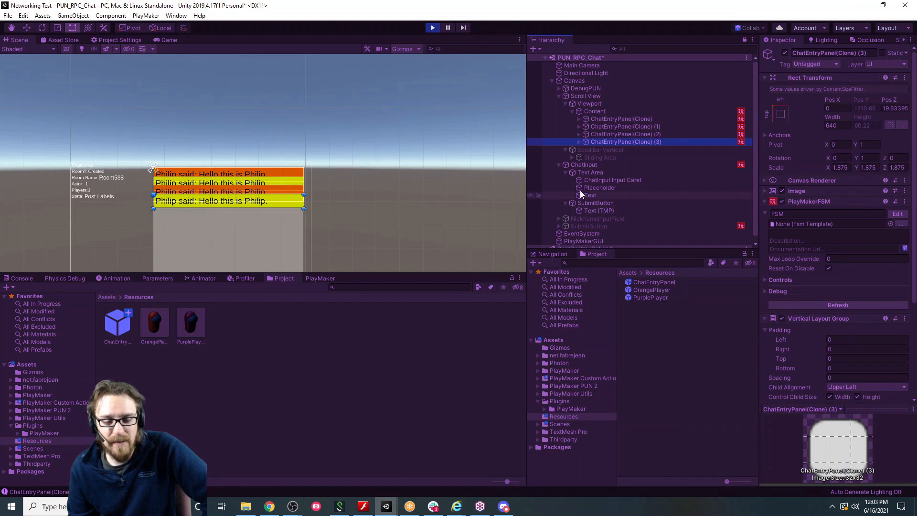
Try a Vertical Layout Group spacing of 60 on Content in the running scene, and stop the run.
left_click(597, 111)
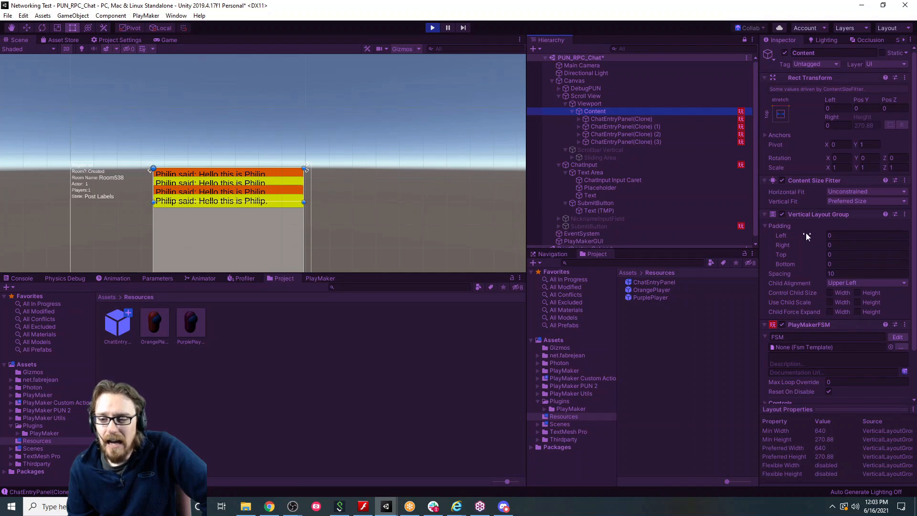
left_click_drag(821, 273, 675, 308)
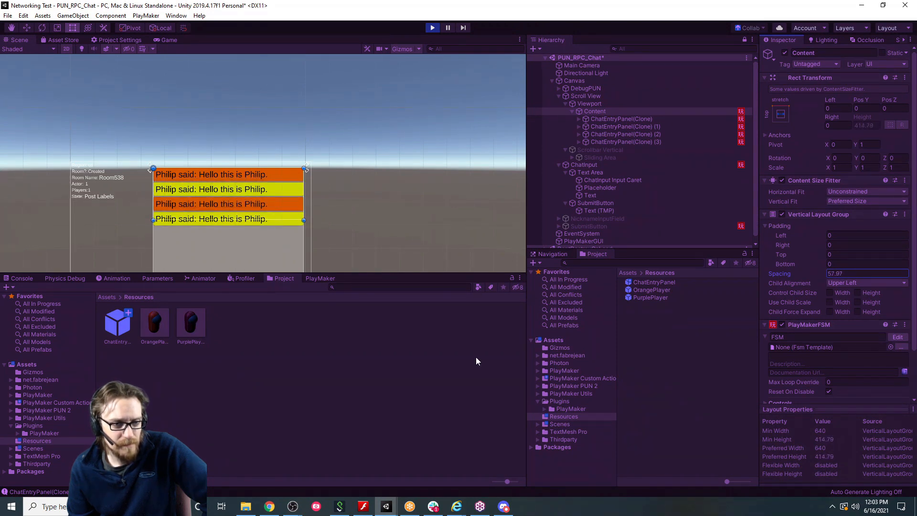
left_click(843, 274)
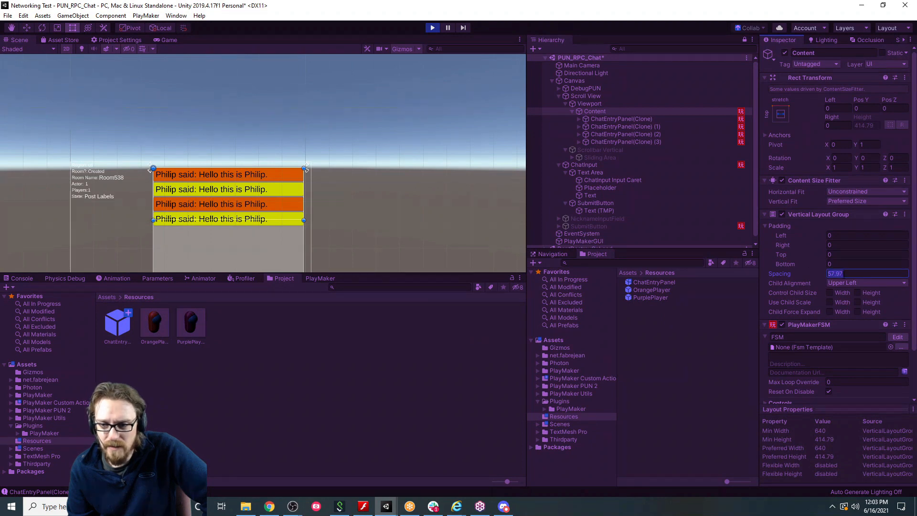
type("60")
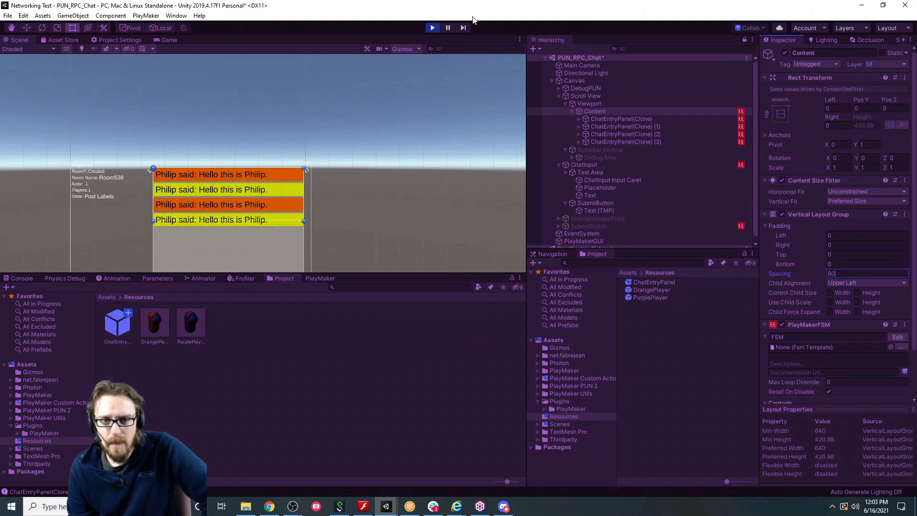
left_click(432, 28)
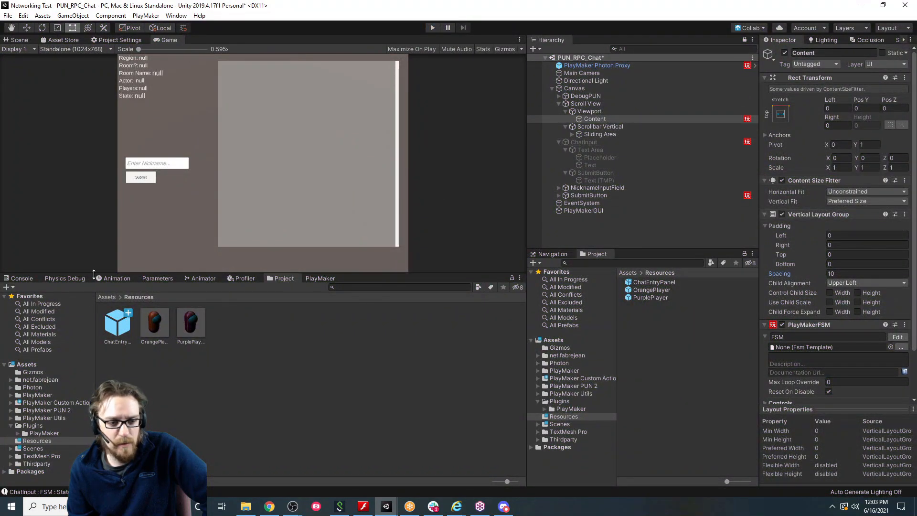
Open the ChatEntryPanel prefab and set its root pivot to X 0, Y 1.
double_click(117, 324)
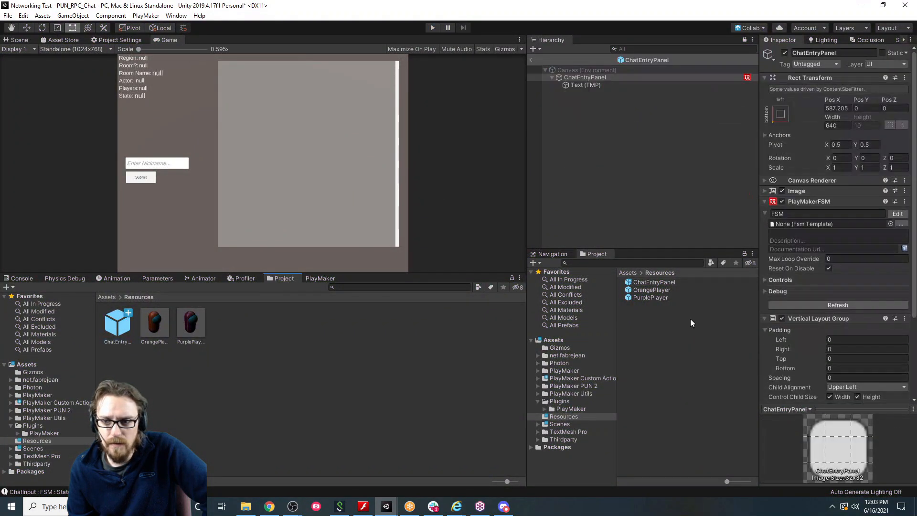
left_click(836, 144)
type("0")
key("Tab")
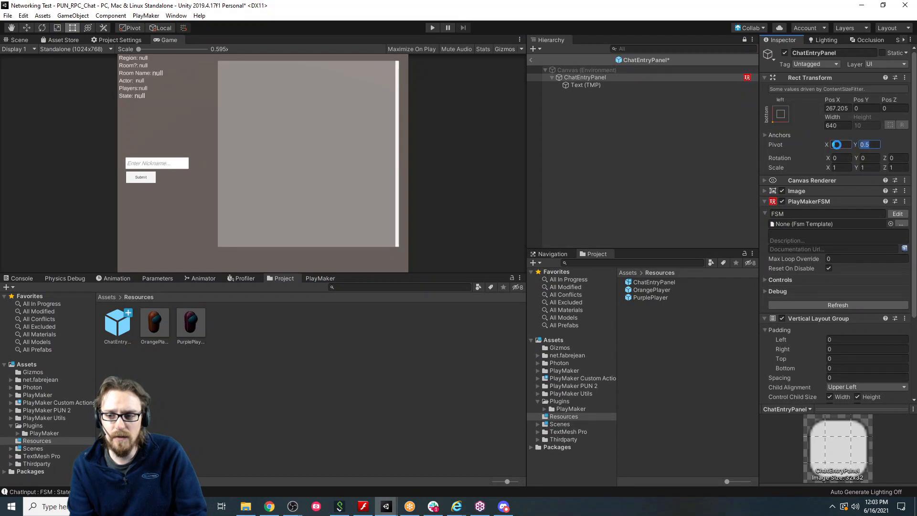
type("1")
key("Tab")
Set the prefab's Text (TMP) child pivot to X 0, Y 1 and return to the scene.
left_click(595, 84)
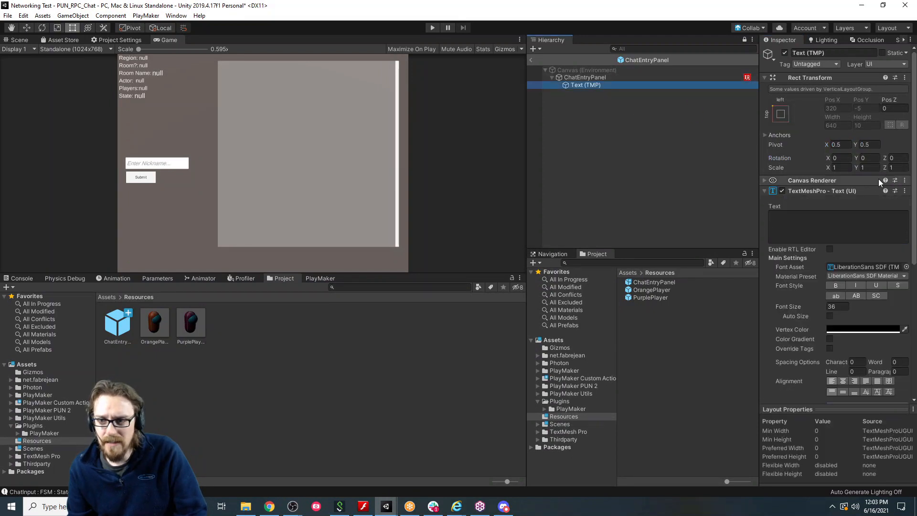
left_click(841, 145)
type("0")
key("Tab")
type("1")
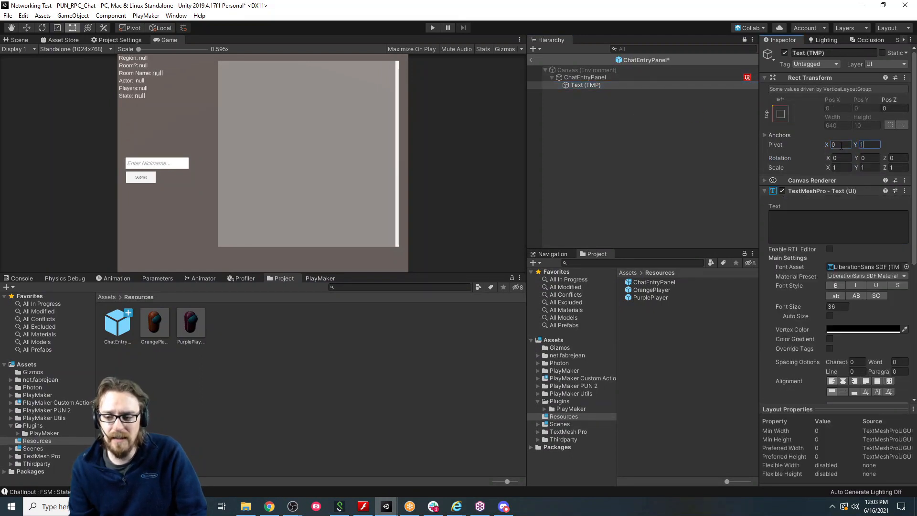
left_click(533, 58)
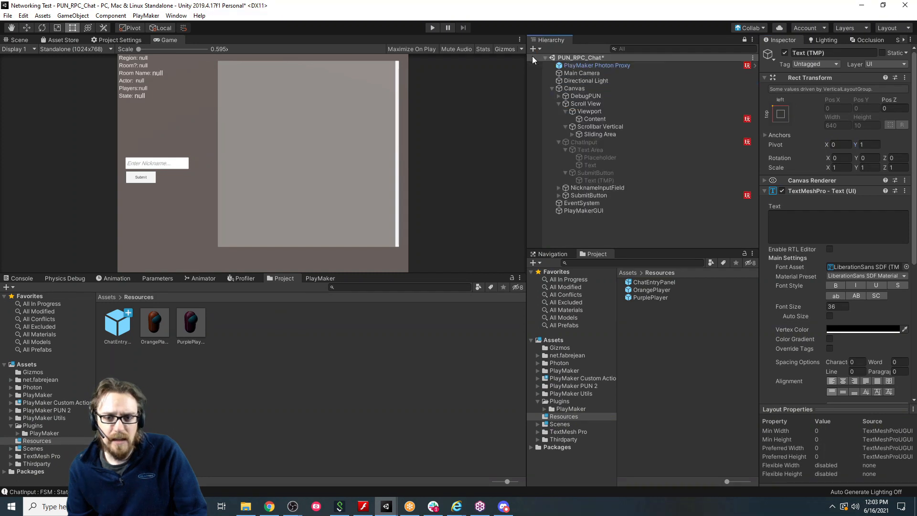
Set the spacing of Content's Vertical Layout Group to 60.
left_click(602, 113)
left_click(605, 118)
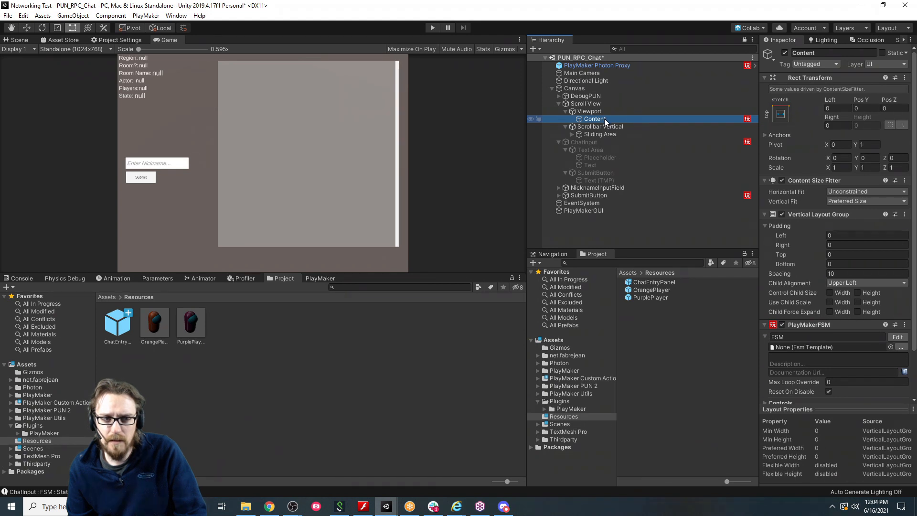
left_click(835, 274)
type("60")
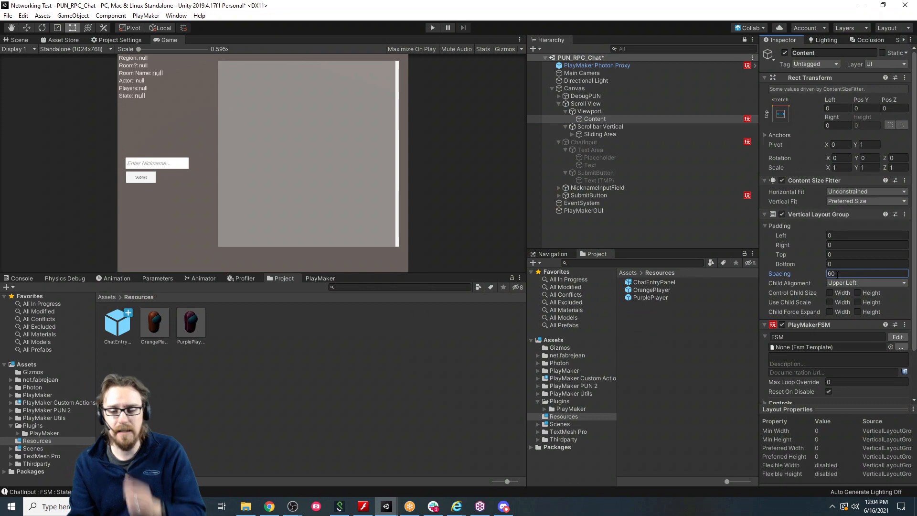
Run the scene again, submit a nickname, and send a chat message stating the player's name.
left_click(432, 28)
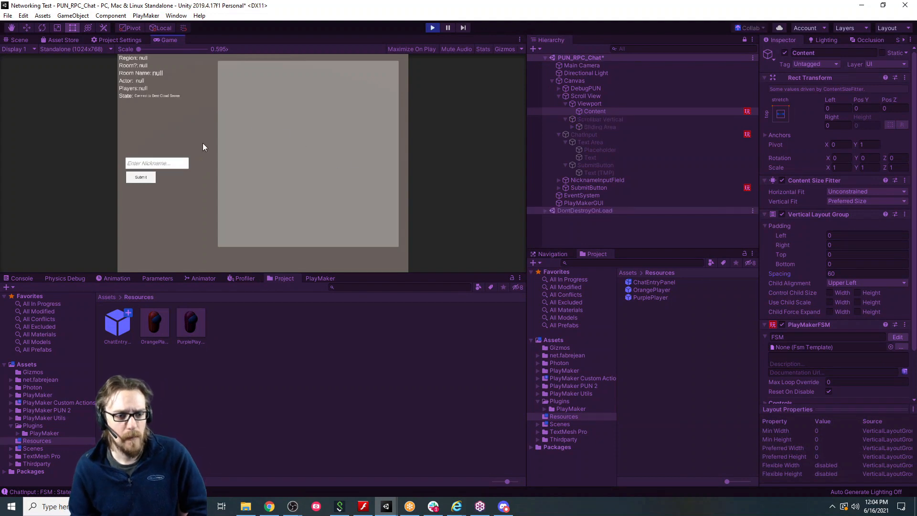
left_click(169, 163)
type("Ray")
key("Return")
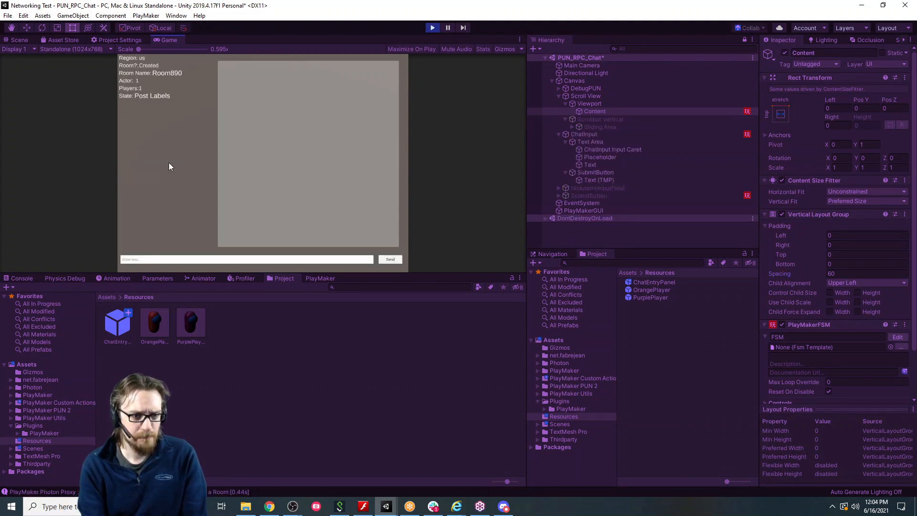
left_click(135, 259)
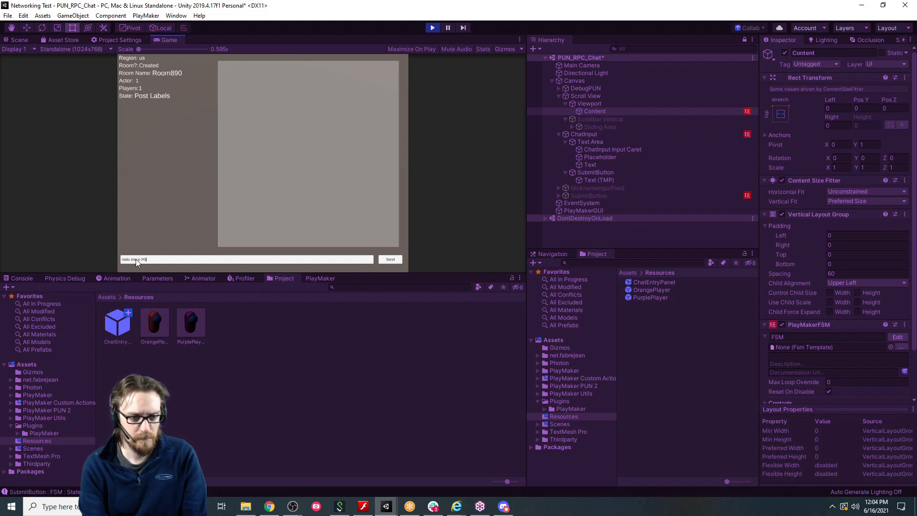
key("Return")
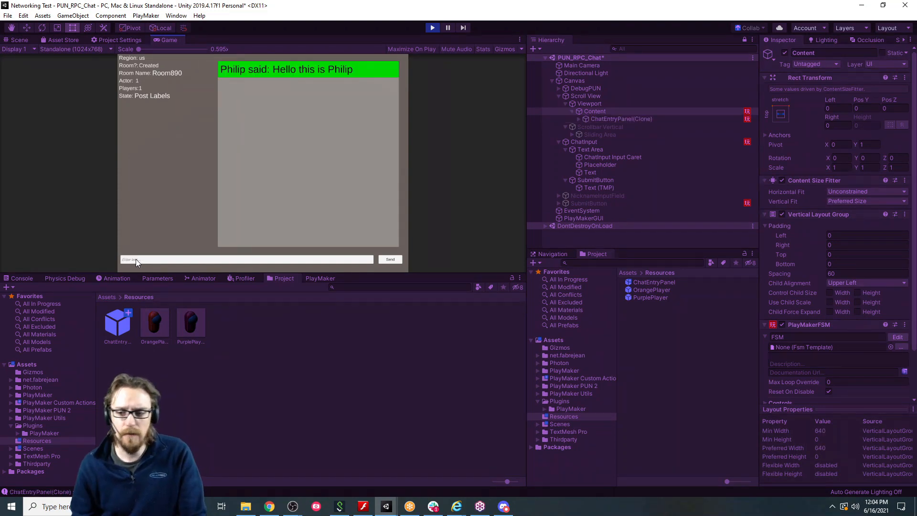
Inspect the spawned ChatEntryPanel's transform and layout components, and the text settings of its Text (TMP) child.
left_click(597, 118)
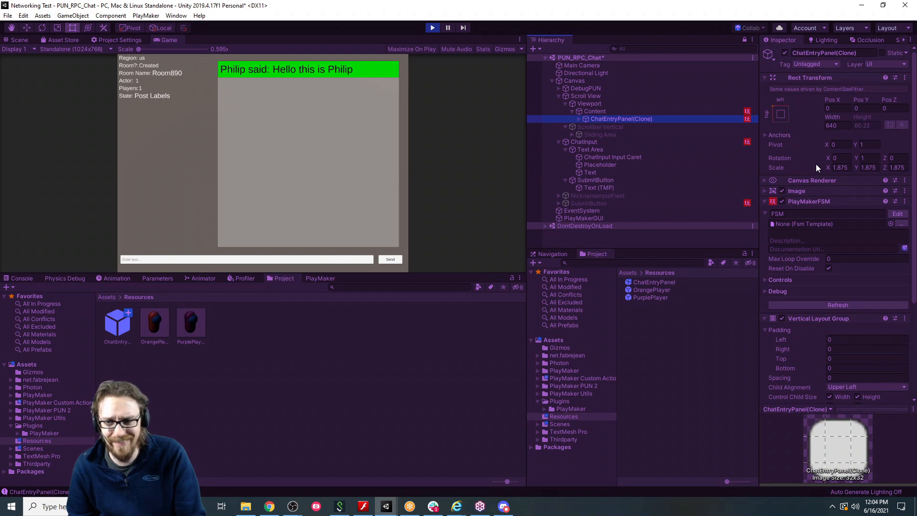
scroll(816, 165, "down", 5)
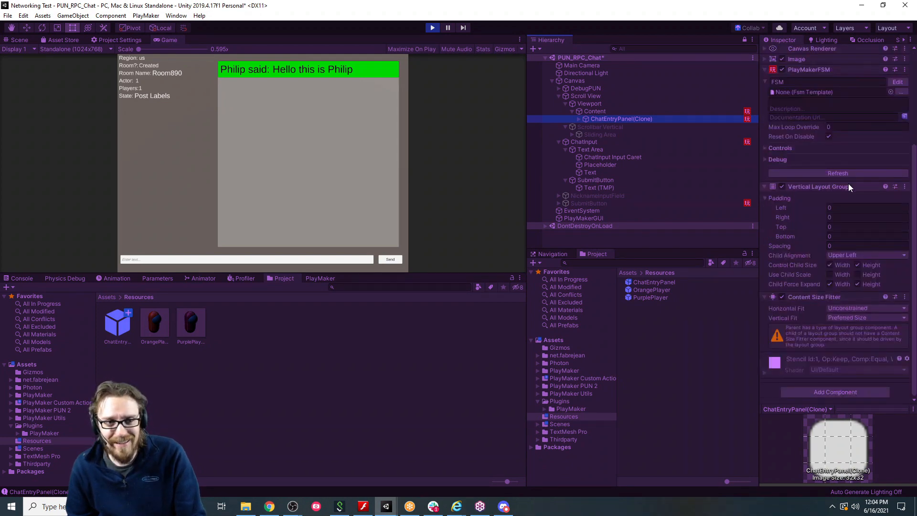
left_click(579, 119)
left_click(601, 127)
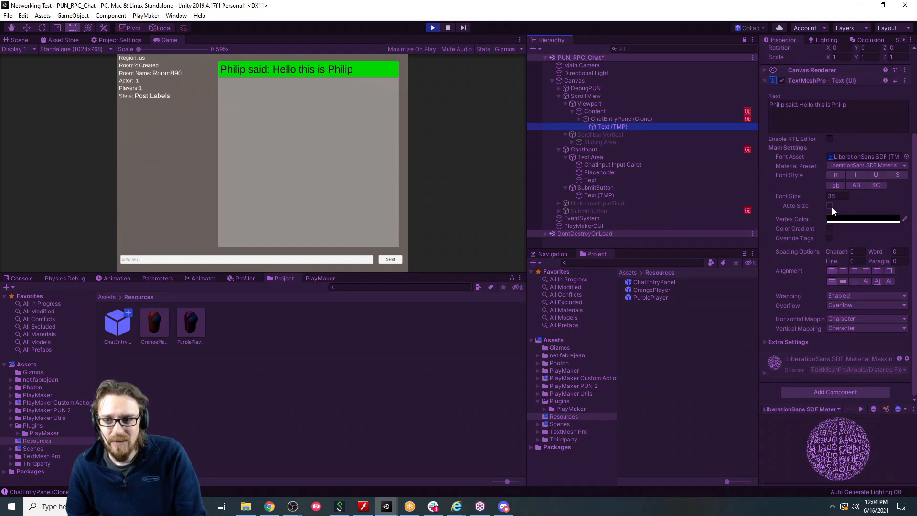
Try Auto Size on the spawned message's Text (TMP) in the running scene, and set its font size to 24 with Auto Size off.
left_click(829, 206)
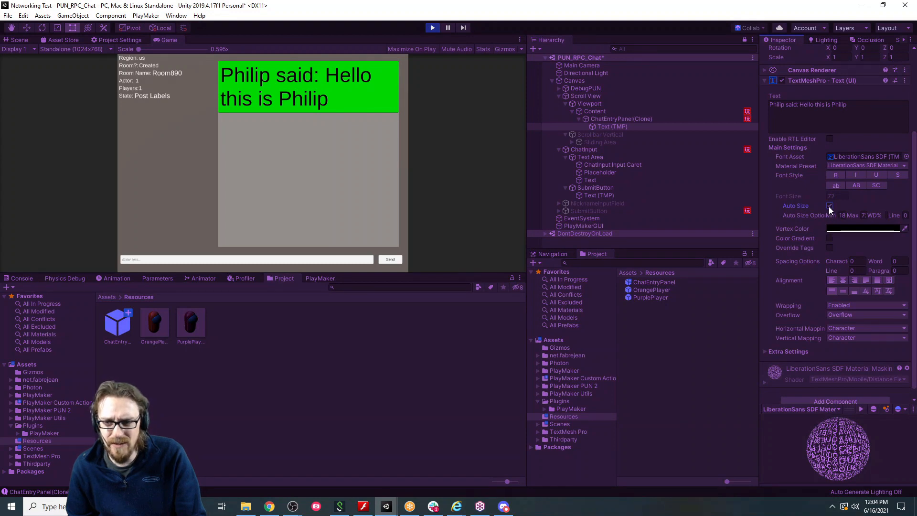
left_click(829, 206)
left_click(829, 206)
left_click(829, 207)
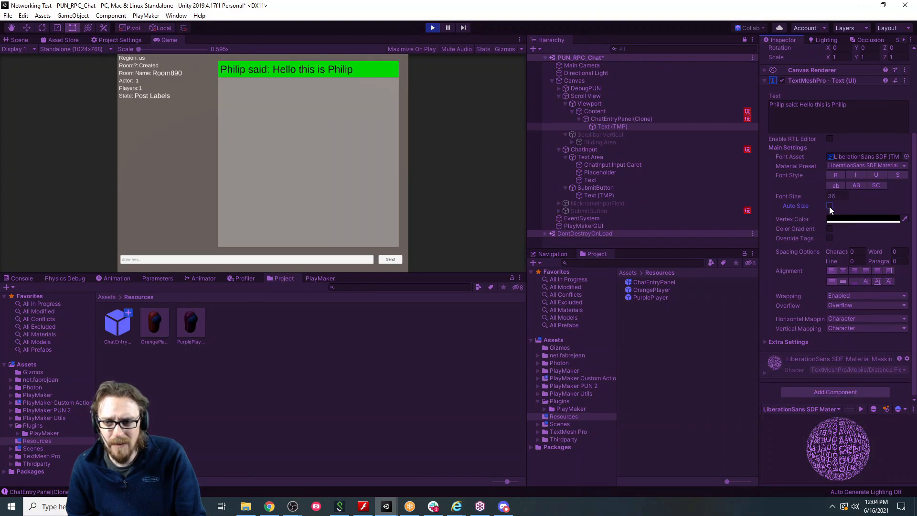
left_click(829, 206)
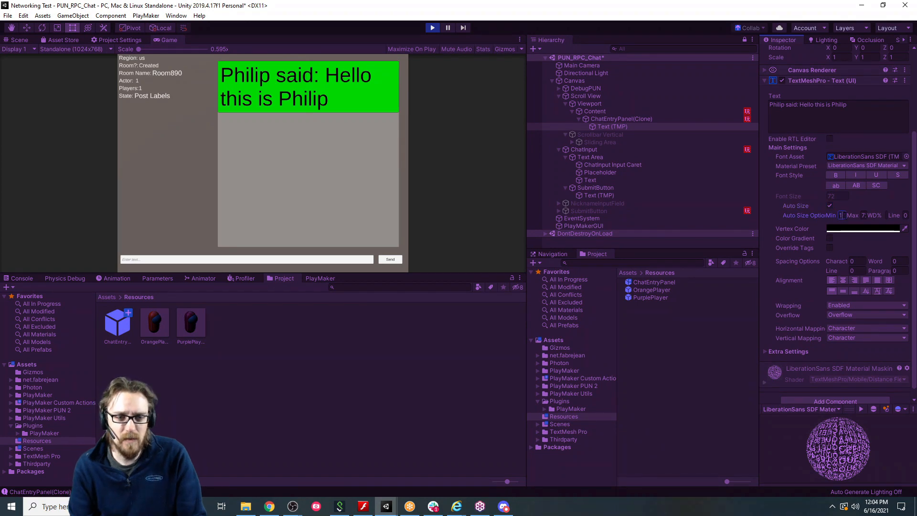
left_click(830, 205)
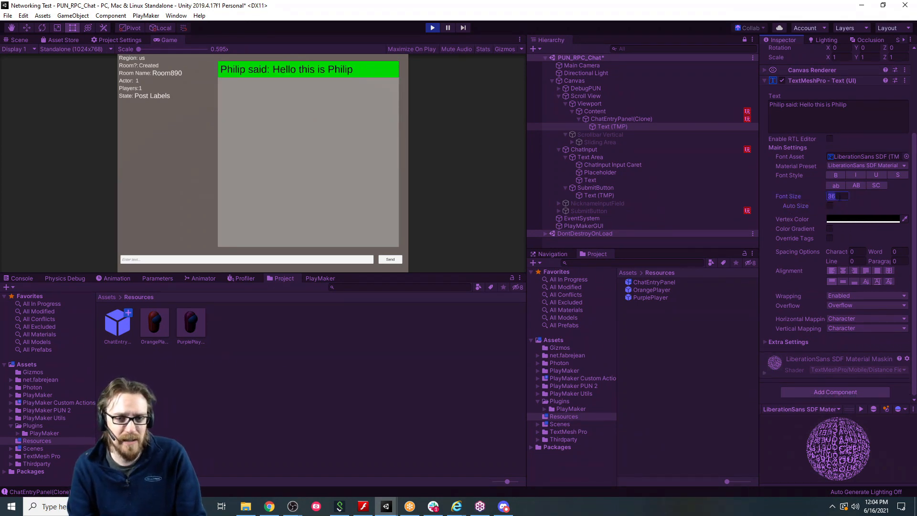
type("24")
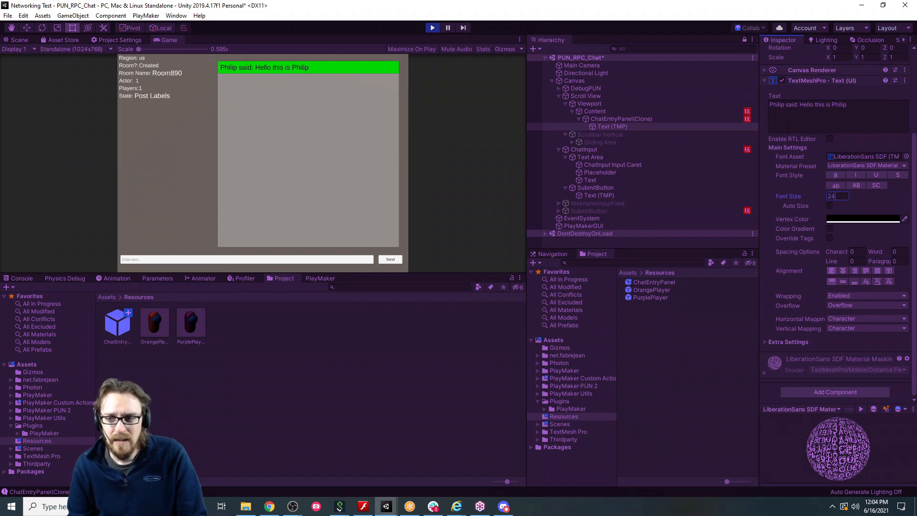
Try pasting extra text into the spawned Text (TMP), clear its text, and try to save the running scene.
left_click(854, 122)
key("ctrl+v")
key("ctrl+v")
key("ctrl+v")
key("ctrl+v")
key("ctrl+v")
key("ctrl+v")
key("ctrl+v")
key("ctrl+v")
key("ctrl+v")
key("ctrl+v")
key("ctrl+v")
key("ctrl+v")
key("ctrl+v")
key("ctrl+v")
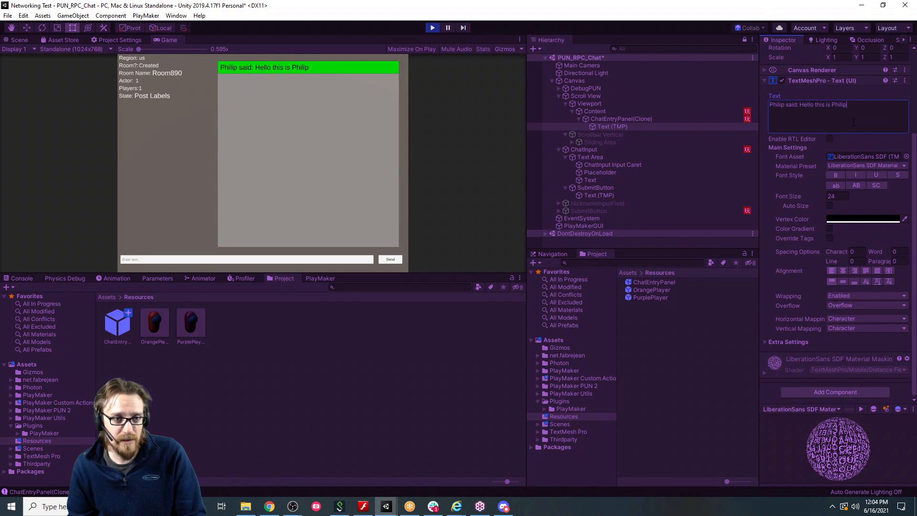
key("ctrl+a")
key("BackSpace")
key("ctrl+s")
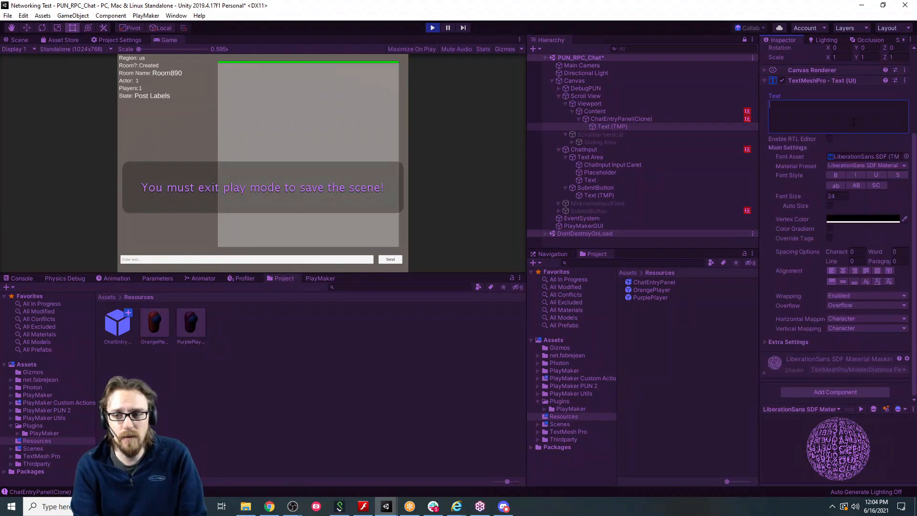
Exit play mode, set the font size of the ChatEntryPanel prefab's Text (TMP) to 24, and save the scene.
left_click(432, 28)
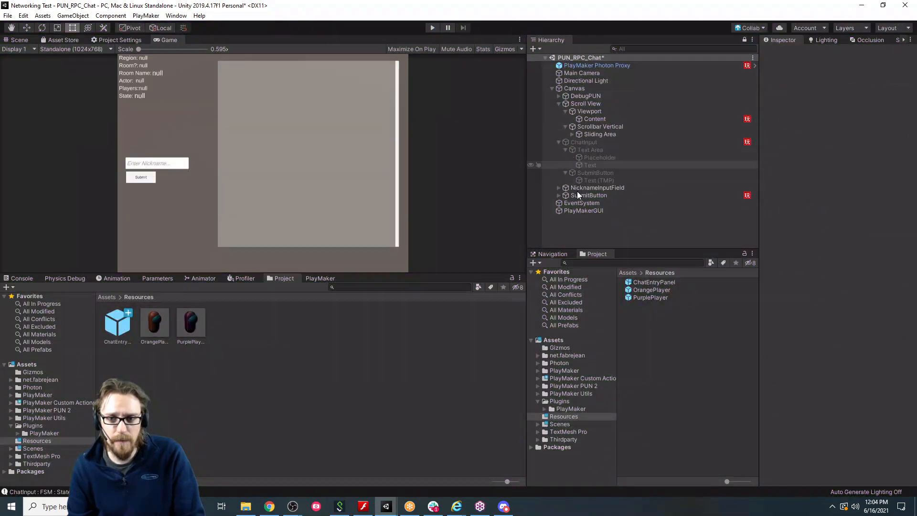
double_click(117, 322)
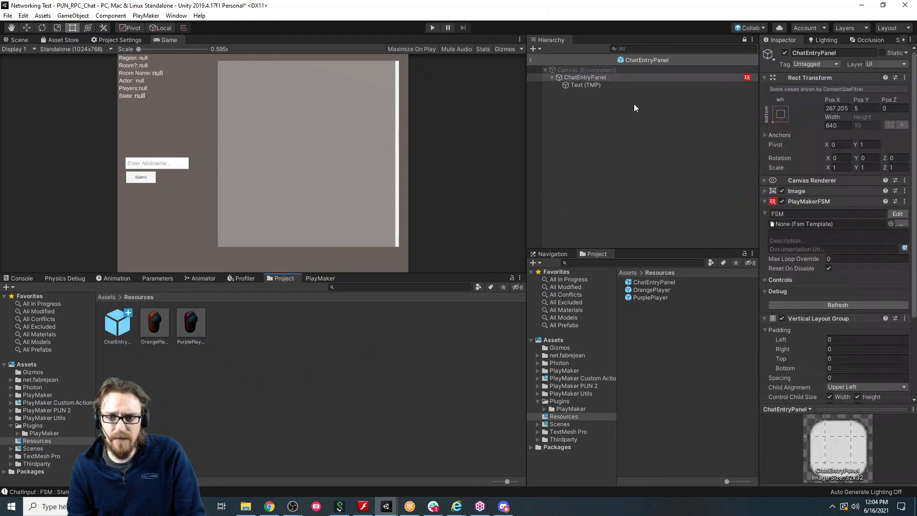
left_click(583, 85)
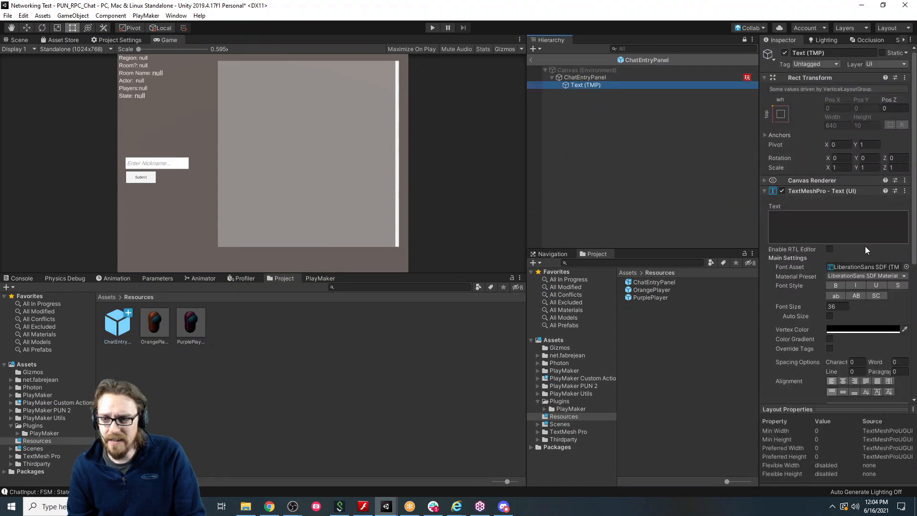
left_click(836, 306)
type("24")
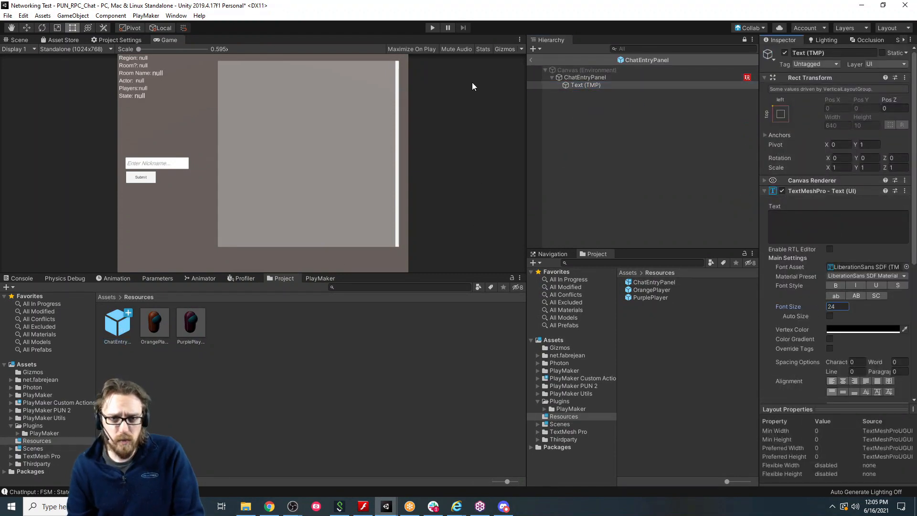
left_click(531, 60)
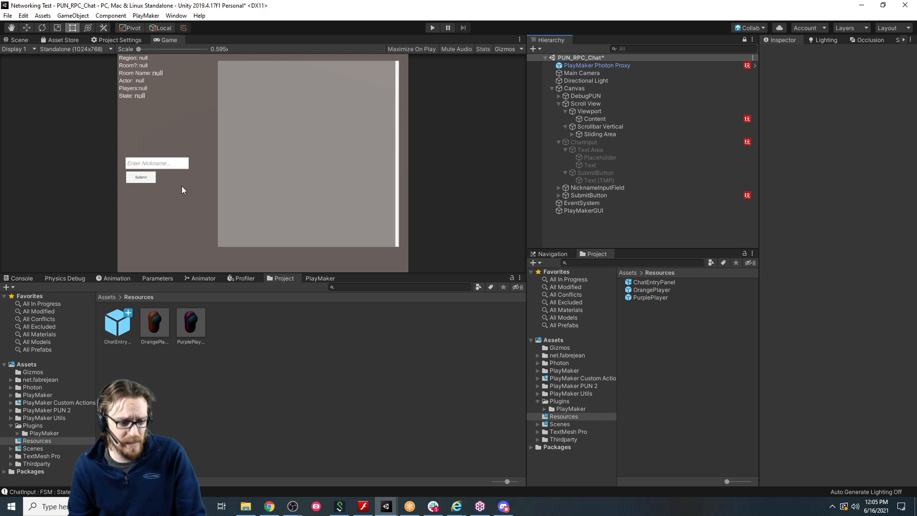
key("ctrl+s")
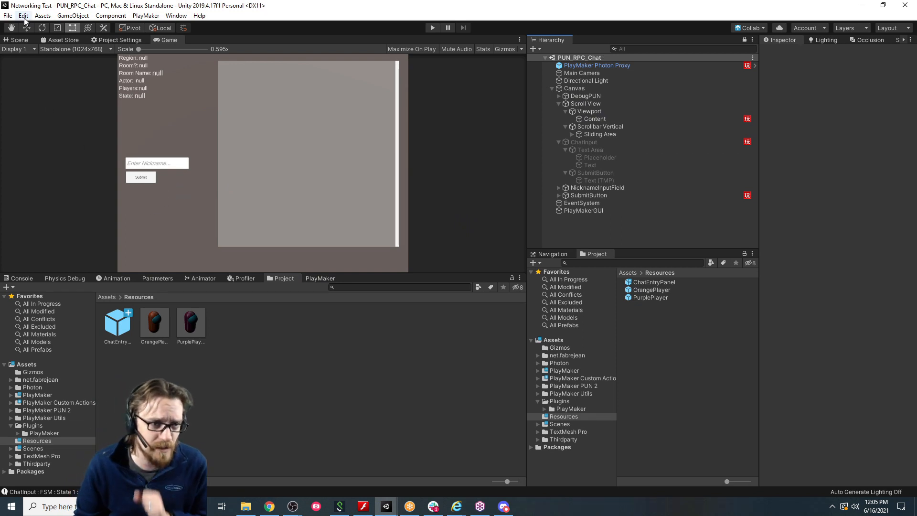
Build the PC, Mac & Linux Standalone player with the open PUN_RPC_Chat scene added and Development Build turned off.
left_click(9, 15)
left_click(29, 111)
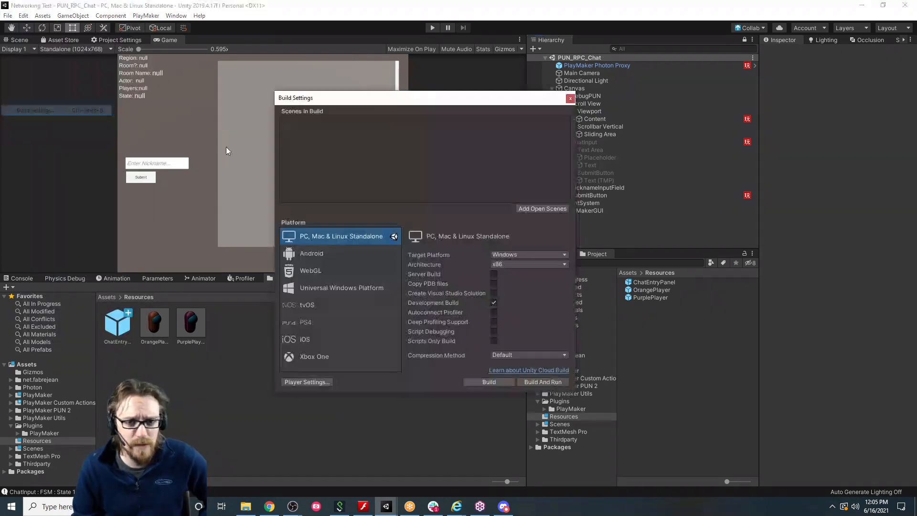
left_click(521, 209)
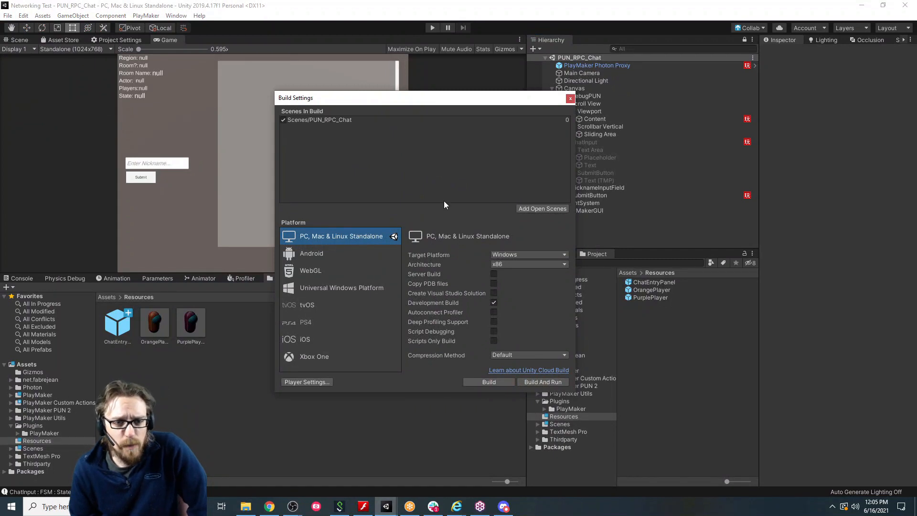
left_click(493, 302)
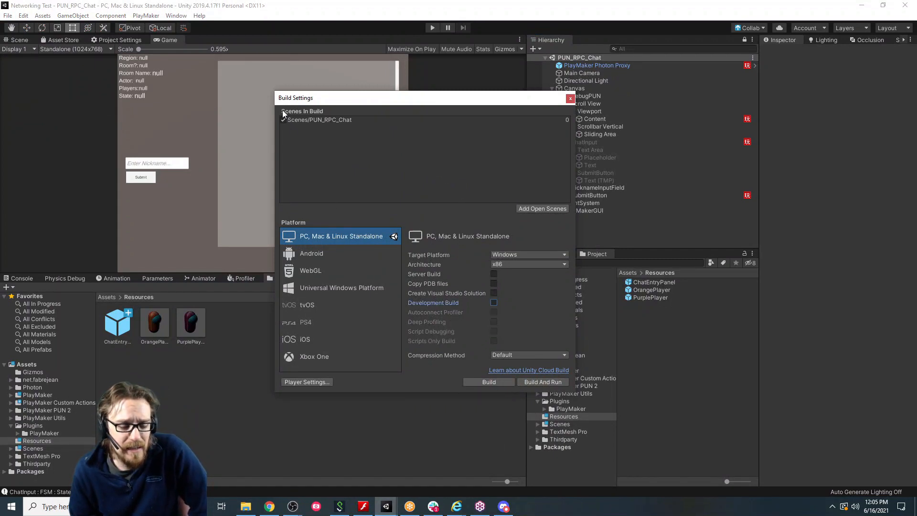
left_click(476, 382)
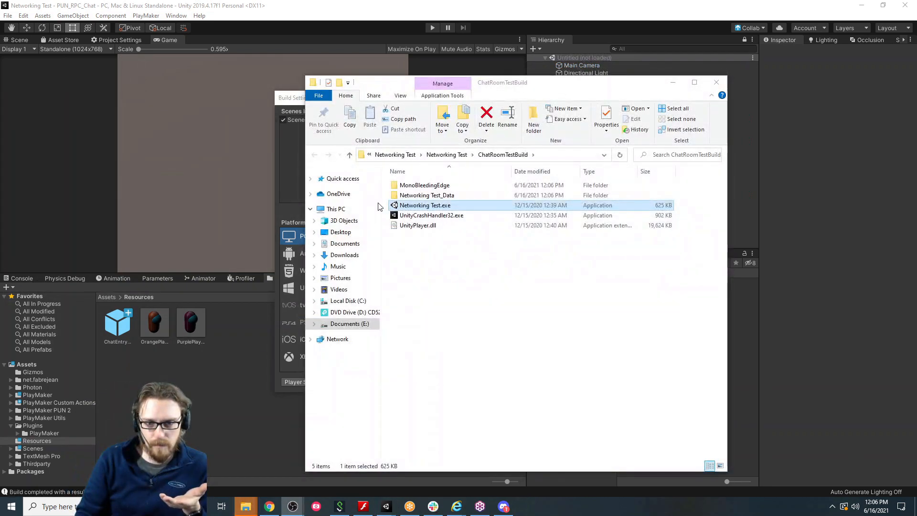
Launch Networking Test.exe from the ChatRoomTestBuild folder and submit the player's nickname.
double_click(397, 205)
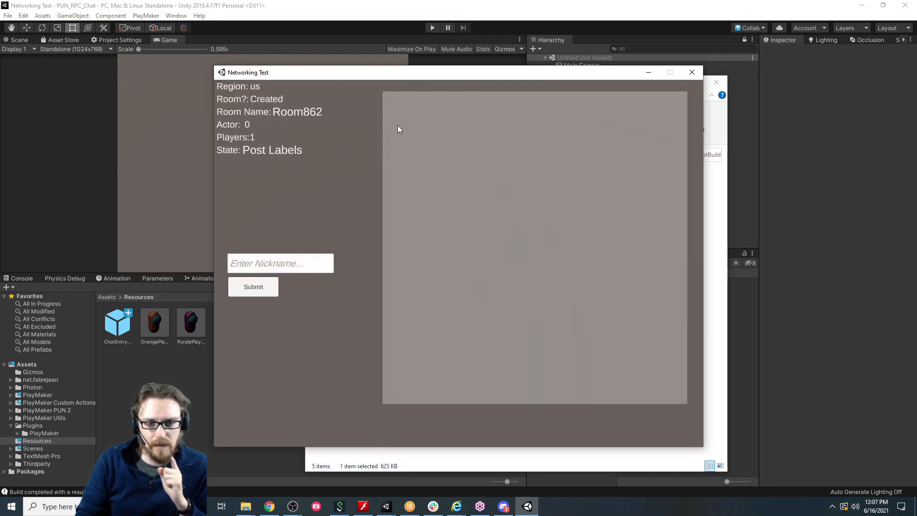
left_click(316, 264)
type("P")
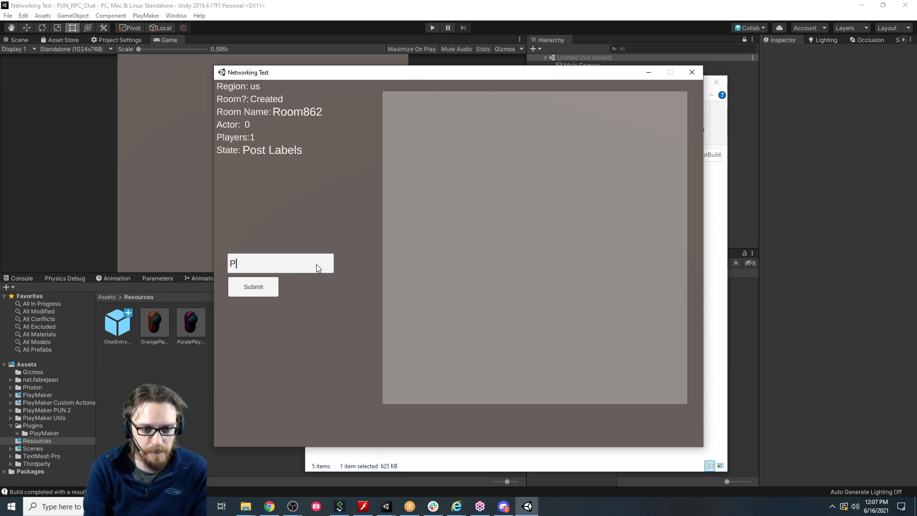
type("hilip")
key("ctrl+a")
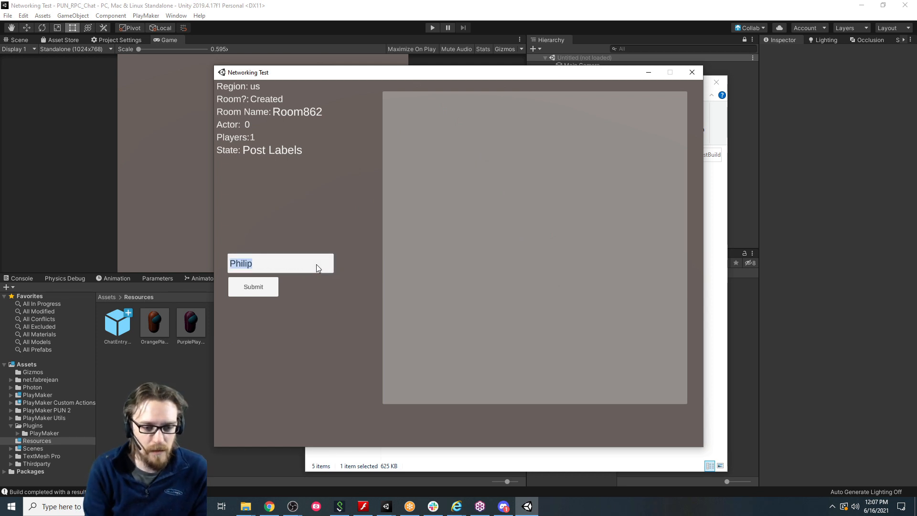
type("Philip")
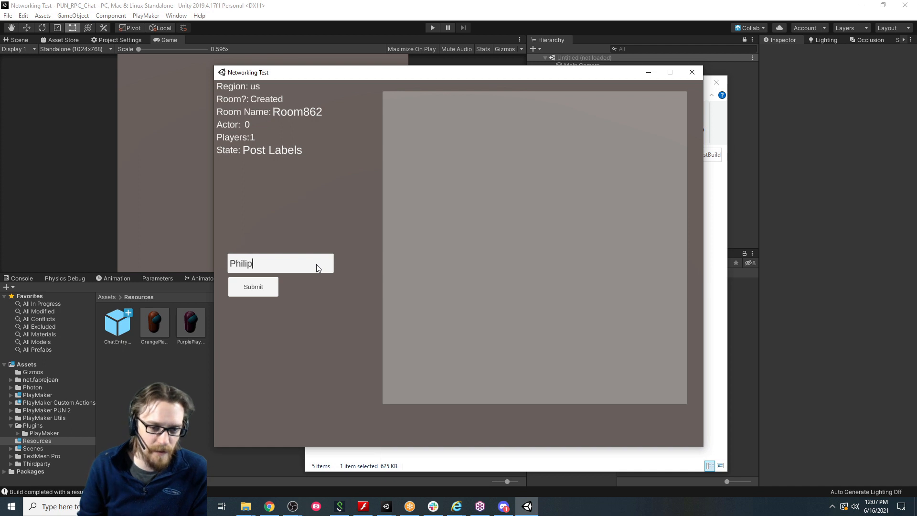
left_click(246, 288)
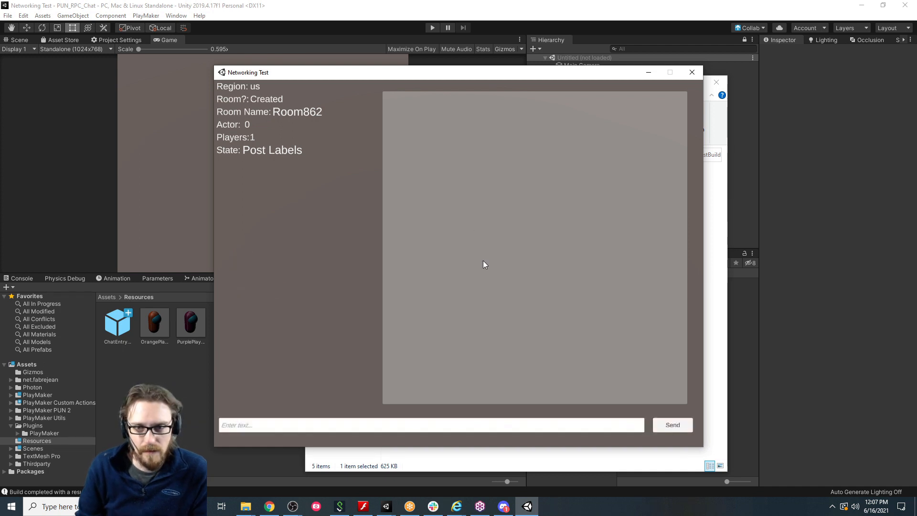
Switch back to the Unity editor, close the build settings, and run the scene as a second client.
left_click(372, 20)
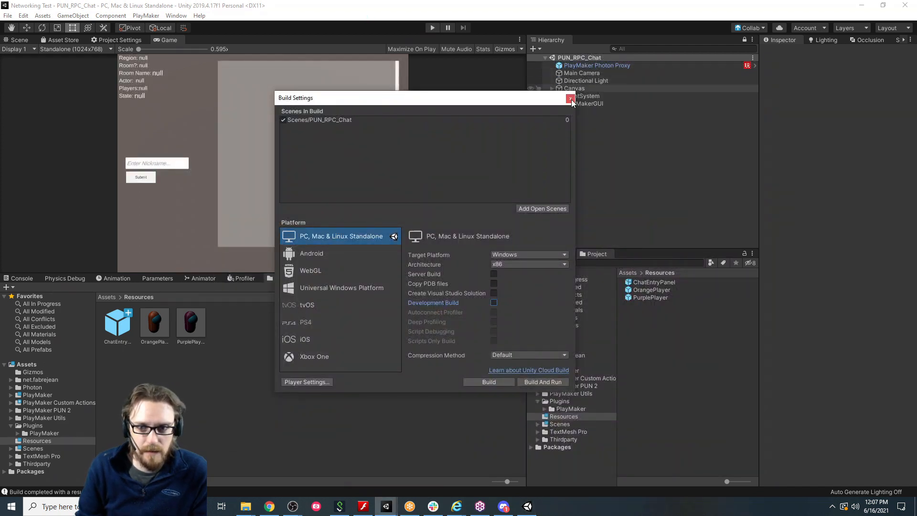
left_click(571, 100)
left_click(433, 28)
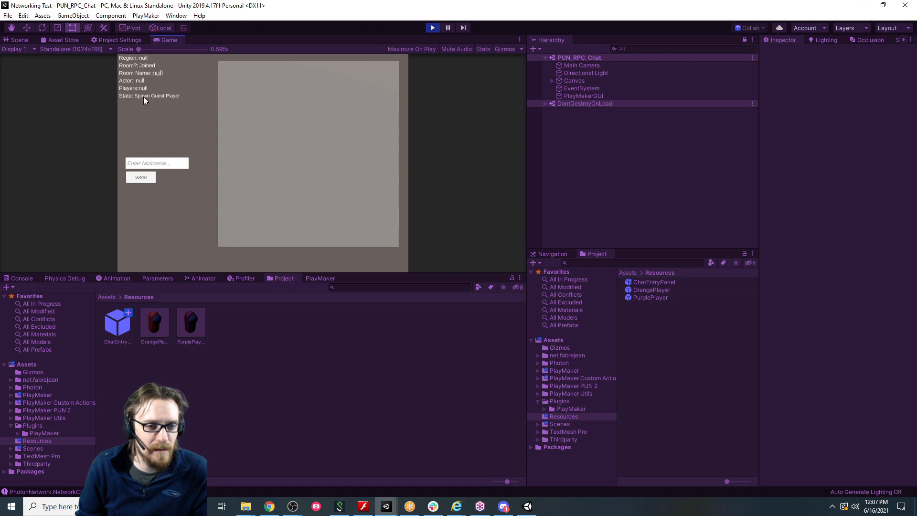
Examine Canvas's children in the running scene, including the DebugPUN labels and the SubmitButton components.
left_click(552, 81)
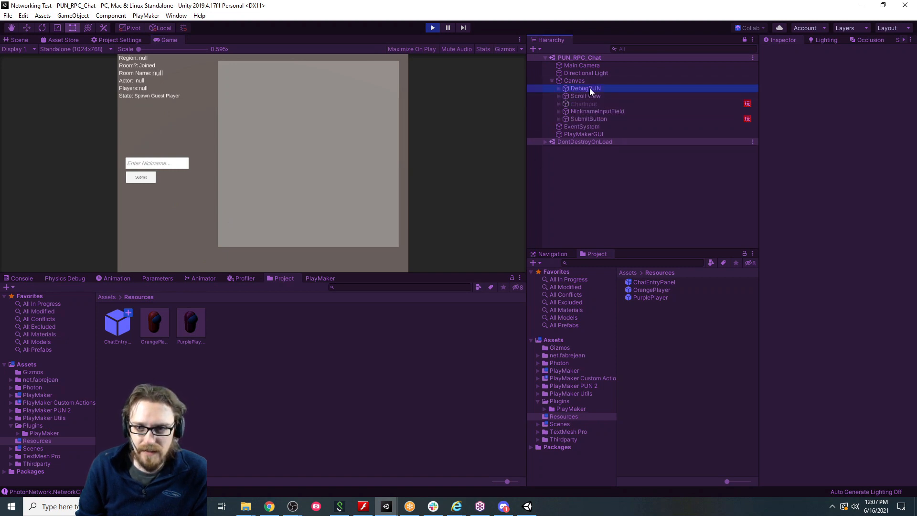
left_click(589, 87)
left_click(557, 89)
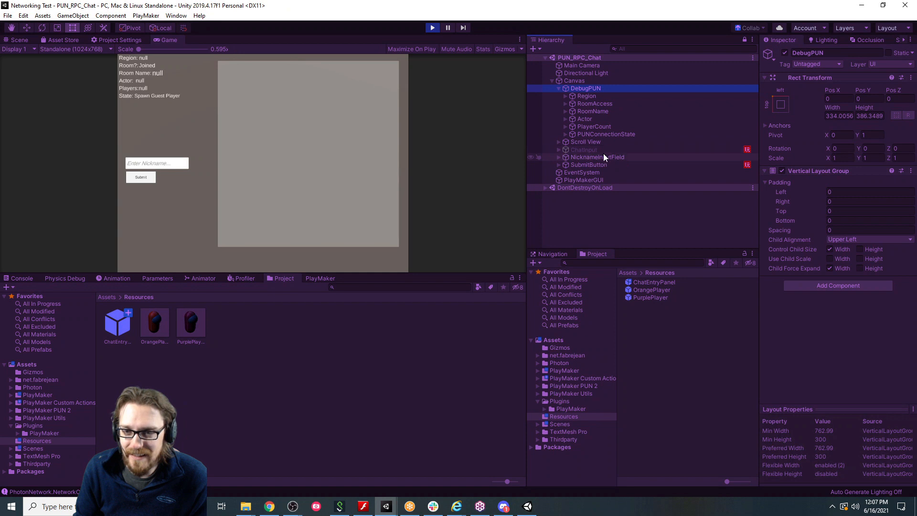
left_click(551, 80)
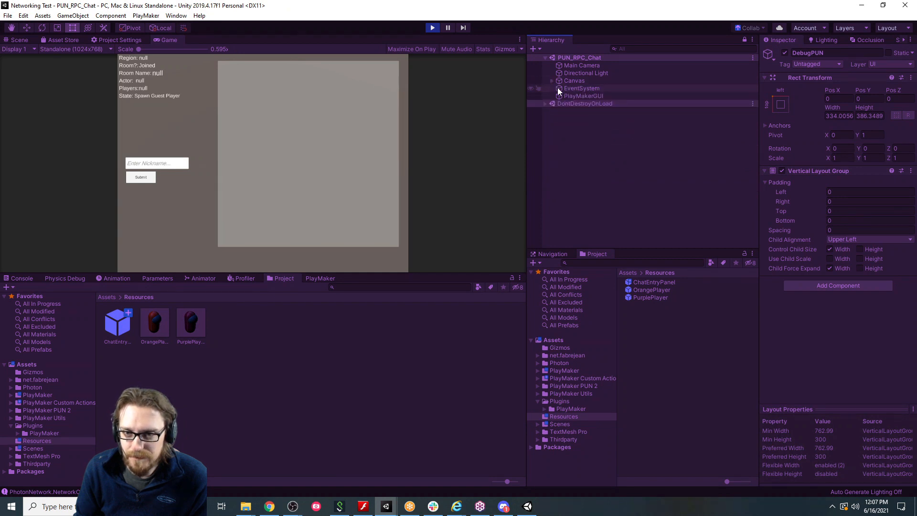
left_click(551, 80)
left_click(601, 164)
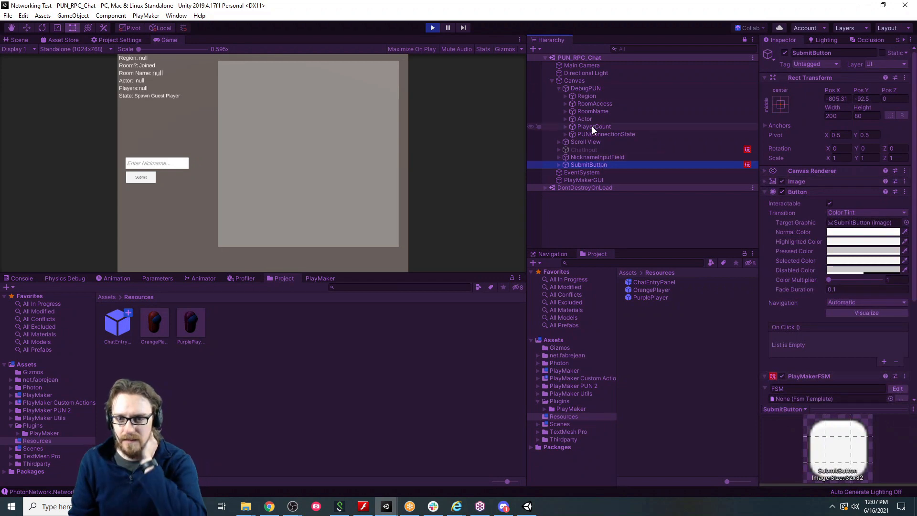
Examine the PlayMaker Photon Proxy's PUN Connection FSM, checking the room properties action in its Spawn Guest Player state.
left_click(545, 187)
left_click(595, 203)
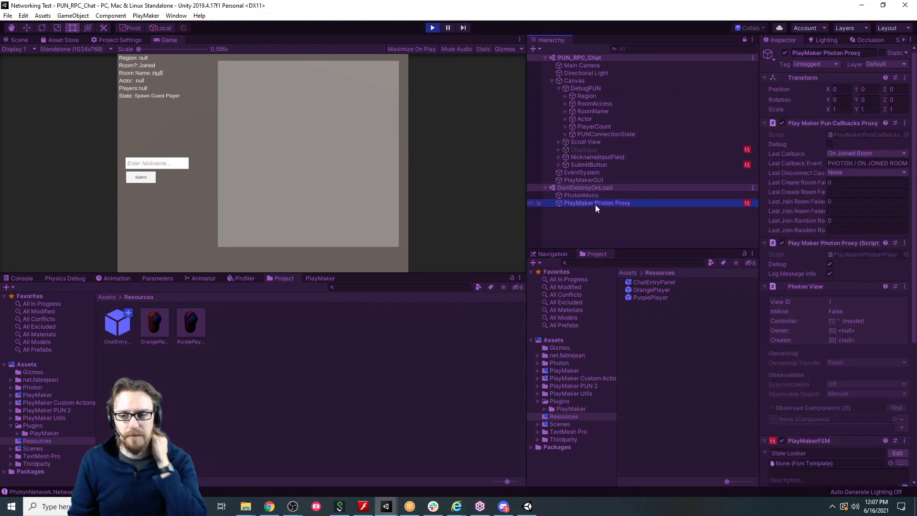
left_click(309, 278)
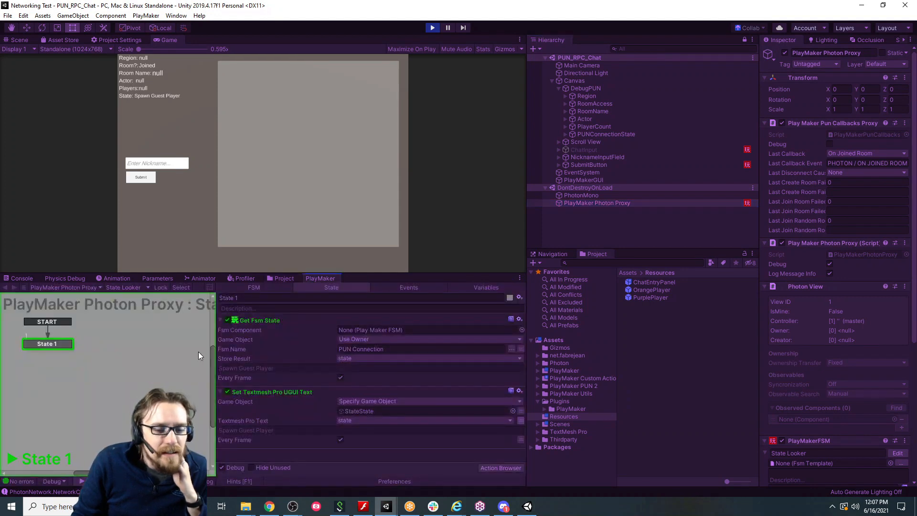
left_click(122, 287)
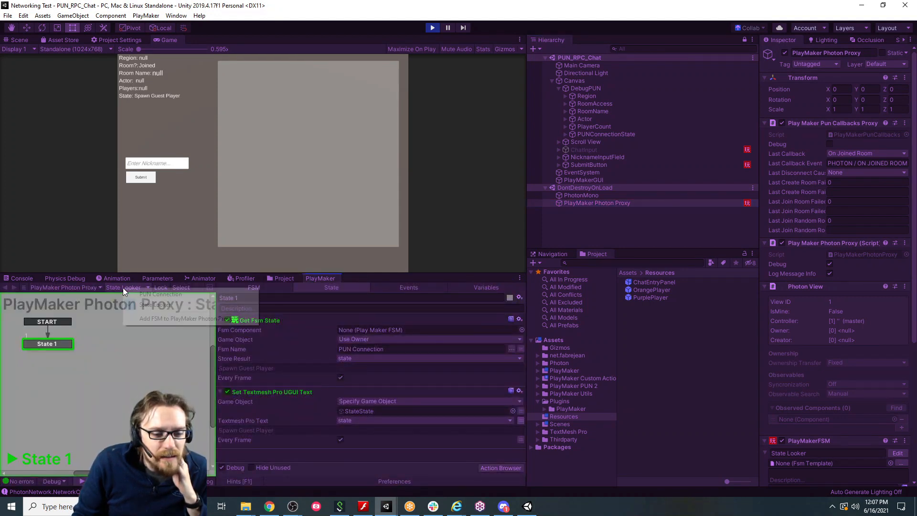
left_click(130, 294)
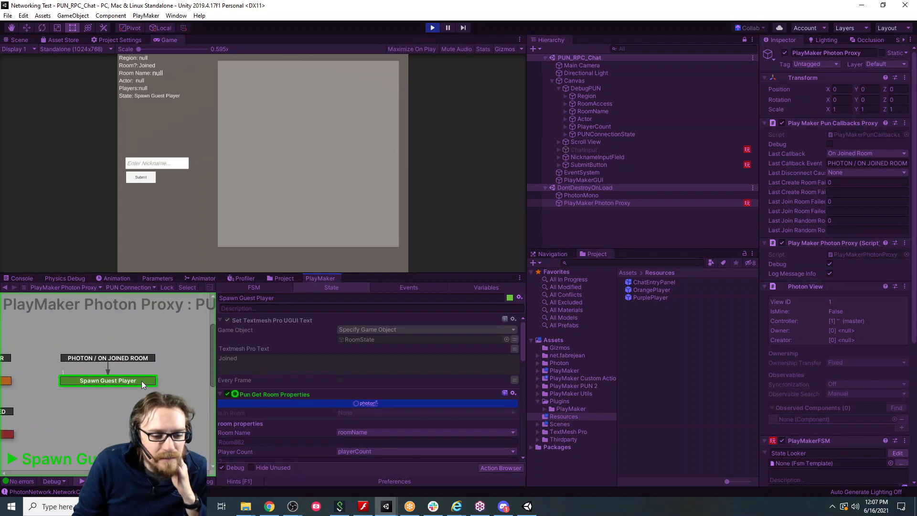
scroll(320, 357, "down", 5)
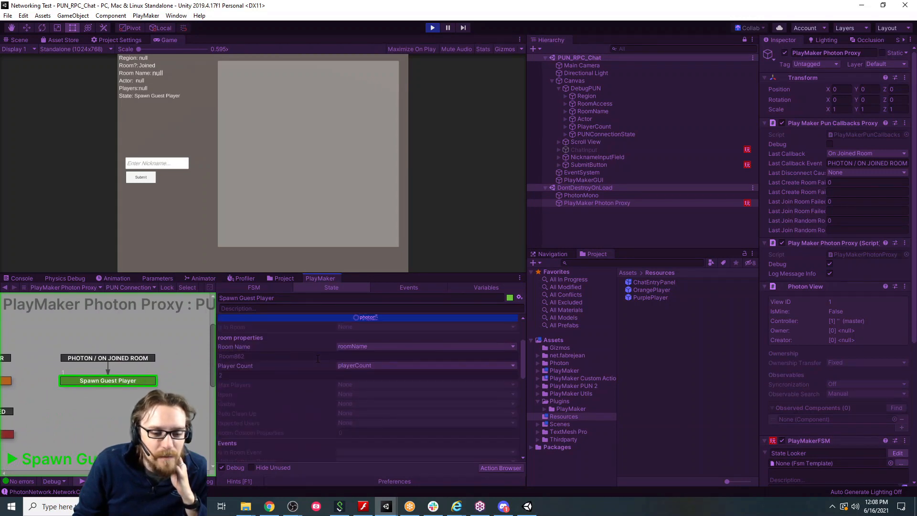
scroll(321, 356, "up", 3)
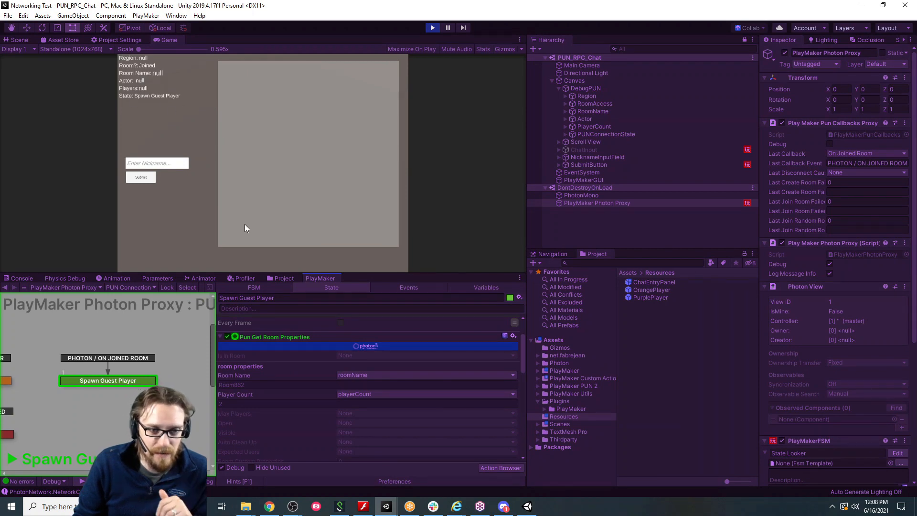
left_click_drag(206, 274, 205, 307)
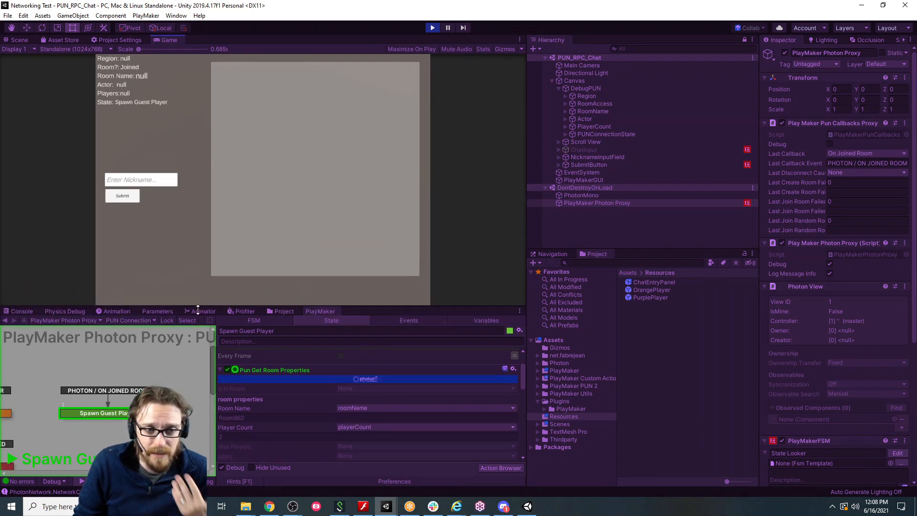
Submit the nickname Unity for the guest client running in the editor's game view.
left_click(127, 180)
type("Unit")
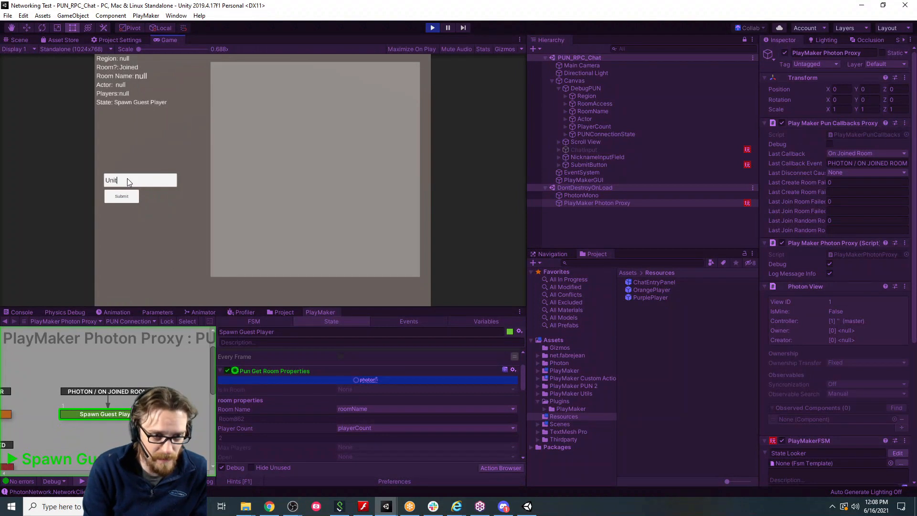
type("y")
left_click(128, 196)
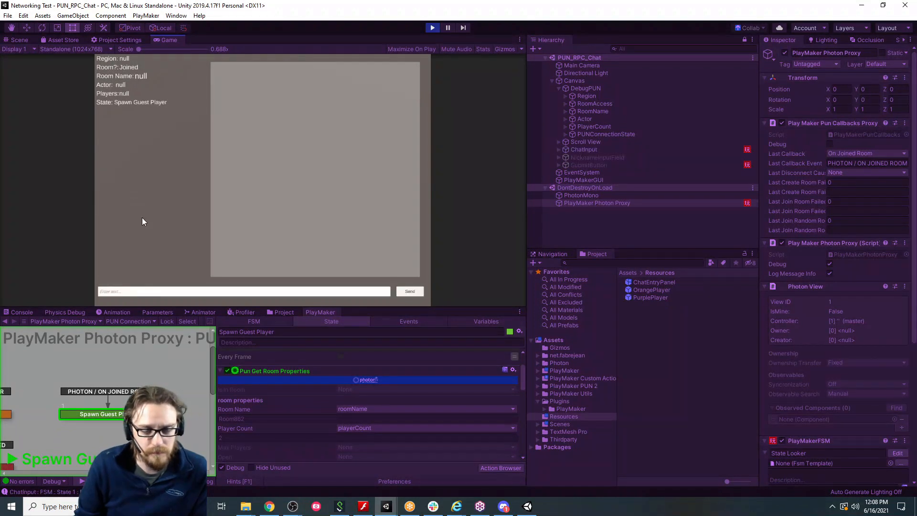
Send the chat message "This is Unity." from the editor client.
left_click(128, 292)
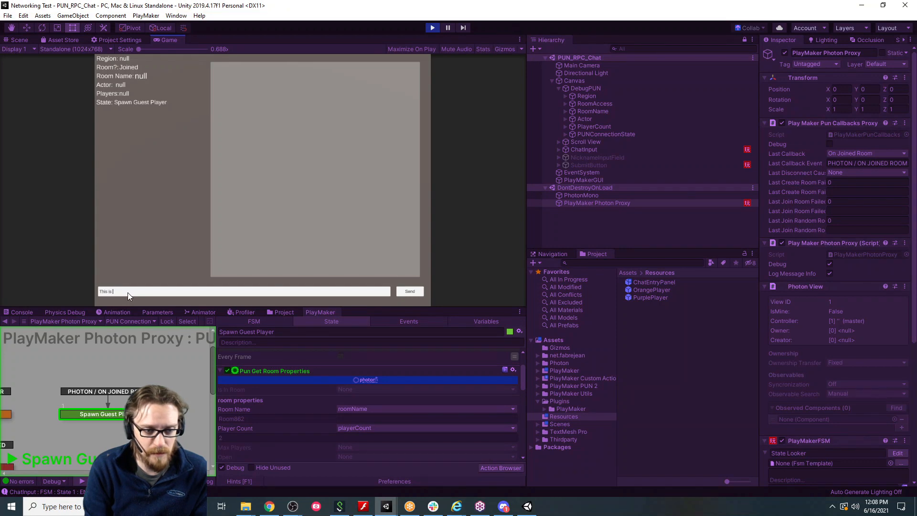
type("This is Unity.")
key("Return")
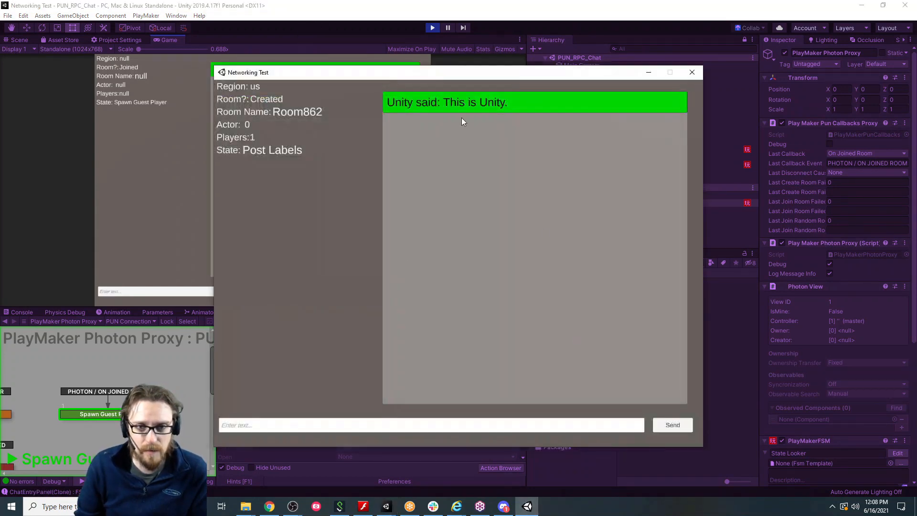
Move the Networking Test window clear of the editor's chat and send two replies from it: a greeting to Unity introducing the player by name, and "Hi there".
left_click_drag(418, 78, 593, 67)
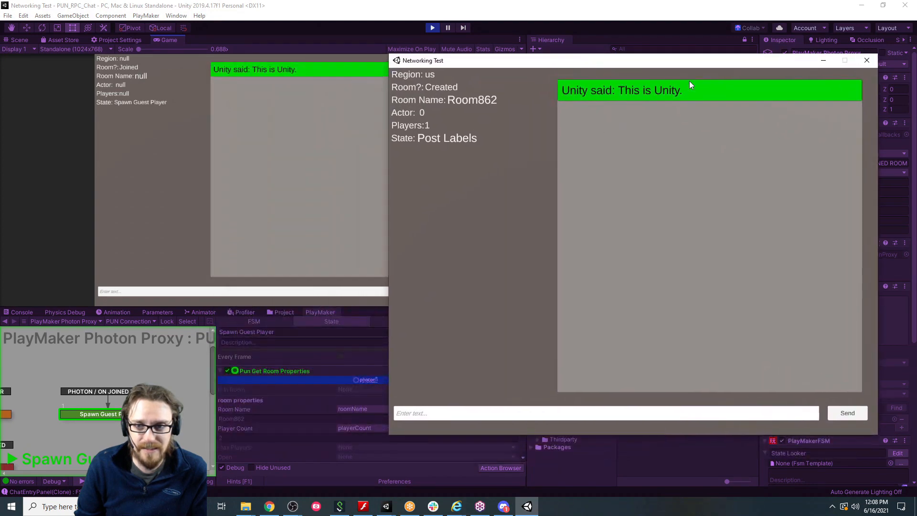
left_click(654, 414)
type("Hi ")
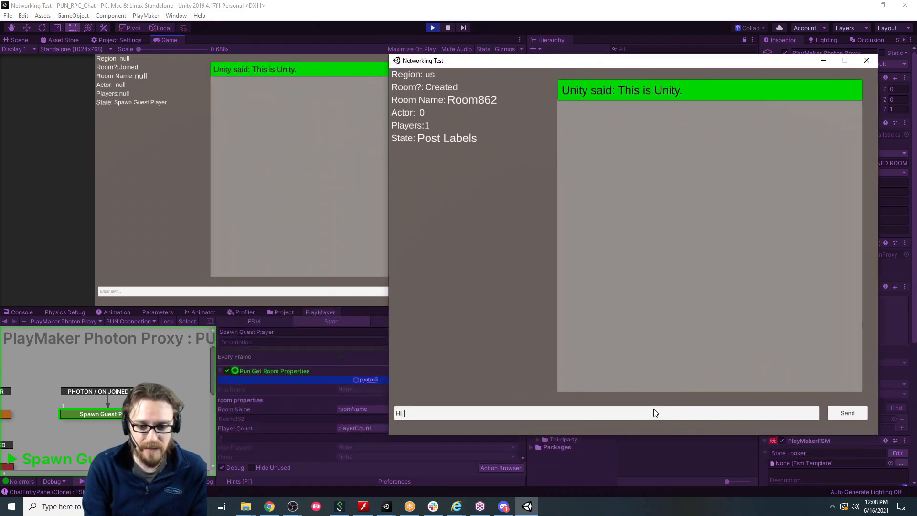
type("Unity, I am Philip.")
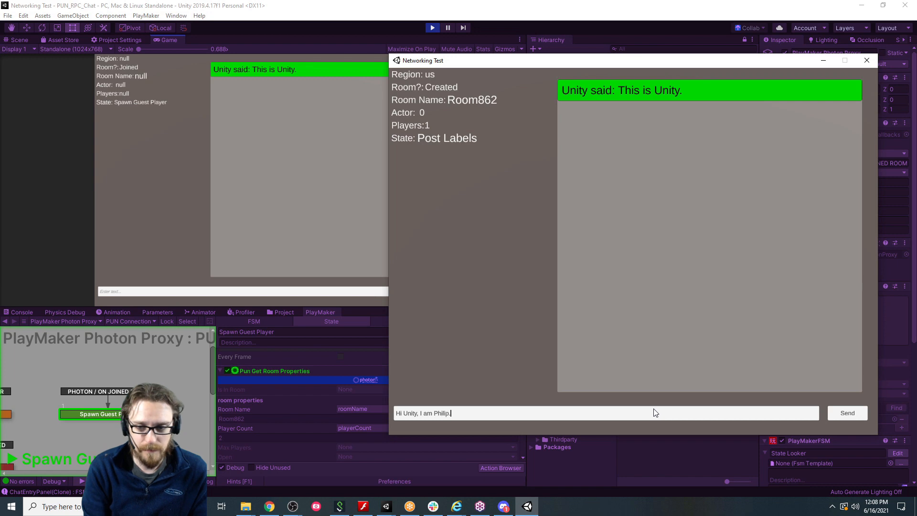
key("Return")
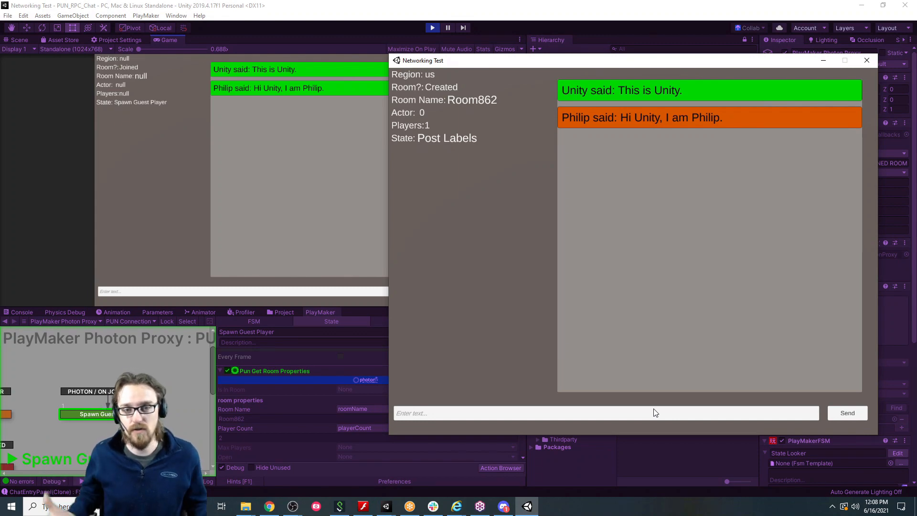
type("Hi there")
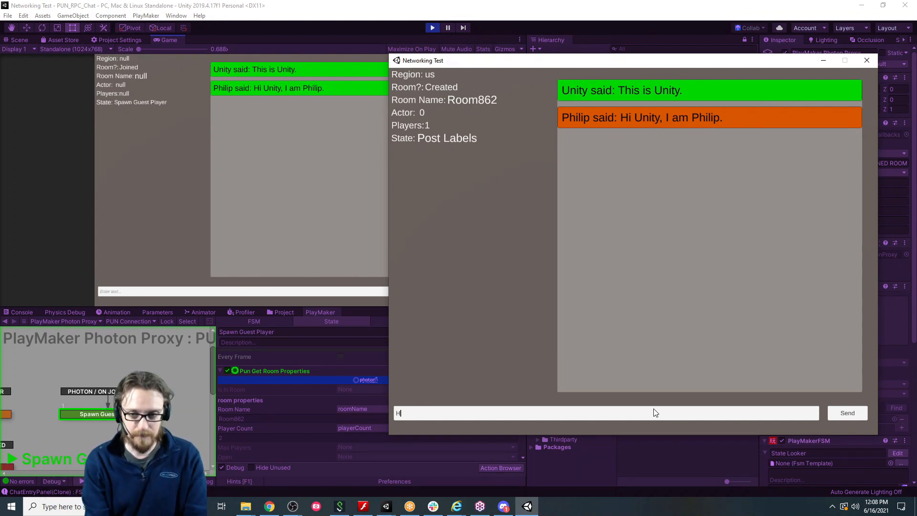
key("Return")
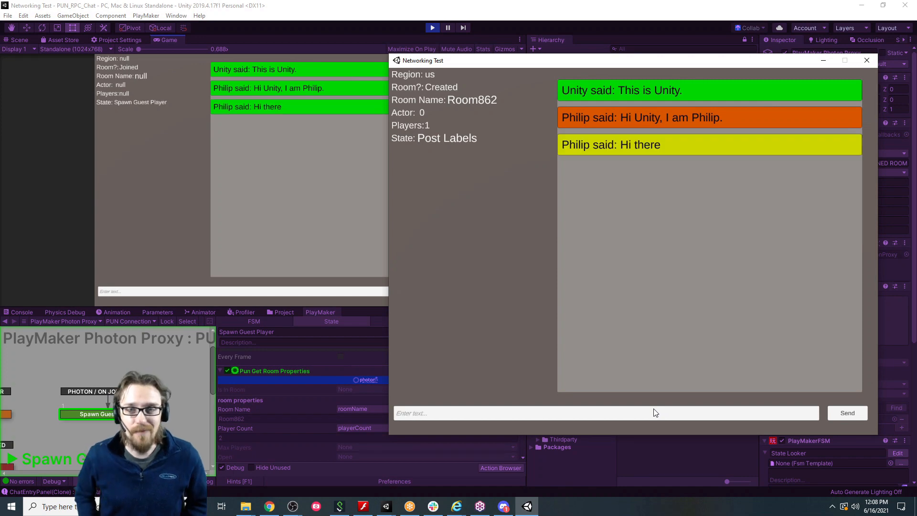